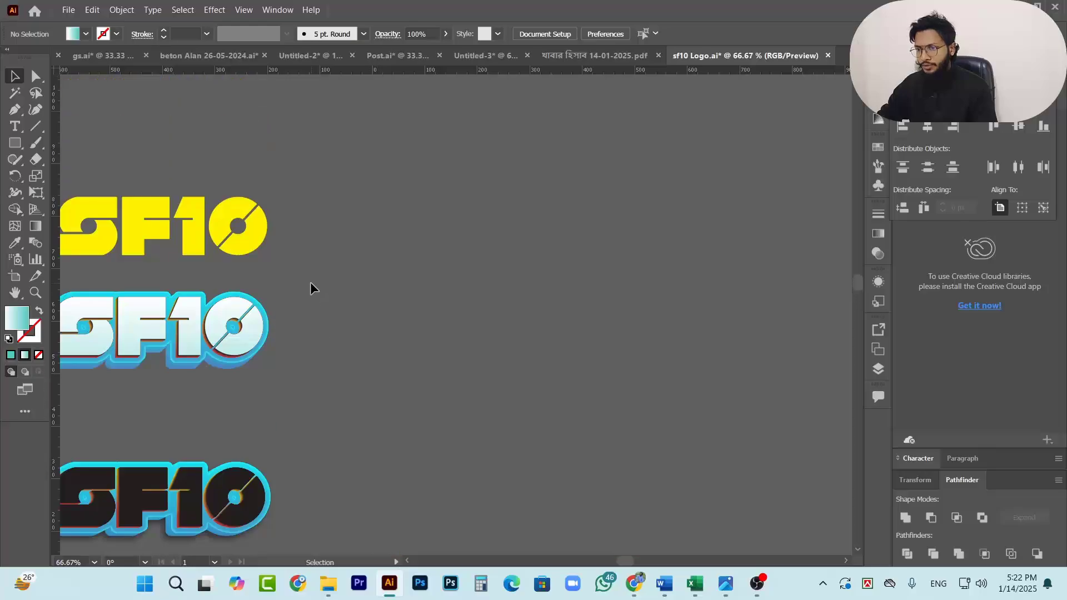
Move the yellow SF10 lettering into the empty canvas area up and to the right of the light-blue SF10 logo.
{"action": "left_click_drag", "start_coordinate": [201, 229], "coordinate": [605, 323]}
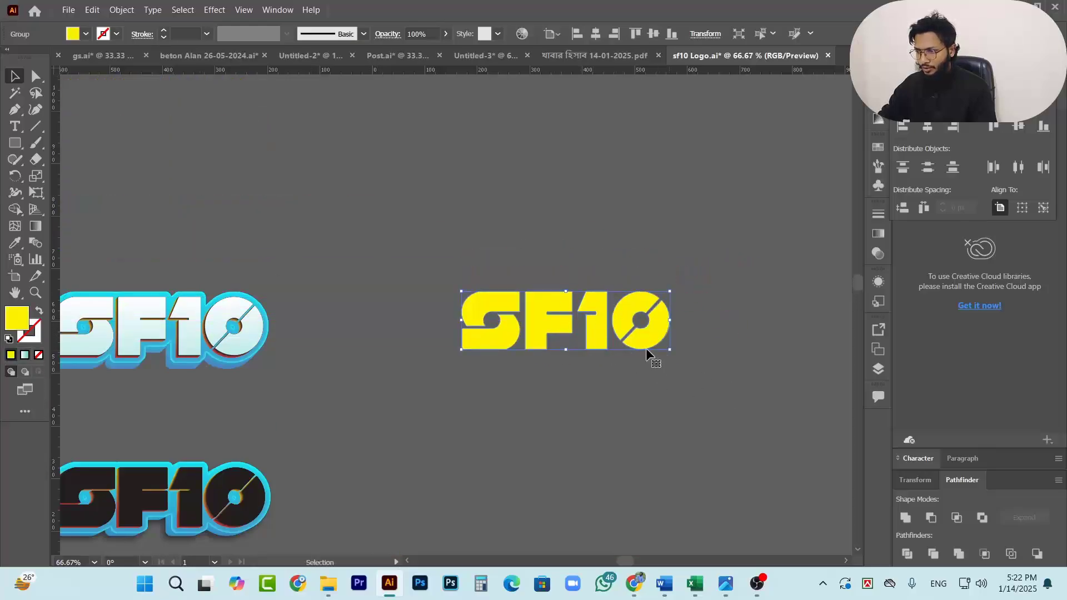
{"action": "left_click_drag", "start_coordinate": [596, 329], "coordinate": [382, 221]}
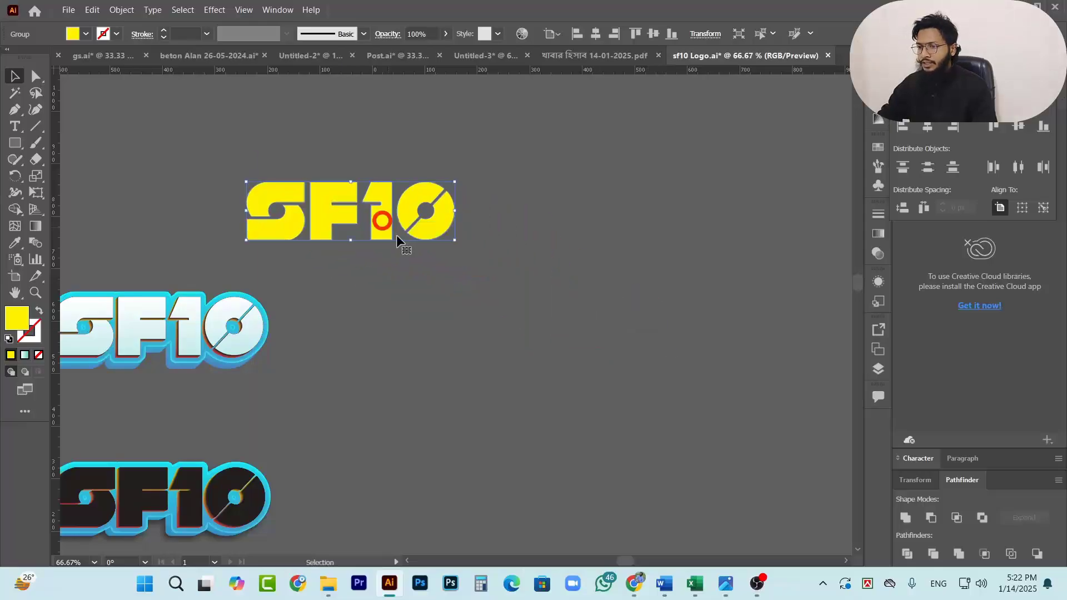
{"action": "left_click", "coordinate": [364, 253]}
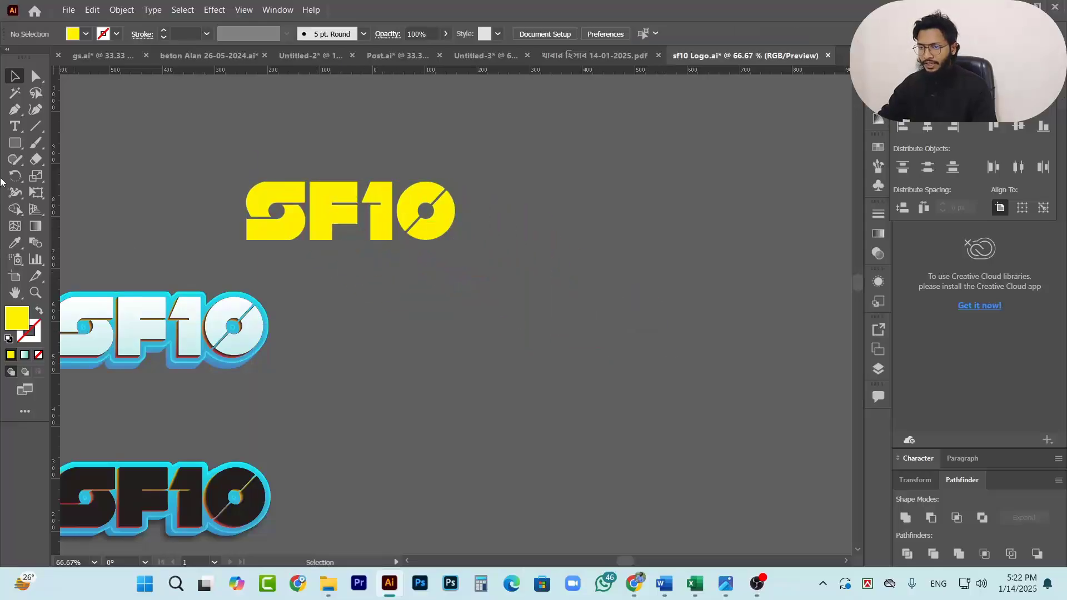
Add the text "SF10" as a new text object to the right of the yellow SF10 lettering.
{"action": "left_click", "coordinate": [15, 127]}
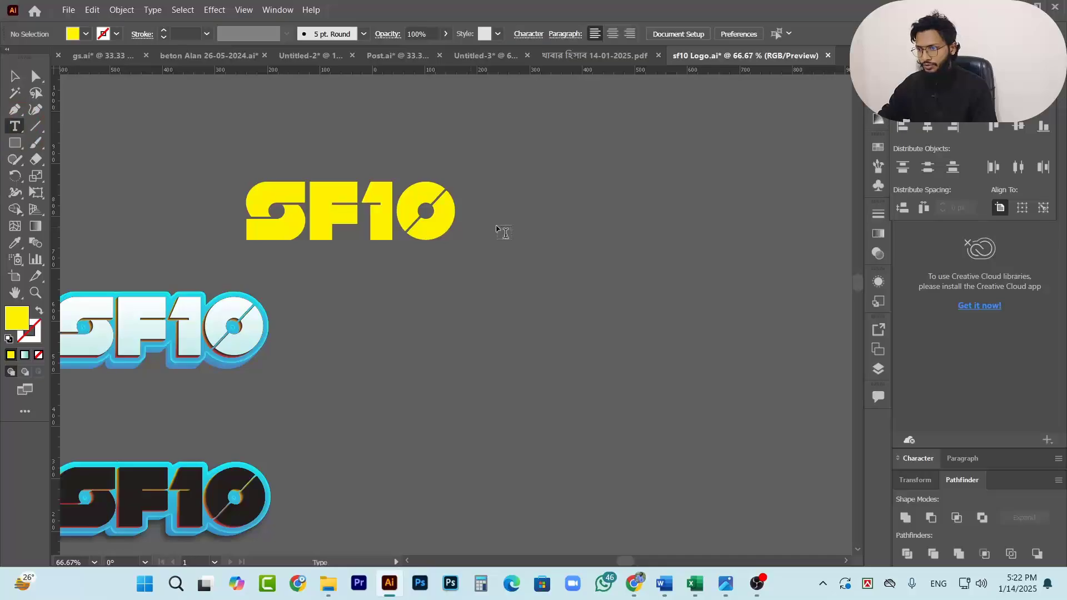
{"action": "left_click", "coordinate": [508, 182]}
{"action": "scroll", "coordinate": [779, 250], "scroll_direction": "up", "scroll_amount": 1}
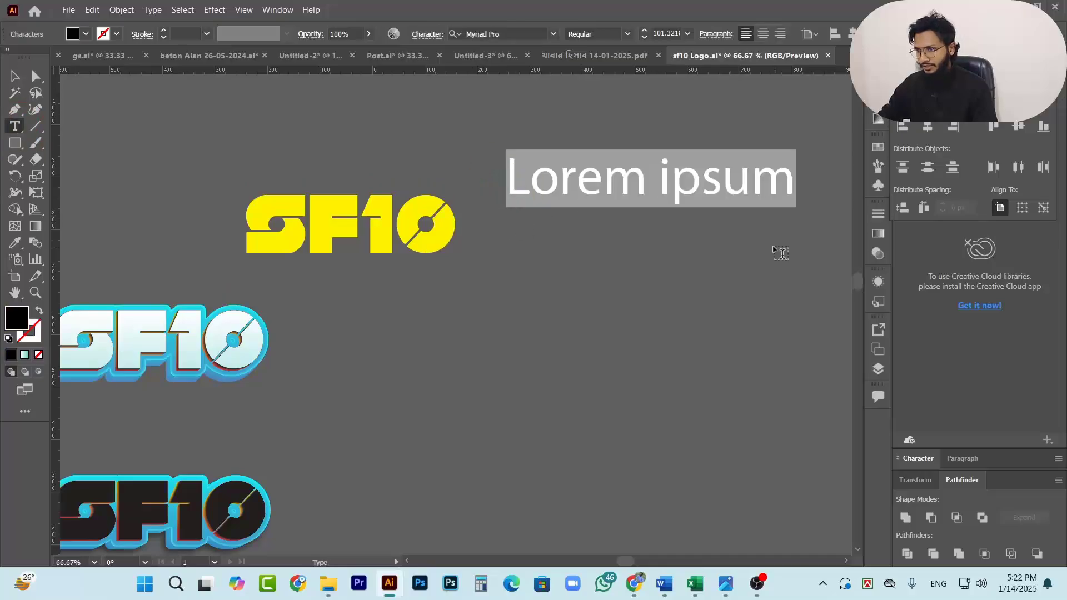
{"action": "left_click_drag", "start_coordinate": [791, 179], "coordinate": [509, 184]}
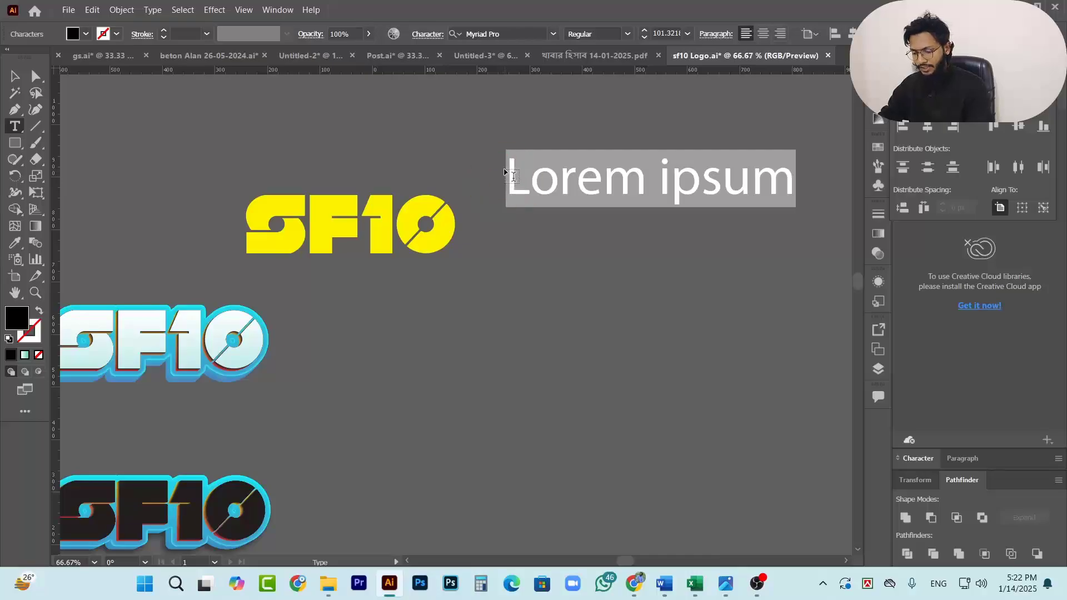
{"action": "type", "text": "sf"}
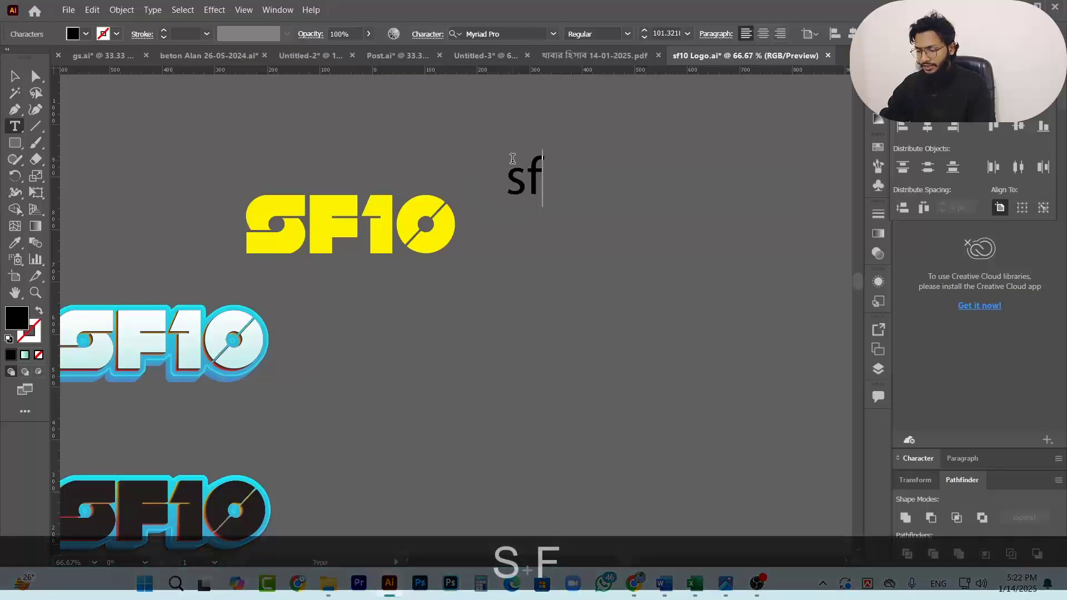
{"action": "key", "text": "BackSpace"}
{"action": "key", "text": "BackSpace"}
{"action": "type", "text": "S"}
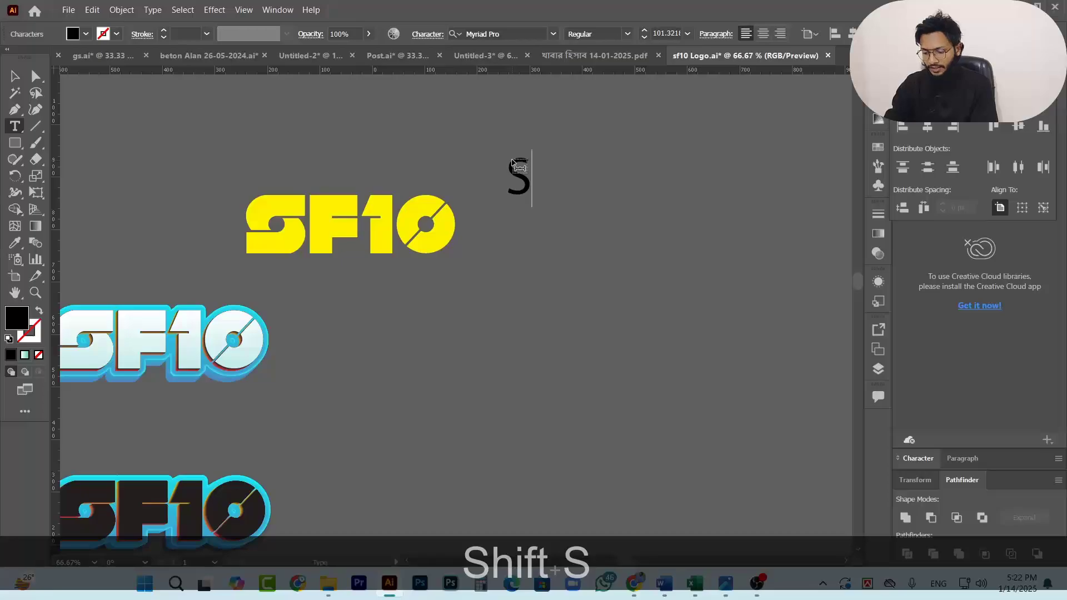
{"action": "type", "text": "F10"}
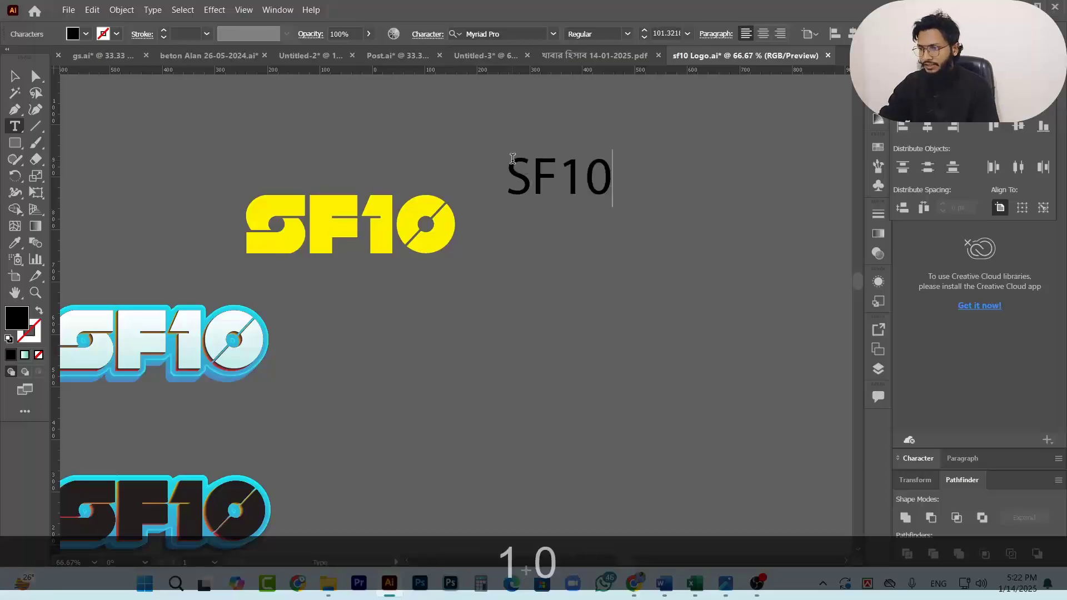
Enlarge the new SF10 text to about 151 pt and set its font to Bauhaus 93.
{"action": "key", "text": "ctrl"}
{"action": "left_click_drag", "start_coordinate": [612, 209], "coordinate": [492, 219]}
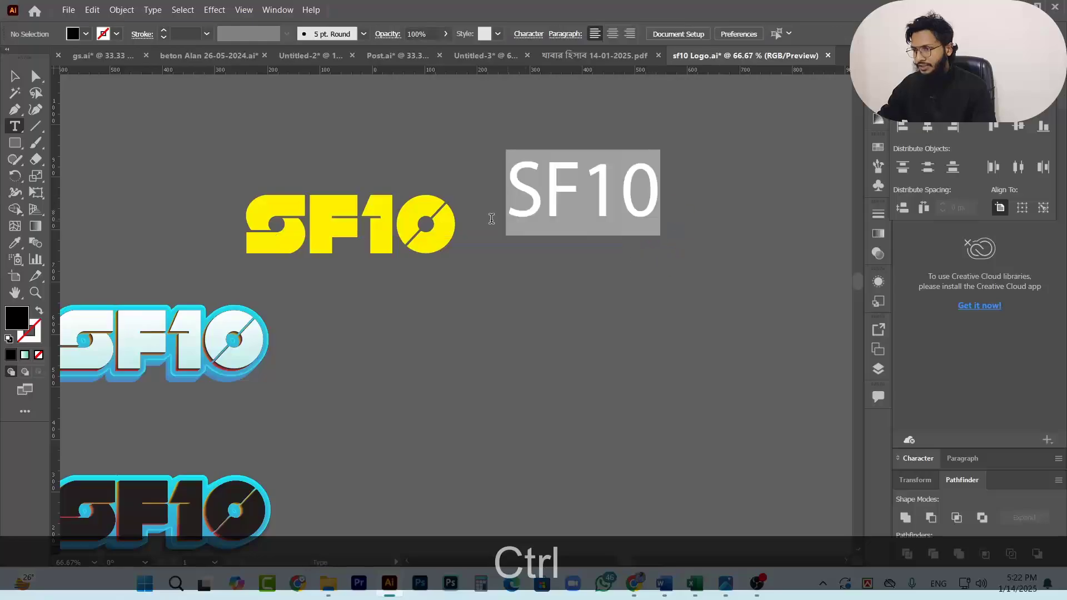
{"action": "left_click", "coordinate": [553, 35]}
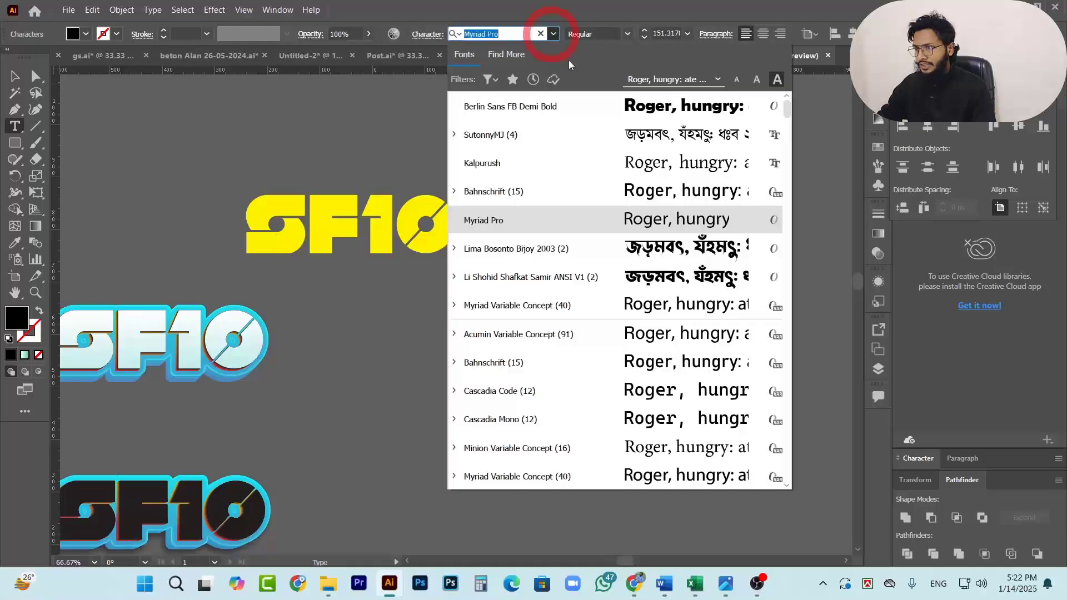
{"action": "scroll", "coordinate": [653, 328], "scroll_direction": "down", "scroll_amount": 3}
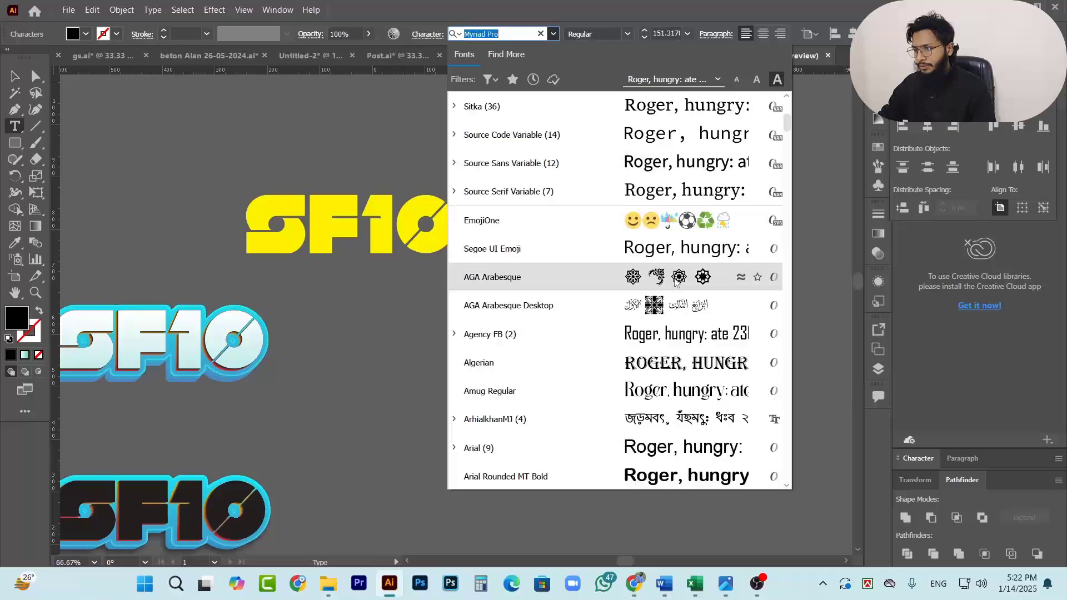
{"action": "scroll", "coordinate": [683, 306], "scroll_direction": "down", "scroll_amount": 4}
{"action": "left_click", "coordinate": [657, 245]}
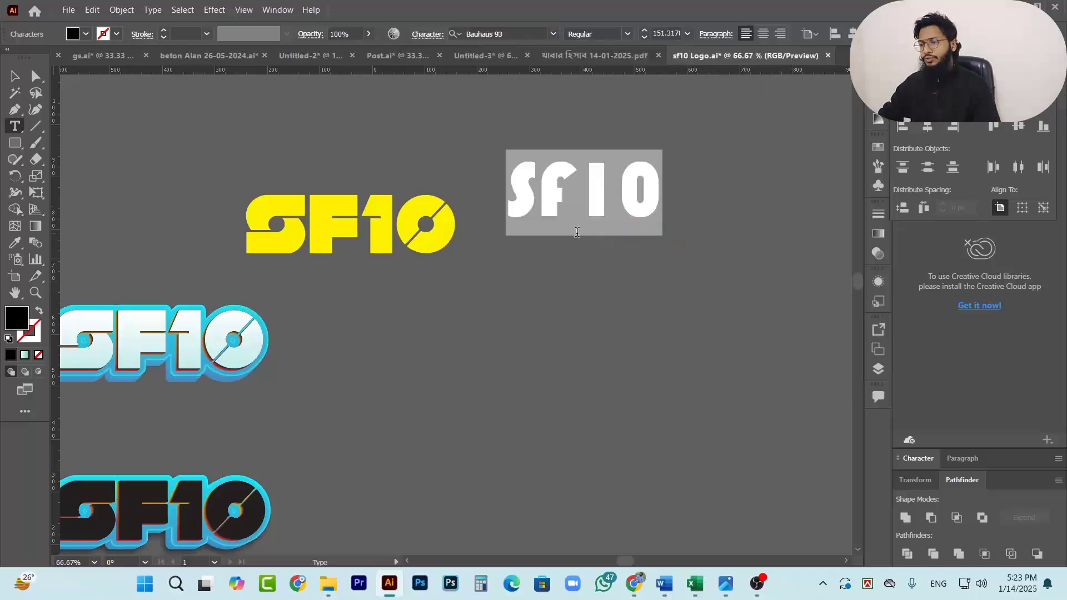
Change the new SF10 text's font to Berlin Sans FB Demi Bold.
{"action": "left_click", "coordinate": [553, 33]}
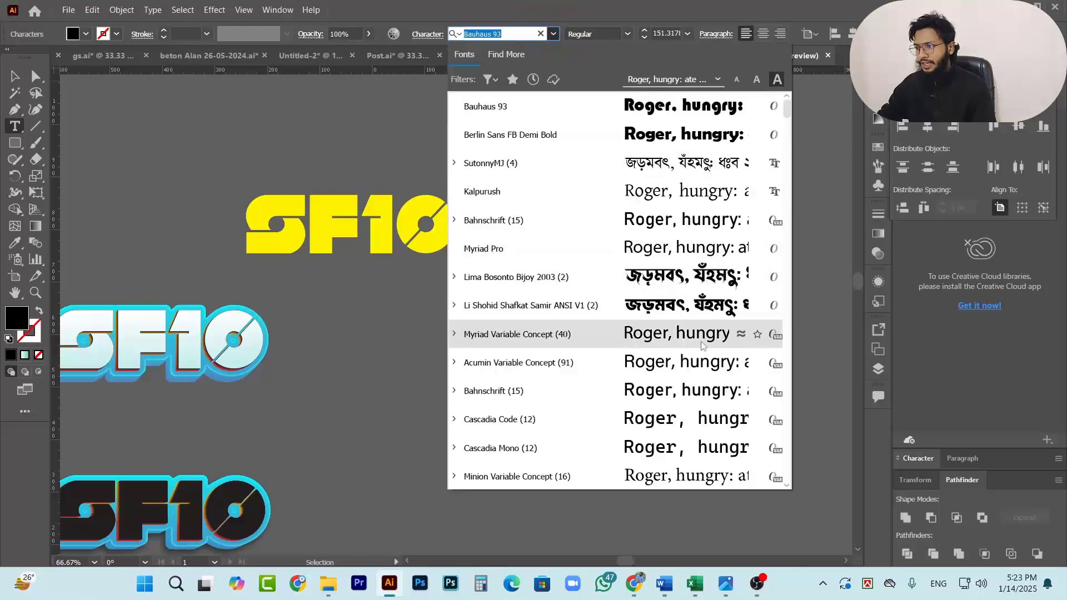
{"action": "scroll", "coordinate": [703, 347], "scroll_direction": "down", "scroll_amount": 10}
{"action": "left_click", "coordinate": [669, 447]}
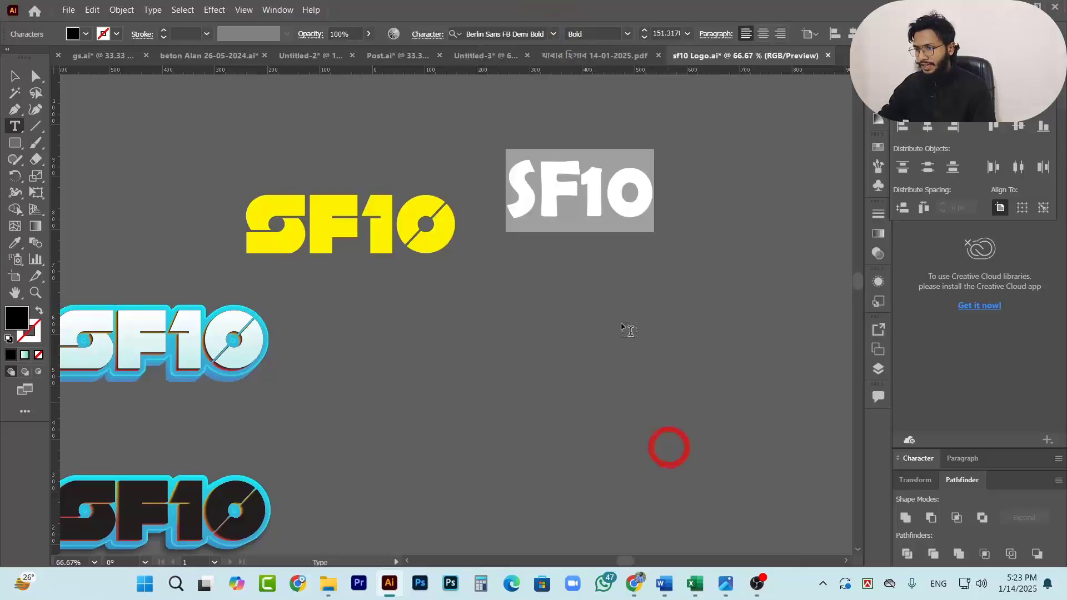
{"action": "left_click", "coordinate": [662, 270]}
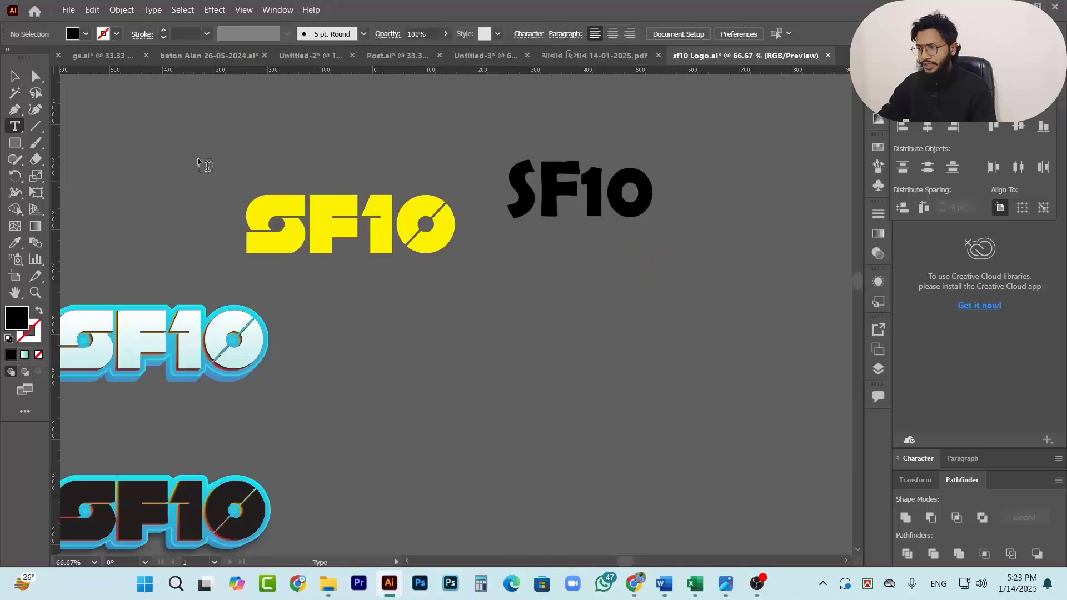
Scale the black SF10 text up proportionally to about 197 pt.
{"action": "left_click", "coordinate": [15, 76]}
{"action": "left_click", "coordinate": [599, 204]}
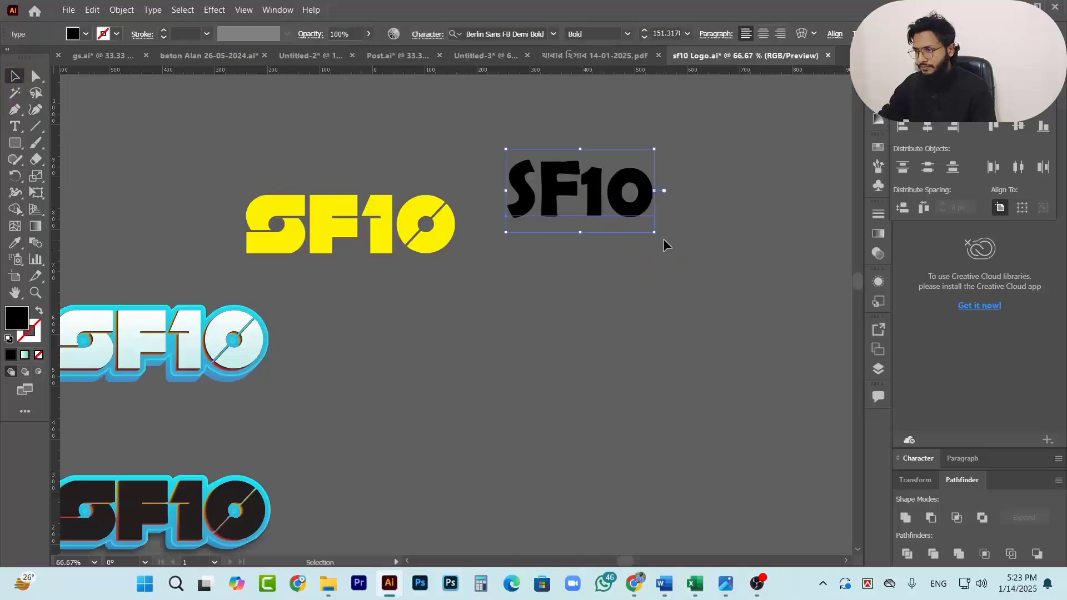
{"action": "left_click_drag", "start_coordinate": [654, 232], "coordinate": [700, 257]}
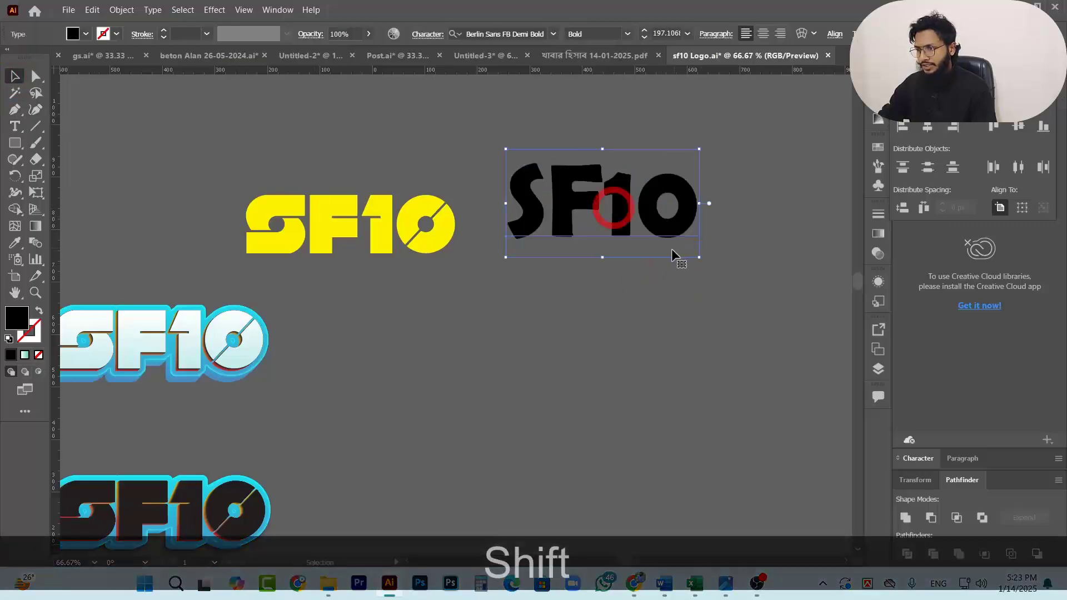
Convert the black SF10 text to outlines.
{"action": "left_click", "coordinate": [348, 233]}
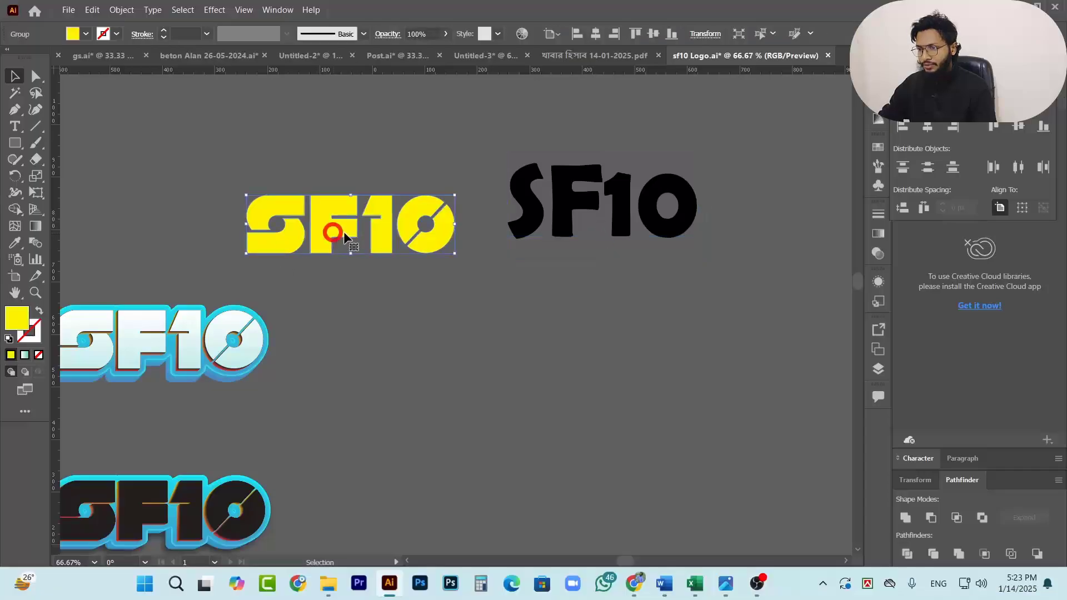
{"action": "left_click", "coordinate": [582, 193]}
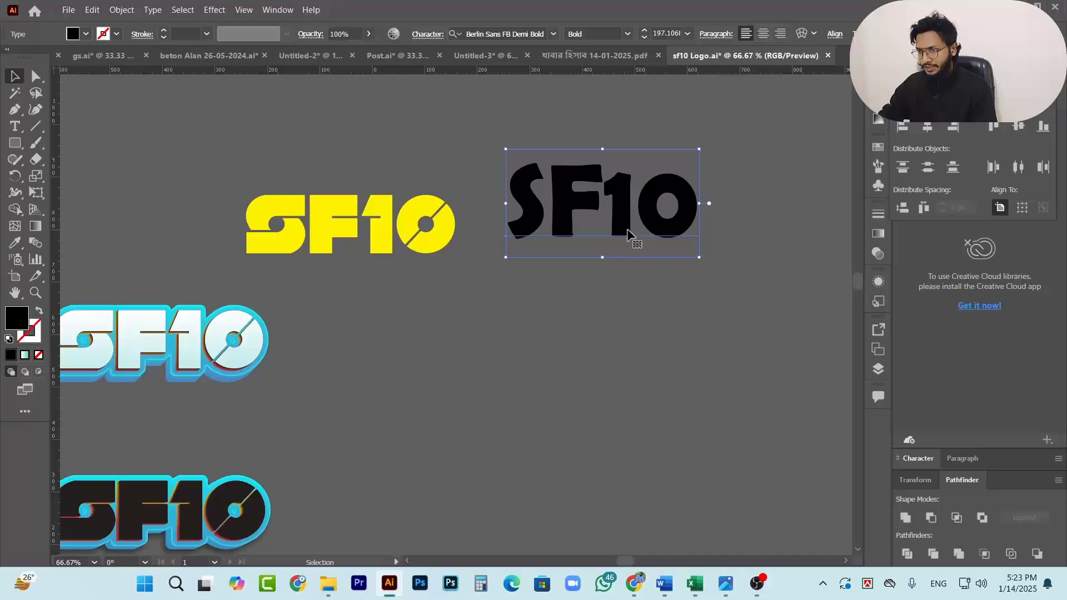
{"action": "left_click", "coordinate": [331, 222]}
{"action": "left_click", "coordinate": [616, 217]}
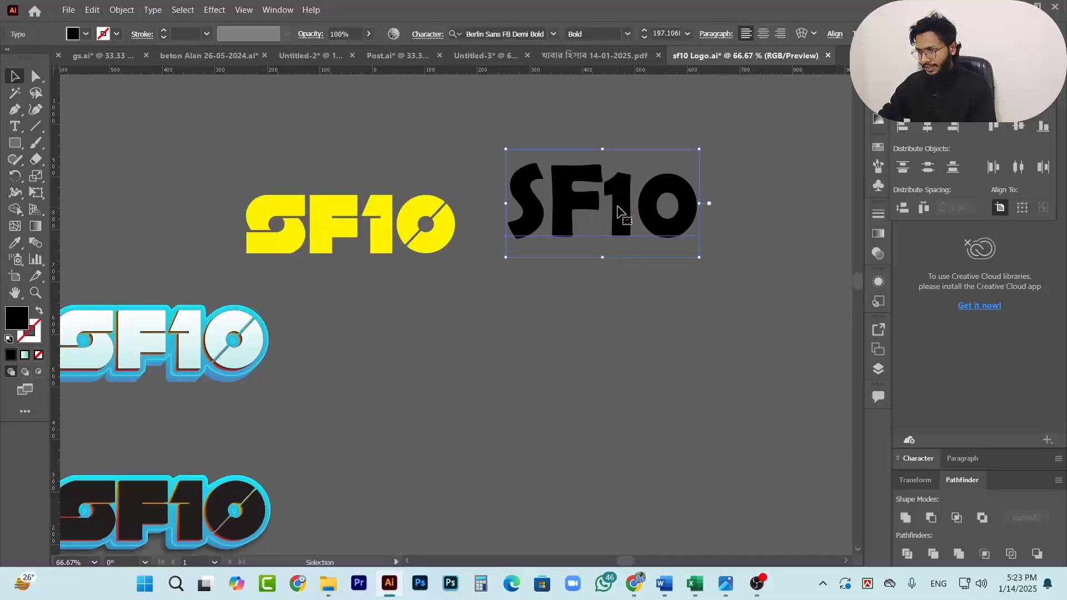
{"action": "left_click", "coordinate": [657, 269]}
{"action": "left_click", "coordinate": [624, 226]}
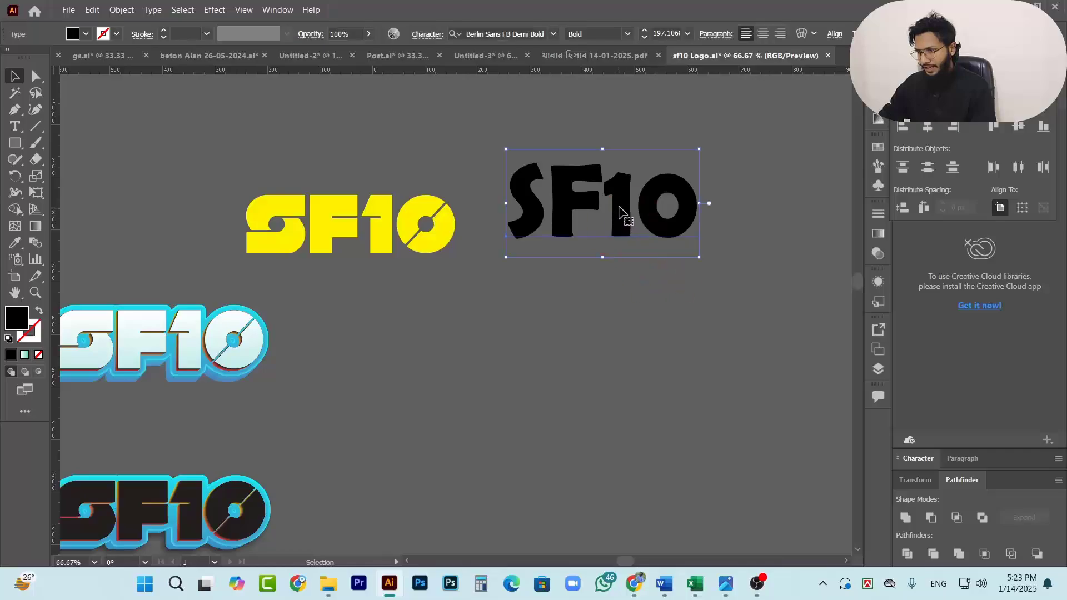
{"action": "right_click", "coordinate": [619, 210]}
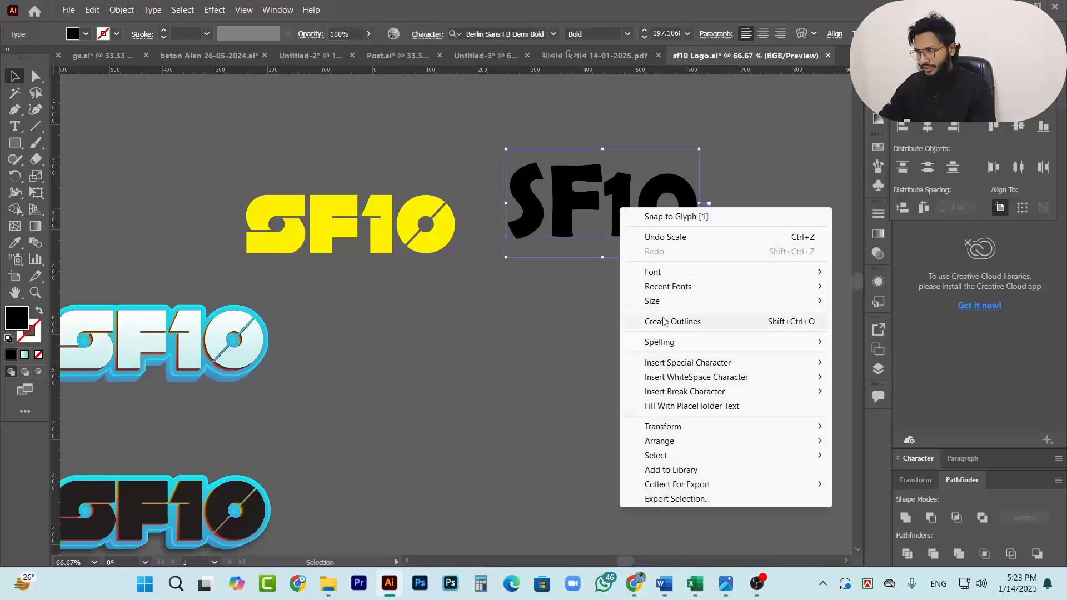
{"action": "left_click", "coordinate": [668, 327]}
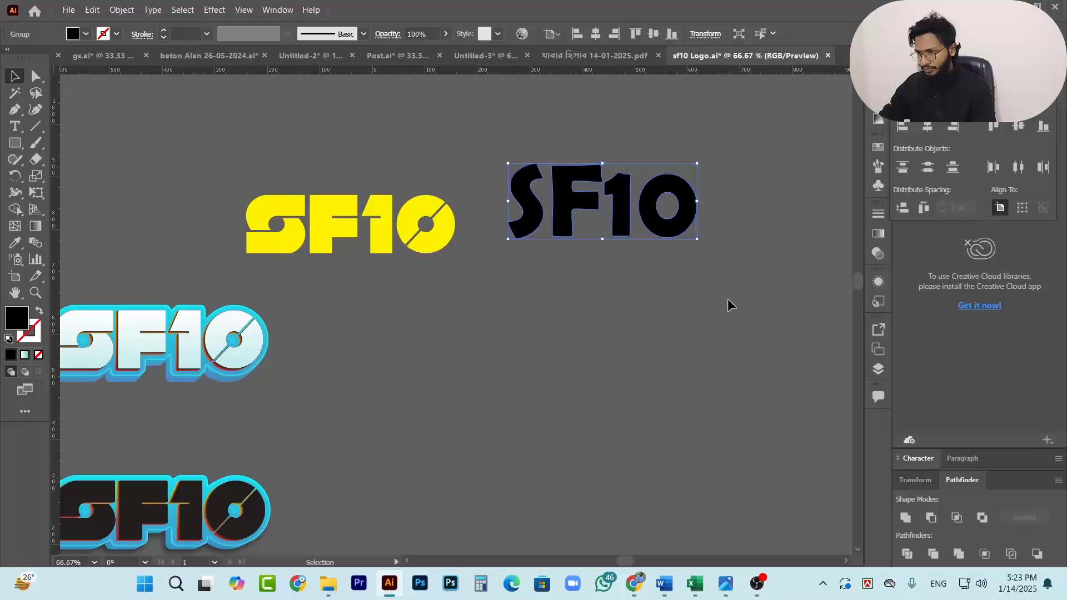
Delete the outlined black SF10 lettering from the canvas.
{"action": "left_click", "coordinate": [685, 279]}
{"action": "left_click_drag", "start_coordinate": [482, 157], "coordinate": [799, 286]}
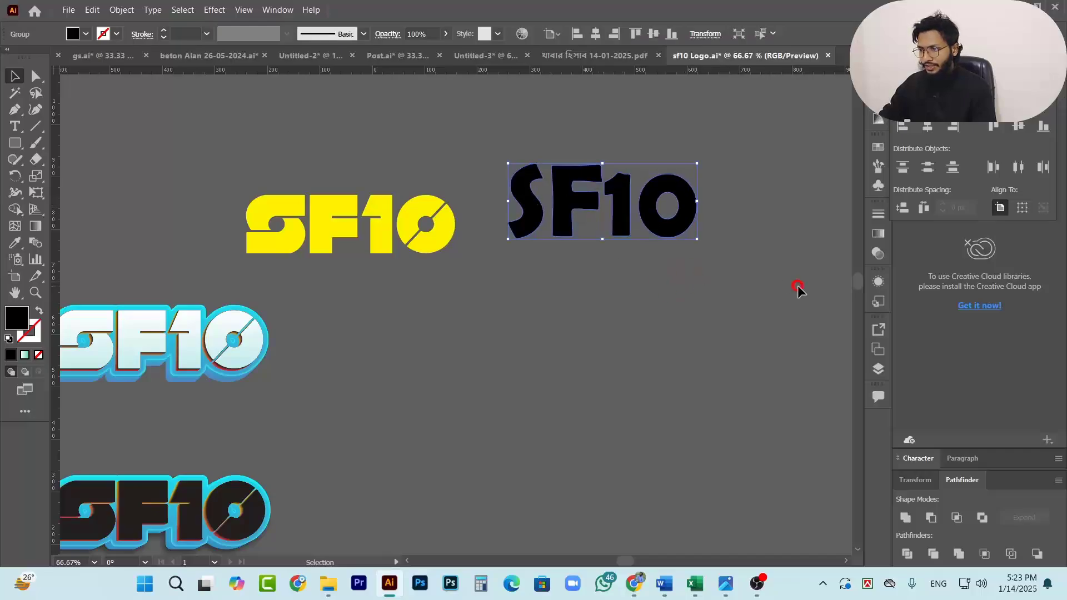
{"action": "left_click", "coordinate": [395, 239]}
{"action": "left_click", "coordinate": [598, 188]}
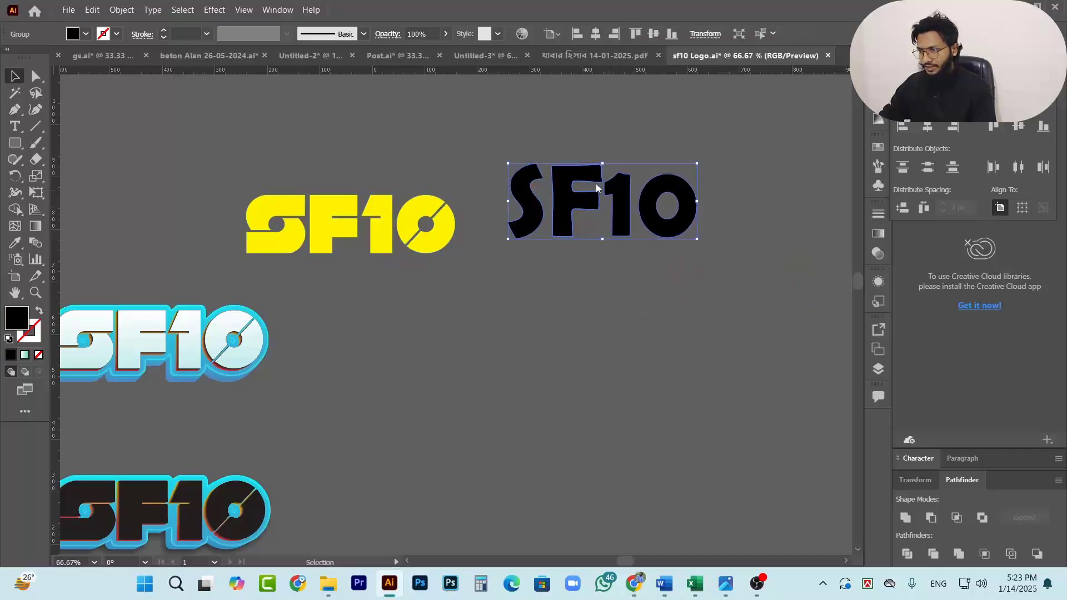
{"action": "left_click", "coordinate": [586, 142]}
{"action": "left_click_drag", "start_coordinate": [760, 294], "coordinate": [772, 293]}
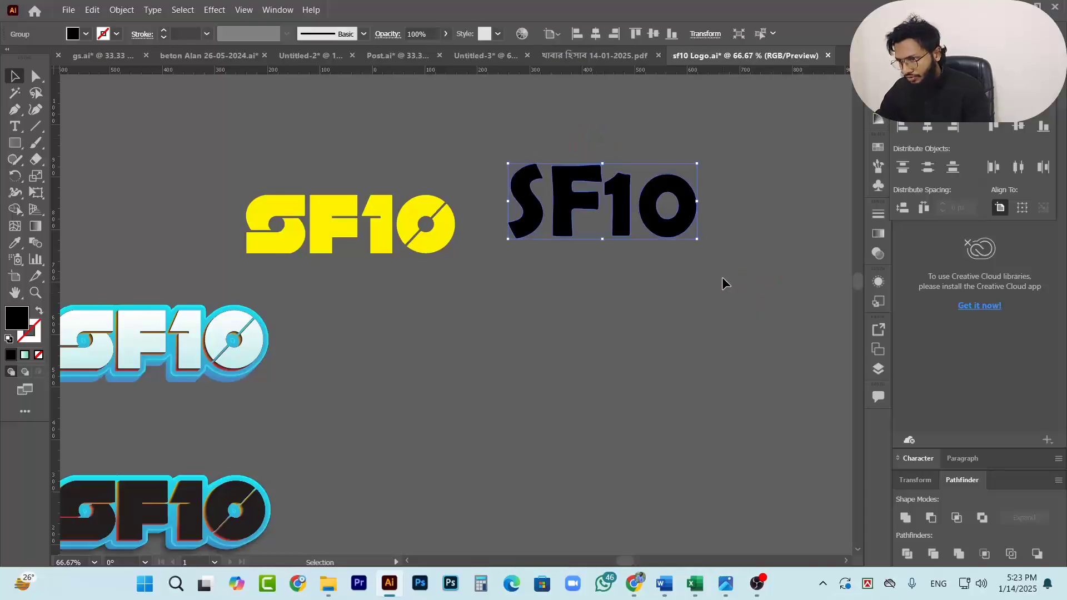
{"action": "key", "text": "Delete"}
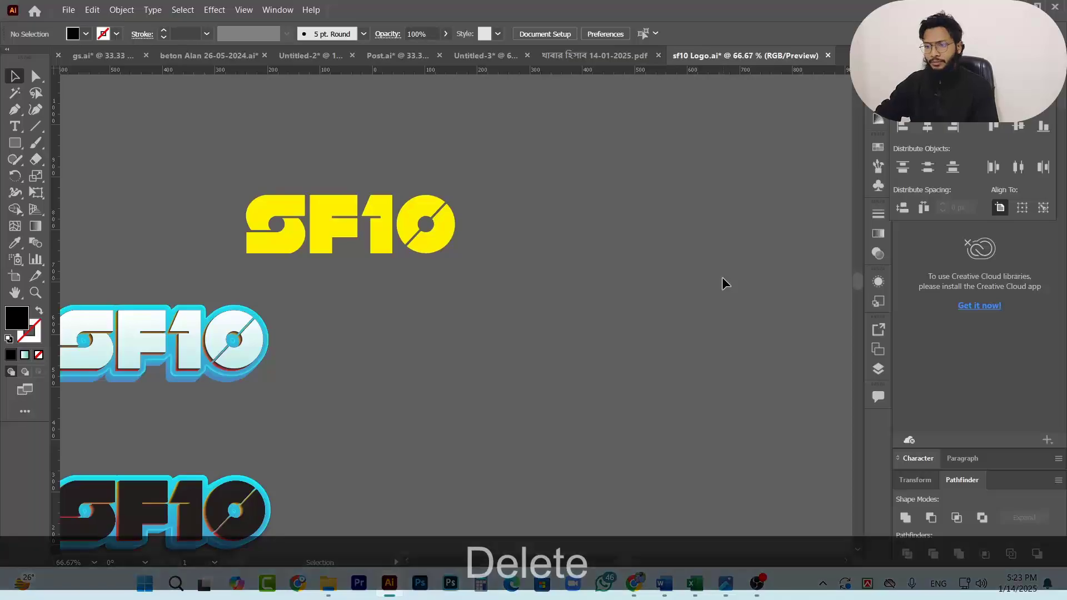
Move the yellow SF10 lettering farther right into the cleared area of the canvas.
{"action": "left_click", "coordinate": [370, 231]}
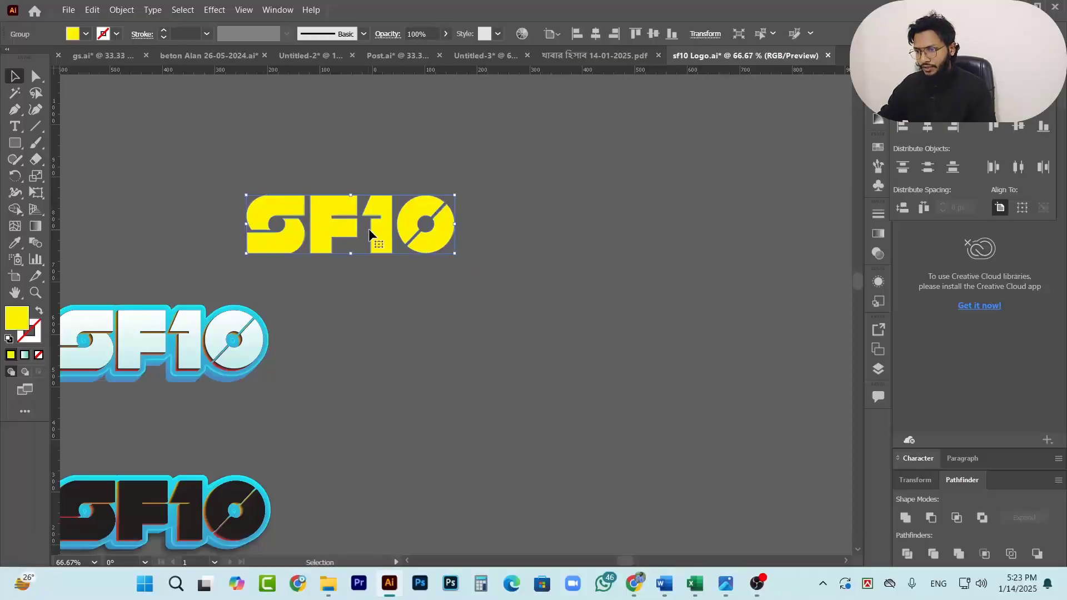
{"action": "left_click_drag", "start_coordinate": [387, 235], "coordinate": [533, 238]}
{"action": "left_click", "coordinate": [615, 289]}
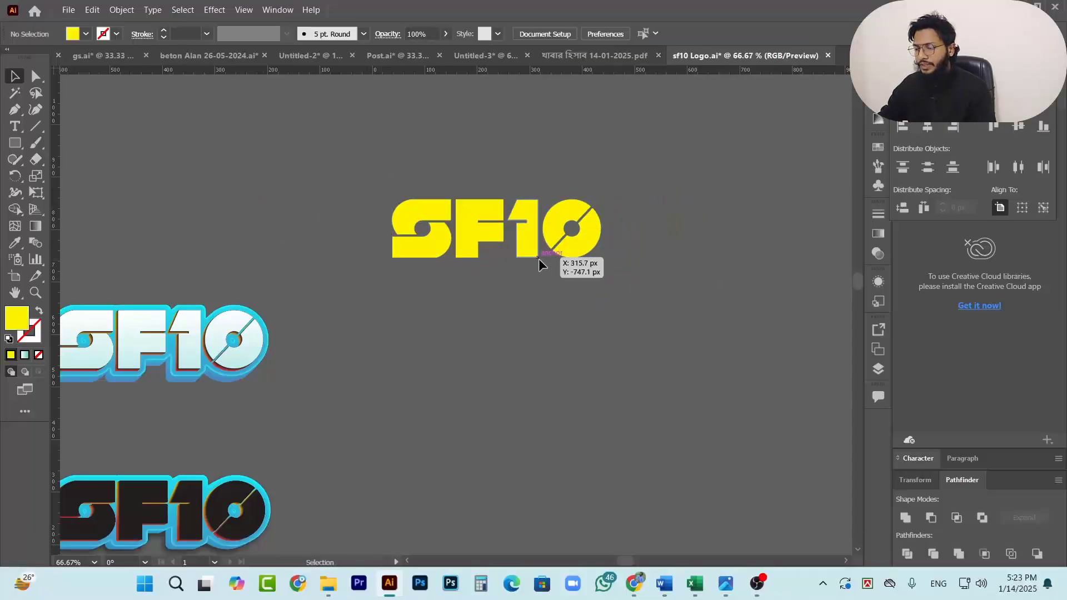
Examine the yellow SF10 letter shapes up close and survey all the logo versions on the full canvas.
{"action": "scroll", "coordinate": [547, 257], "scroll_direction": "down", "scroll_amount": 5}
{"action": "scroll", "coordinate": [547, 270], "scroll_direction": "up", "scroll_amount": 4}
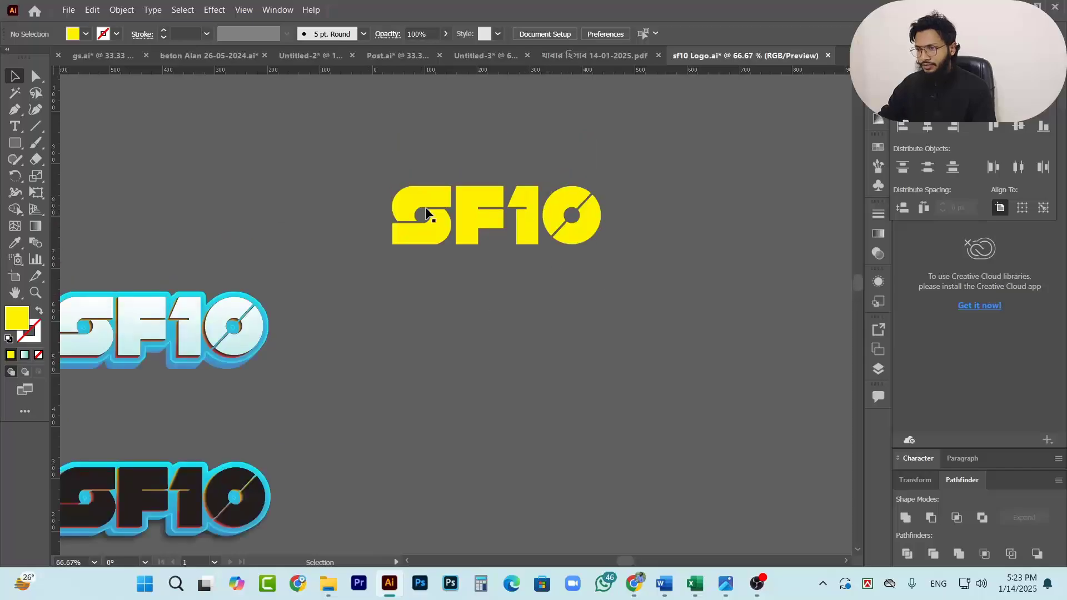
{"action": "scroll", "coordinate": [500, 272], "scroll_direction": "down", "scroll_amount": 4}
{"action": "scroll", "coordinate": [524, 293], "scroll_direction": "up", "scroll_amount": 6}
{"action": "scroll", "coordinate": [548, 233], "scroll_direction": "up", "scroll_amount": 2}
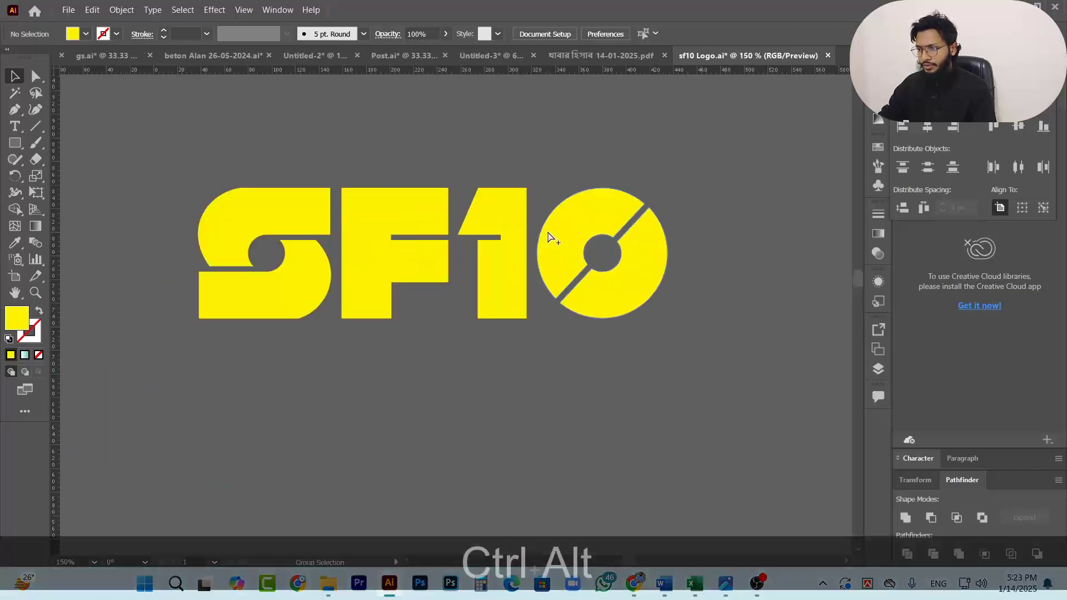
{"action": "scroll", "coordinate": [548, 233], "scroll_direction": "up", "scroll_amount": 1}
{"action": "scroll", "coordinate": [590, 292], "scroll_direction": "left", "scroll_amount": 1}
{"action": "scroll", "coordinate": [592, 283], "scroll_direction": "down", "scroll_amount": 1}
{"action": "scroll", "coordinate": [618, 296], "scroll_direction": "down", "scroll_amount": 1}
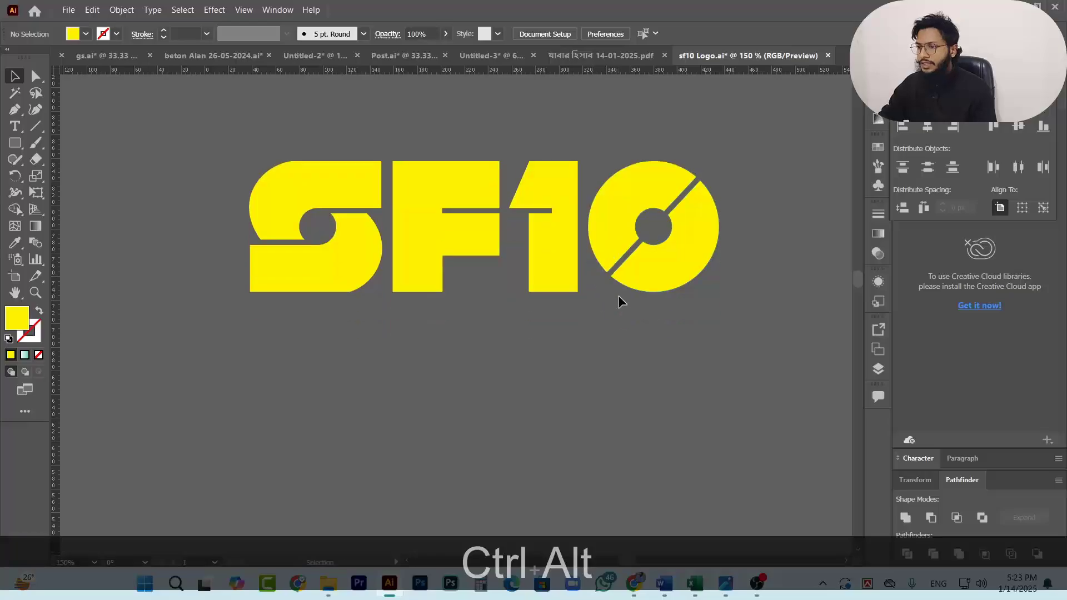
{"action": "left_click", "coordinate": [545, 231]}
{"action": "scroll", "coordinate": [556, 290], "scroll_direction": "down", "scroll_amount": 1}
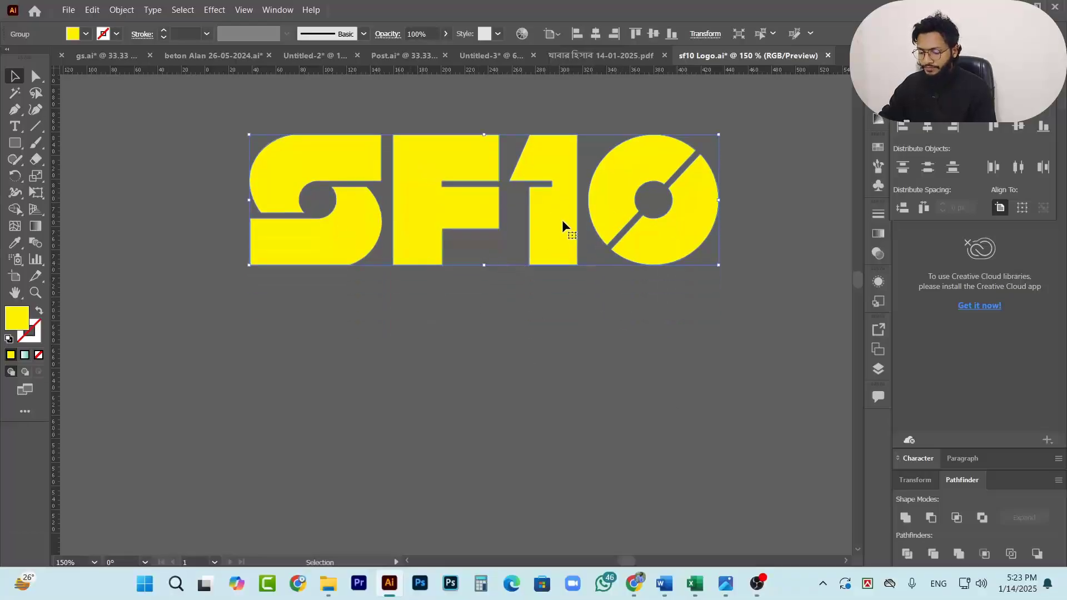
{"action": "key", "text": "ctrl+alt+0"}
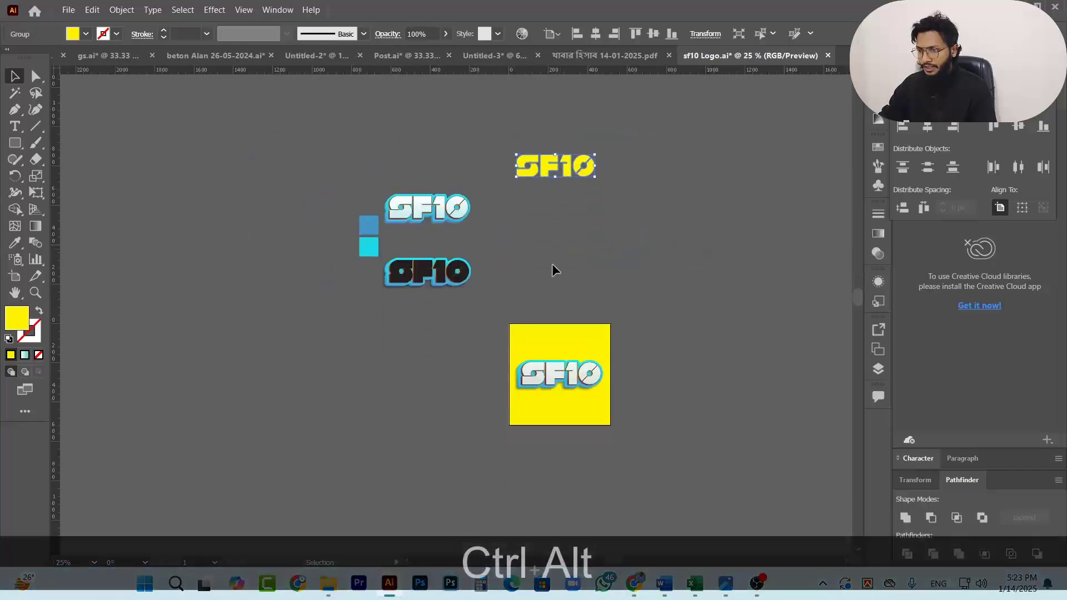
Examine the finished SF10 logo on the yellow artboard up close, checking its inner depth shading and blue outline.
{"action": "scroll", "coordinate": [552, 381], "scroll_direction": "down", "scroll_amount": 2}
{"action": "scroll", "coordinate": [575, 330], "scroll_direction": "up", "scroll_amount": 5}
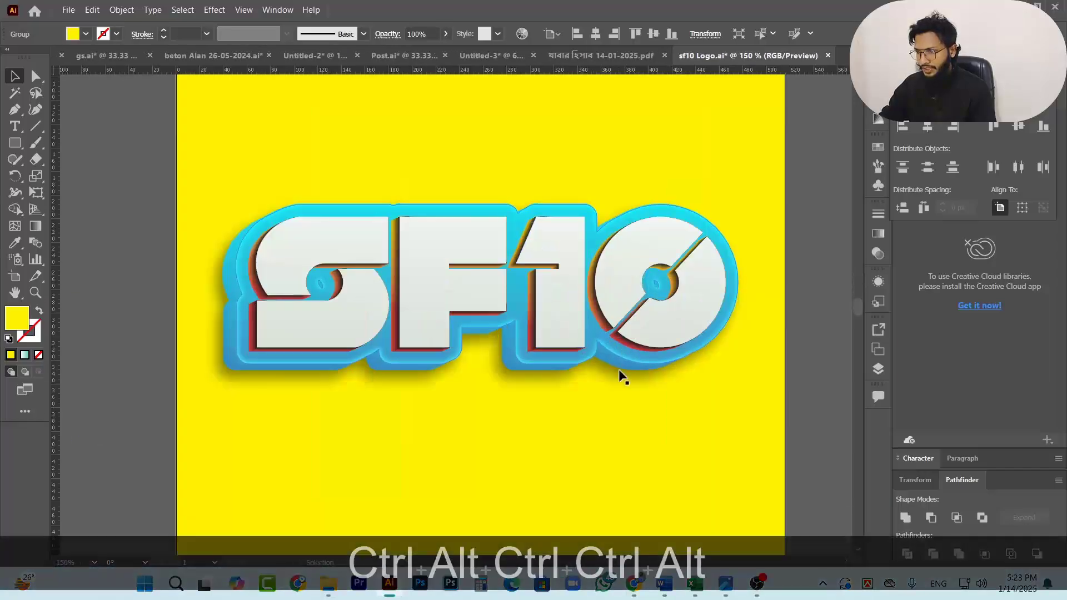
{"action": "scroll", "coordinate": [623, 378], "scroll_direction": "up", "scroll_amount": 3}
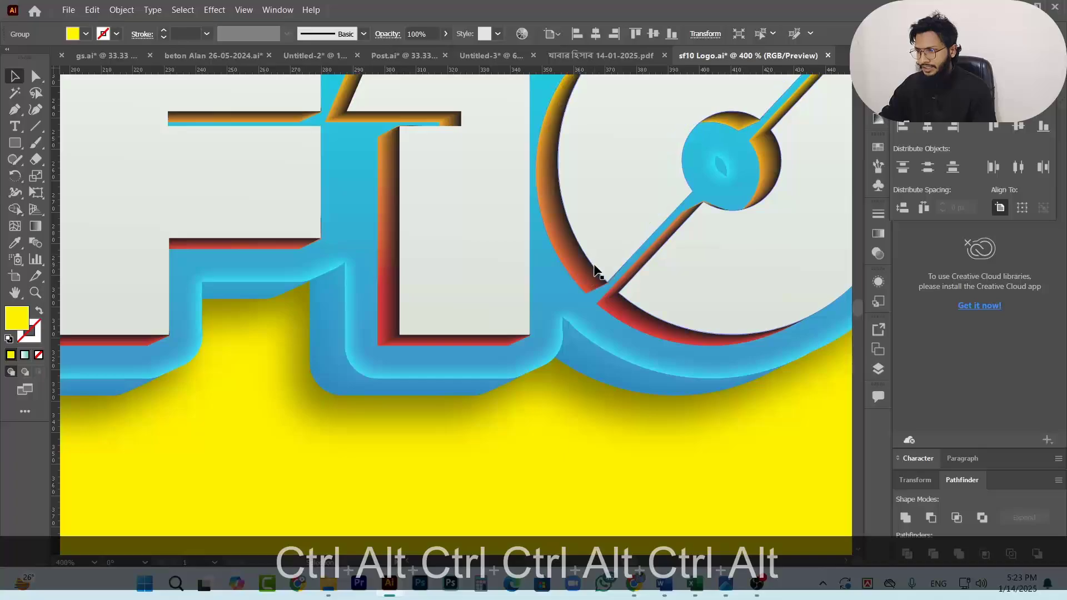
{"action": "scroll", "coordinate": [406, 315], "scroll_direction": "up", "scroll_amount": 2}
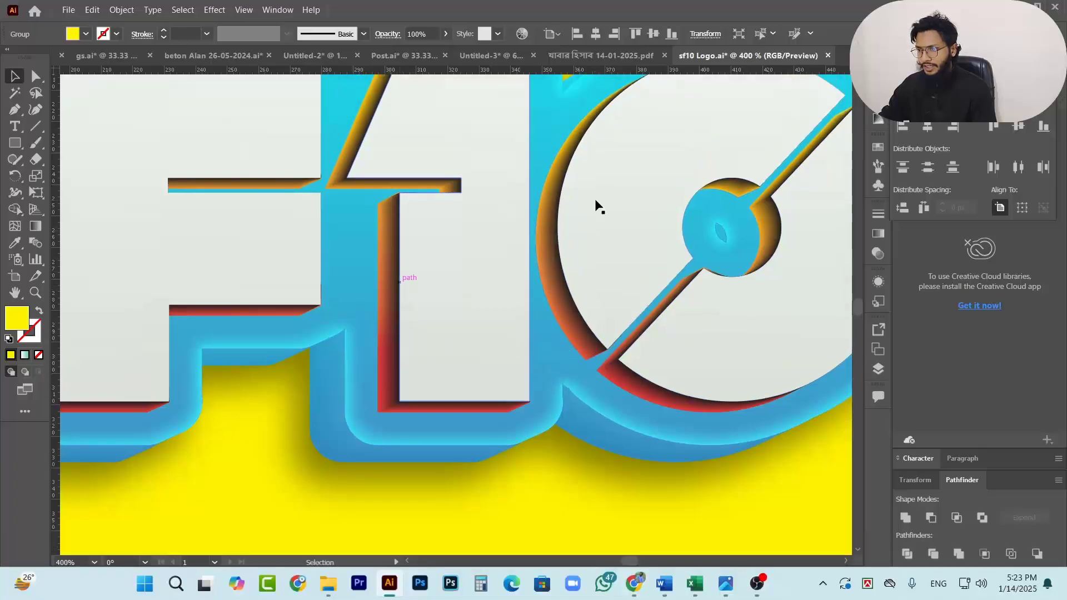
{"action": "scroll", "coordinate": [590, 300], "scroll_direction": "up", "scroll_amount": 1}
{"action": "scroll", "coordinate": [595, 350], "scroll_direction": "up", "scroll_amount": 2}
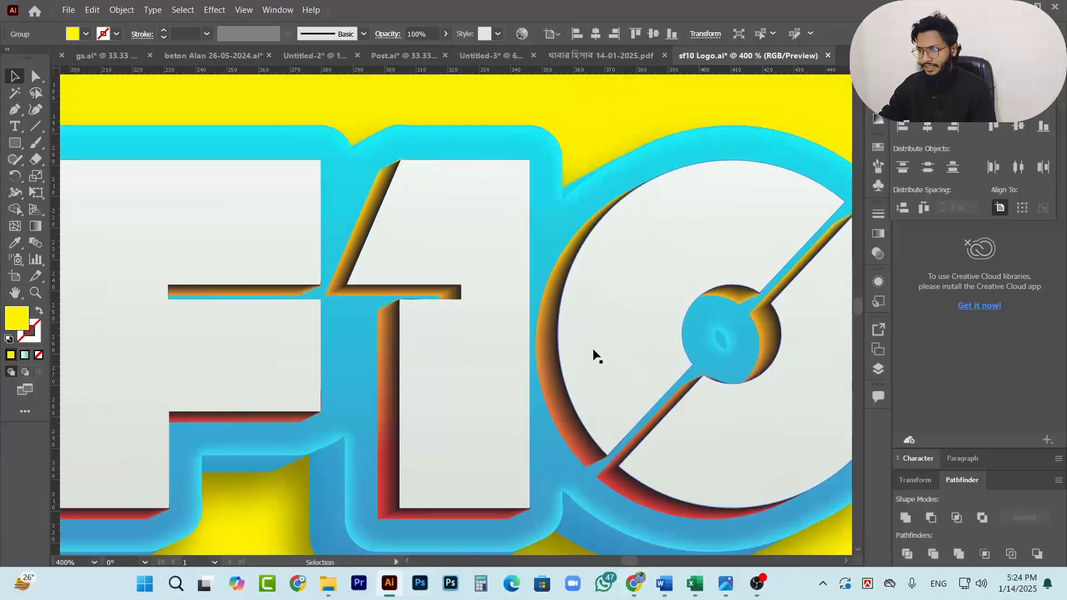
{"action": "scroll", "coordinate": [485, 314], "scroll_direction": "down", "scroll_amount": 1}
{"action": "scroll", "coordinate": [464, 336], "scroll_direction": "up", "scroll_amount": 4}
{"action": "scroll", "coordinate": [462, 336], "scroll_direction": "down", "scroll_amount": 3}
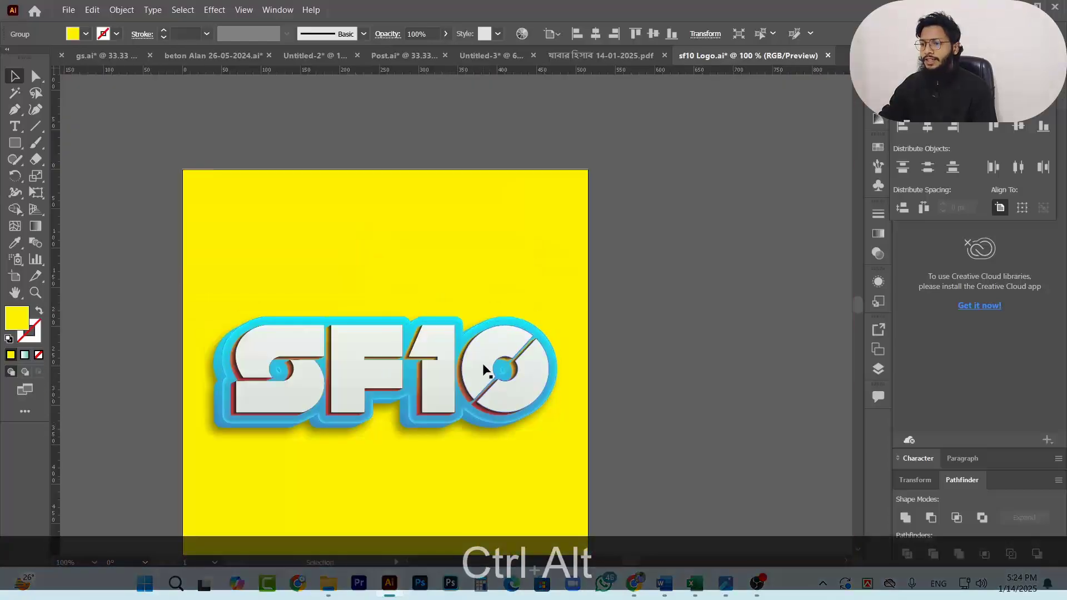
{"action": "scroll", "coordinate": [486, 369], "scroll_direction": "up", "scroll_amount": 2}
{"action": "scroll", "coordinate": [474, 314], "scroll_direction": "down", "scroll_amount": 5}
Duplicate the yellow SF10 lettering slightly down and to the left of the original, and fill the copy with red.
{"action": "scroll", "coordinate": [422, 273], "scroll_direction": "up", "scroll_amount": 6}
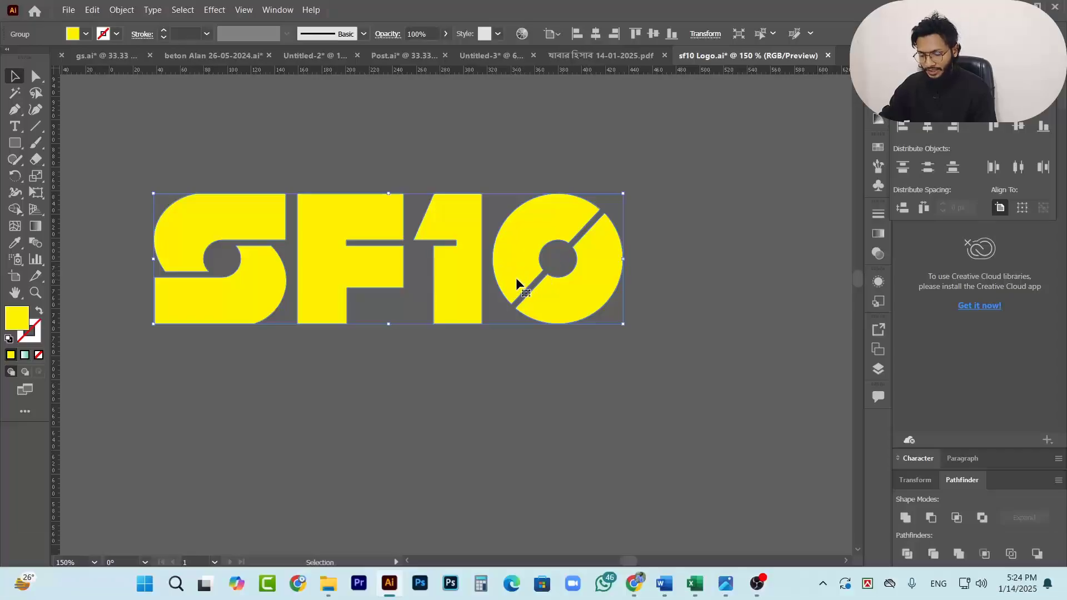
{"action": "key", "text": "alt"}
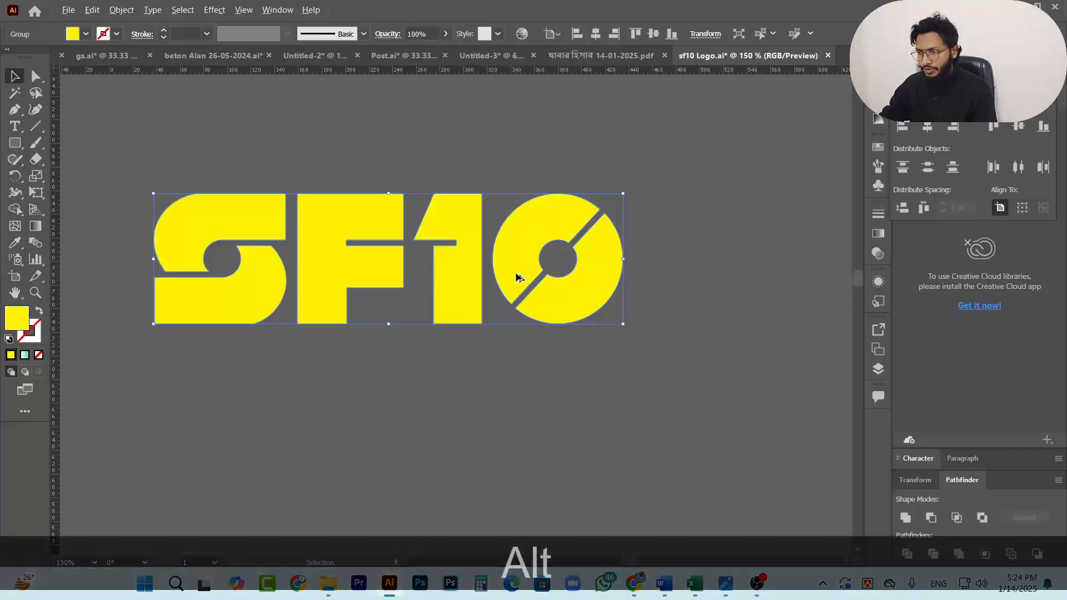
{"action": "left_click_drag", "start_coordinate": [517, 277], "coordinate": [510, 282]}
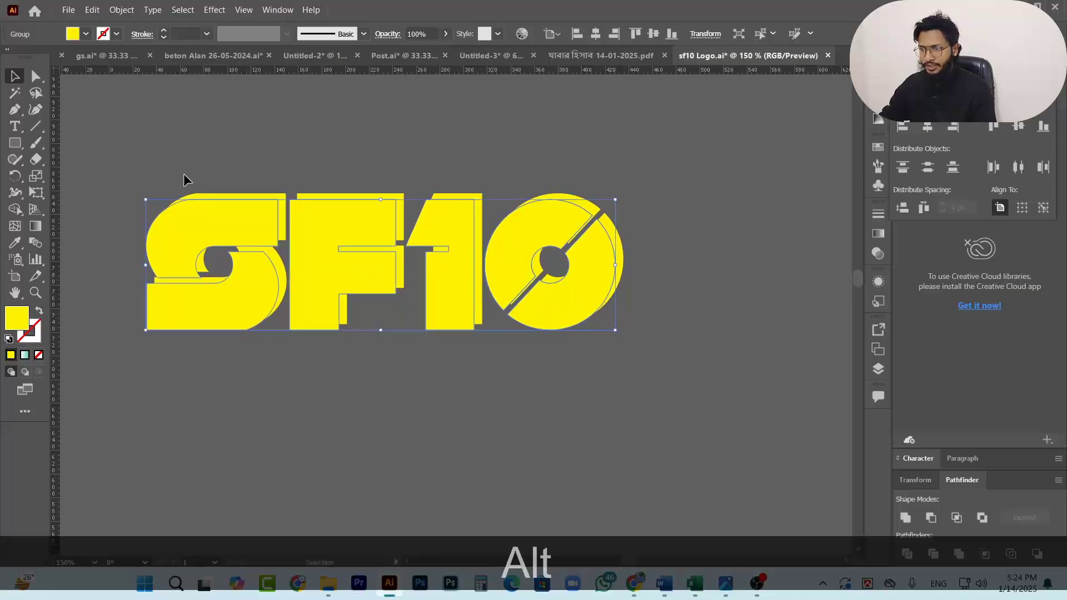
{"action": "left_click", "coordinate": [86, 34]}
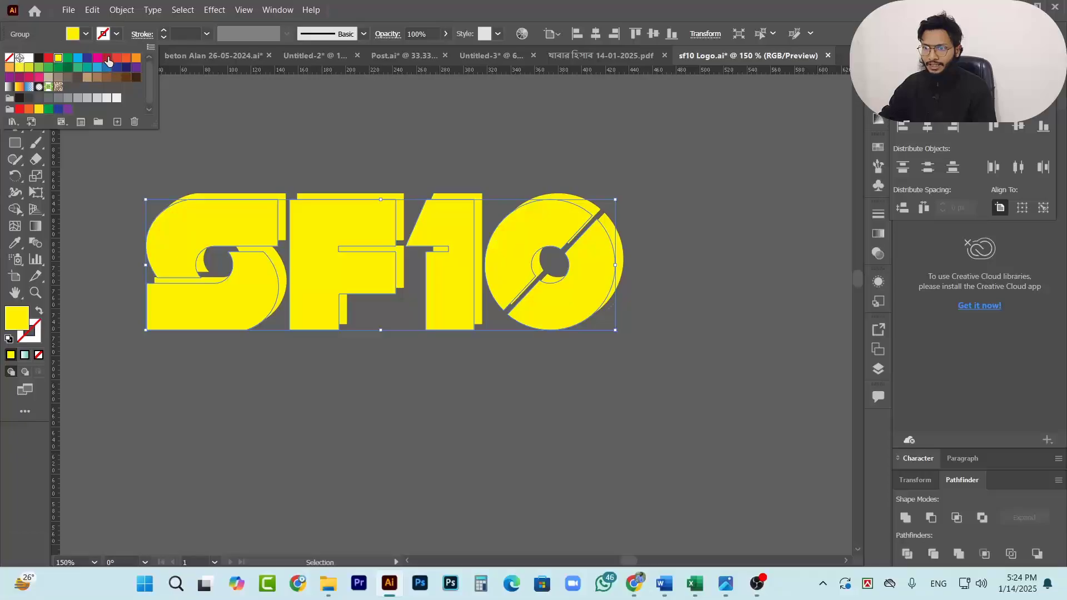
{"action": "left_click", "coordinate": [107, 57]}
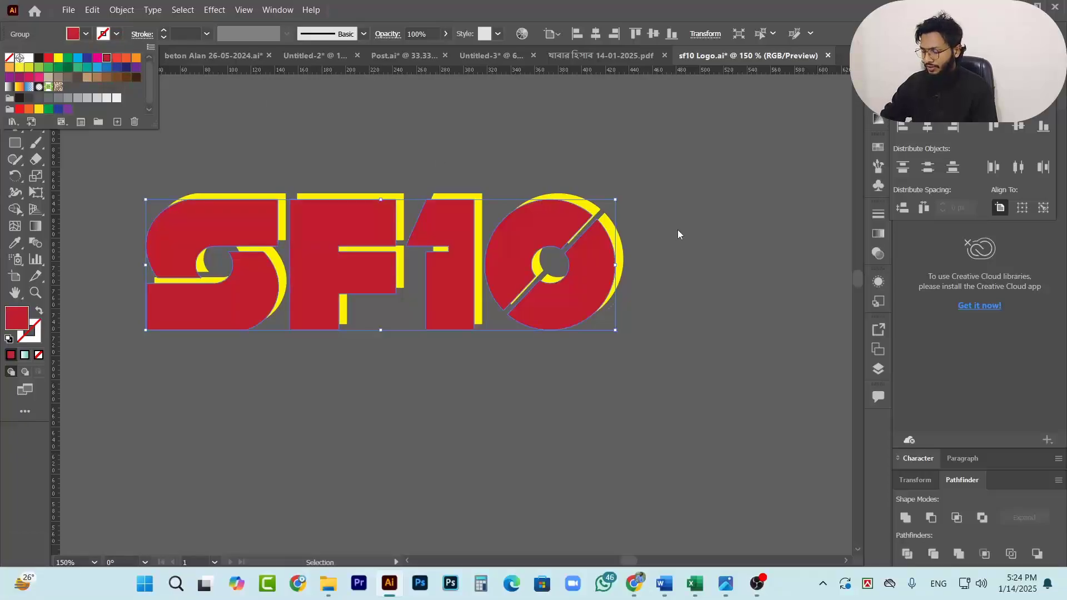
Nudge the red SF10 copy slightly farther down and left, and send it behind the yellow lettering.
{"action": "key", "text": "Left"}
{"action": "key", "text": "Left"}
{"action": "key", "text": "Down"}
{"action": "key", "text": "Down"}
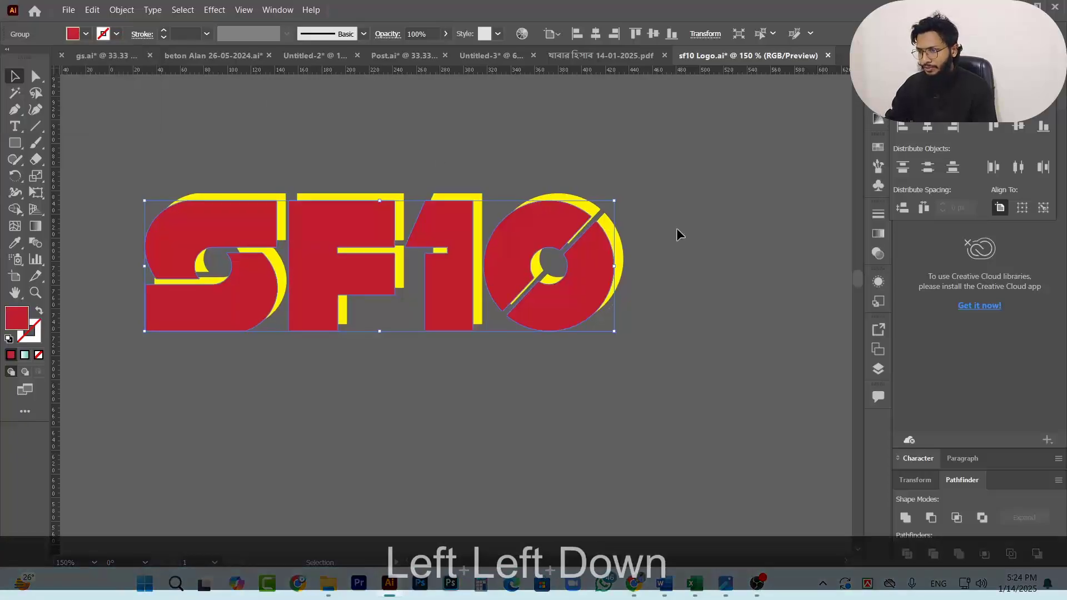
{"action": "key", "text": "Left"}
{"action": "key", "text": "Down"}
{"action": "key", "text": "Right"}
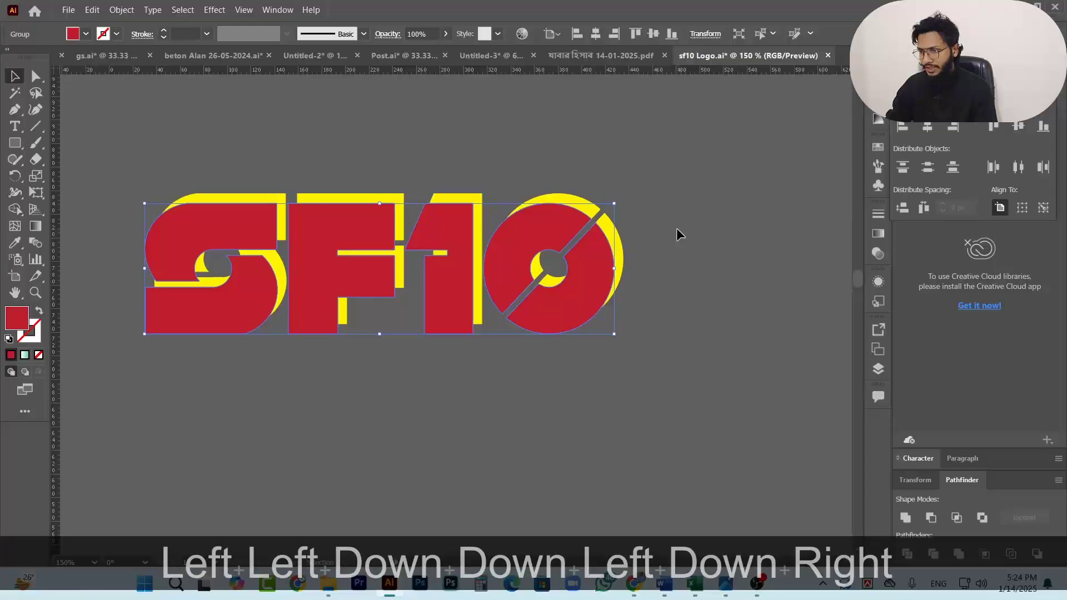
{"action": "key", "text": "Up"}
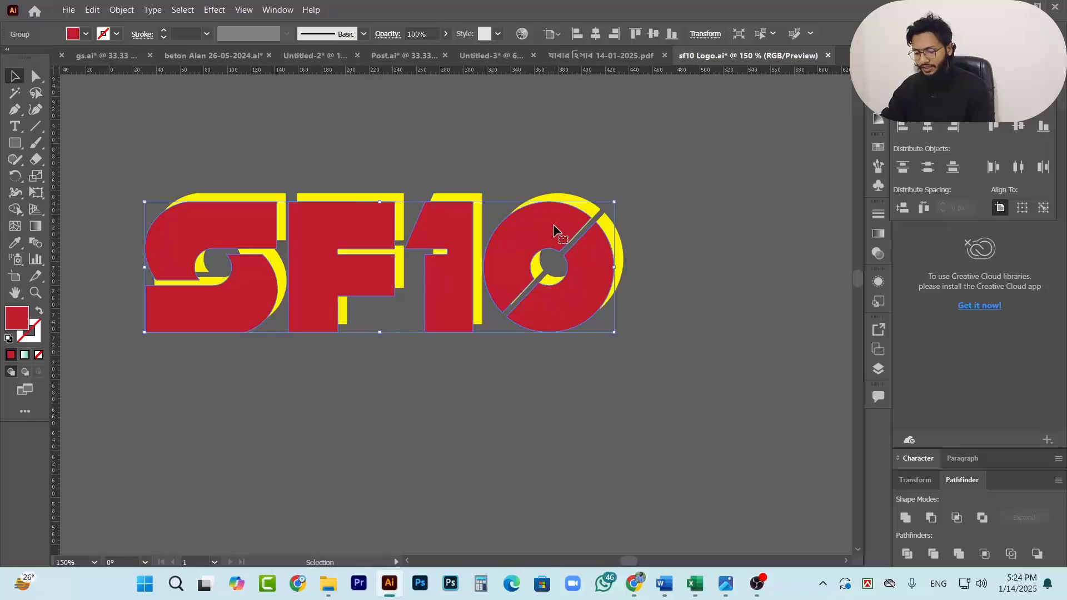
{"action": "key", "text": "ctrl"}
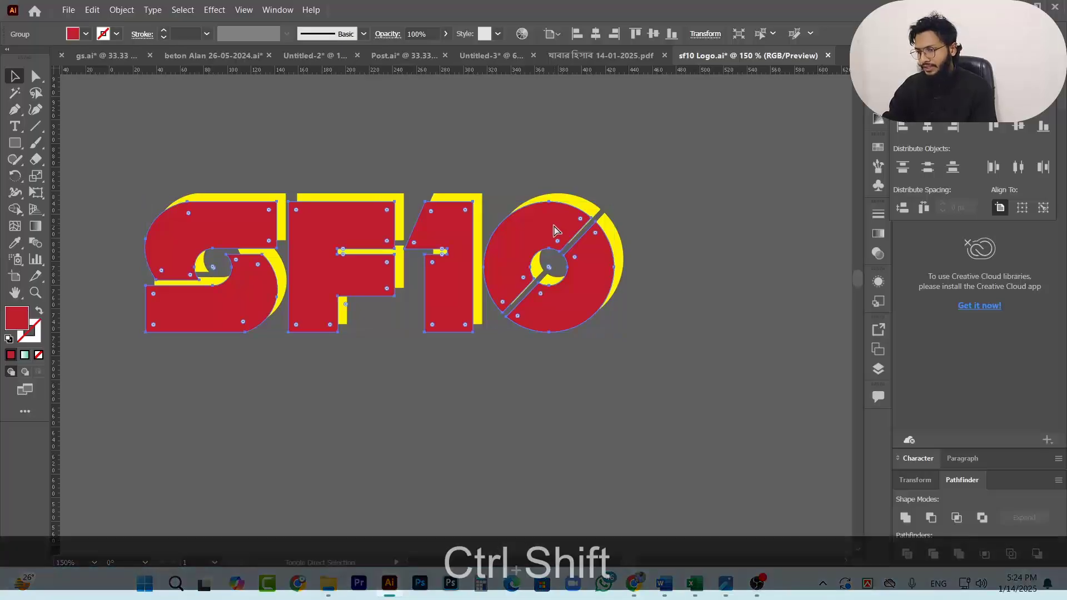
{"action": "key", "text": "ctrl+shift+bracketleft"}
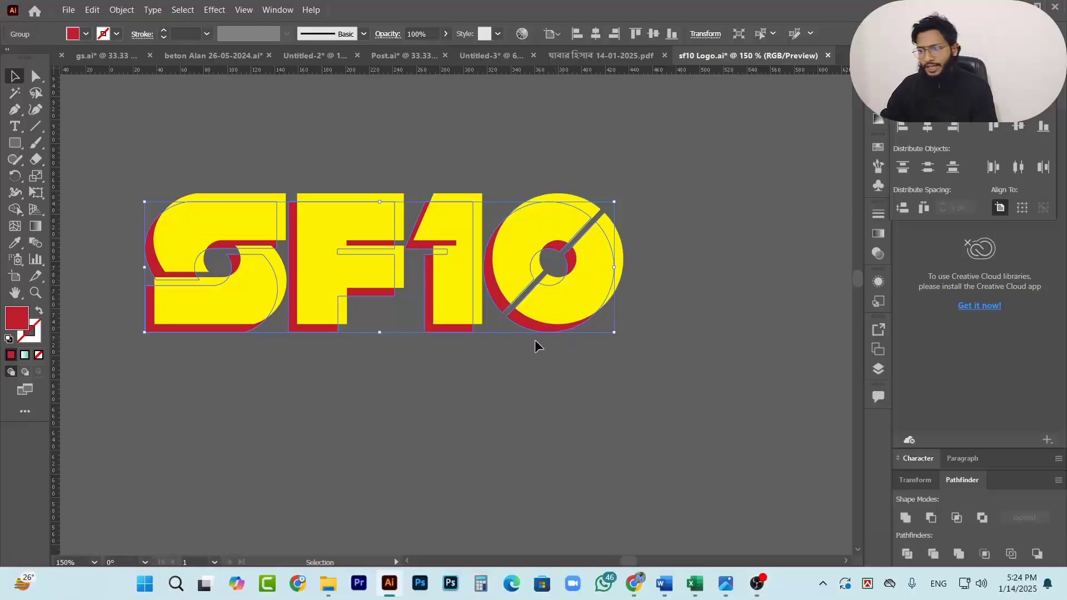
Fill the rear SF10 copy with the yellow-to-red gradient swatch.
{"action": "left_click", "coordinate": [87, 36]}
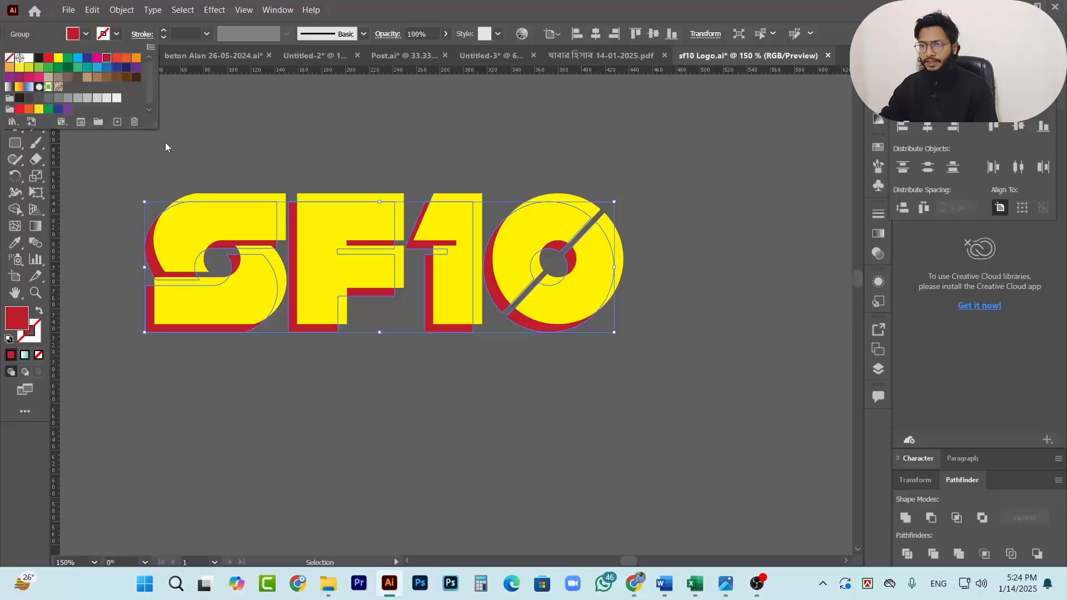
{"action": "left_click", "coordinate": [20, 87]}
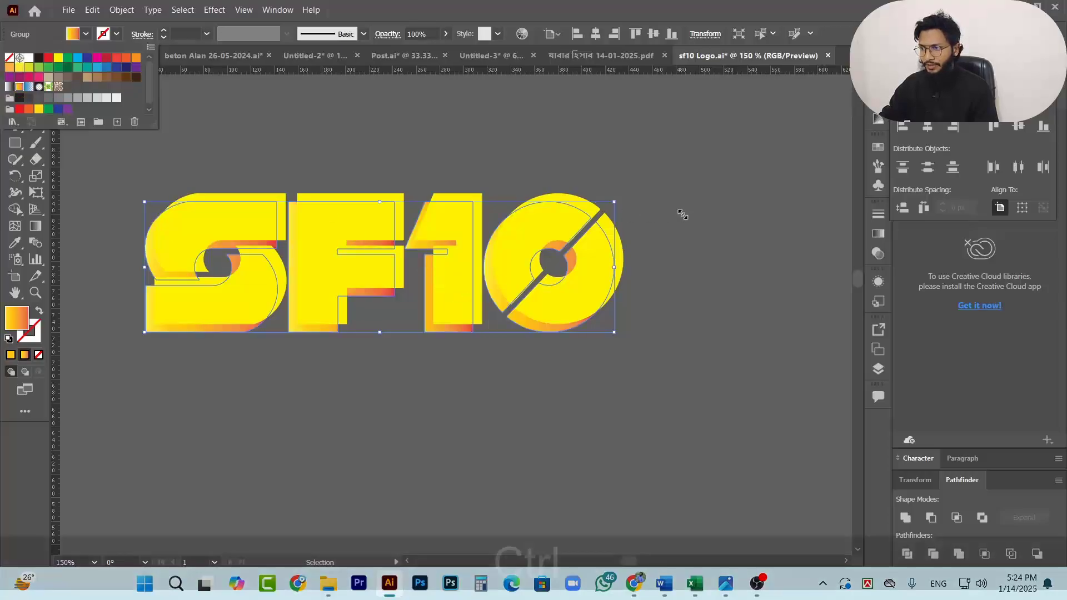
{"action": "left_click", "coordinate": [667, 254], "text": "ctrl"}
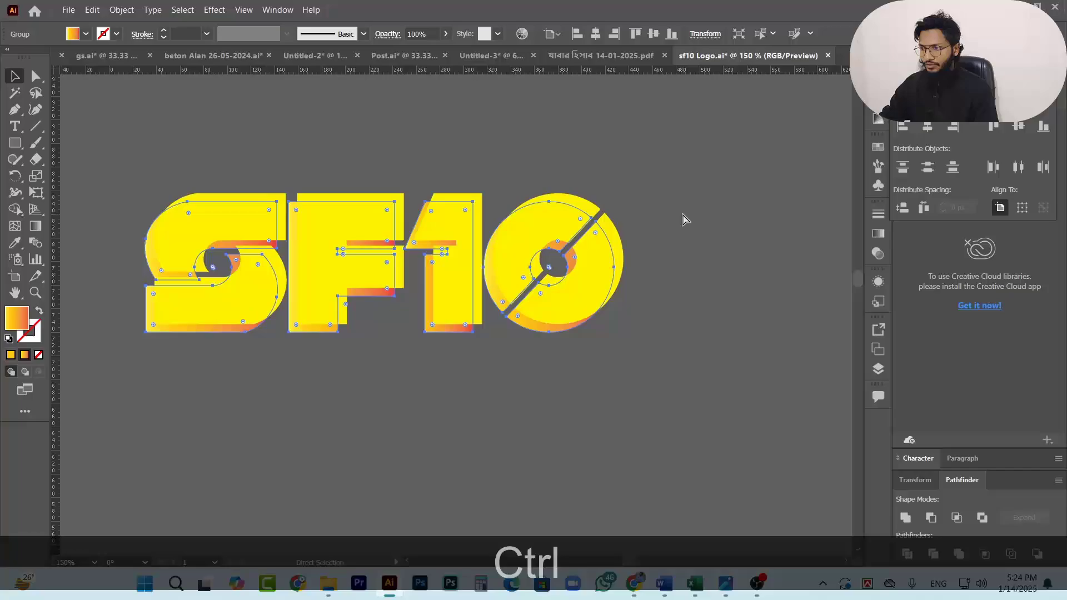
Fill the front yellow SF10 lettering with black.
{"action": "left_click", "coordinate": [598, 258], "text": "ctrl"}
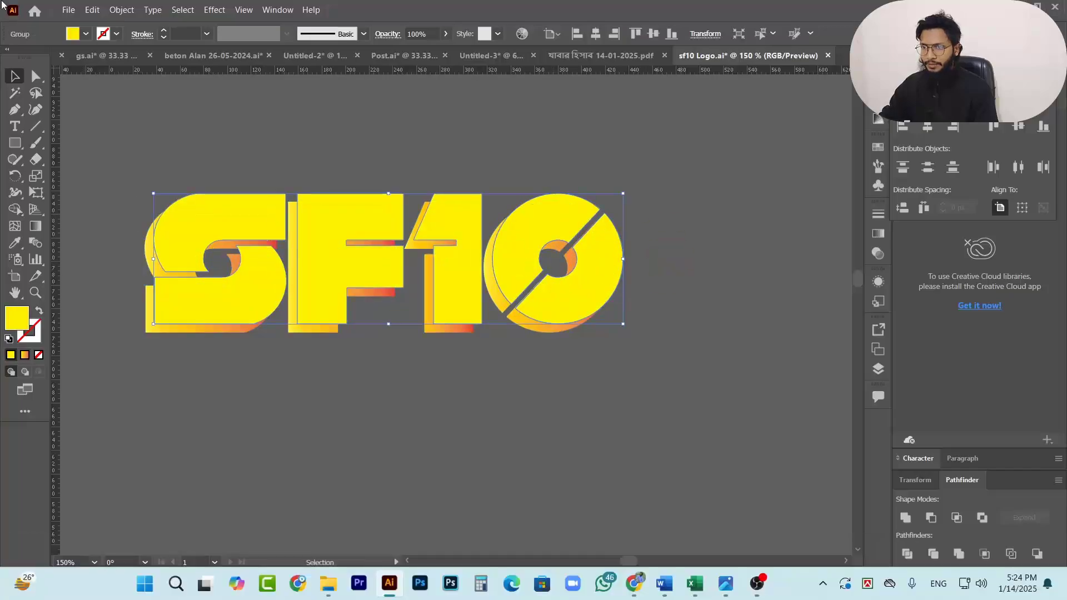
{"action": "left_click", "coordinate": [86, 34]}
{"action": "left_click", "coordinate": [39, 58]}
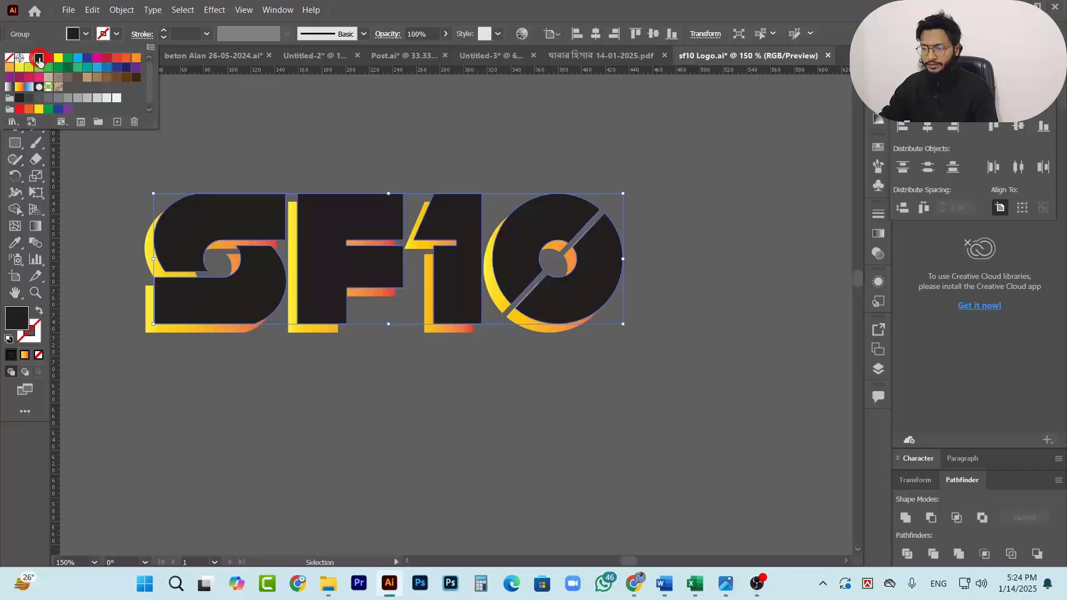
{"action": "left_click", "coordinate": [610, 173]}
{"action": "left_click", "coordinate": [664, 169]}
Redirect the rear copy's gradient to run vertically, from yellow above the letters to red at their base.
{"action": "left_click", "coordinate": [523, 326]}
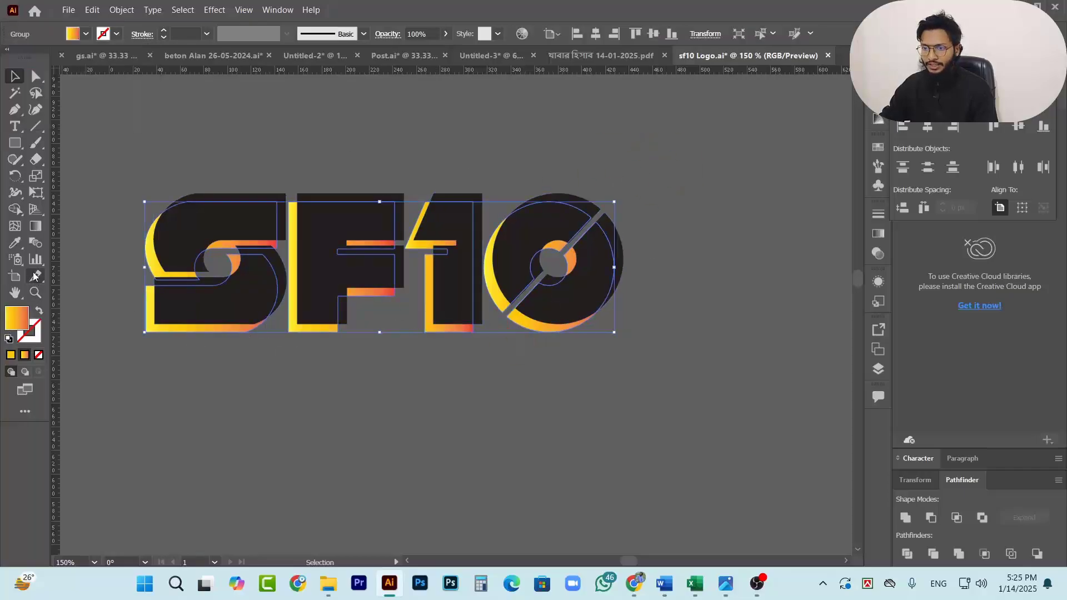
{"action": "left_click", "coordinate": [40, 226]}
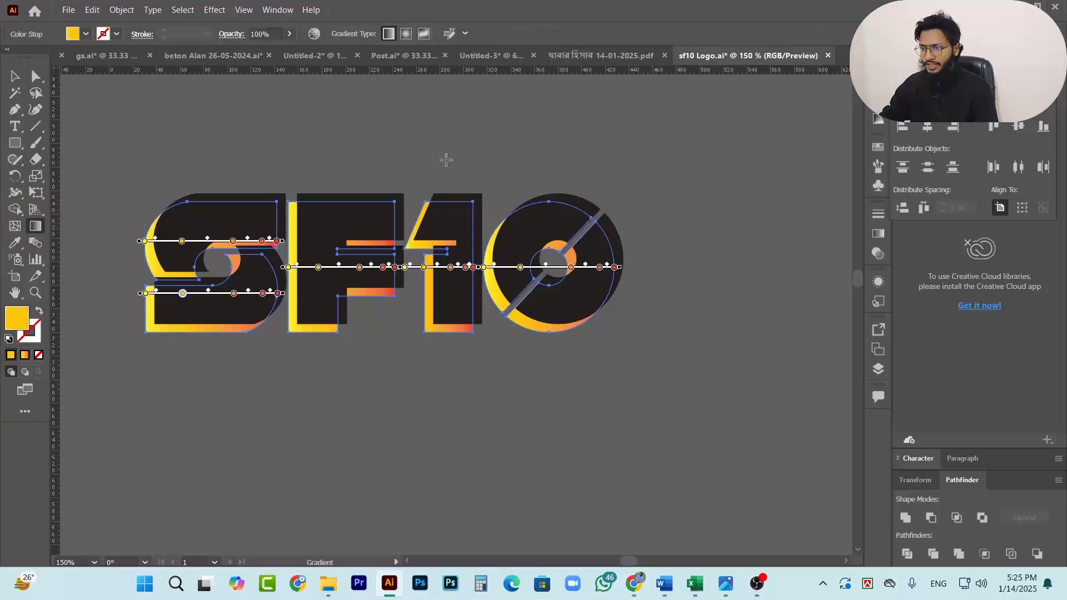
{"action": "mouse_move", "coordinate": [445, 160]}
{"action": "left_mouse_down"}
{"action": "mouse_move", "coordinate": [436, 239]}
{"action": "mouse_move", "coordinate": [375, 309]}
{"action": "mouse_move", "coordinate": [474, 341]}
{"action": "mouse_move", "coordinate": [444, 350]}
{"action": "mouse_move", "coordinate": [442, 320]}
{"action": "left_mouse_up"}
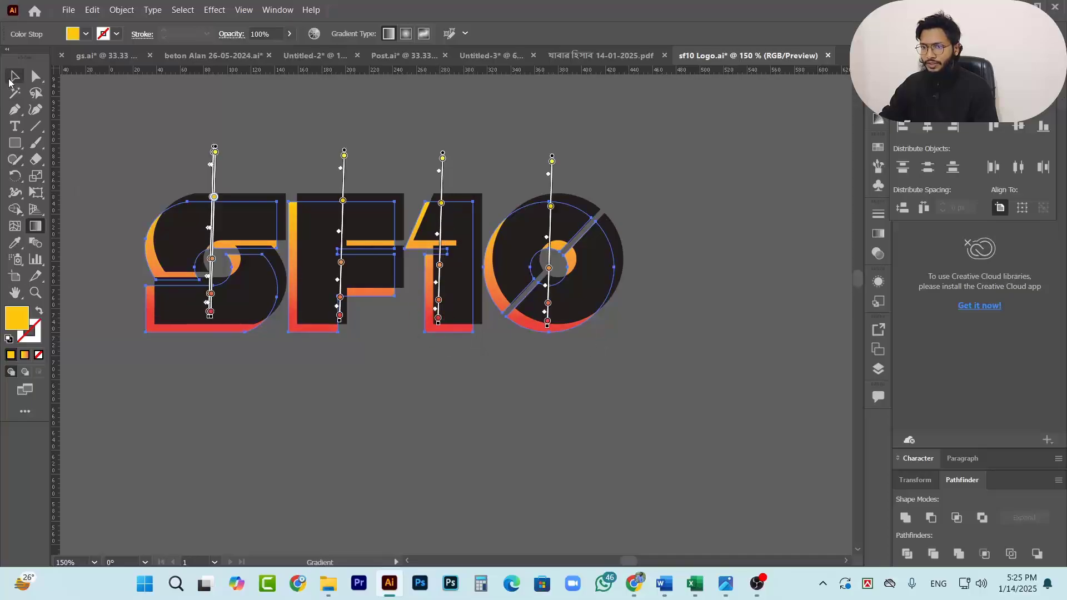
{"action": "left_click", "coordinate": [85, 32]}
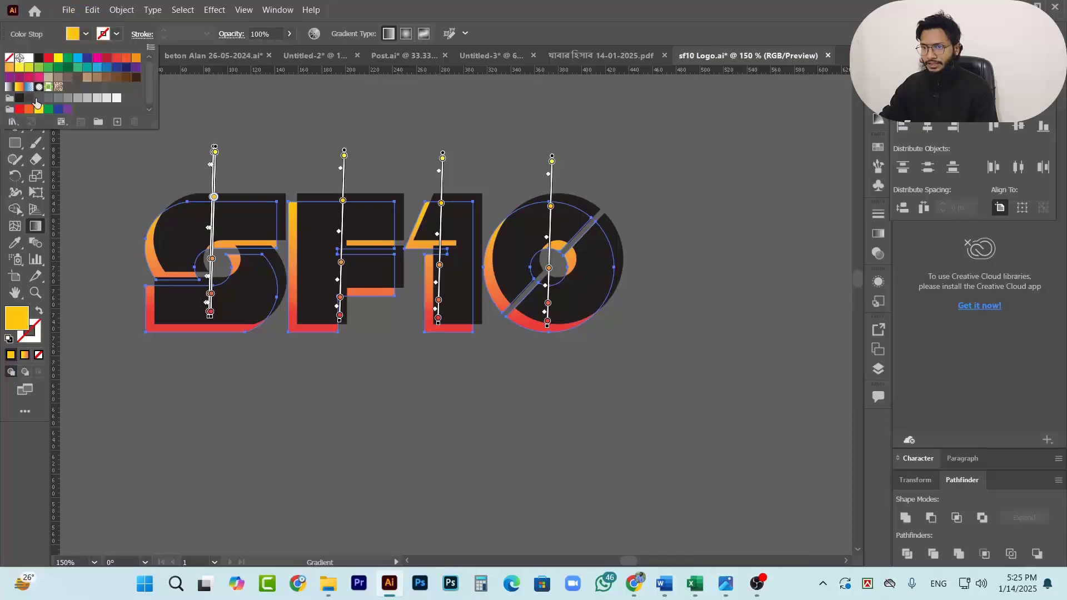
{"action": "key", "text": "ctrl"}
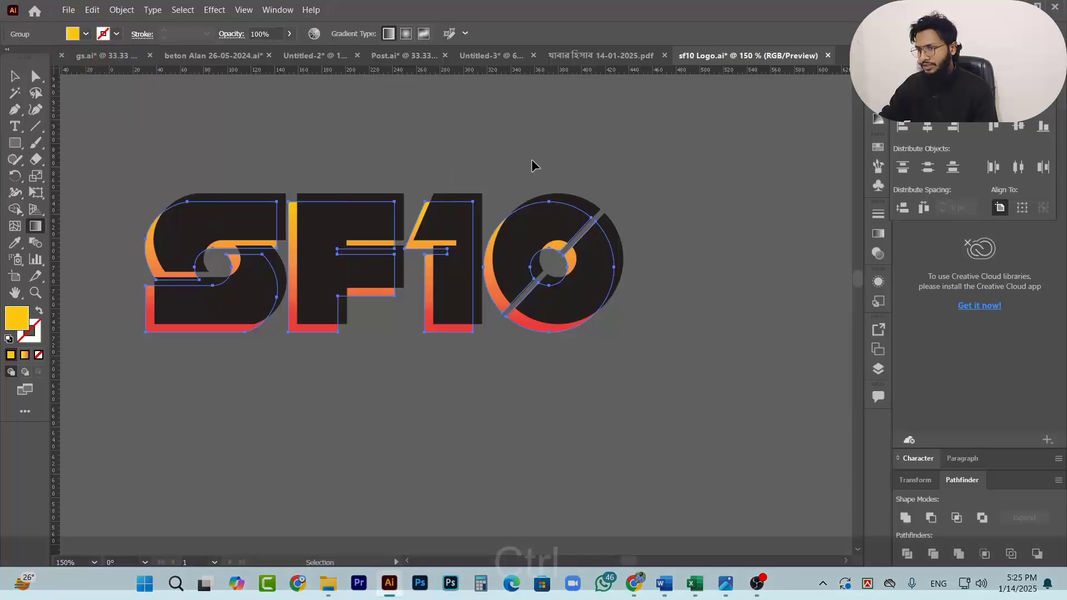
{"action": "left_click", "coordinate": [668, 154], "text": "ctrl"}
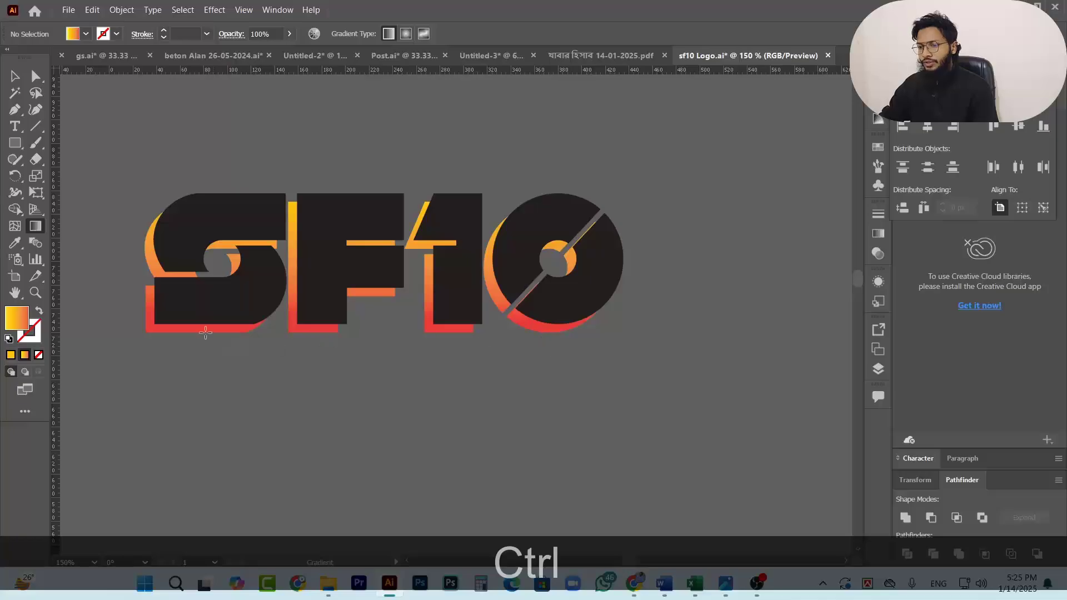
Nudge the rear gradient SF10 copy slightly up and right to reduce its offset from the black lettering.
{"action": "left_click", "coordinate": [14, 76]}
{"action": "left_click", "coordinate": [517, 326]}
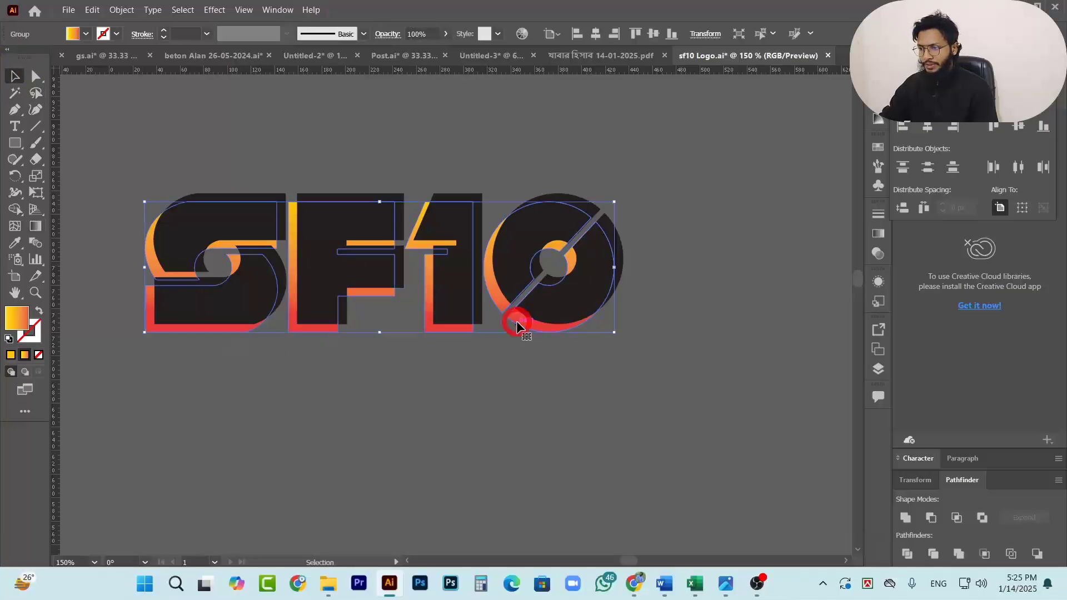
{"action": "scroll", "coordinate": [472, 333], "scroll_direction": "up", "scroll_amount": 3}
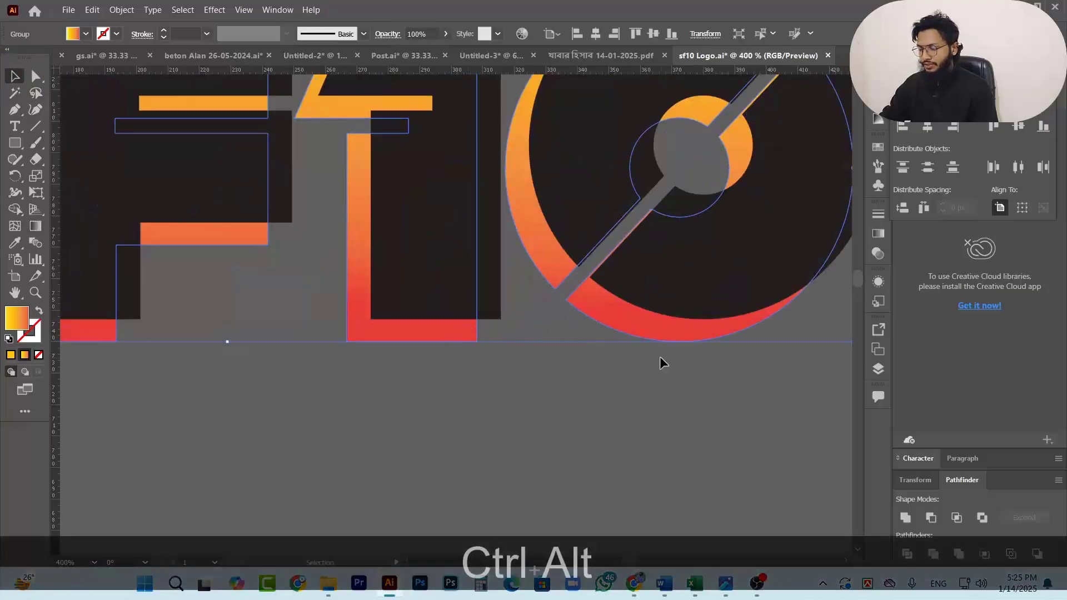
{"action": "key", "text": "Up"}
{"action": "key", "text": "Up"}
{"action": "key", "text": "Right"}
{"action": "key", "text": "Right"}
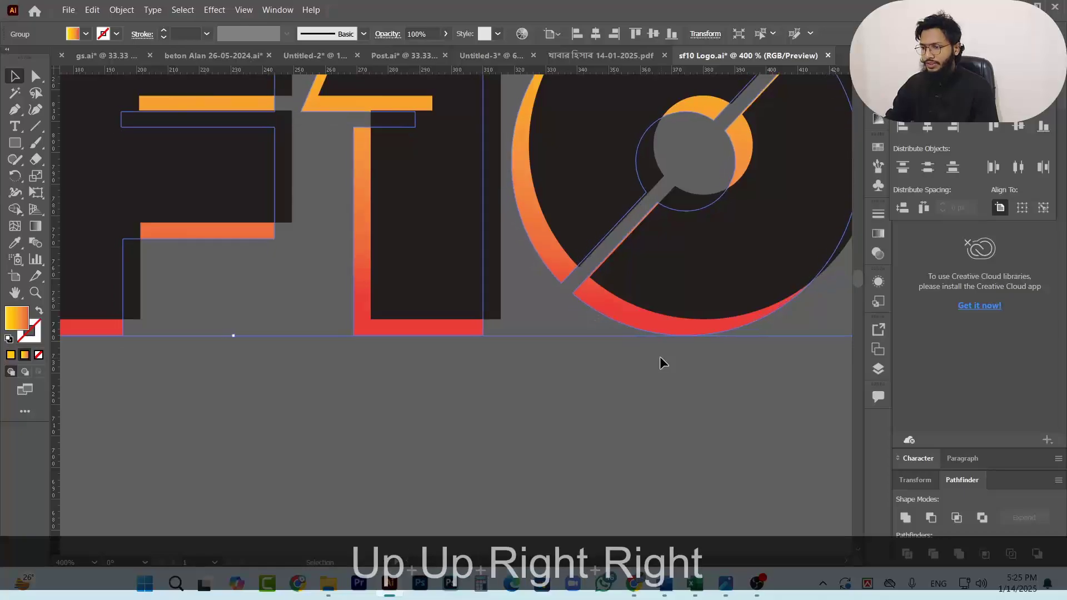
{"action": "key", "text": "Left"}
{"action": "key", "text": "Down"}
{"action": "scroll", "coordinate": [659, 355], "scroll_direction": "down", "scroll_amount": 5}
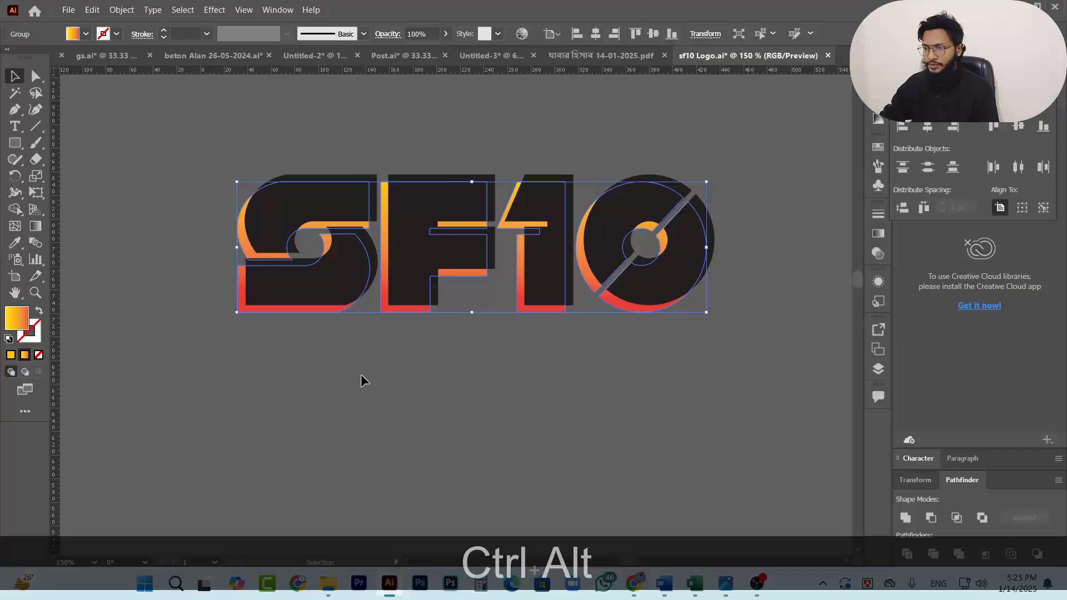
{"action": "scroll", "coordinate": [361, 375], "scroll_direction": "up", "scroll_amount": 1}
{"action": "left_click", "coordinate": [468, 402]}
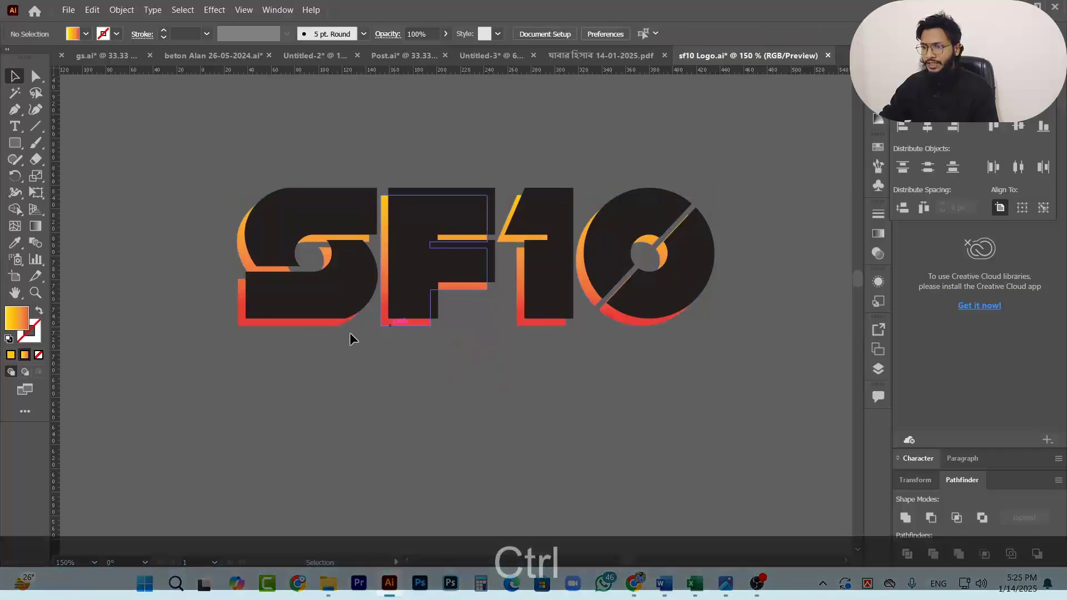
Examine the inner depth shading of the finished SF10 reference logo on the yellow artboard.
{"action": "scroll", "coordinate": [158, 155], "scroll_direction": "up", "scroll_amount": 2}
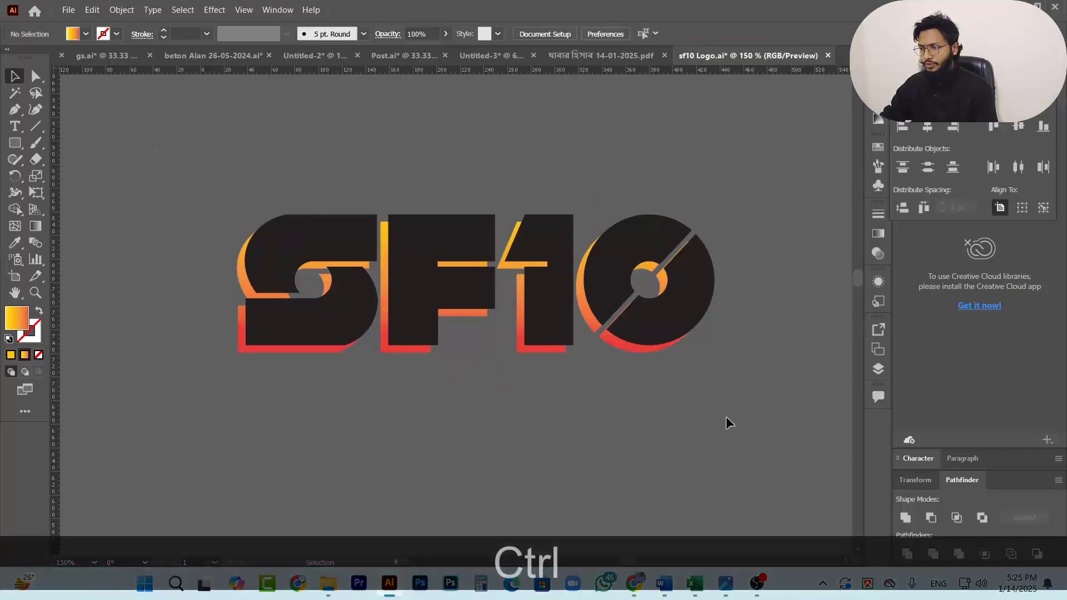
{"action": "left_click_drag", "start_coordinate": [722, 394], "coordinate": [544, 330]}
{"action": "scroll", "coordinate": [544, 328], "scroll_direction": "down", "scroll_amount": 12}
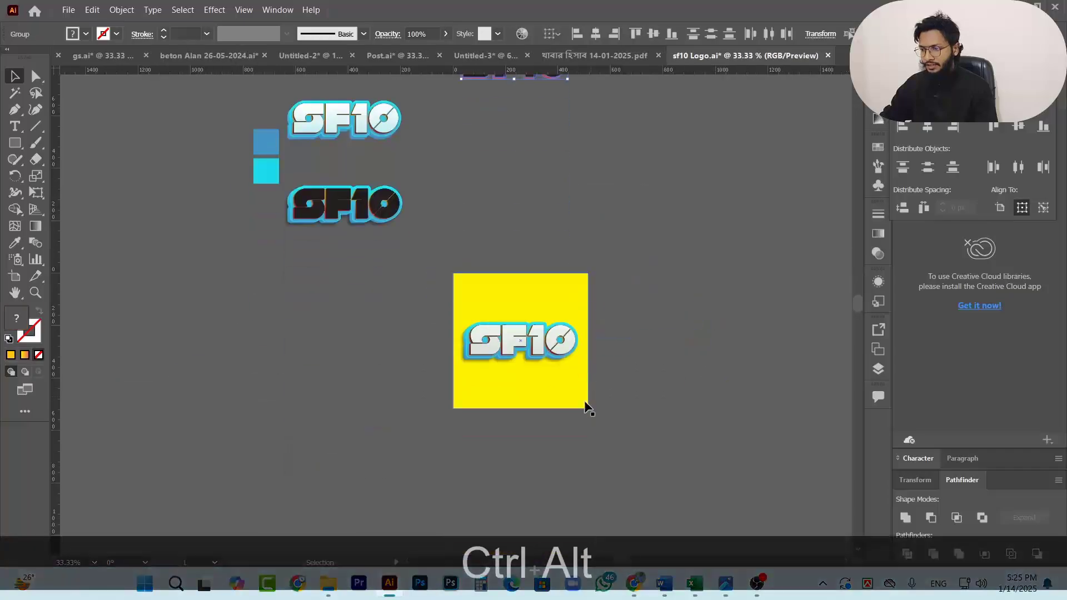
{"action": "scroll", "coordinate": [588, 409], "scroll_direction": "up", "scroll_amount": 8}
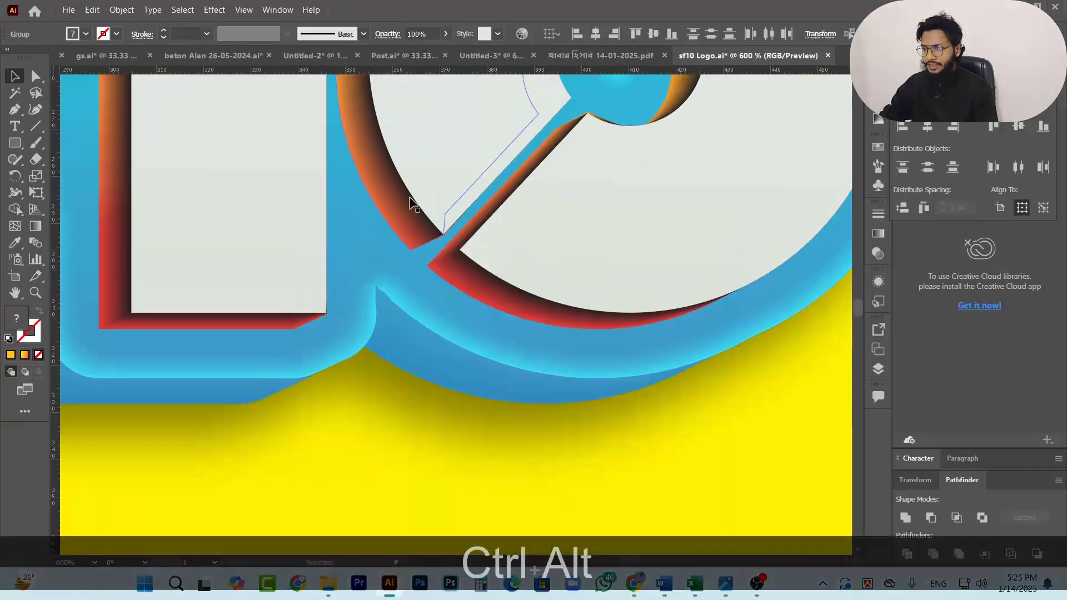
{"action": "scroll", "coordinate": [361, 201], "scroll_direction": "up", "scroll_amount": 1}
{"action": "scroll", "coordinate": [423, 257], "scroll_direction": "up", "scroll_amount": 3}
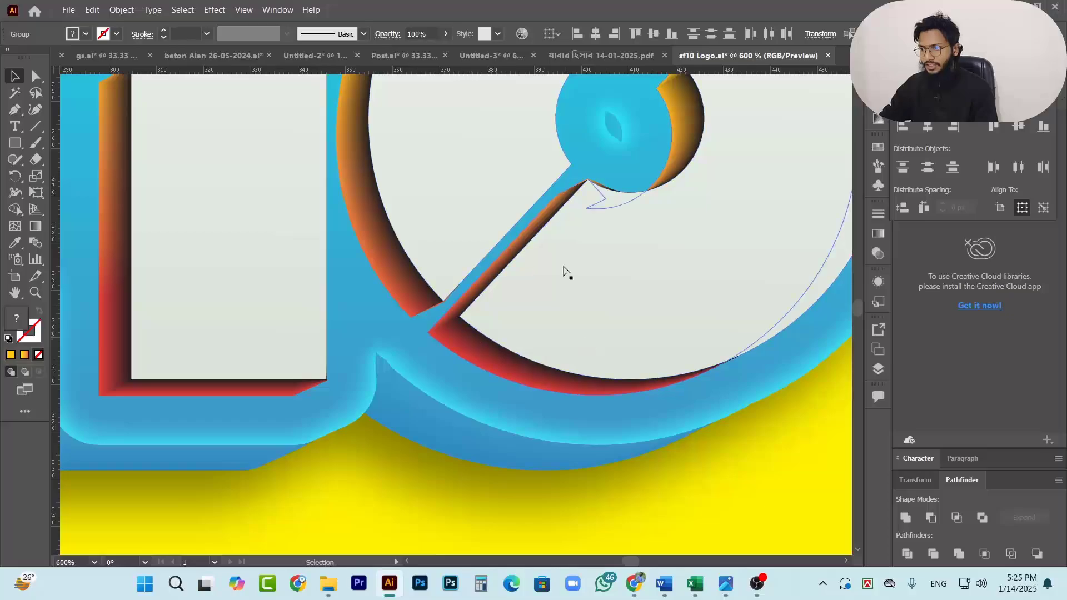
{"action": "scroll", "coordinate": [564, 271], "scroll_direction": "down", "scroll_amount": 6}
{"action": "scroll", "coordinate": [606, 347], "scroll_direction": "down", "scroll_amount": 4}
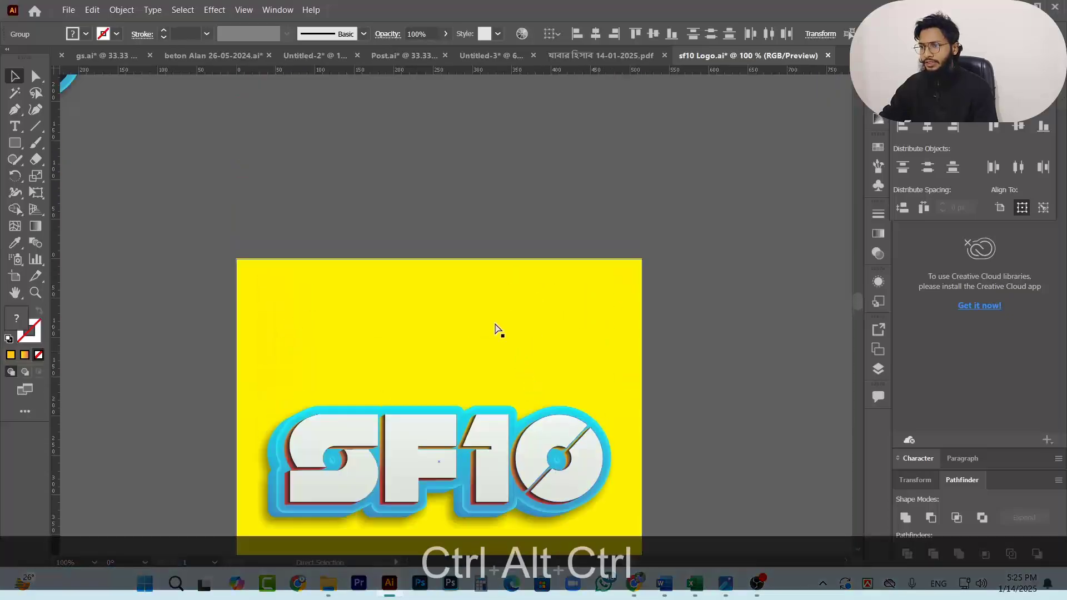
{"action": "scroll", "coordinate": [462, 203], "scroll_direction": "up", "scroll_amount": 6}
{"action": "scroll", "coordinate": [555, 289], "scroll_direction": "down", "scroll_amount": 1}
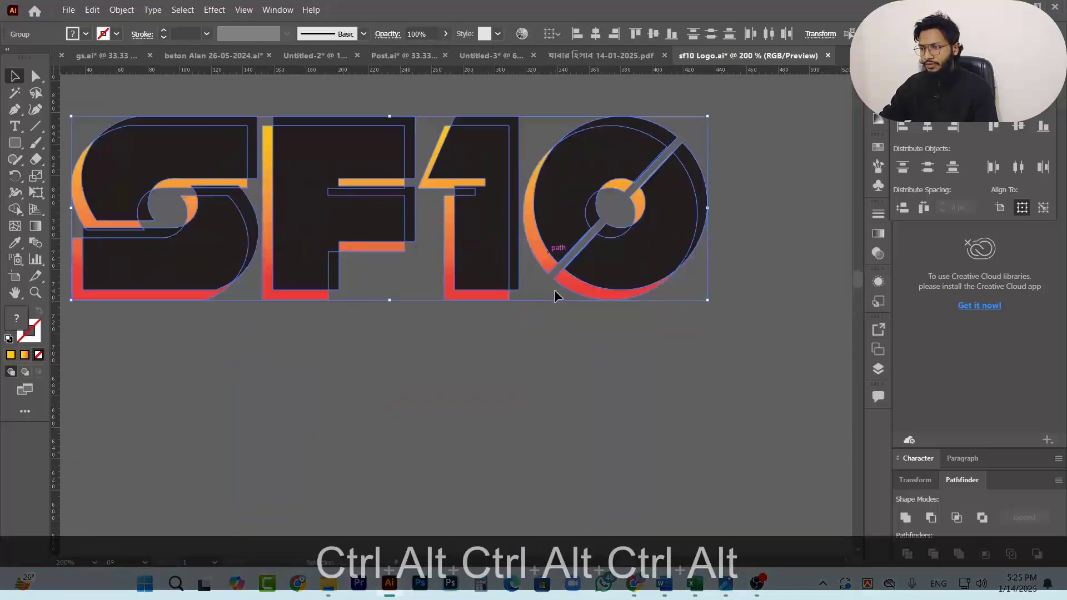
Blend the black front SF10 lettering with its yellow-to-red gradient copy to form a smooth shaded depth, and deselect the result.
{"action": "left_click", "coordinate": [750, 339]}
{"action": "left_click", "coordinate": [471, 243]}
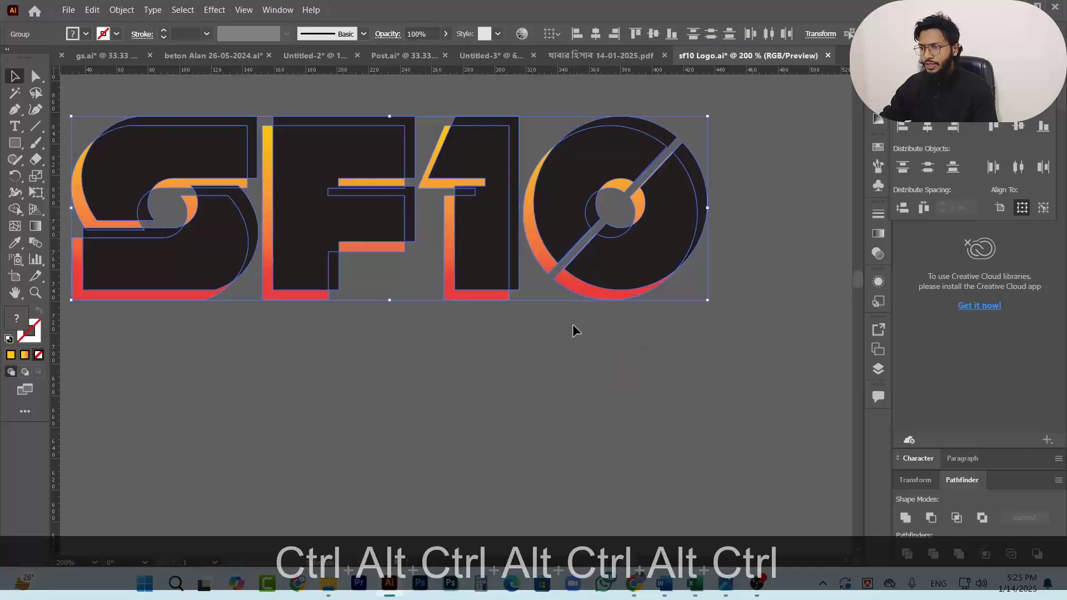
{"action": "left_click", "coordinate": [572, 329]}
{"action": "left_click", "coordinate": [167, 254]}
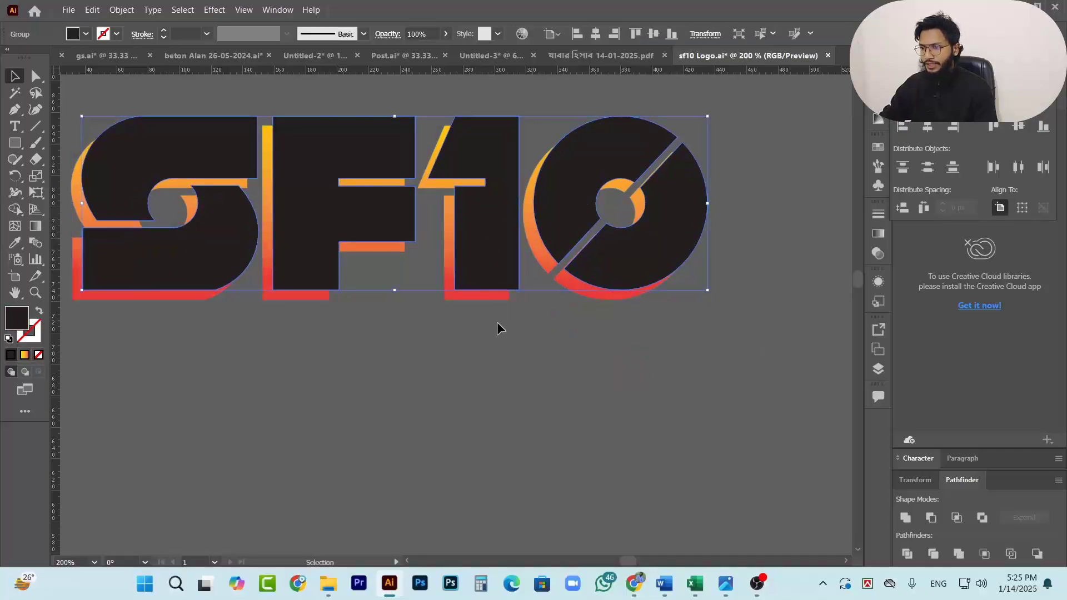
{"action": "left_click", "coordinate": [286, 186]}
{"action": "scroll", "coordinate": [238, 292], "scroll_direction": "left", "scroll_amount": 3}
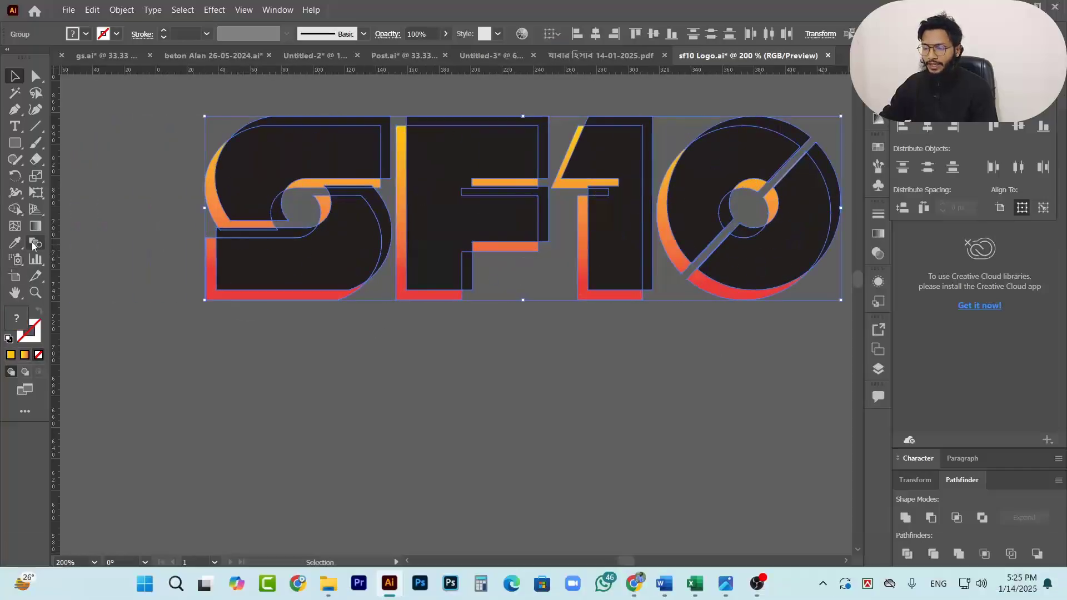
{"action": "left_click", "coordinate": [36, 243]}
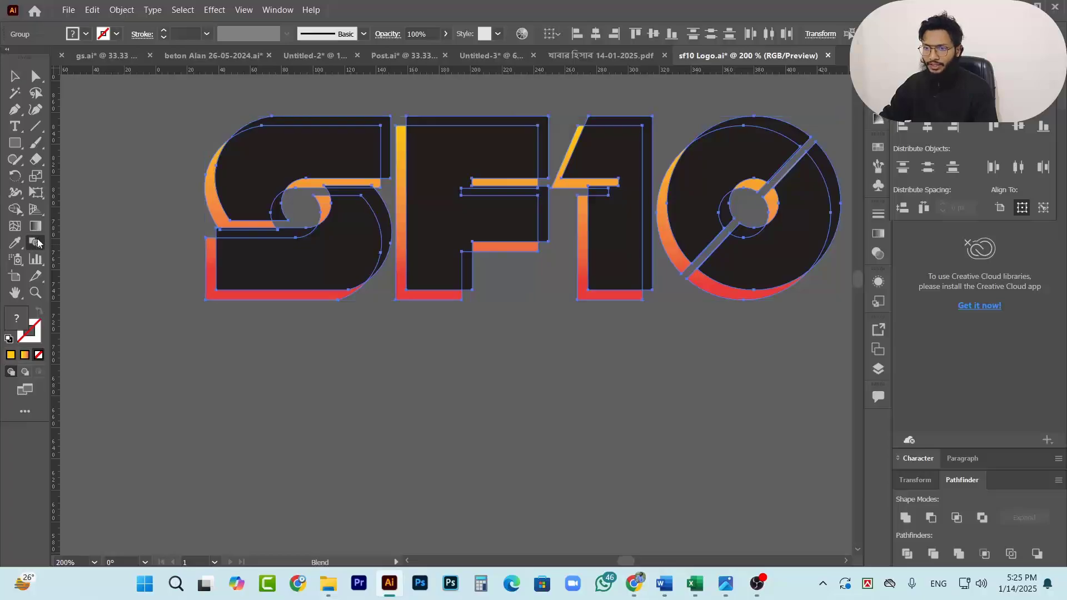
{"action": "left_click", "coordinate": [37, 244]}
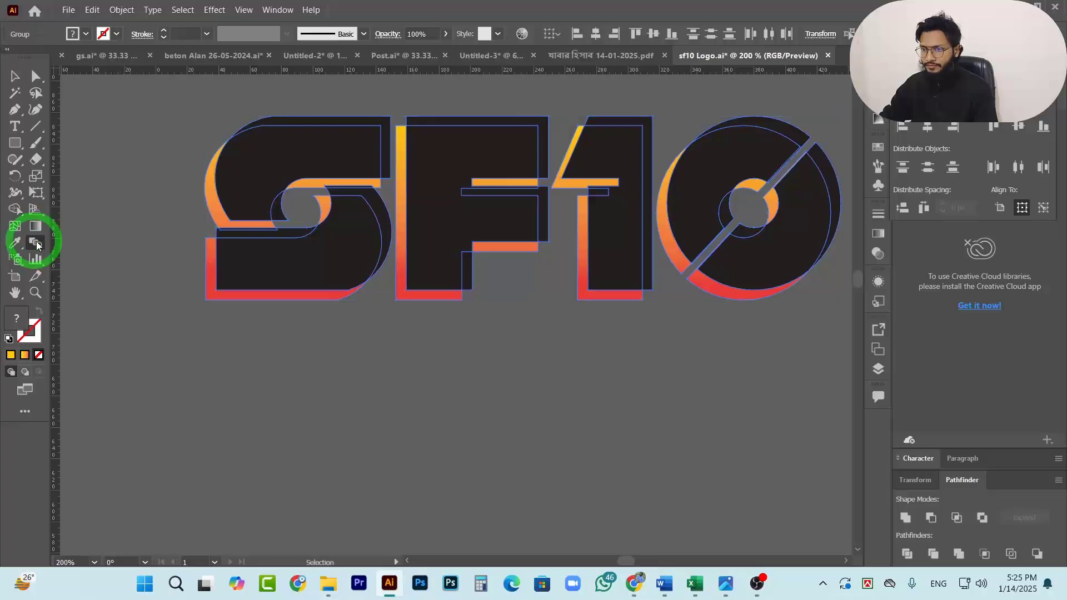
{"action": "scroll", "coordinate": [771, 312], "scroll_direction": "up", "scroll_amount": 2}
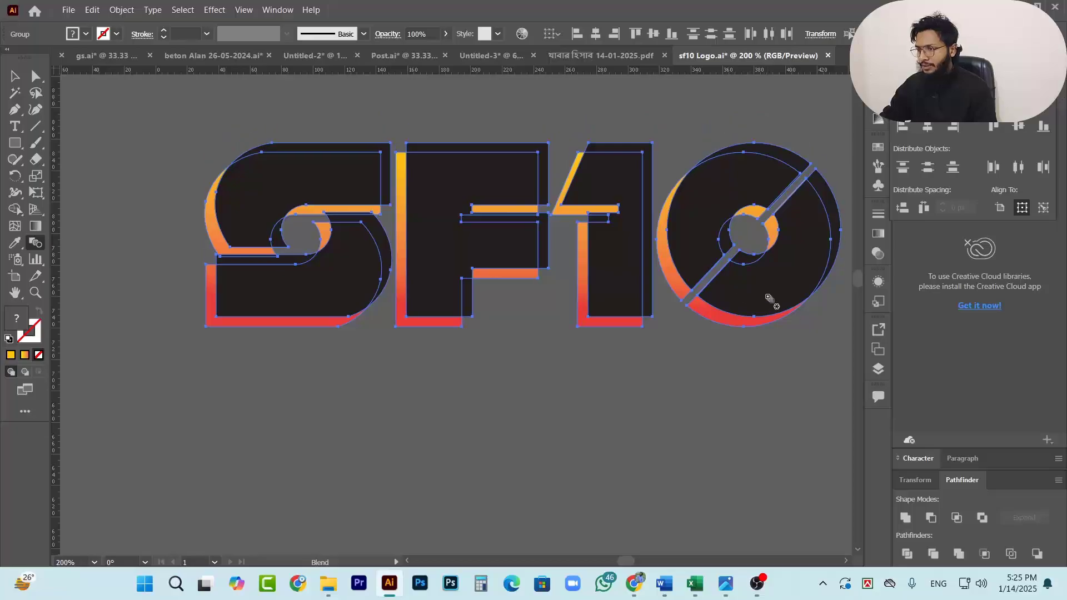
{"action": "scroll", "coordinate": [745, 311], "scroll_direction": "down", "scroll_amount": 5}
{"action": "scroll", "coordinate": [723, 308], "scroll_direction": "up", "scroll_amount": 5}
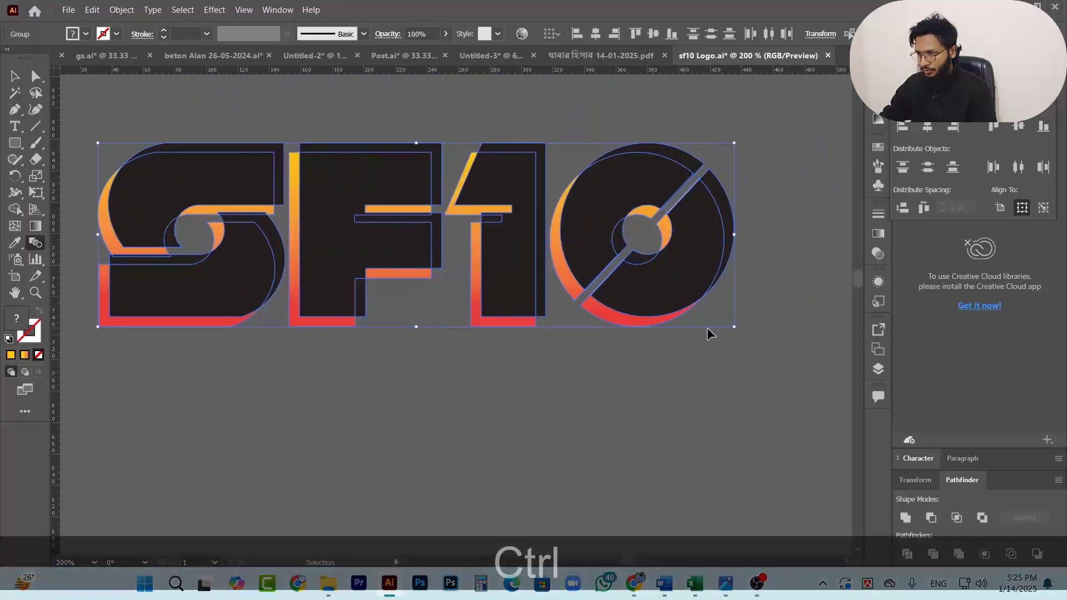
{"action": "scroll", "coordinate": [707, 328], "scroll_direction": "up", "scroll_amount": 2}
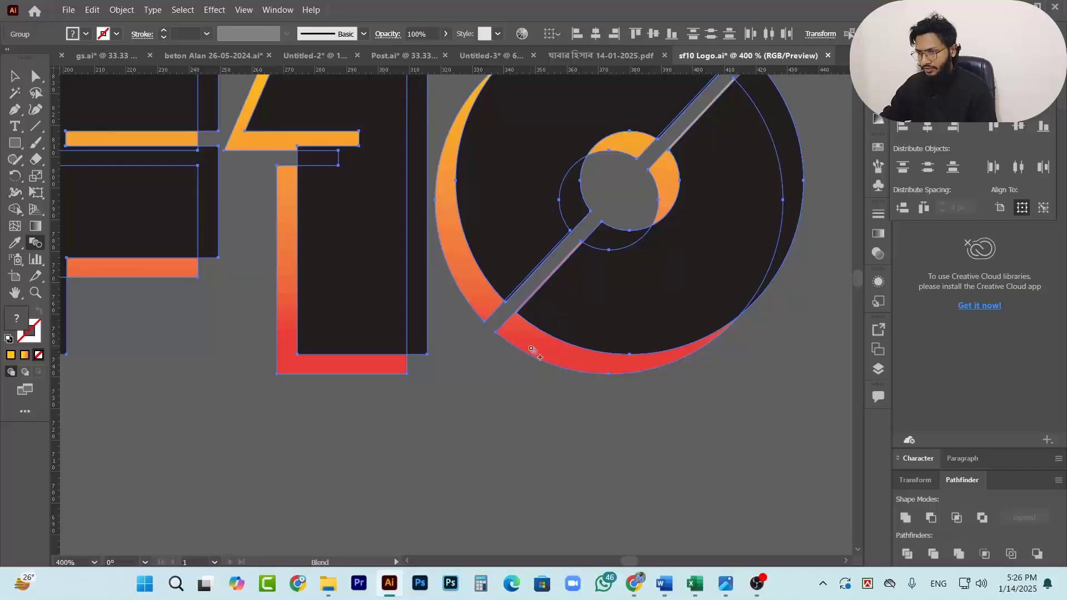
{"action": "left_click", "coordinate": [523, 339]}
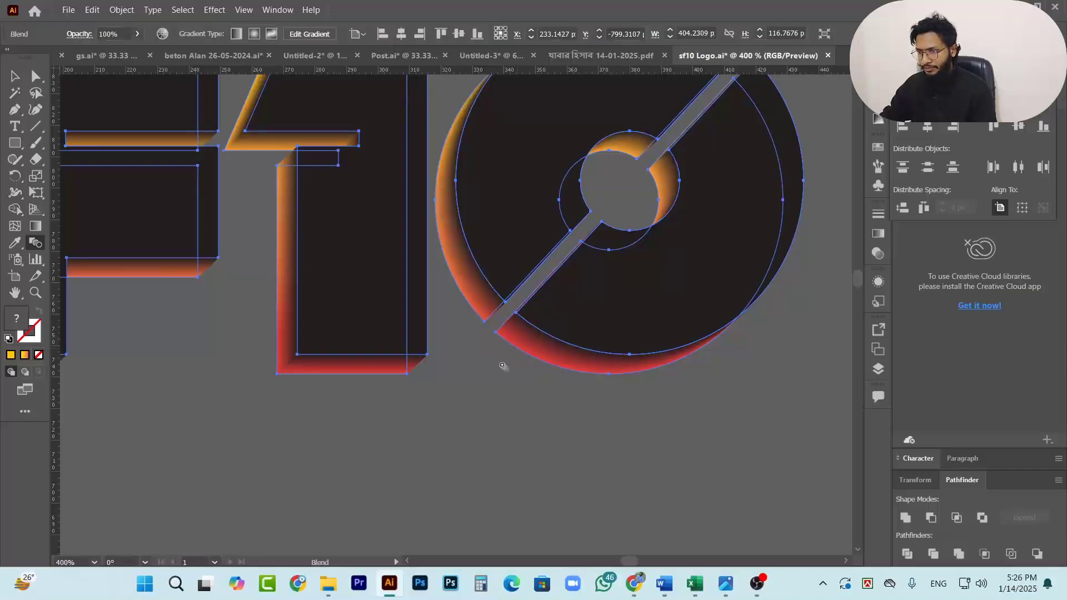
{"action": "key", "text": "ctrl+alt+0"}
{"action": "left_click", "coordinate": [15, 78]}
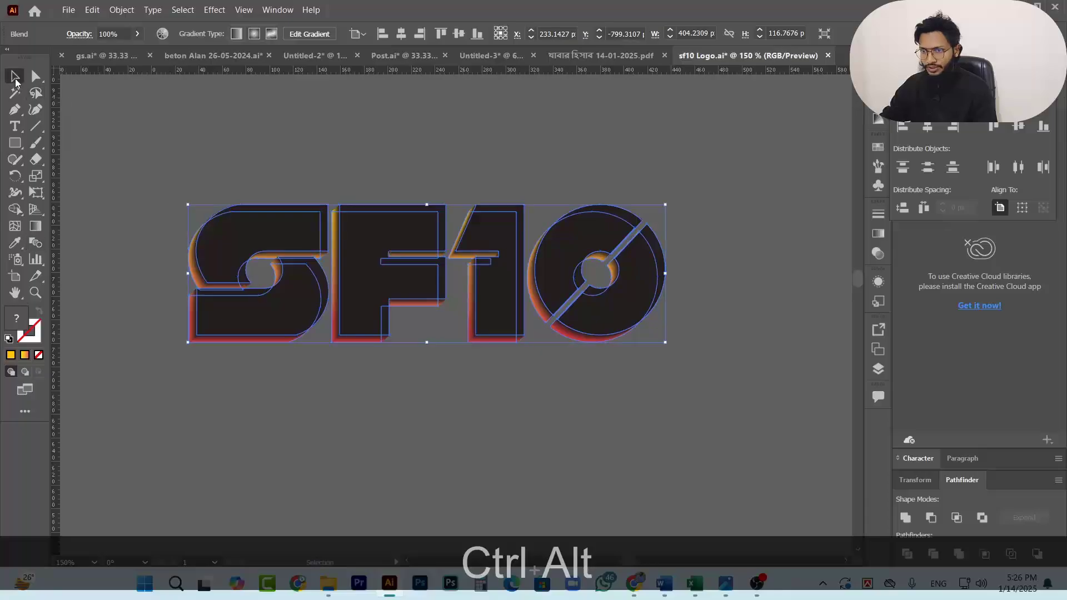
{"action": "left_click", "coordinate": [435, 387]}
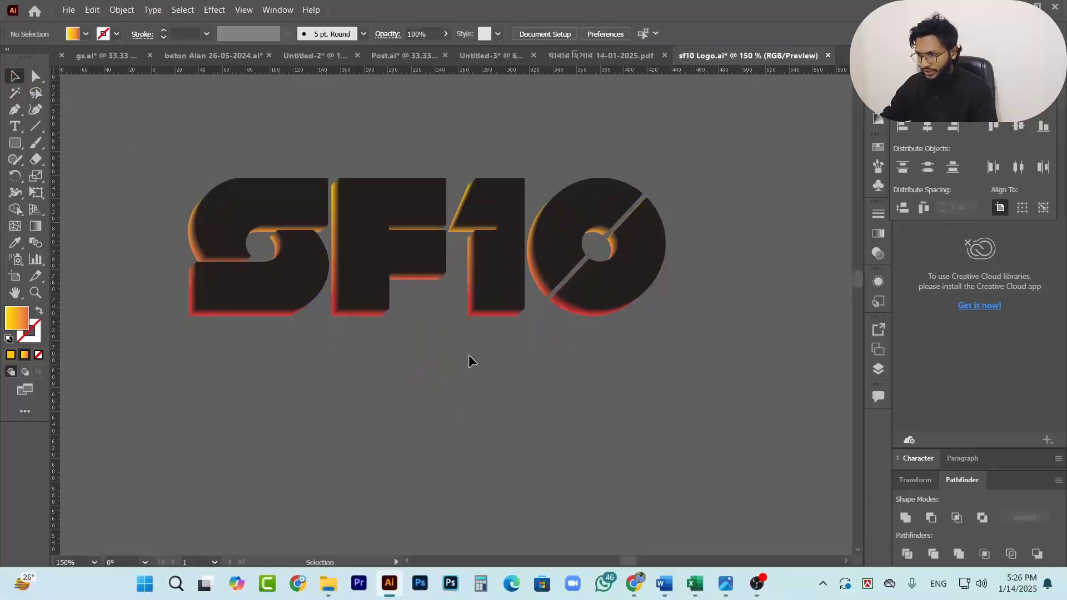
{"action": "scroll", "coordinate": [556, 356], "scroll_direction": "down", "scroll_amount": 3}
{"action": "scroll", "coordinate": [625, 311], "scroll_direction": "up", "scroll_amount": 2}
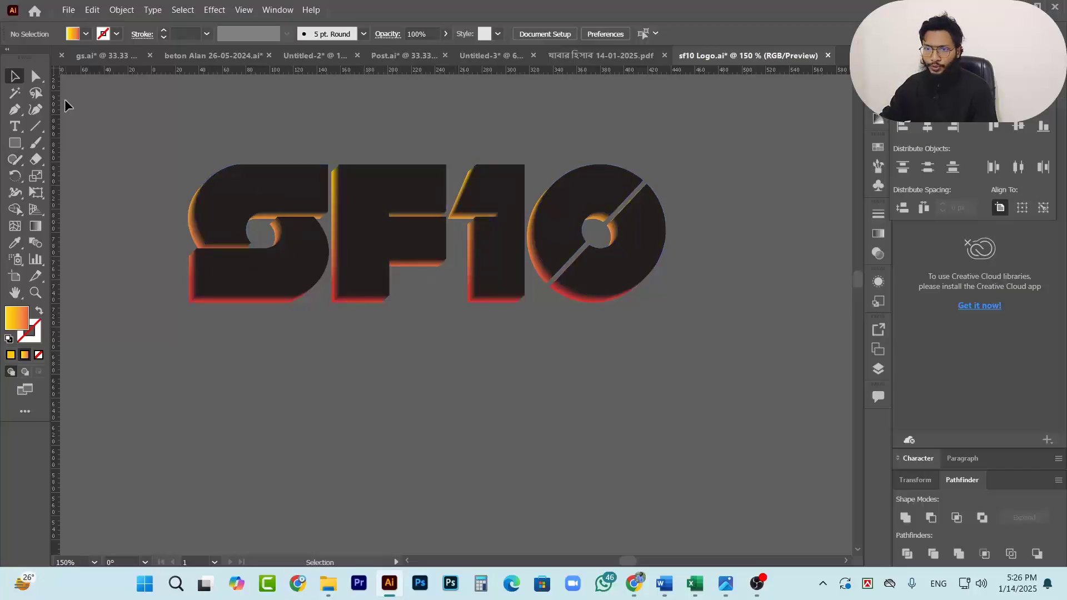
{"action": "left_click", "coordinate": [36, 77]}
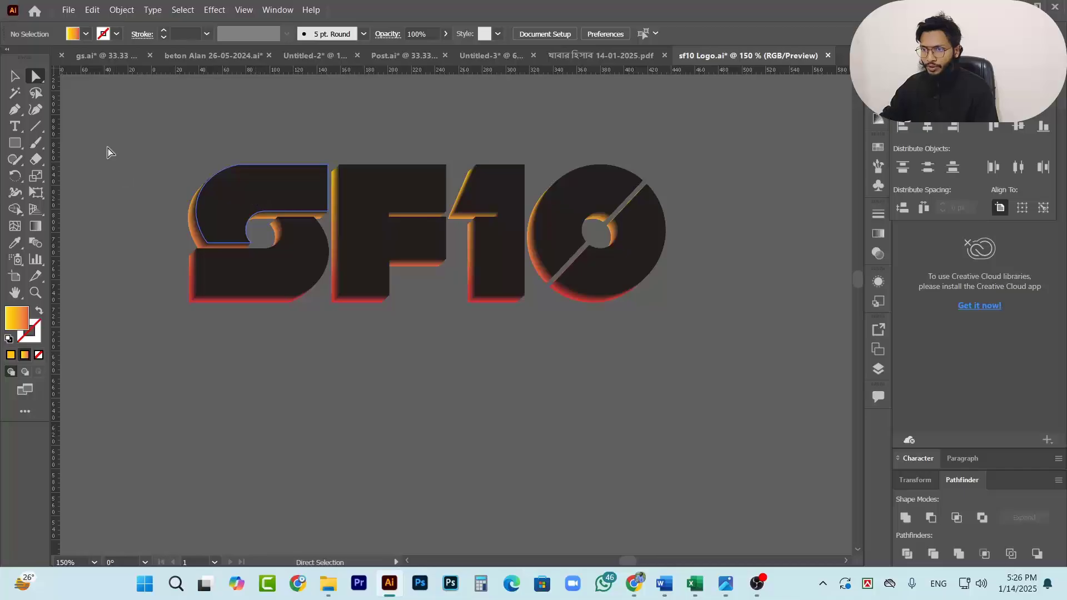
{"action": "left_click", "coordinate": [15, 77]}
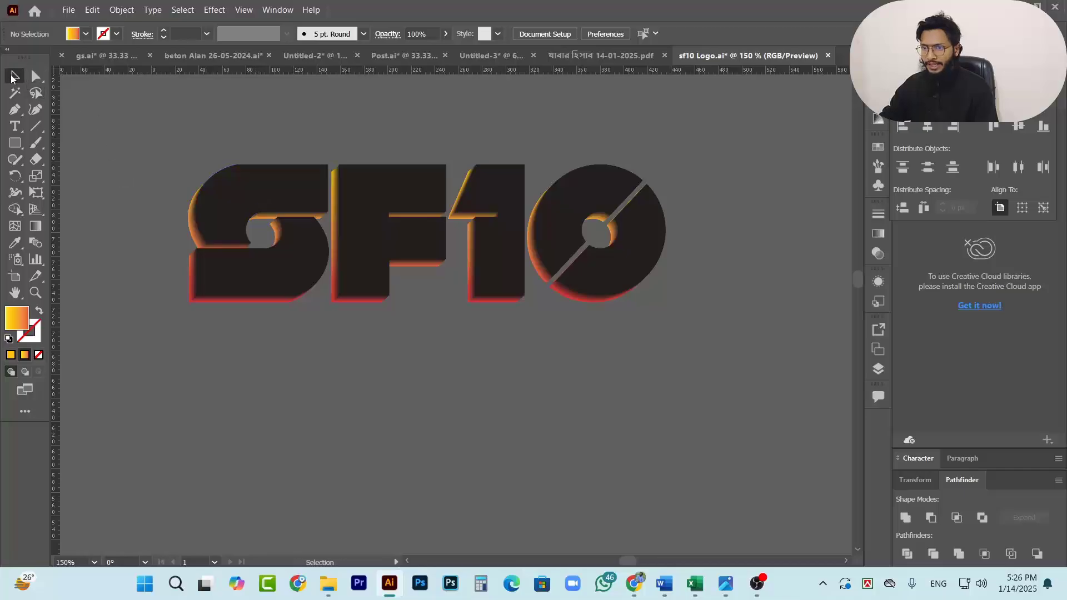
{"action": "left_click", "coordinate": [281, 202]}
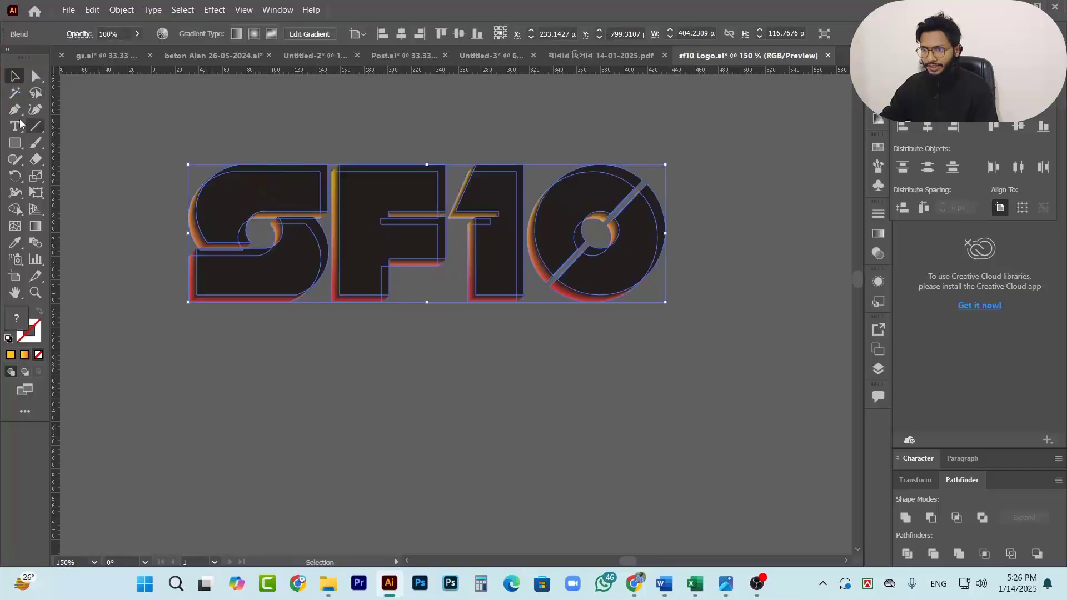
{"action": "left_click", "coordinate": [361, 119]}
{"action": "left_click", "coordinate": [360, 200]}
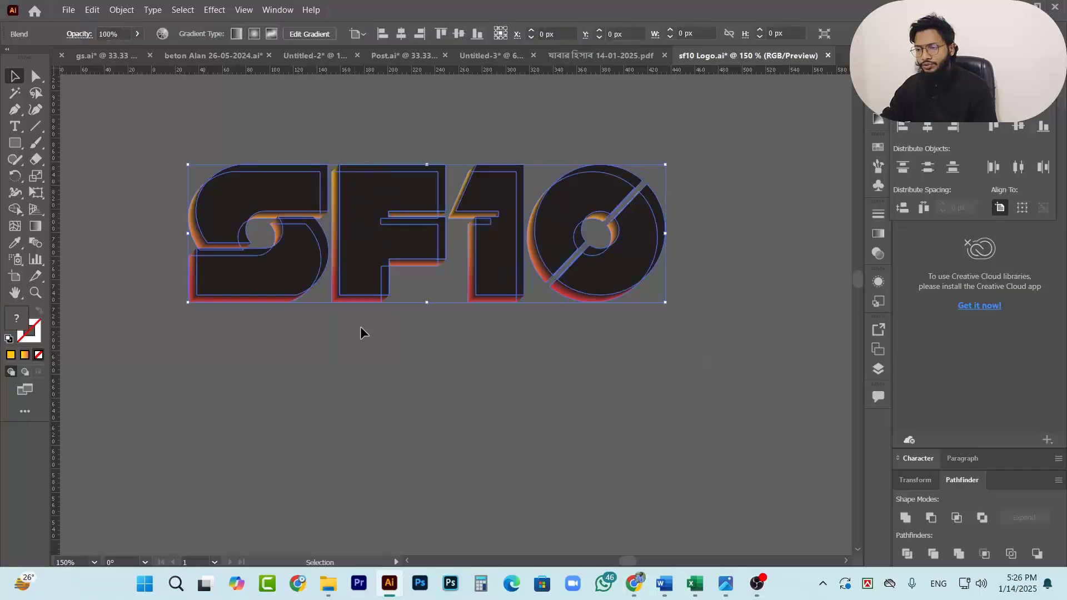
{"action": "left_click", "coordinate": [119, 136]}
Select all the black front letter shapes inside the blend, copy them and paste the copy in place in front.
{"action": "left_click", "coordinate": [35, 77]}
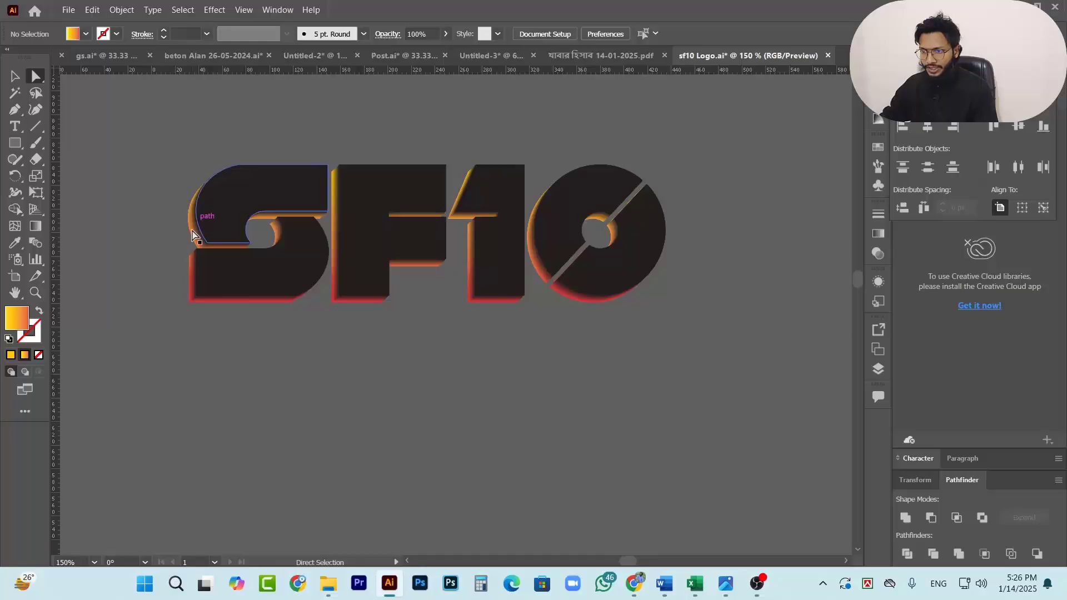
{"action": "left_click", "coordinate": [289, 187]}
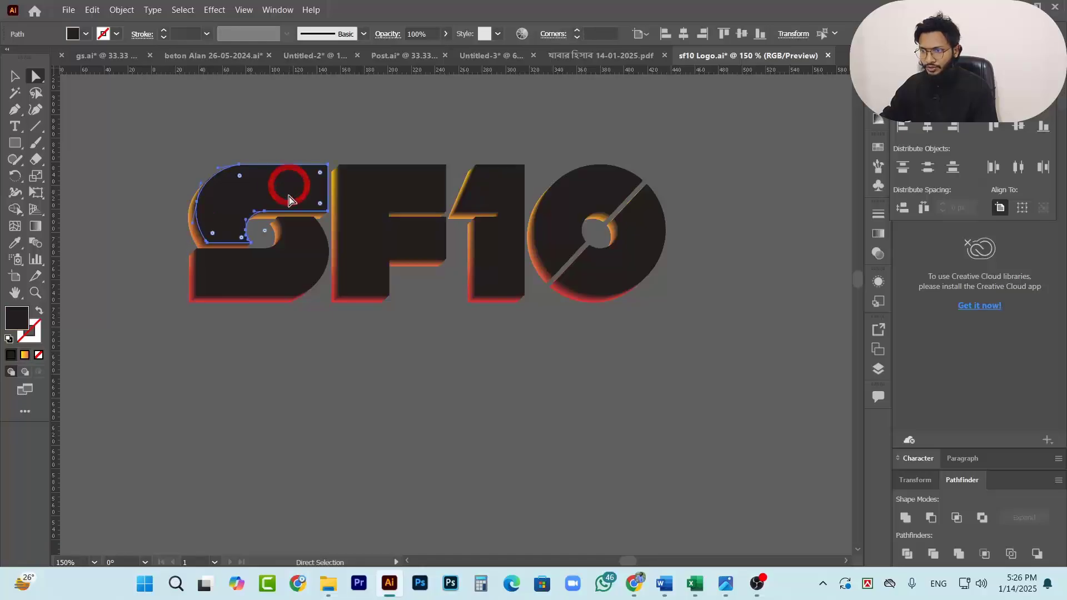
{"action": "left_click", "coordinate": [285, 267], "text": "shift"}
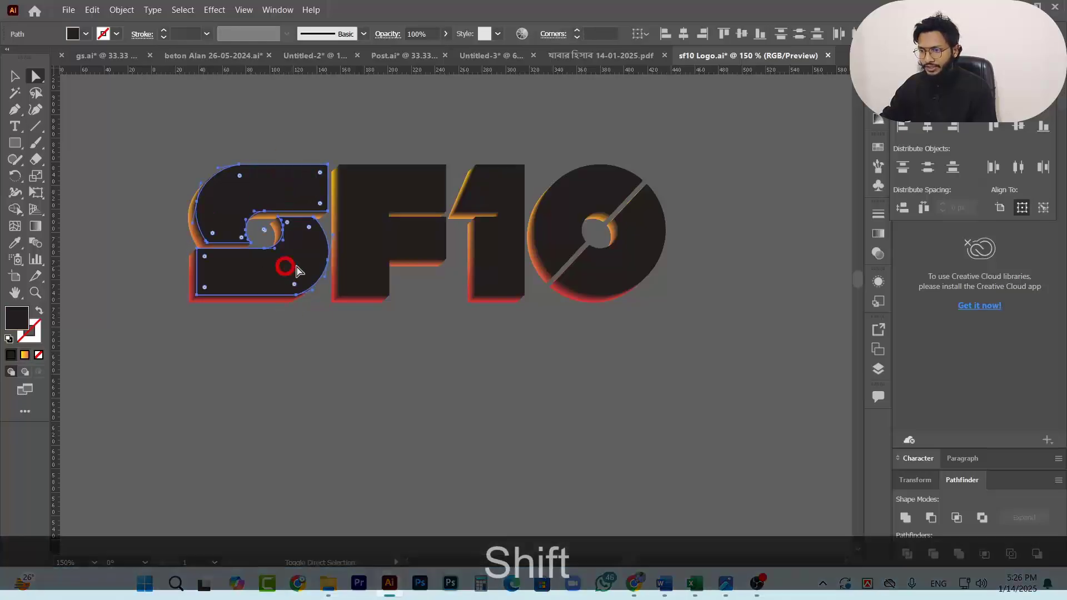
{"action": "left_click", "coordinate": [370, 214], "text": "shift"}
{"action": "left_click", "coordinate": [487, 221], "text": "shift"}
{"action": "left_click", "coordinate": [572, 236], "text": "shift"}
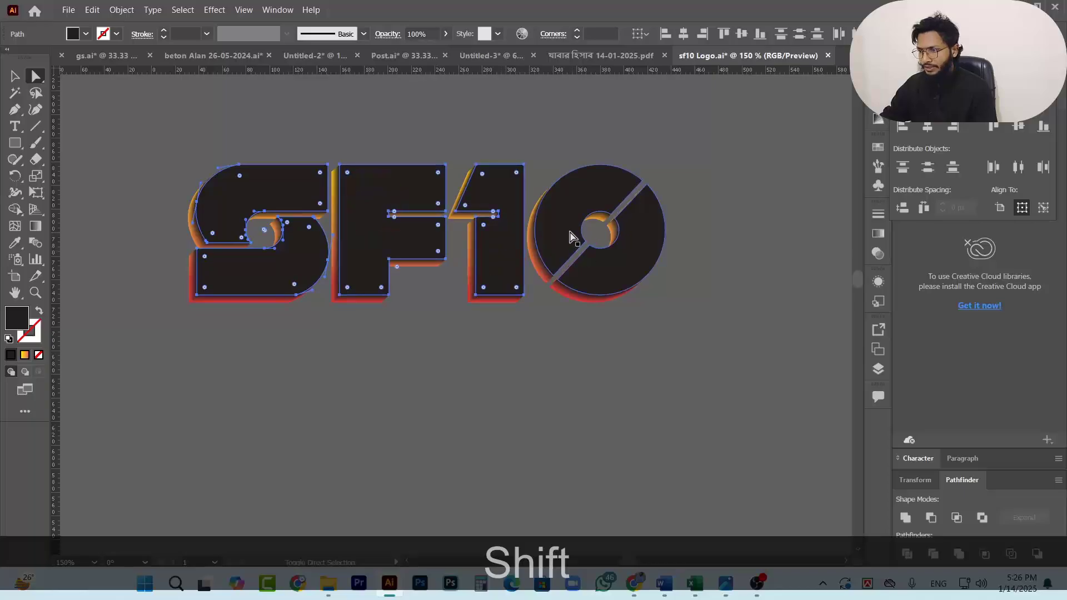
{"action": "left_click", "coordinate": [571, 236], "text": "shift"}
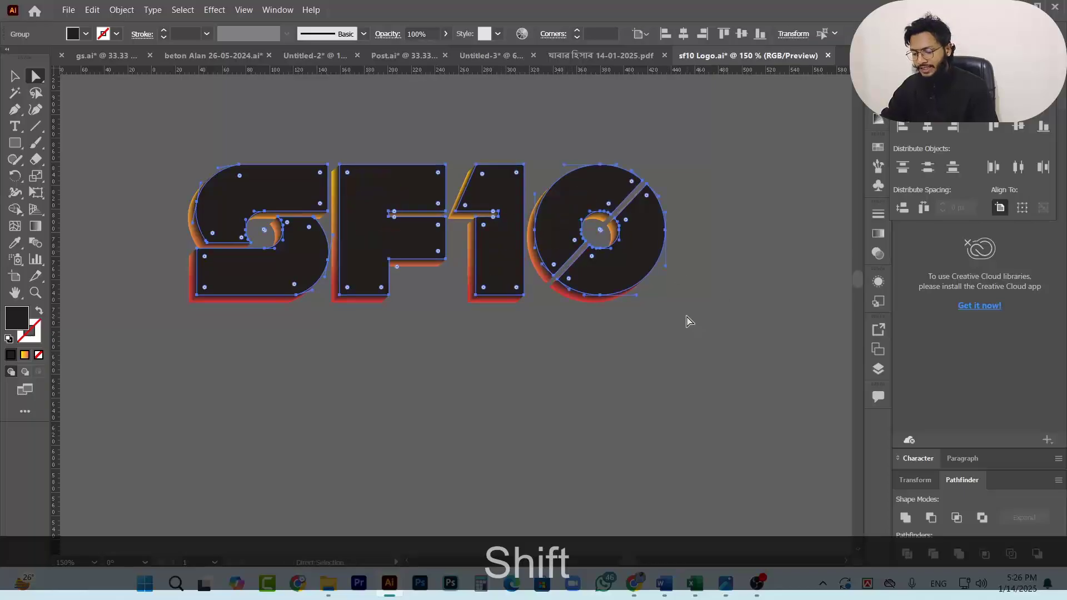
{"action": "key", "text": "ctrl"}
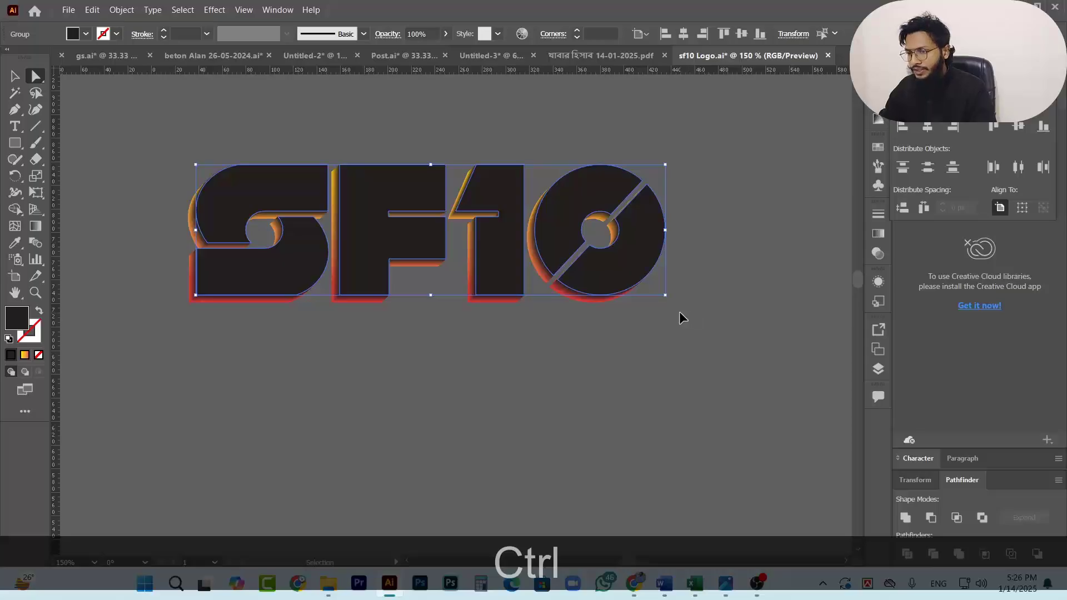
{"action": "key", "text": "ctrl+c"}
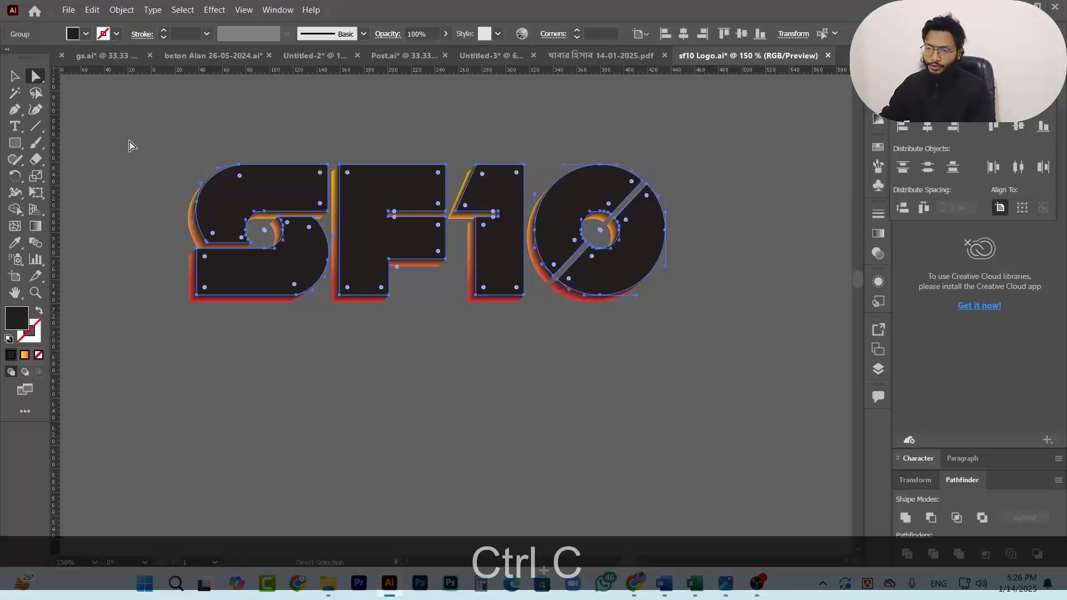
{"action": "left_click", "coordinate": [14, 76]}
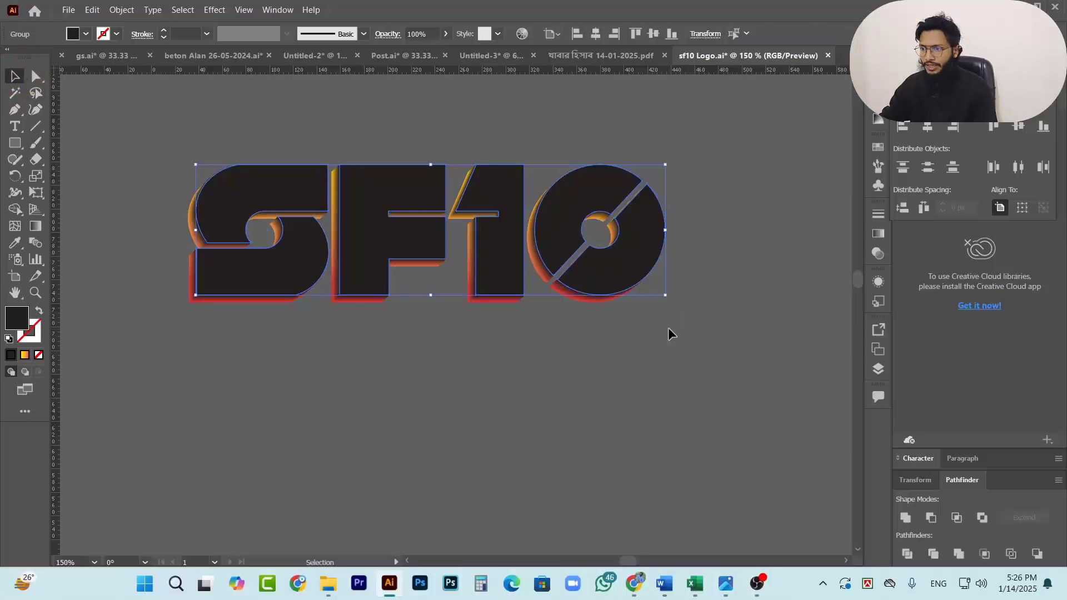
{"action": "key", "text": "ctrl+f"}
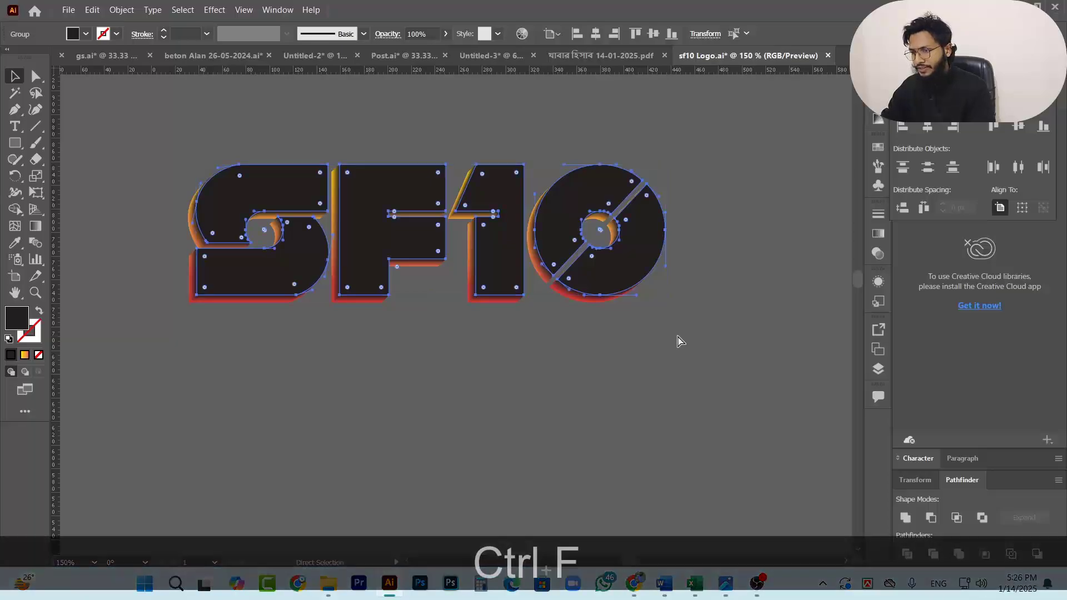
Fill the pasted front SF10 lettering with white and deselect it.
{"action": "left_click", "coordinate": [87, 34]}
{"action": "left_click", "coordinate": [29, 58]}
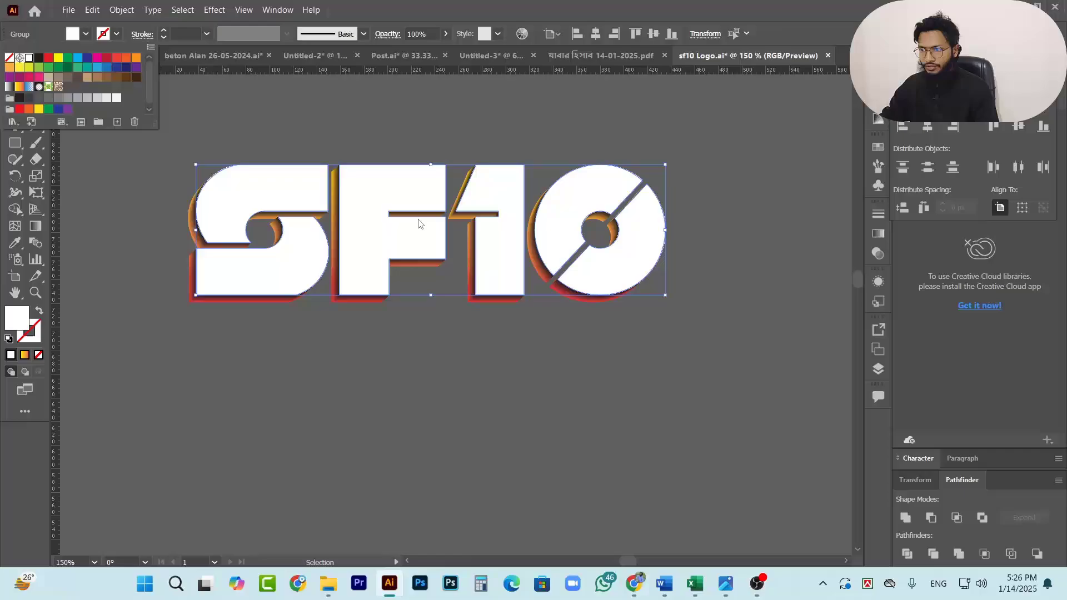
{"action": "left_click", "coordinate": [562, 359]}
Try moving the white SF10 lettering apart from the blend, and undo the moves and the white fill.
{"action": "left_click_drag", "start_coordinate": [552, 245], "coordinate": [590, 402]}
{"action": "key", "text": "ctrl+z"}
{"action": "key", "text": "ctrl+z"}
{"action": "scroll", "coordinate": [534, 289], "scroll_direction": "down", "scroll_amount": 1}
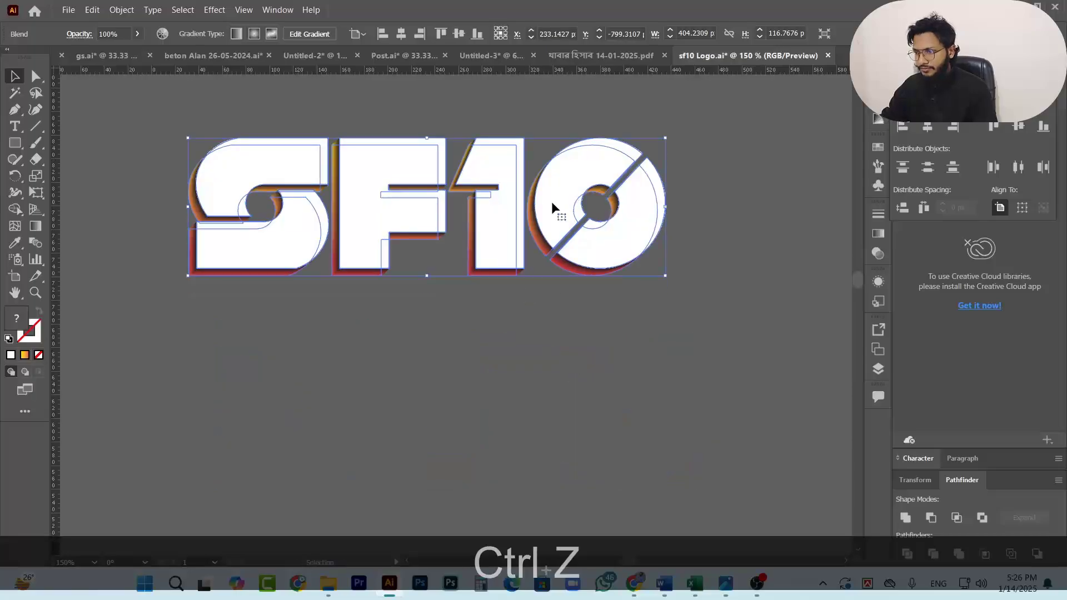
{"action": "mouse_move", "coordinate": [552, 208]}
{"action": "left_mouse_down"}
{"action": "mouse_move", "coordinate": [583, 211]}
{"action": "mouse_move", "coordinate": [544, 204]}
{"action": "left_mouse_up"}
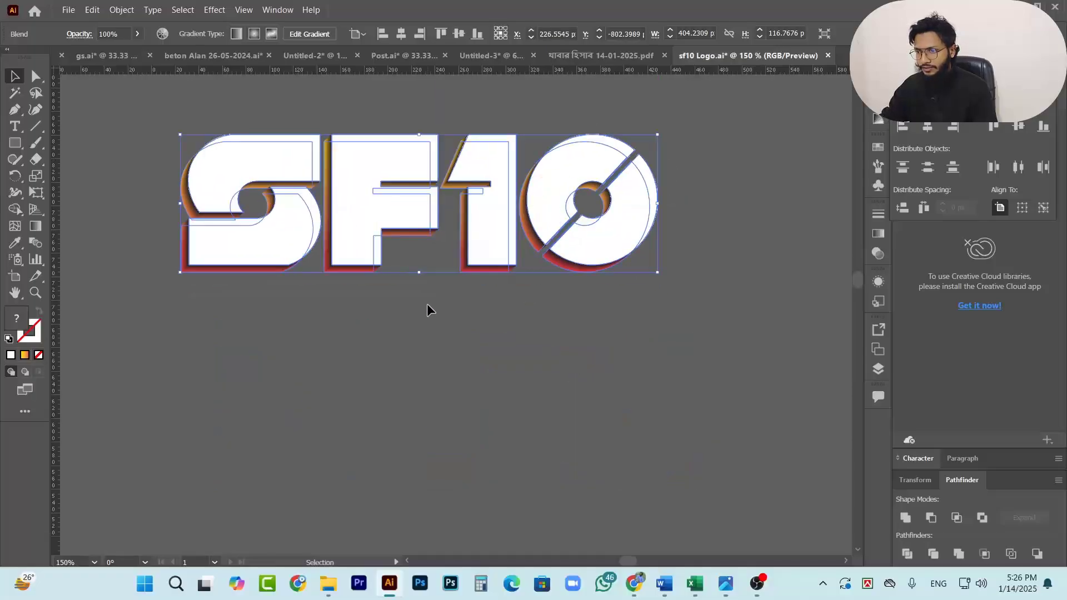
{"action": "left_click", "coordinate": [448, 279]}
{"action": "key", "text": "ctrl+z"}
{"action": "key", "text": "ctrl+z"}
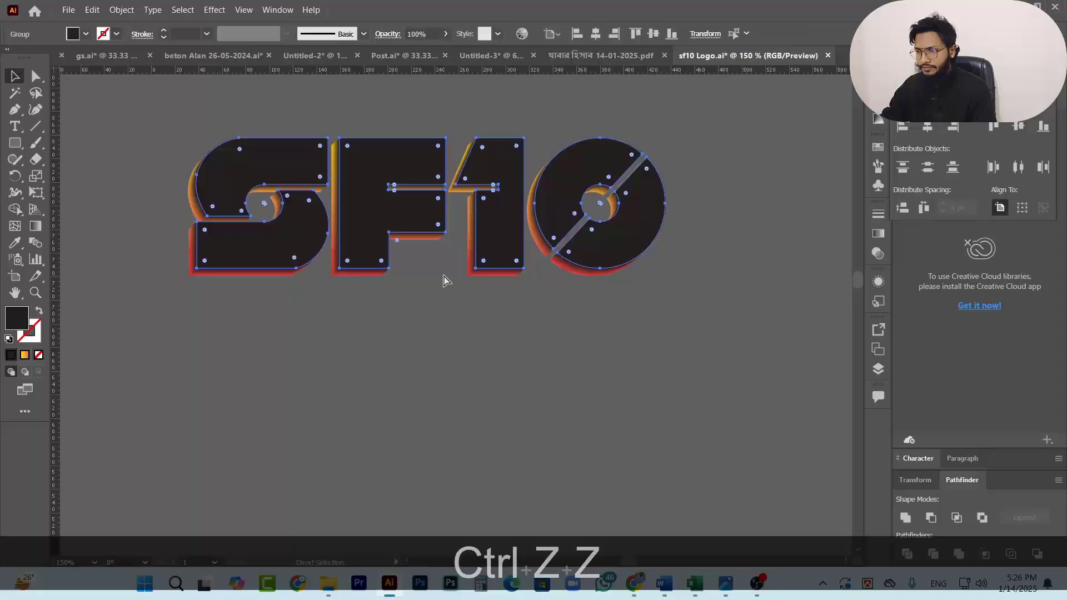
Paste the copied black front SF10 lettering in place in front of the blend, fill it with white and deselect it.
{"action": "left_click", "coordinate": [458, 350]}
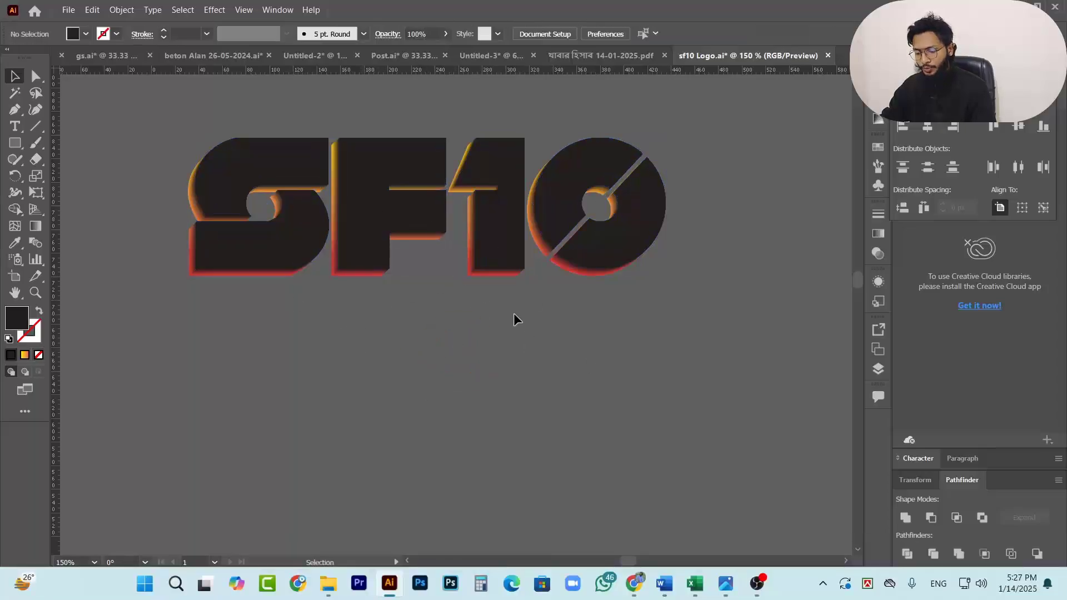
{"action": "key", "text": "ctrl+f"}
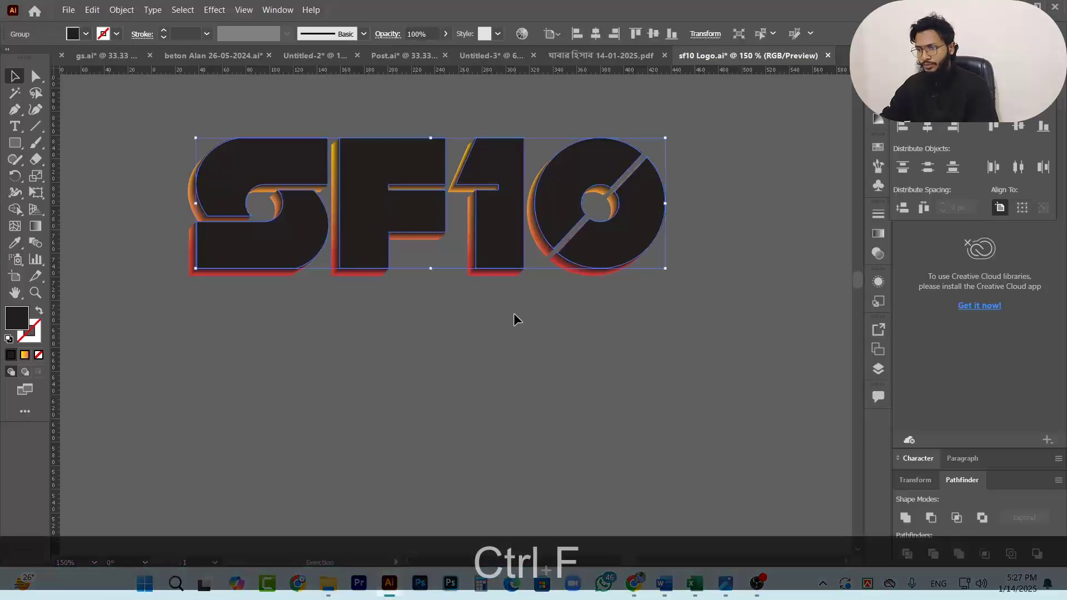
{"action": "left_click", "coordinate": [86, 34]}
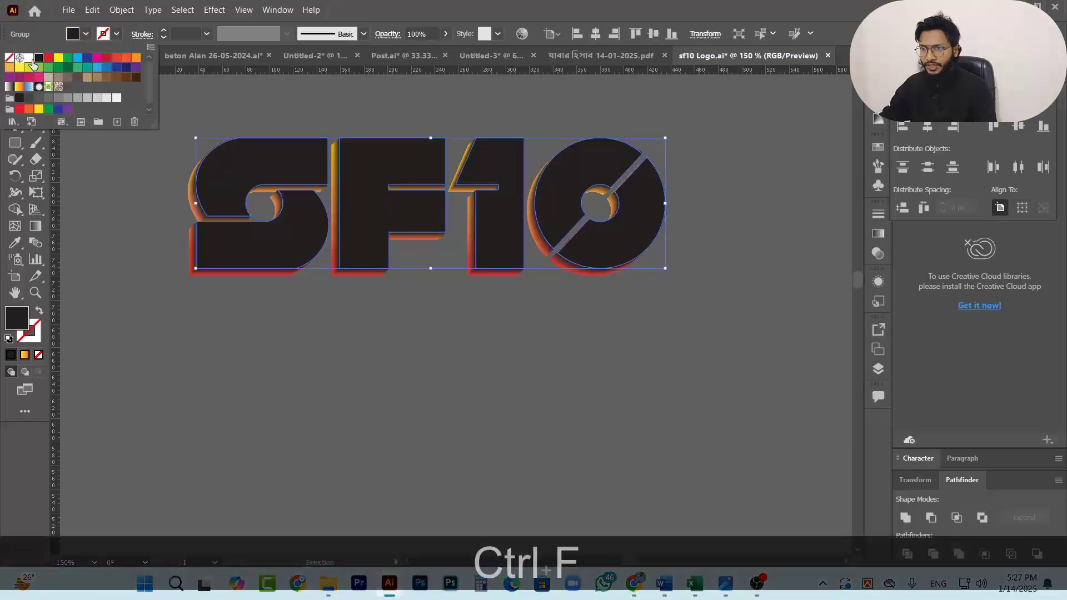
{"action": "left_click", "coordinate": [30, 64]}
{"action": "left_click_drag", "start_coordinate": [498, 203], "coordinate": [503, 339]}
{"action": "key", "text": "ctrl+z"}
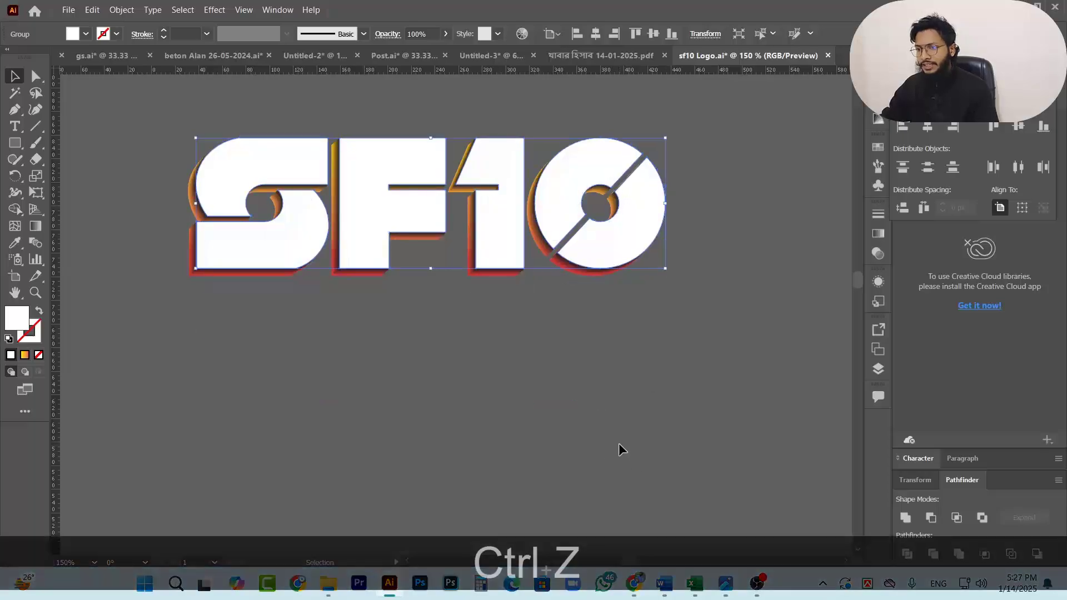
{"action": "left_click", "coordinate": [491, 366]}
Try moving the white SF10 lettering off the blend to check the separate layers, and undo the move.
{"action": "scroll", "coordinate": [398, 339], "scroll_direction": "up", "scroll_amount": 2}
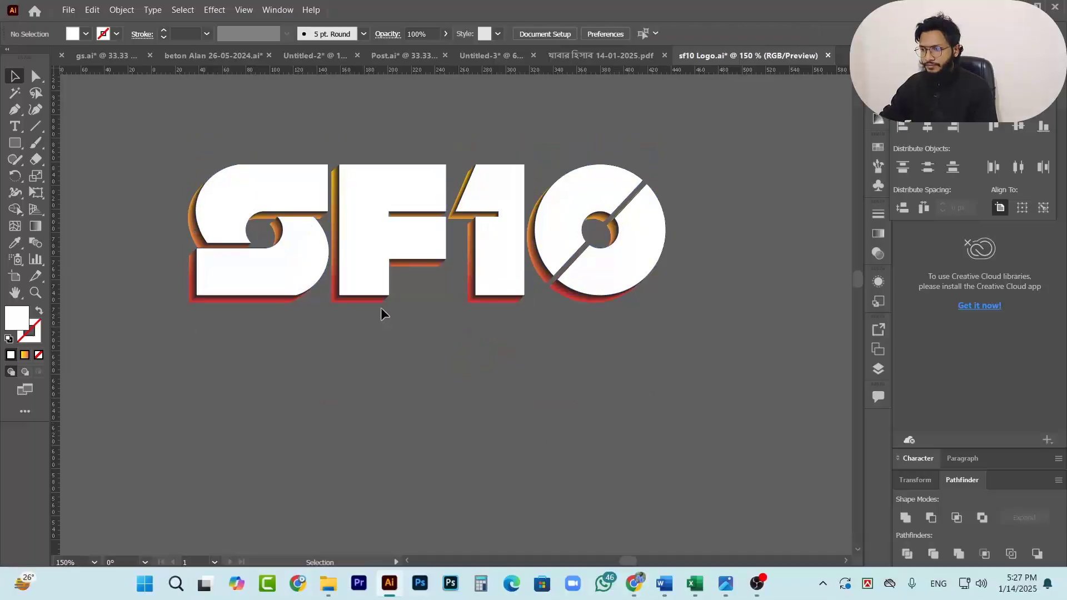
{"action": "scroll", "coordinate": [556, 314], "scroll_direction": "up", "scroll_amount": 1}
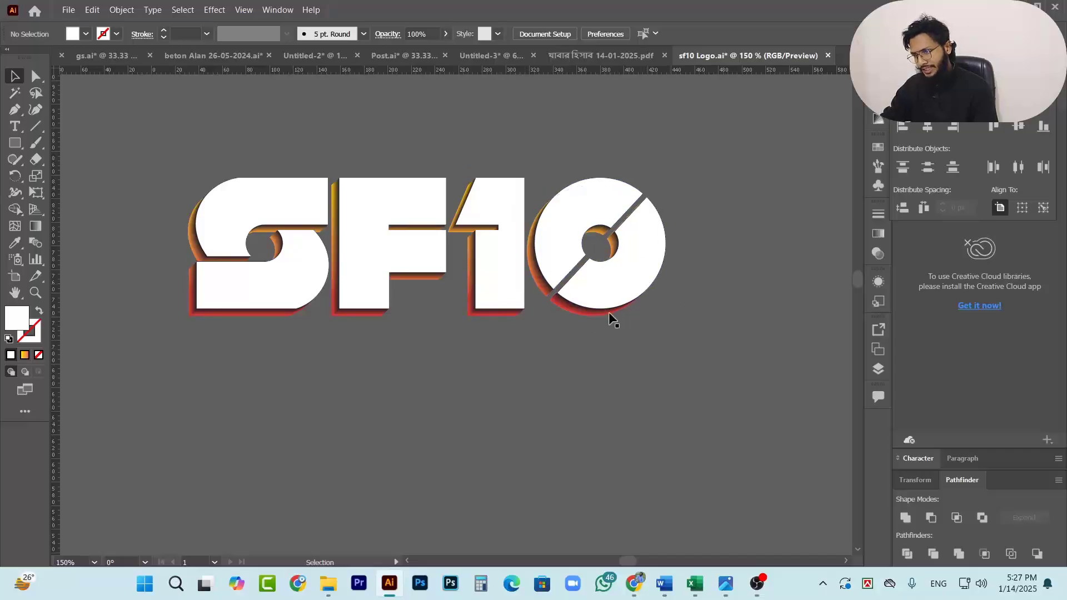
{"action": "scroll", "coordinate": [519, 371], "scroll_direction": "up", "scroll_amount": 1}
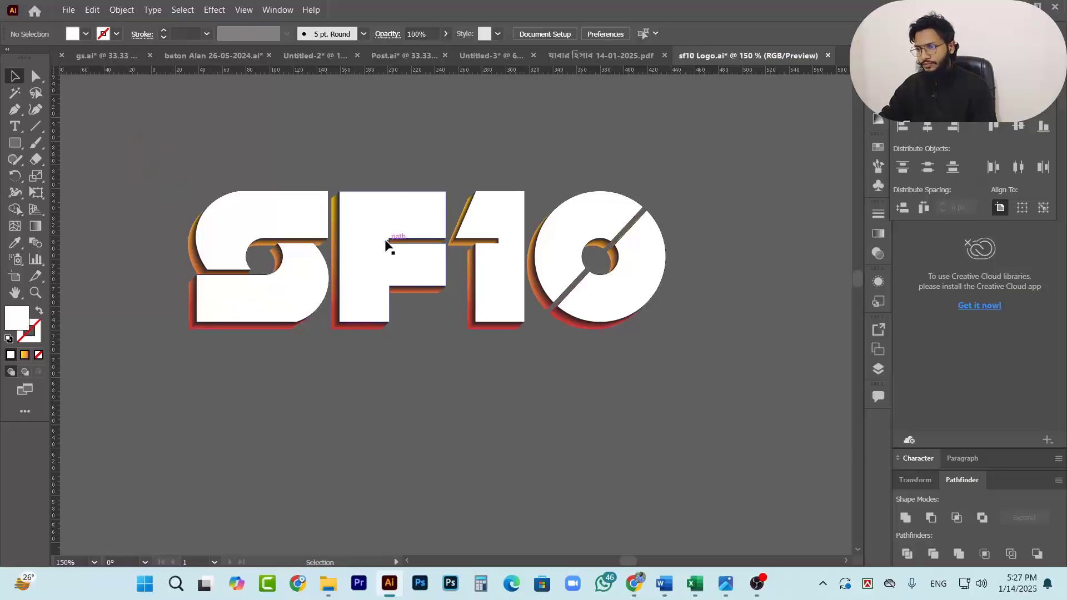
{"action": "left_click", "coordinate": [365, 234]}
{"action": "left_click", "coordinate": [195, 174]}
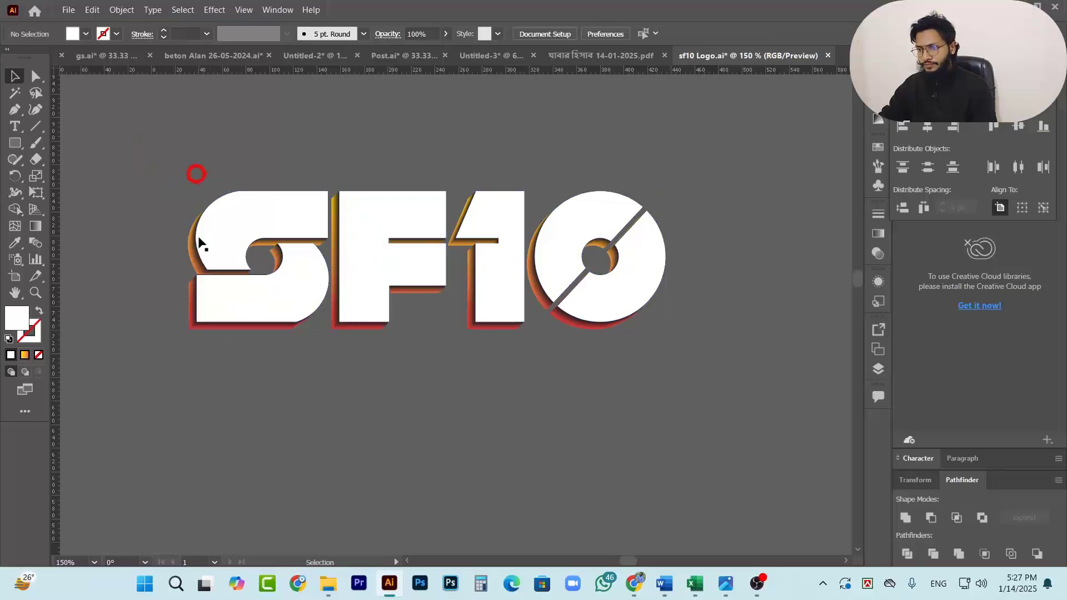
{"action": "left_click", "coordinate": [195, 327]}
{"action": "left_click", "coordinate": [315, 374]}
{"action": "left_click", "coordinate": [243, 304]}
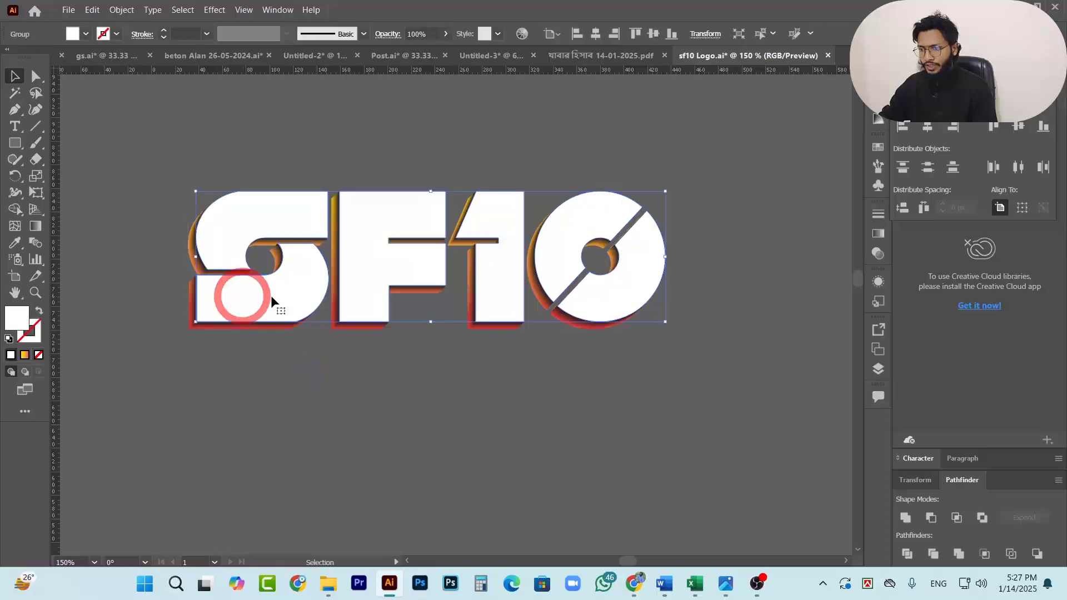
{"action": "left_click_drag", "start_coordinate": [271, 295], "coordinate": [352, 419]}
{"action": "left_click", "coordinate": [482, 268]}
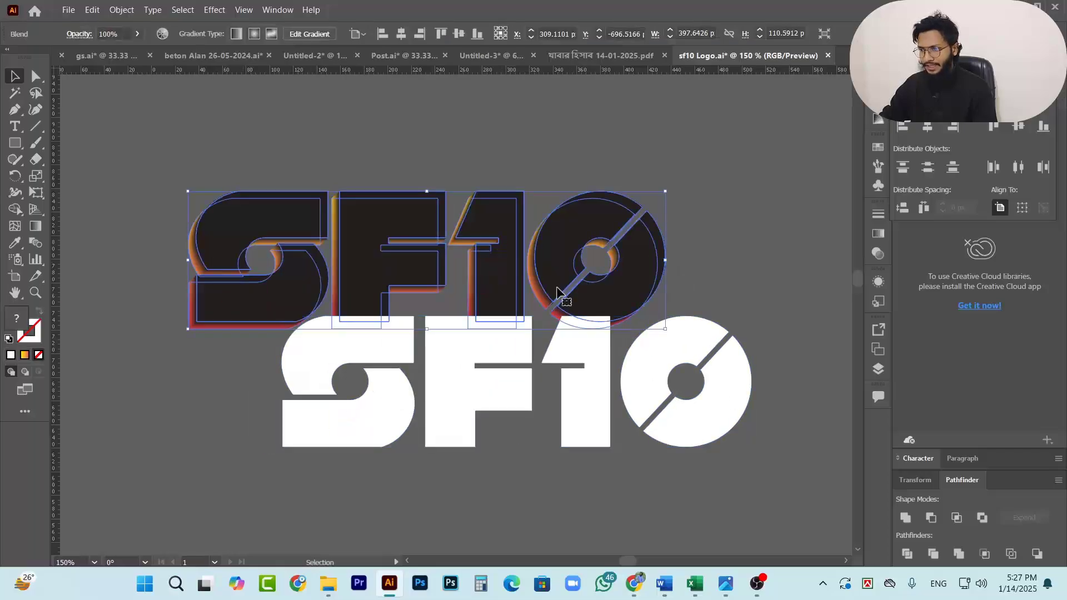
{"action": "key", "text": "ctrl+z"}
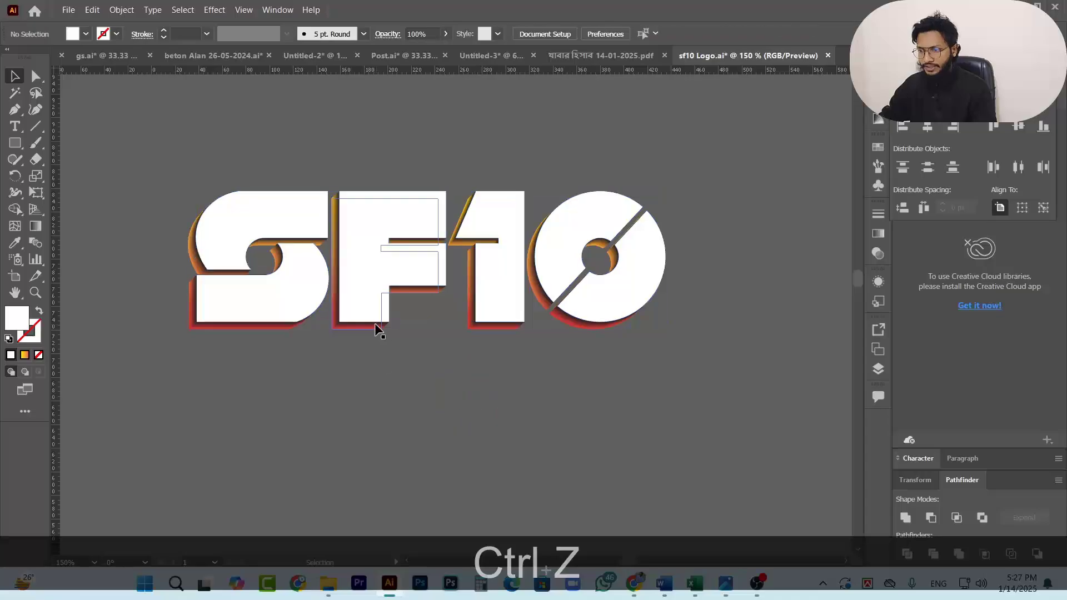
Offset the paths of the SF10 blend behind the white lettering by 10 px with round joins and a miter limit of 4.
{"action": "left_click", "coordinate": [373, 329]}
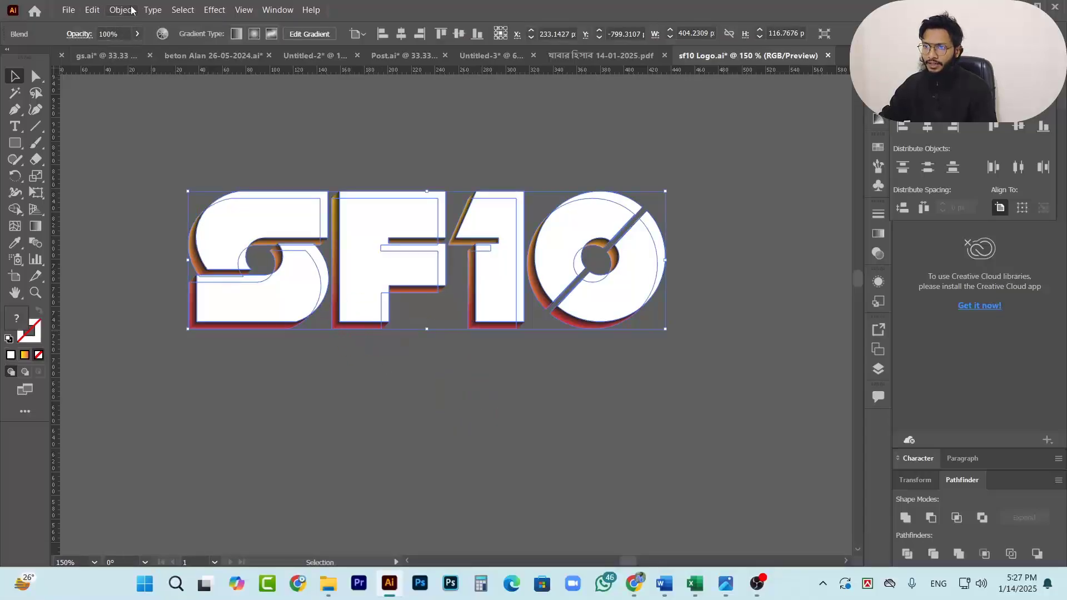
{"action": "left_click", "coordinate": [149, 10]}
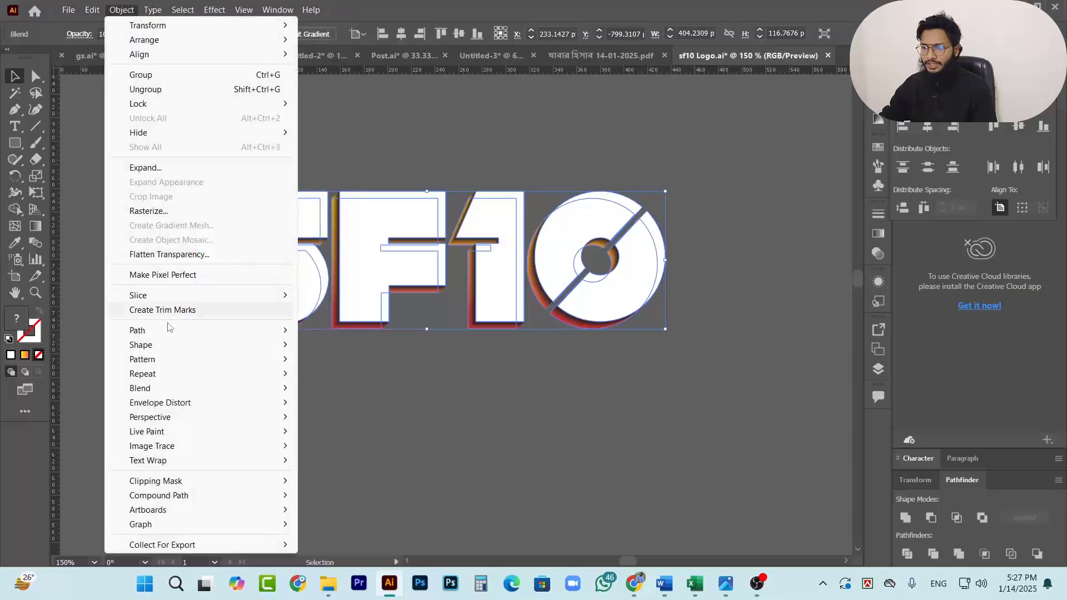
{"action": "mouse_move", "coordinate": [167, 331]}
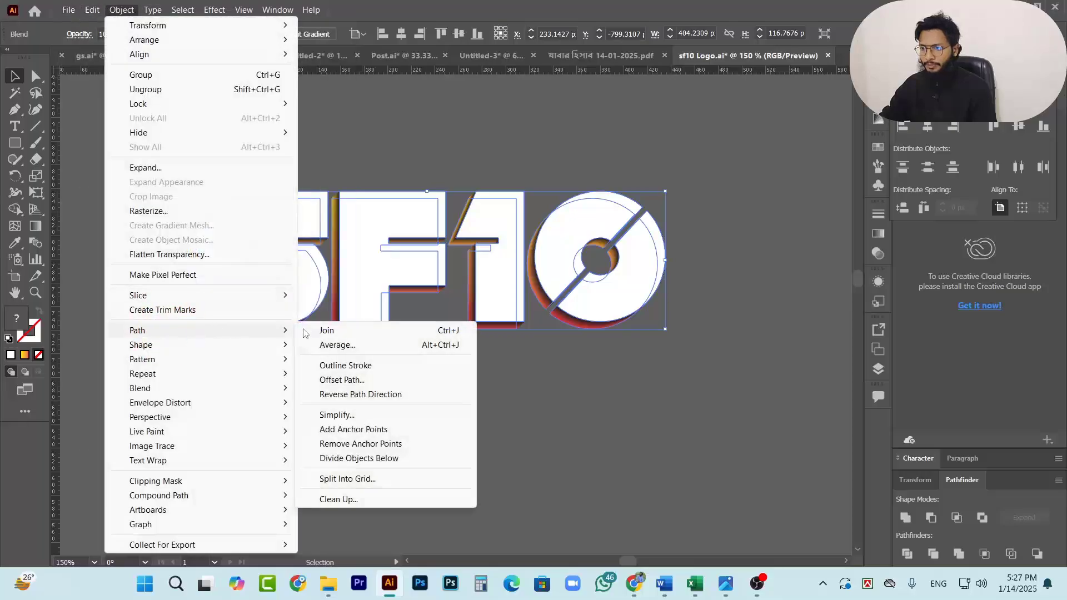
{"action": "left_click", "coordinate": [381, 382]}
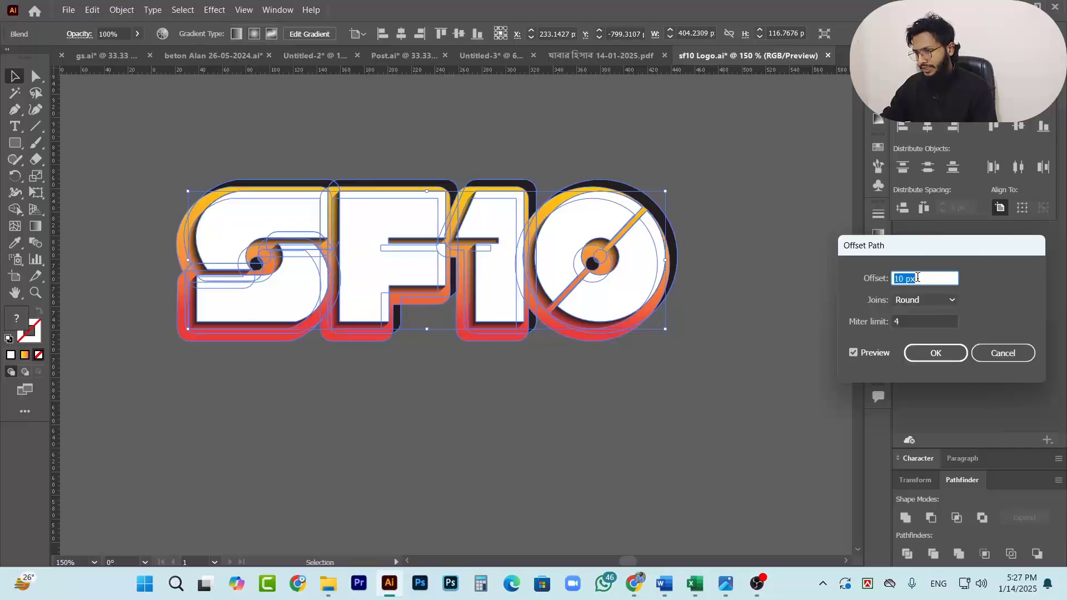
{"action": "key", "text": "Up"}
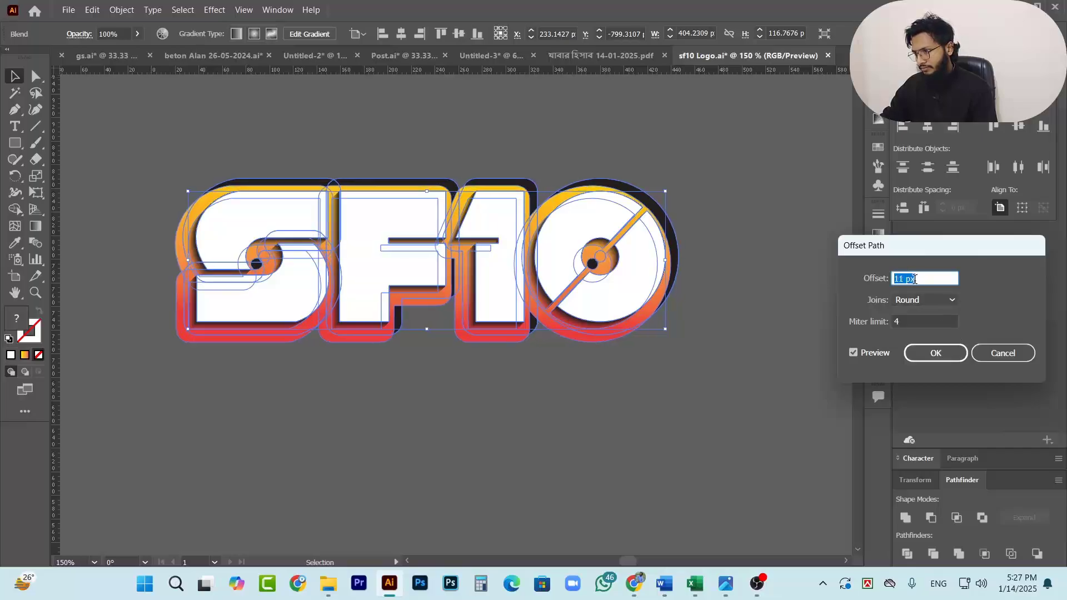
{"action": "key", "text": "Down"}
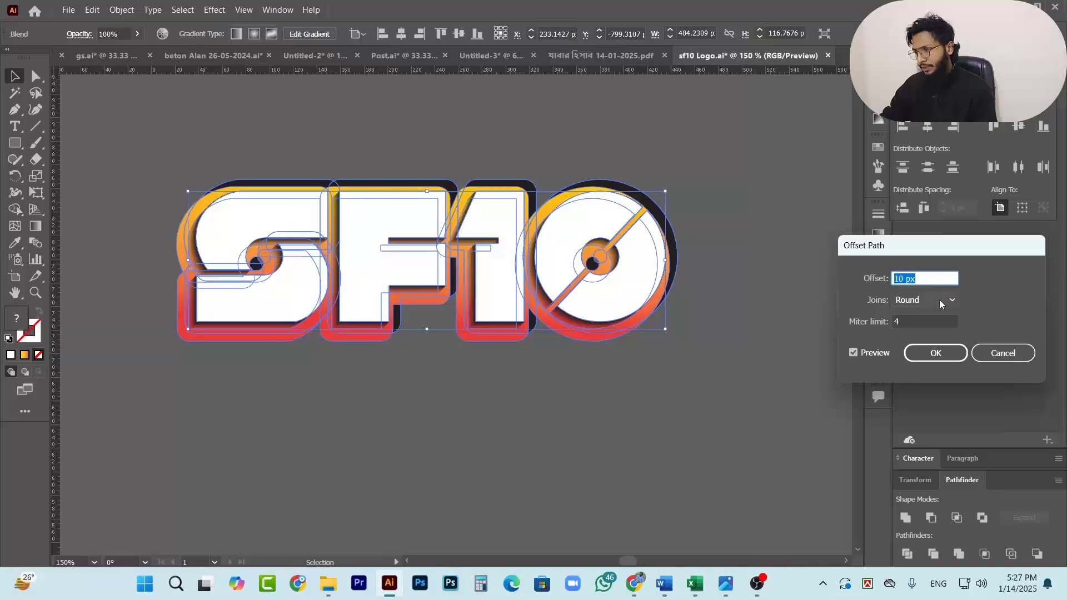
{"action": "left_click", "coordinate": [927, 300]}
{"action": "left_click", "coordinate": [923, 316]}
{"action": "left_click", "coordinate": [927, 300]}
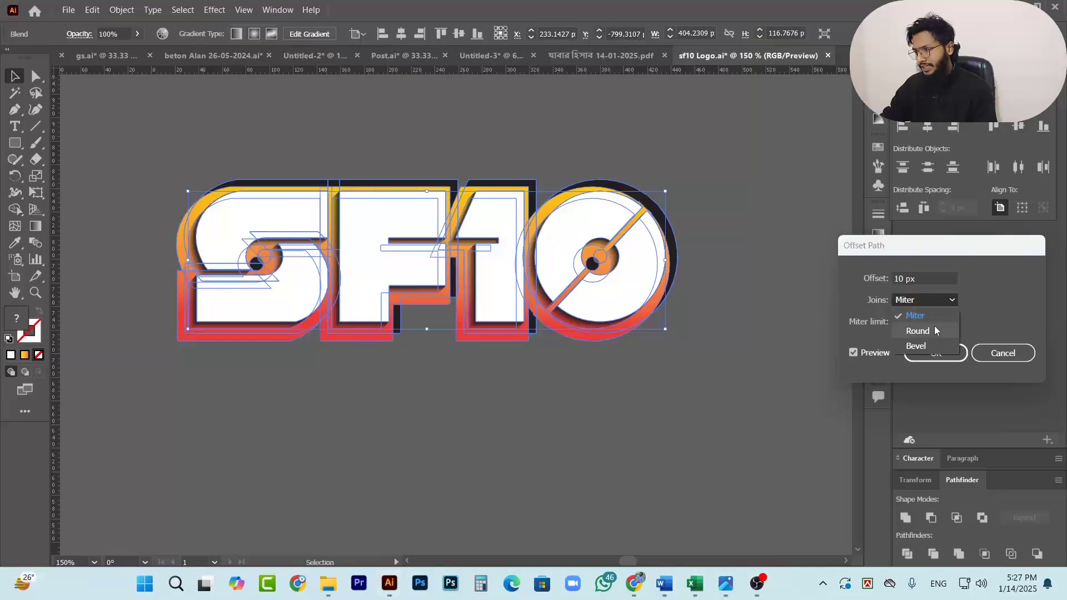
{"action": "left_click", "coordinate": [934, 331]}
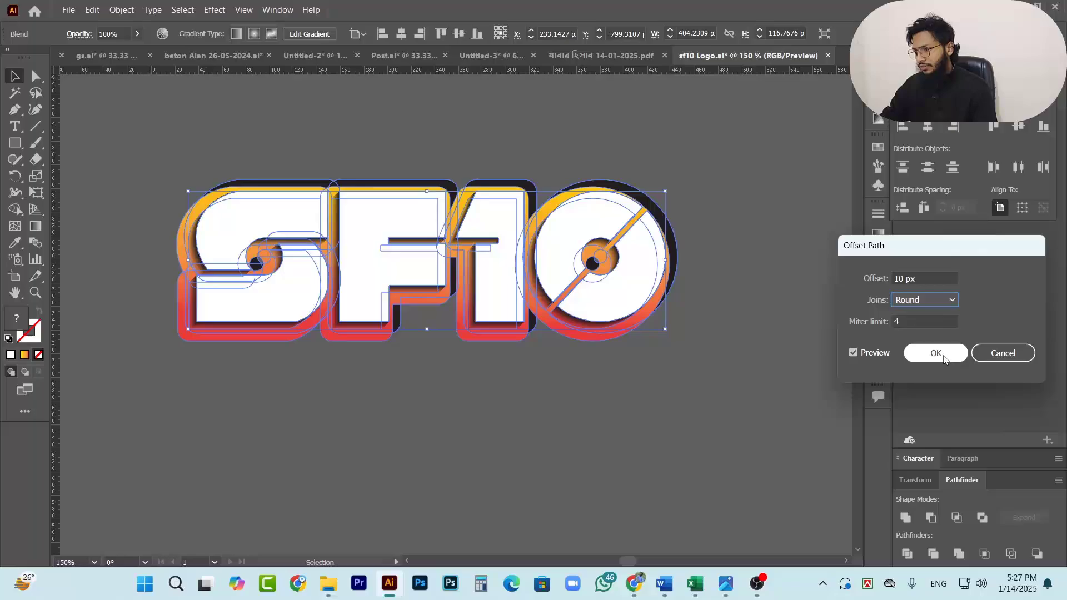
{"action": "left_click", "coordinate": [897, 322]}
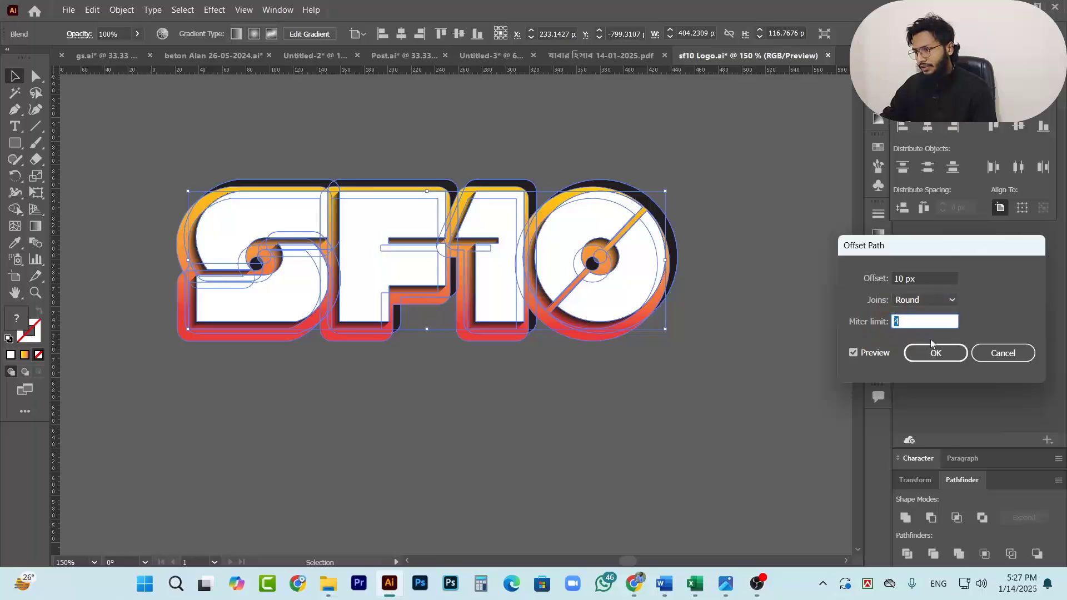
{"action": "left_click", "coordinate": [942, 353]}
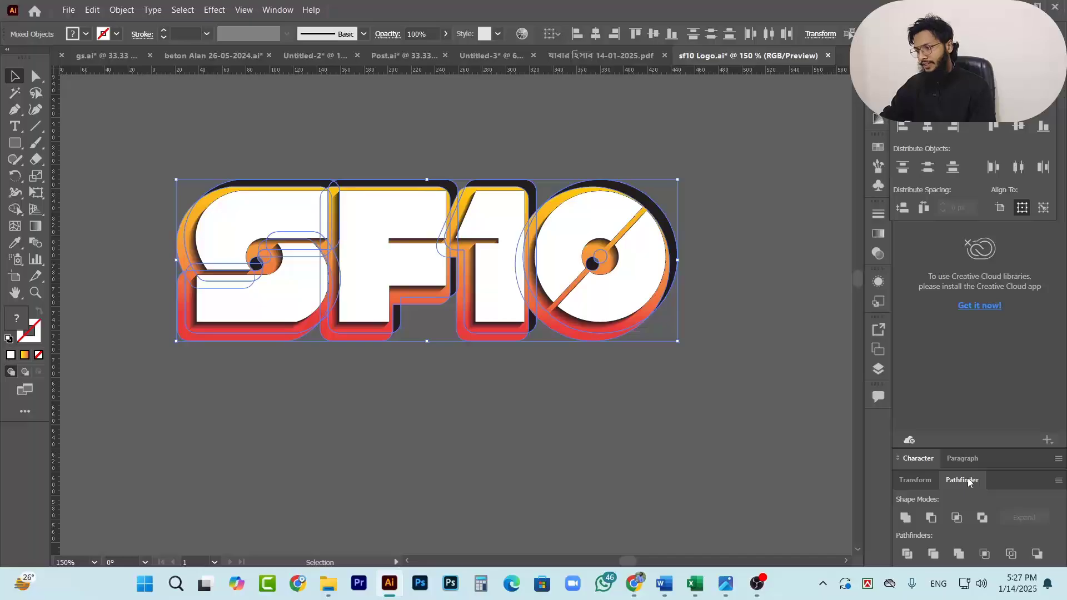
Unite the offset shapes into one outline, cut it, paste it in place and send it behind all the SF10 lettering.
{"action": "left_click", "coordinate": [905, 518]}
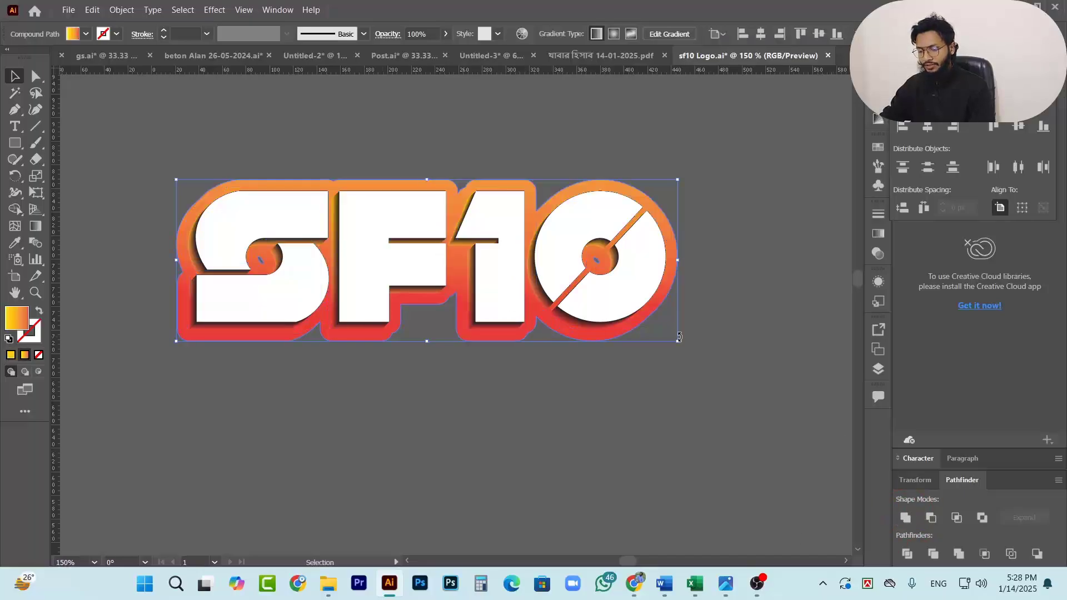
{"action": "key", "text": "ctrl+x"}
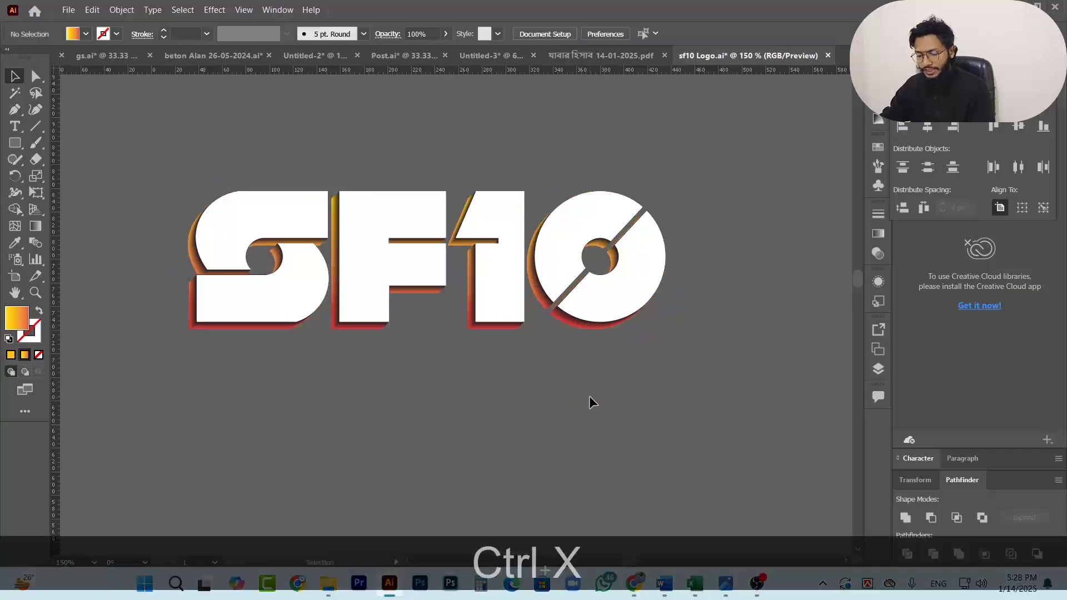
{"action": "key", "text": "ctrl+f"}
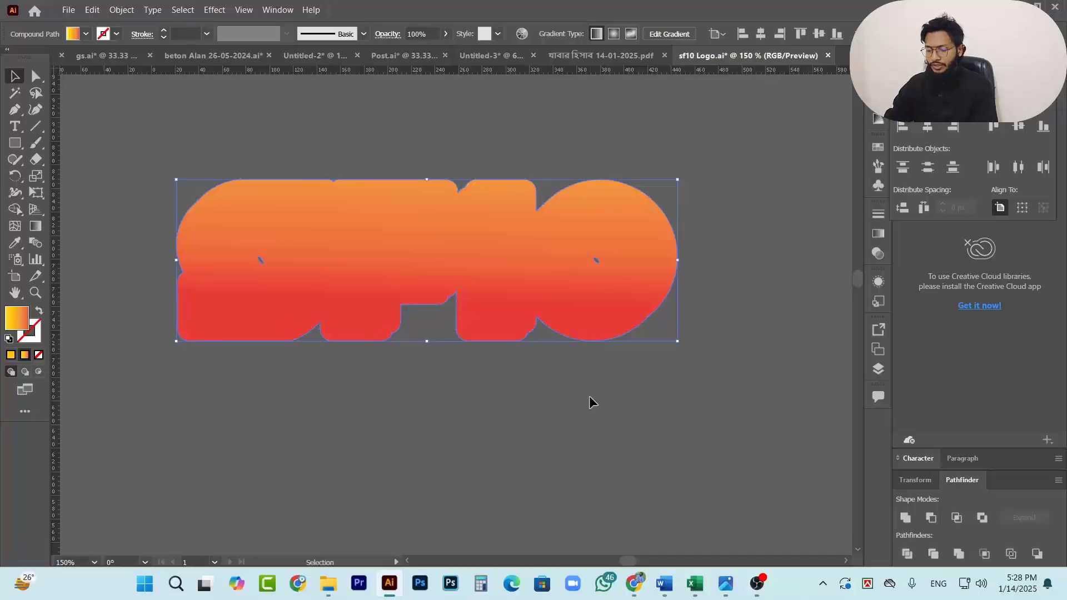
{"action": "key", "text": "ctrl+shift"}
{"action": "key", "text": "ctrl+shift+bracketleft"}
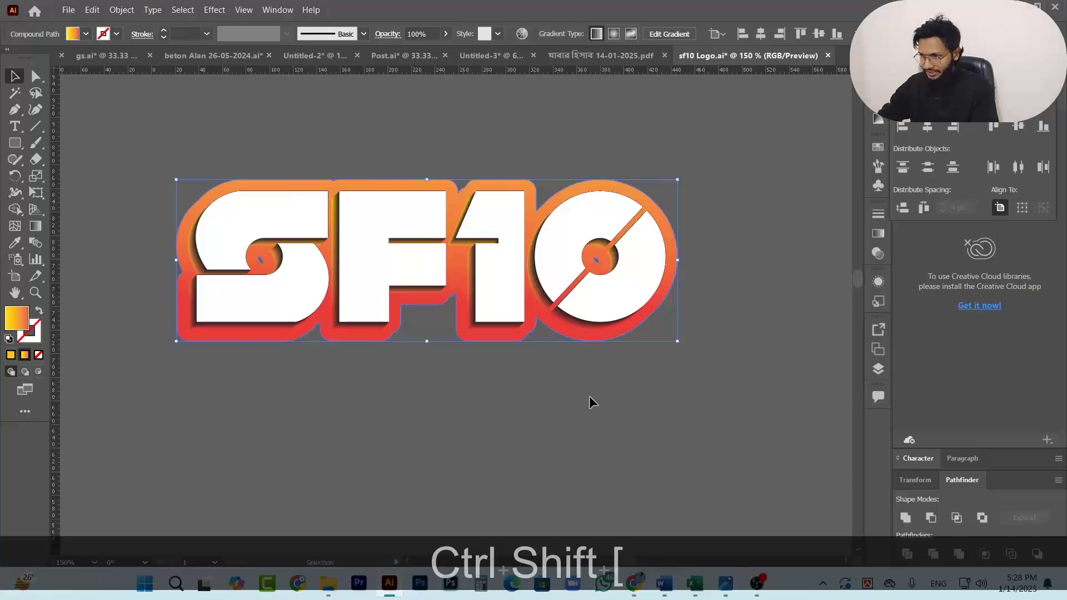
Fill the united outline behind the SF10 lettering with bright blue and deselect it.
{"action": "left_click", "coordinate": [85, 33]}
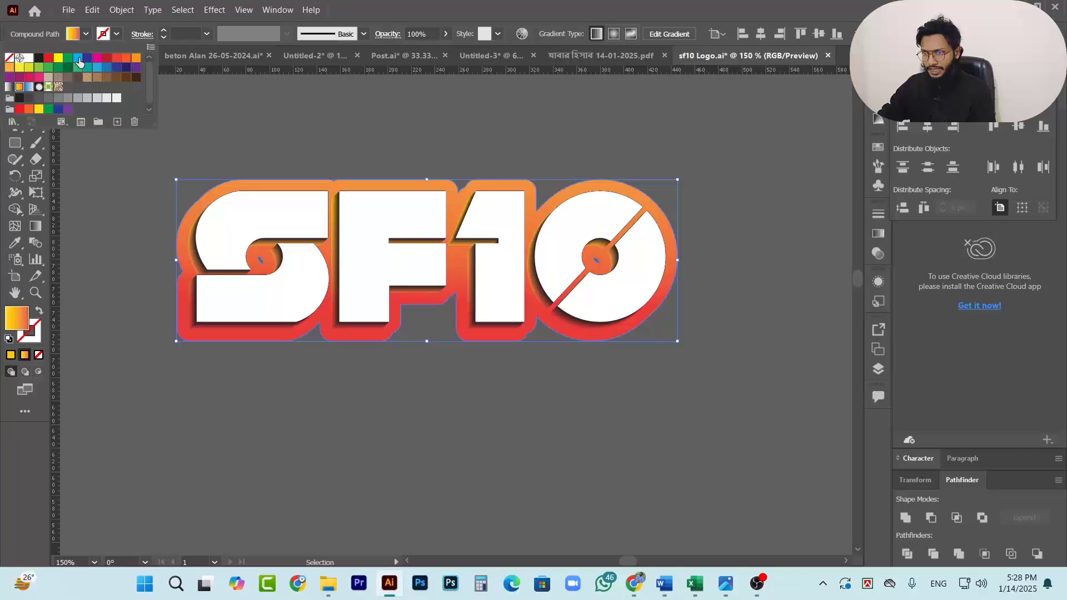
{"action": "left_click", "coordinate": [77, 59]}
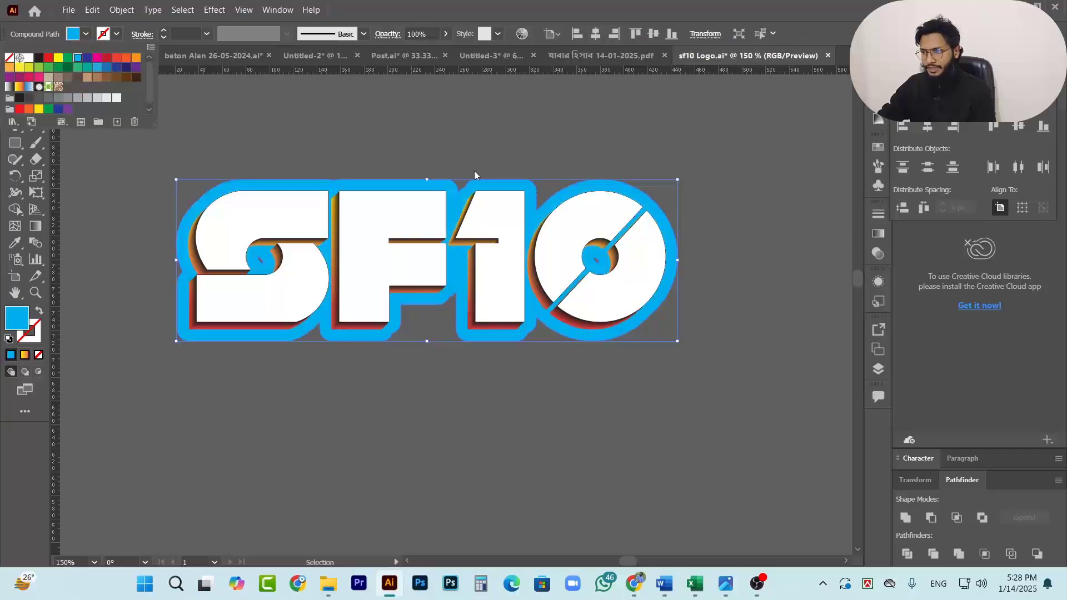
{"action": "left_click", "coordinate": [744, 217]}
{"action": "left_click", "coordinate": [430, 389]}
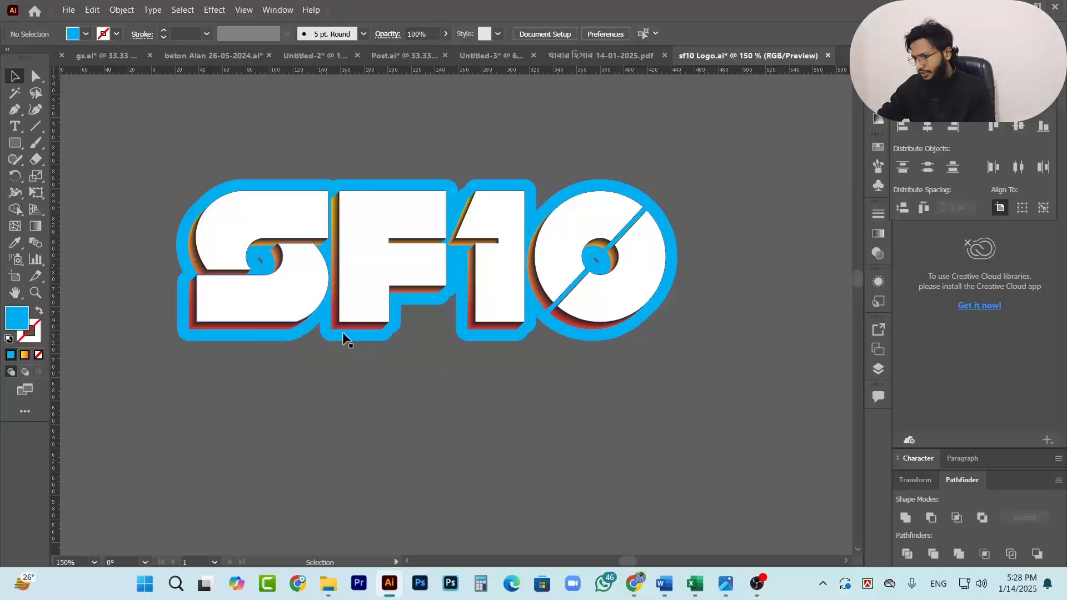
Move the darker blue and cyan reference colour squares together to just above the new SF10 logo.
{"action": "left_click", "coordinate": [281, 341]}
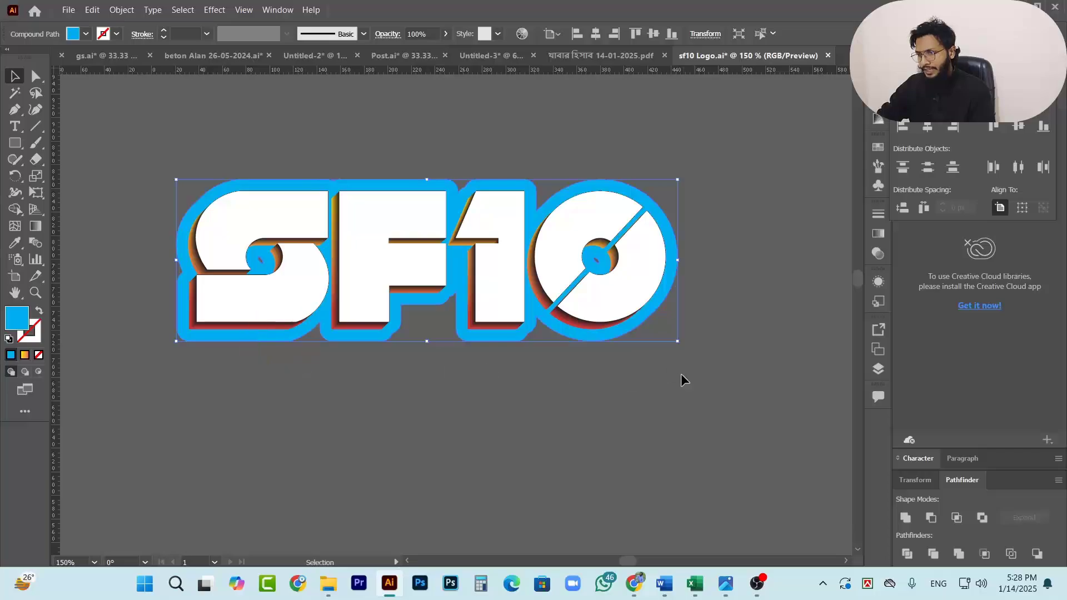
{"action": "scroll", "coordinate": [668, 373], "scroll_direction": "down", "scroll_amount": 1}
{"action": "key", "text": "ctrl"}
{"action": "scroll", "coordinate": [590, 362], "scroll_direction": "down", "scroll_amount": 5}
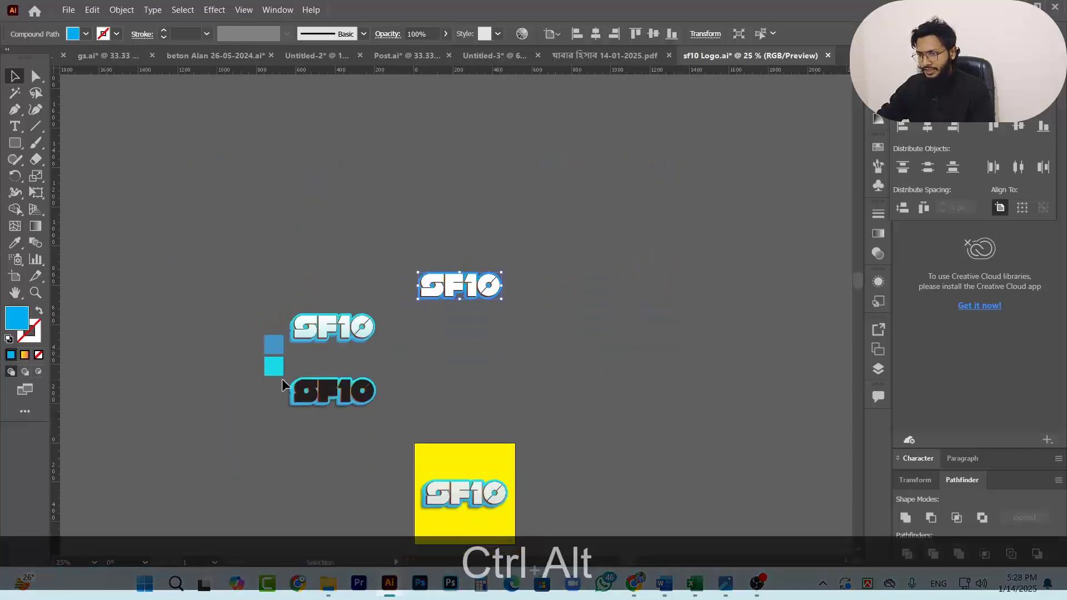
{"action": "left_click_drag", "start_coordinate": [281, 379], "coordinate": [371, 257]}
{"action": "scroll", "coordinate": [423, 306], "scroll_direction": "up", "scroll_amount": 6}
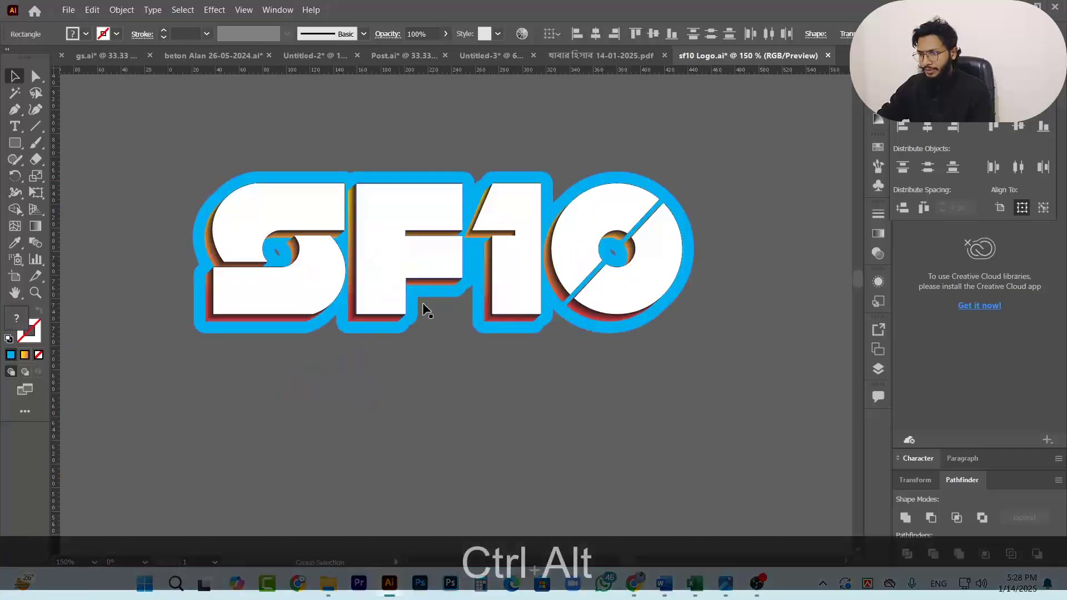
{"action": "scroll", "coordinate": [467, 351], "scroll_direction": "down", "scroll_amount": 4}
{"action": "left_click_drag", "start_coordinate": [216, 250], "coordinate": [419, 156]}
{"action": "scroll", "coordinate": [470, 208], "scroll_direction": "up", "scroll_amount": 3}
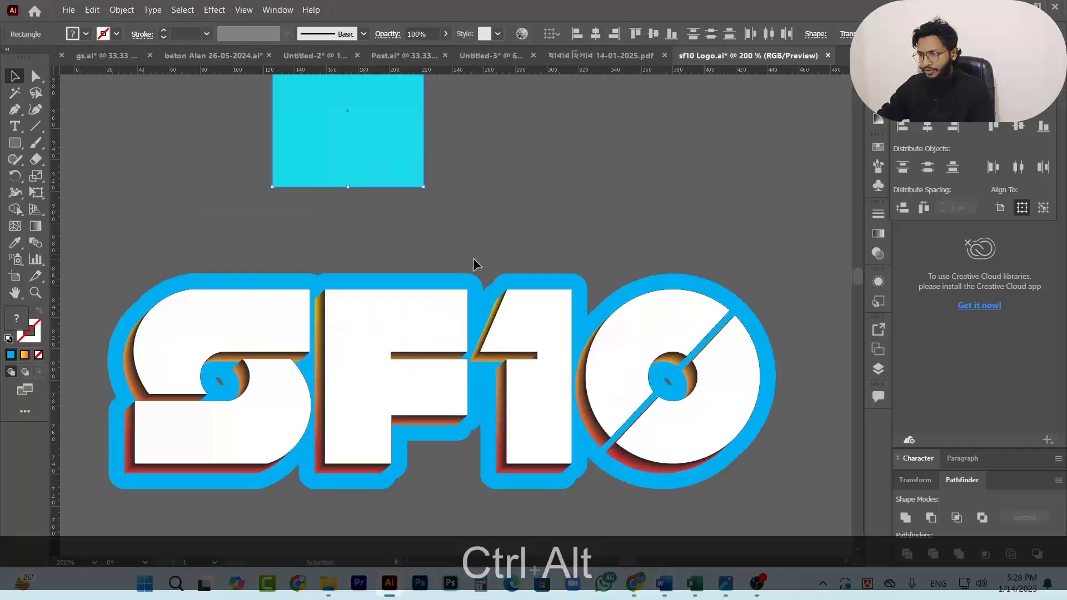
{"action": "scroll", "coordinate": [482, 367], "scroll_direction": "down", "scroll_amount": 2}
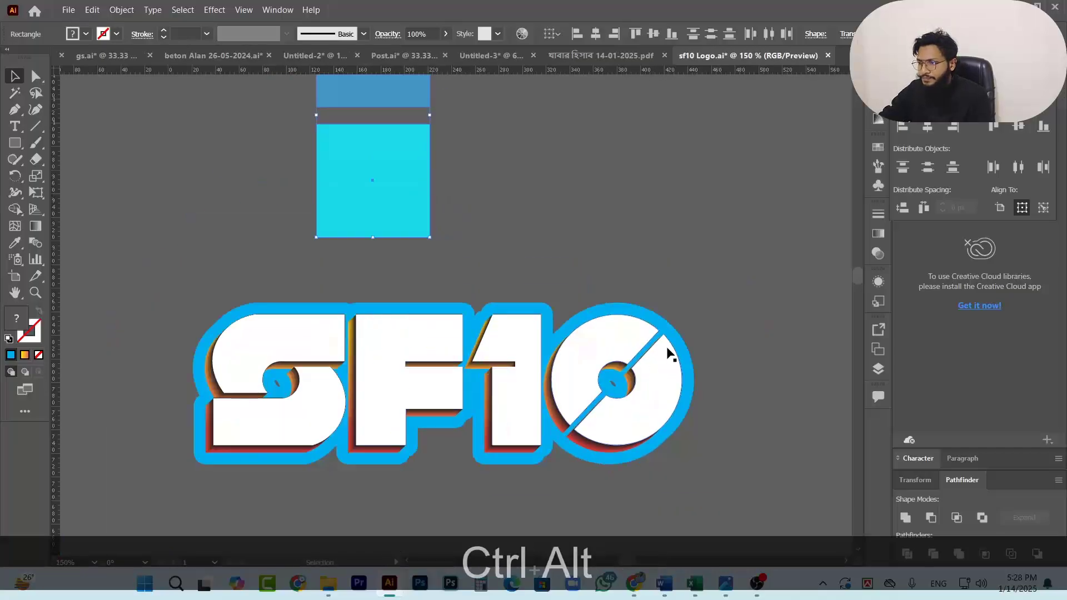
Apply the yellow-to-red linear gradient to the blue outline behind the SF10 lettering.
{"action": "left_click", "coordinate": [683, 335]}
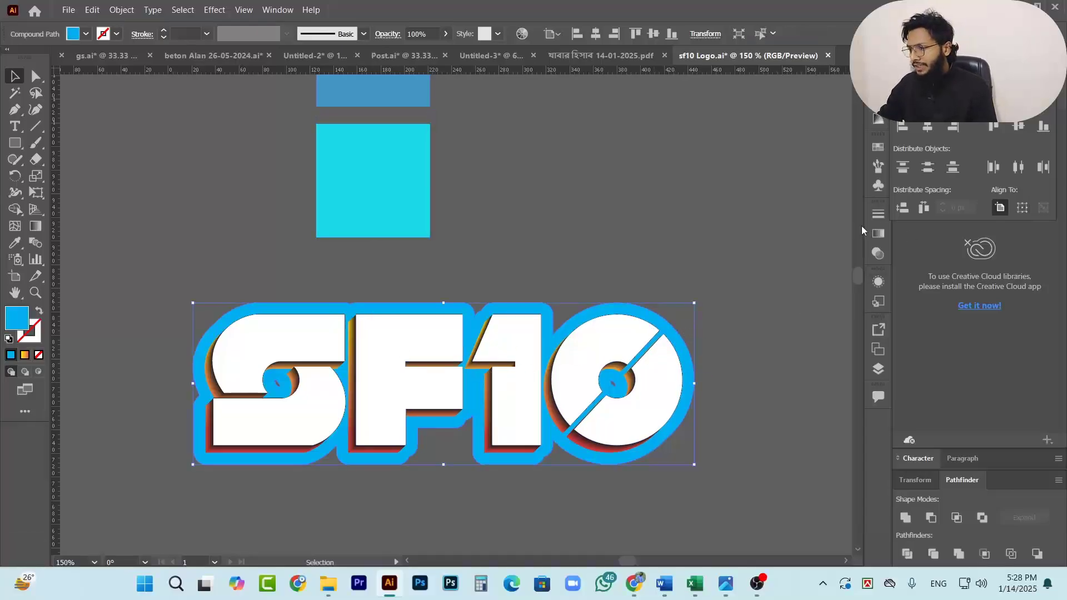
{"action": "left_click", "coordinate": [879, 234]}
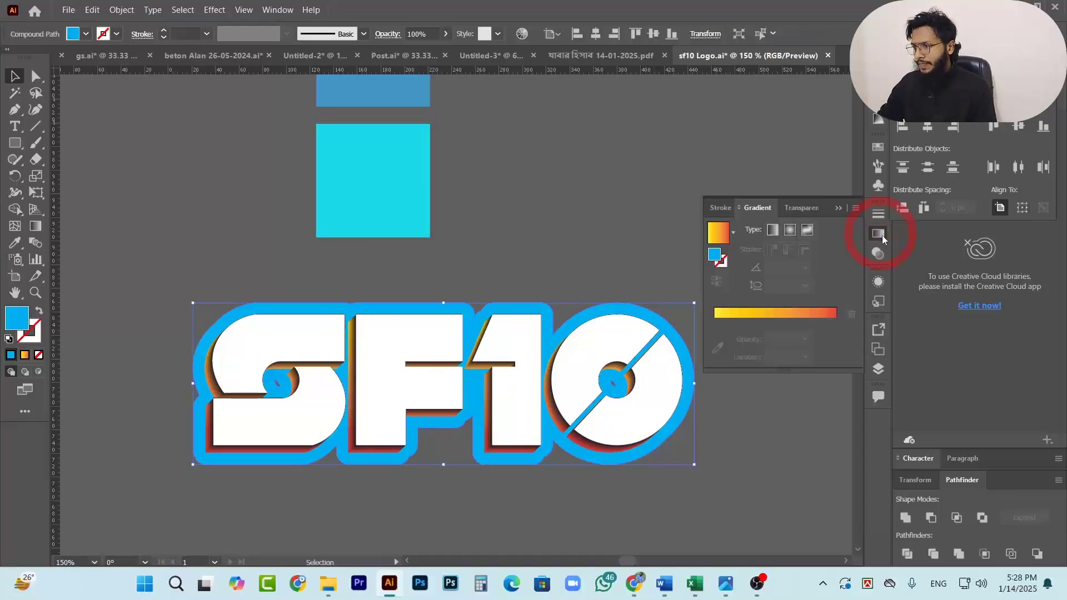
{"action": "left_click", "coordinate": [823, 322]}
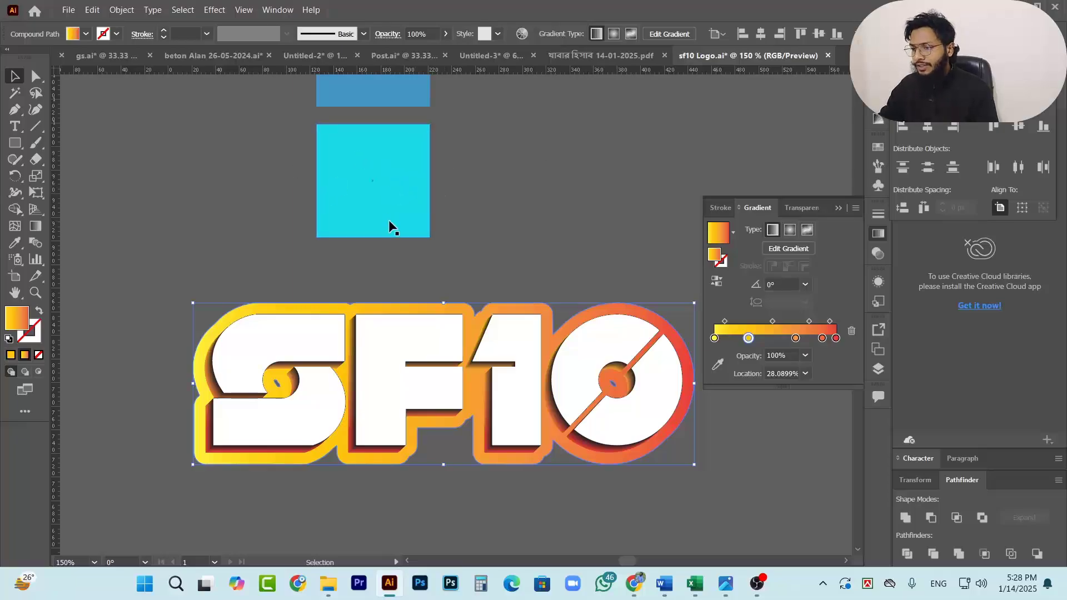
Delete the outline gradient's three orange and red stops and set the remaining golden stop's location to 100%.
{"action": "scroll", "coordinate": [389, 219], "scroll_direction": "up", "scroll_amount": 1}
{"action": "left_click", "coordinate": [836, 339]}
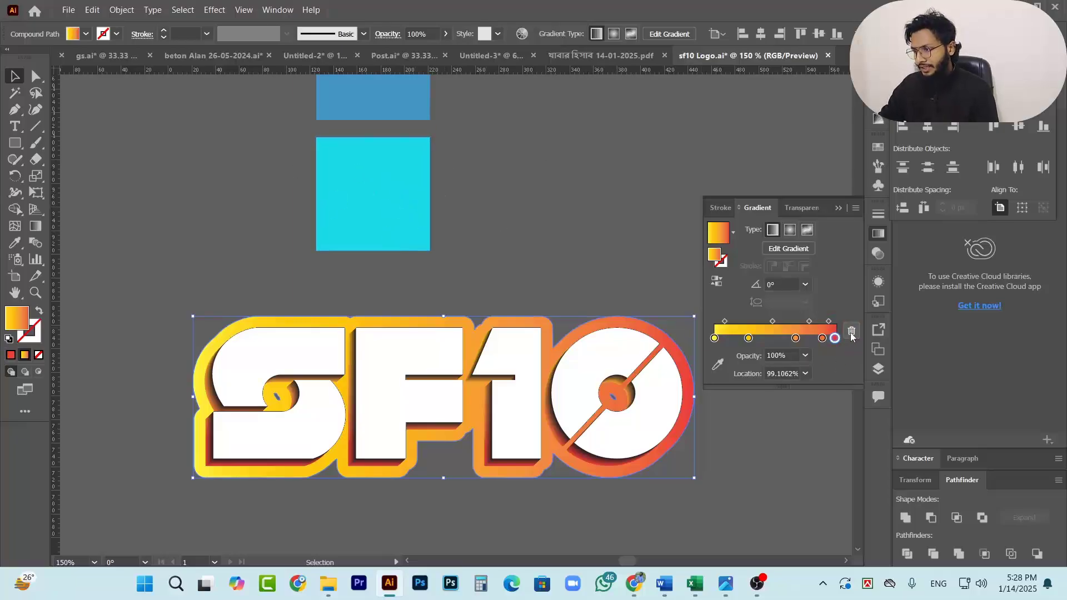
{"action": "left_click", "coordinate": [852, 331]}
{"action": "left_click", "coordinate": [823, 339]}
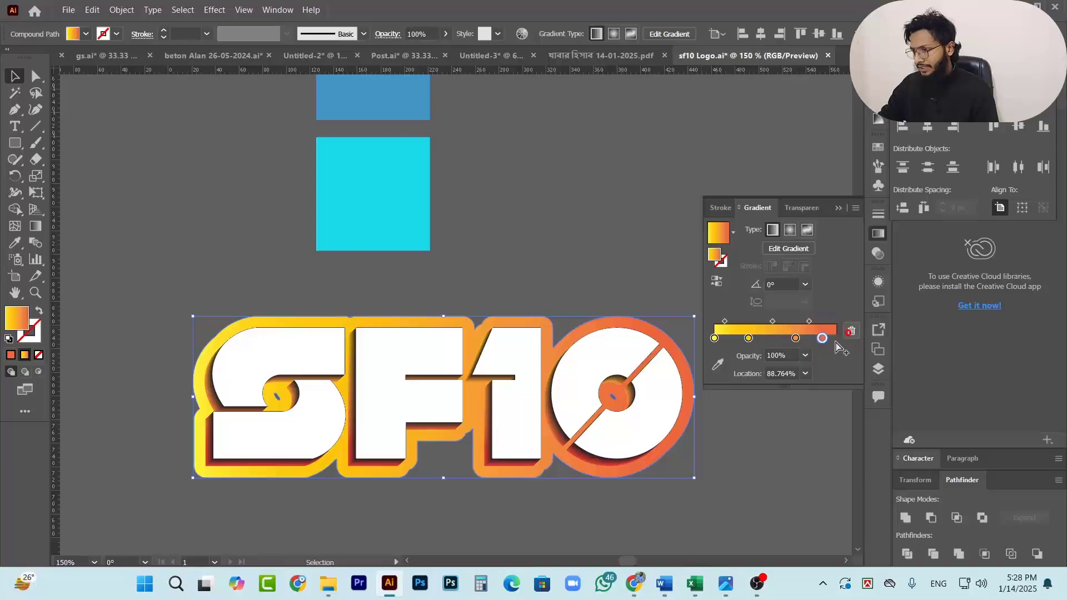
{"action": "left_click", "coordinate": [852, 332]}
{"action": "left_click", "coordinate": [796, 339]}
{"action": "left_click", "coordinate": [852, 332]}
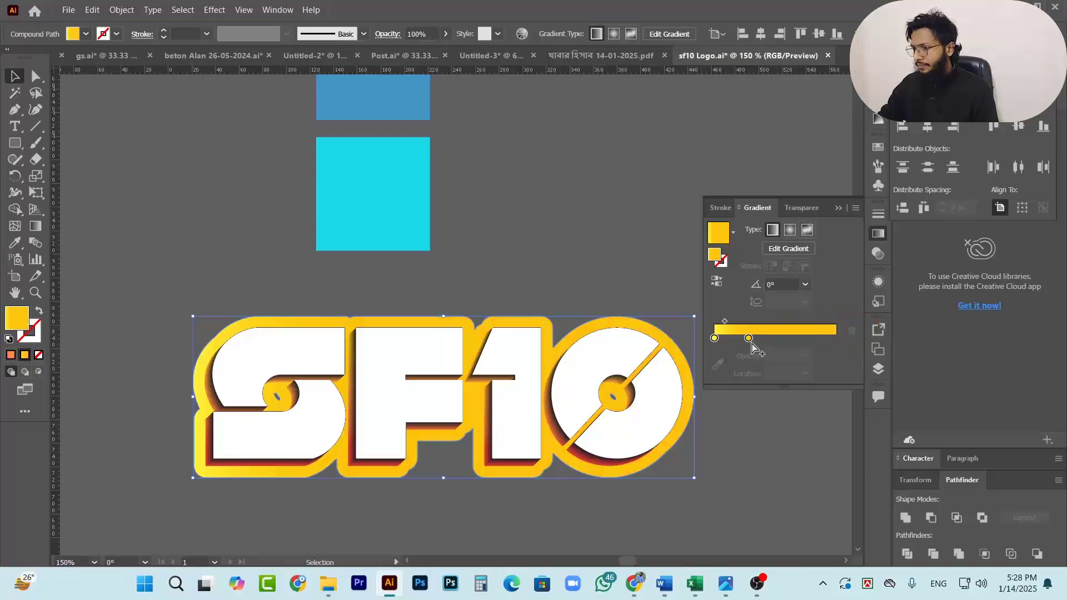
{"action": "left_click", "coordinate": [750, 340]}
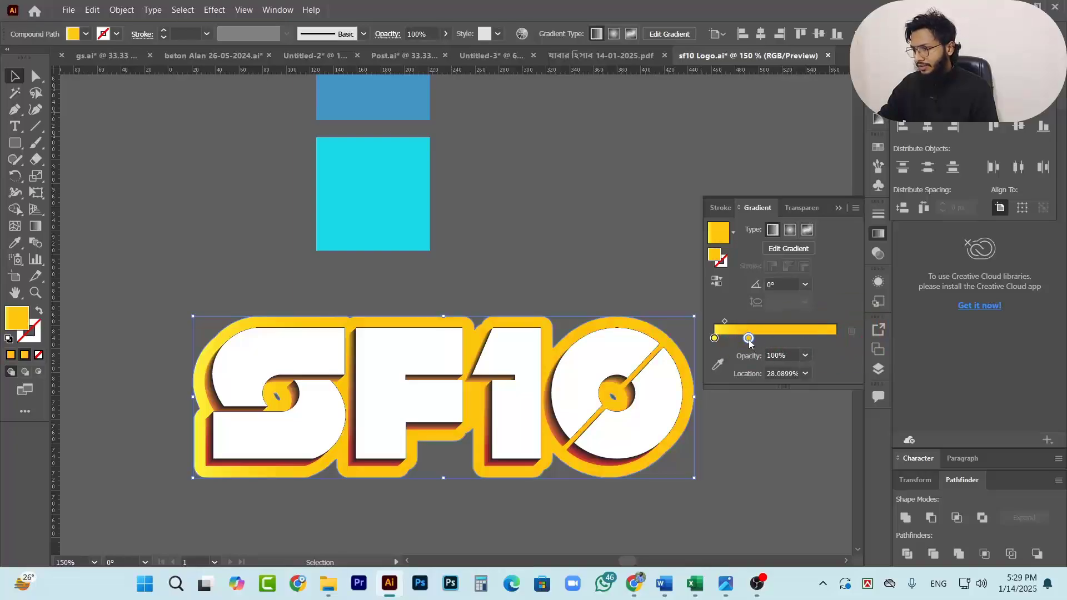
{"action": "left_click", "coordinate": [851, 331]}
{"action": "left_click", "coordinate": [766, 322]}
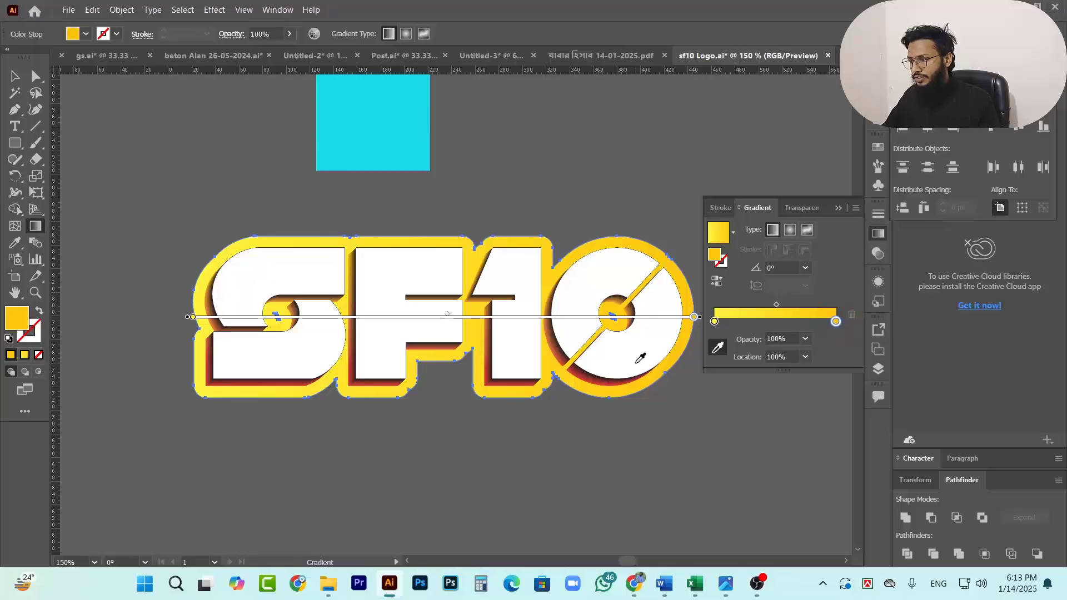
Recolour the gradient's 100% stop with the darker blue sampled from the upper reference square.
{"action": "left_click", "coordinate": [718, 347]}
{"action": "scroll", "coordinate": [502, 281], "scroll_direction": "up", "scroll_amount": 5}
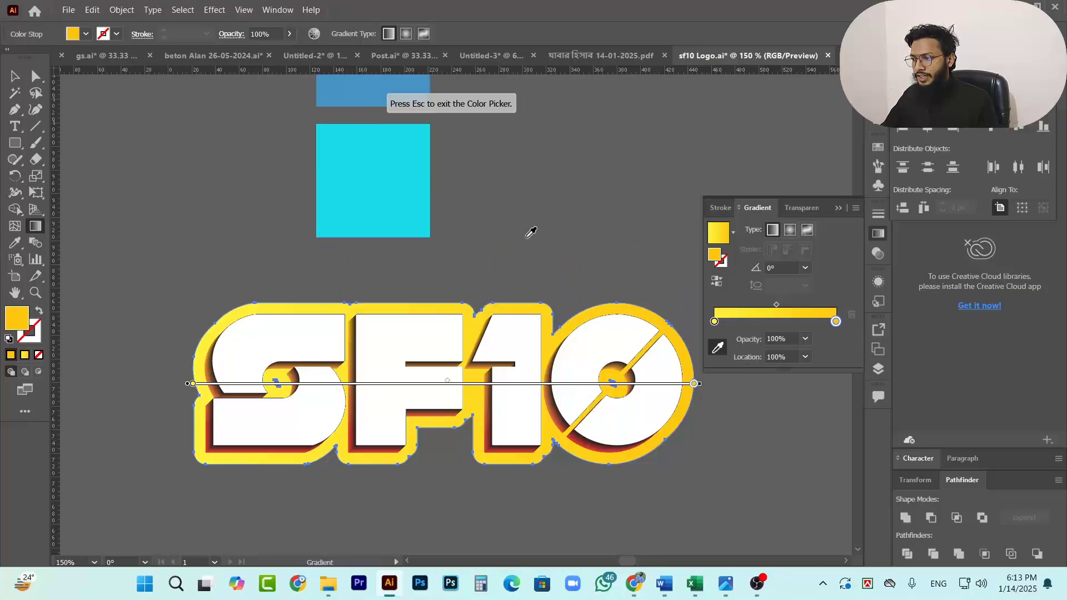
{"action": "scroll", "coordinate": [475, 278], "scroll_direction": "up", "scroll_amount": 1}
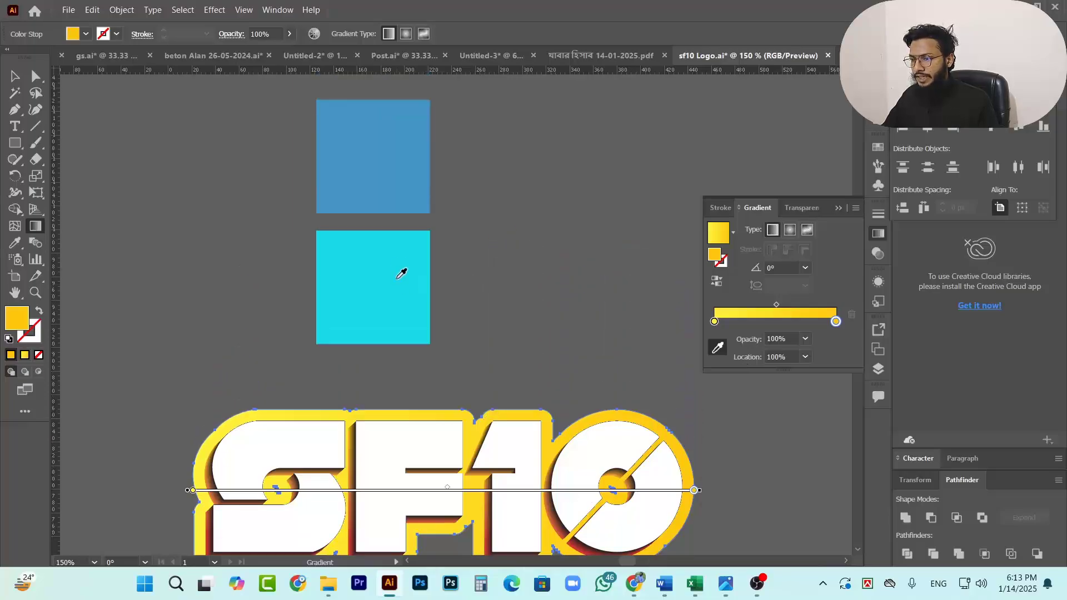
{"action": "left_click", "coordinate": [395, 147]}
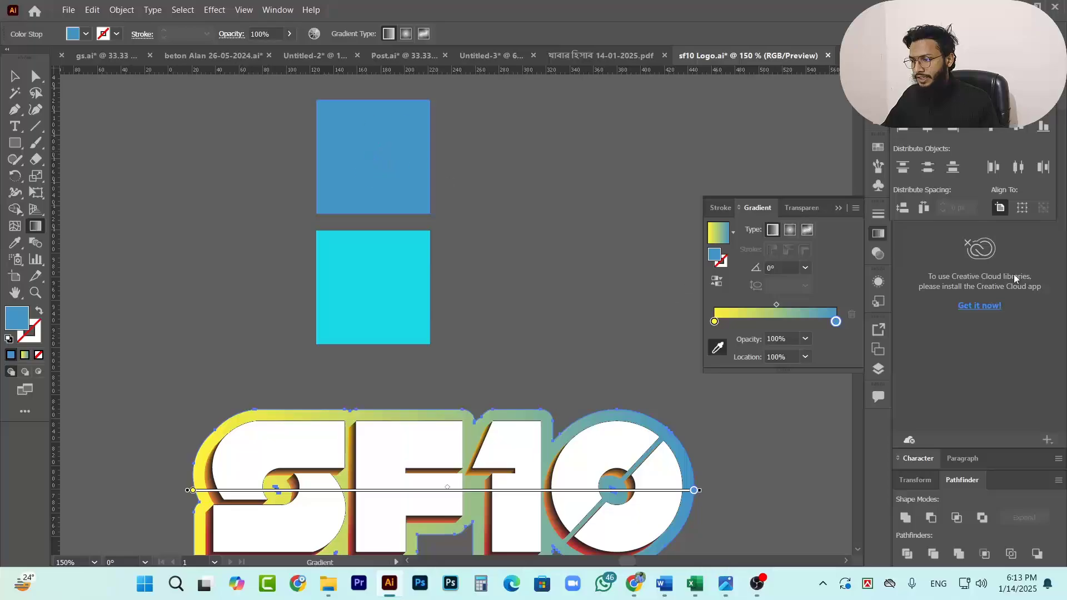
Undo the accidental extra stop and recolour the gradient's 0% stop with cyan sampled from the lower reference square.
{"action": "left_click_drag", "start_coordinate": [714, 321], "coordinate": [717, 323]}
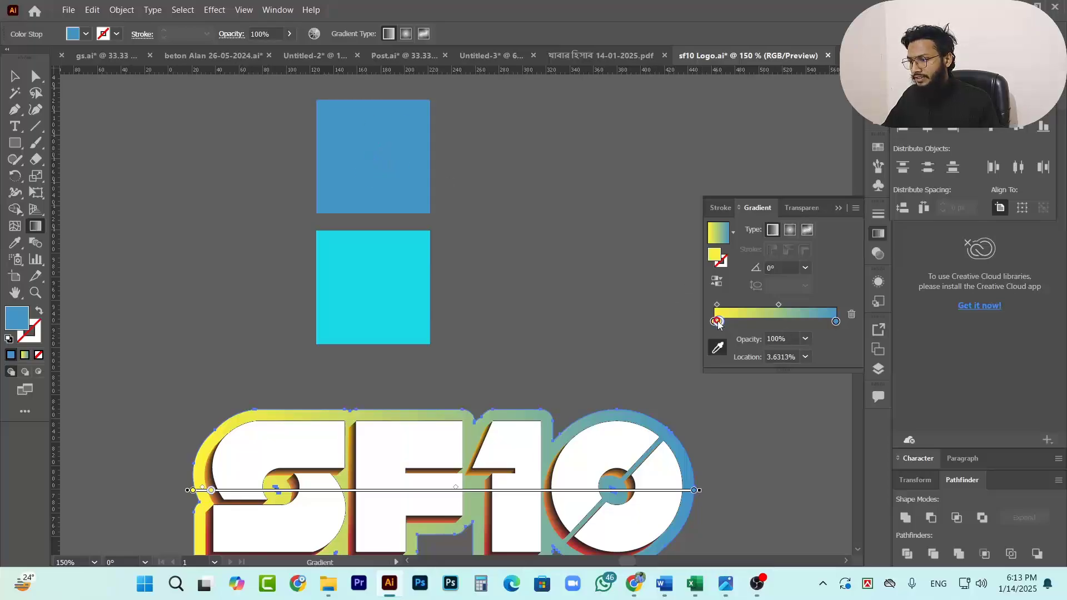
{"action": "key", "text": "ctrl+z"}
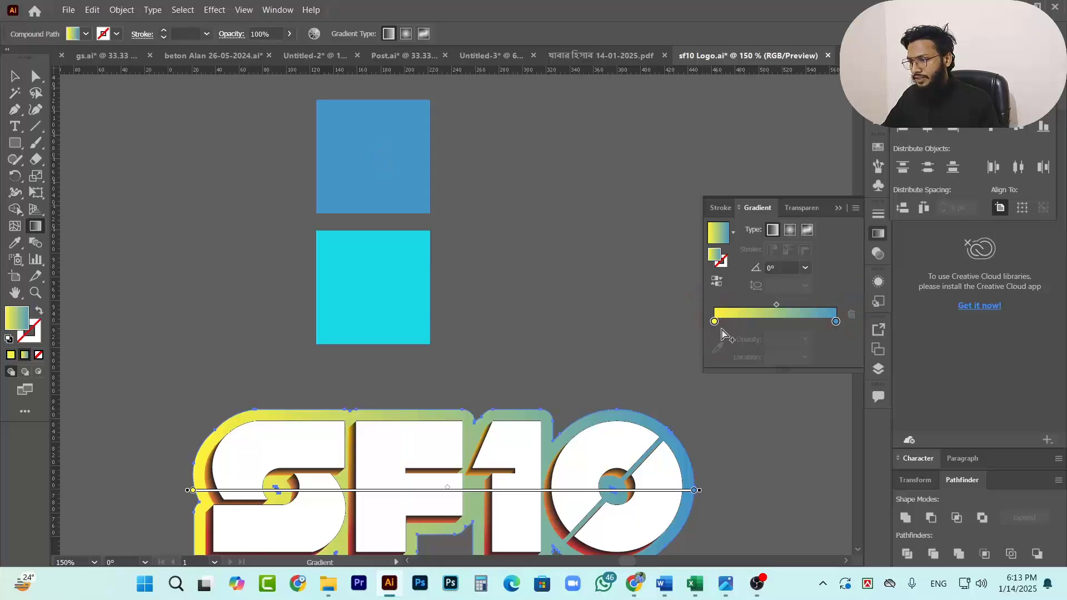
{"action": "left_click", "coordinate": [715, 322]}
{"action": "left_click", "coordinate": [717, 348]}
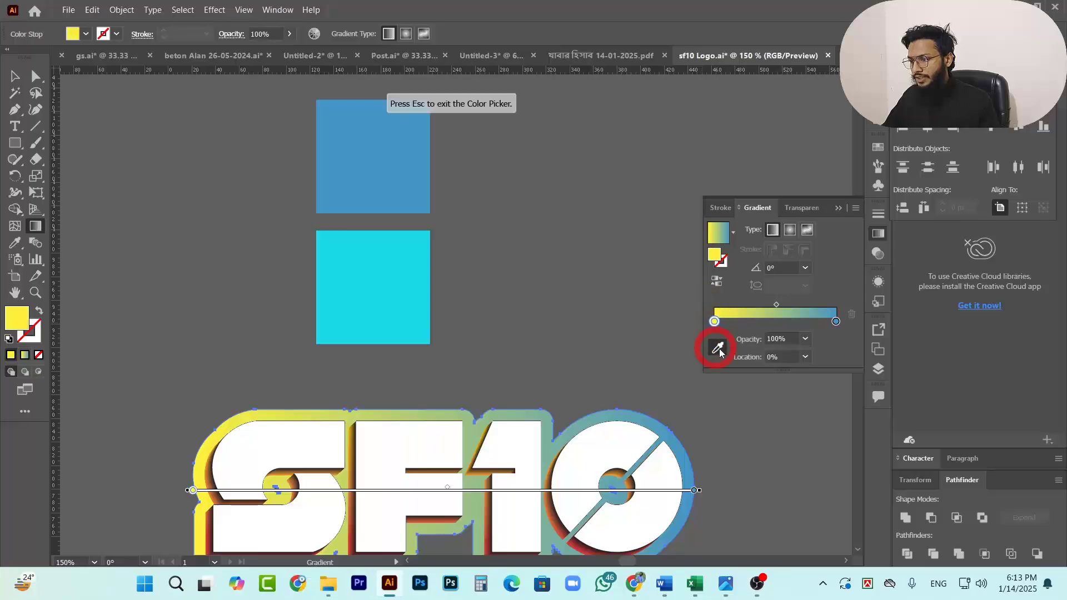
{"action": "left_click", "coordinate": [396, 274]}
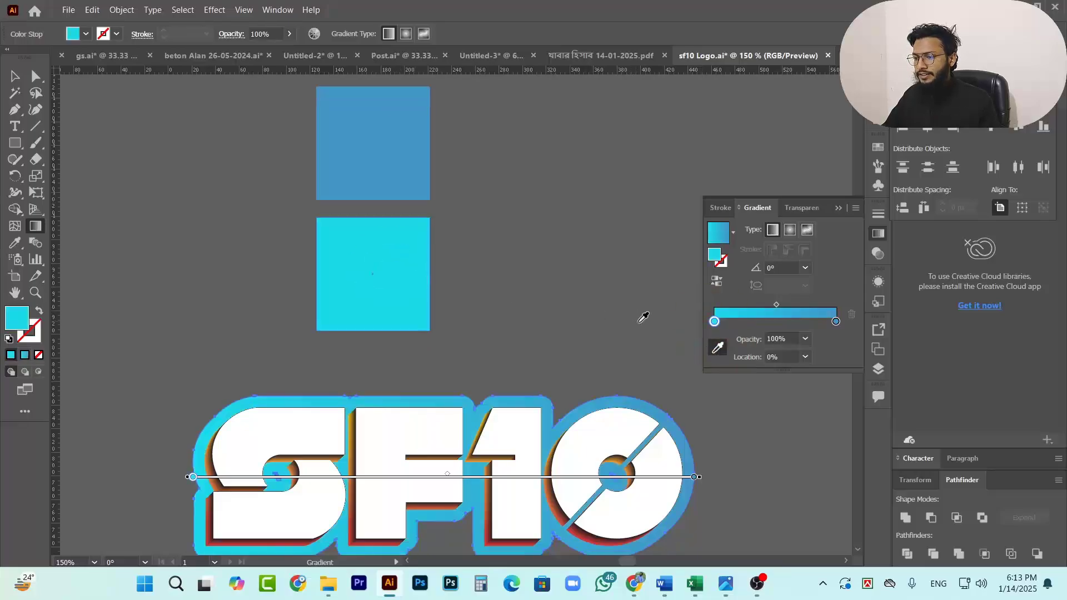
{"action": "scroll", "coordinate": [638, 314], "scroll_direction": "down", "scroll_amount": 1}
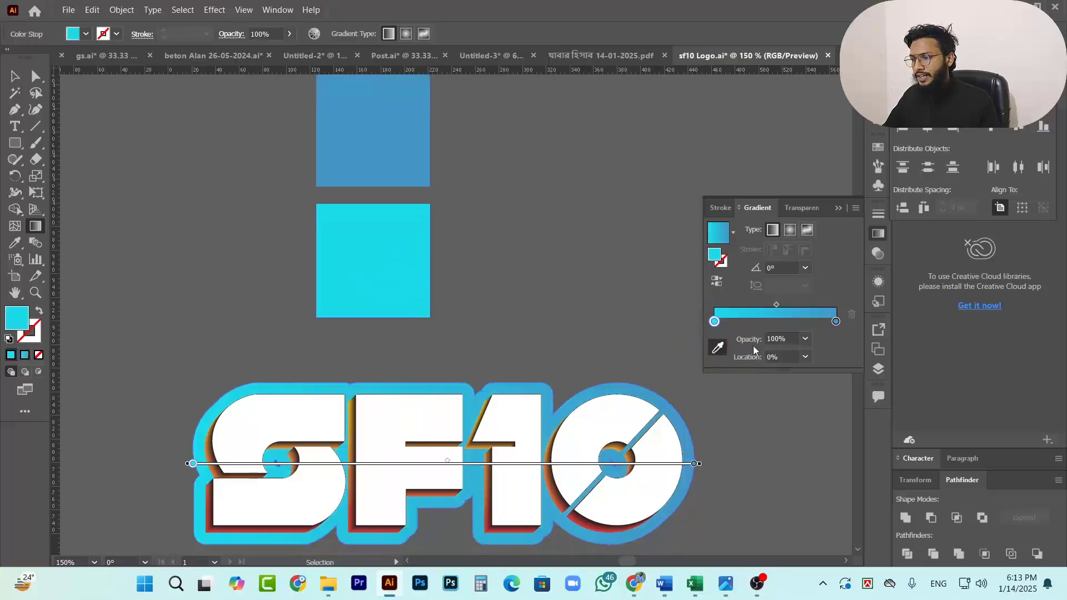
Redirect the outline's gradient vertically from cyan above to darker blue below, centre it on the logo and deselect.
{"action": "left_click", "coordinate": [838, 208]}
{"action": "scroll", "coordinate": [645, 256], "scroll_direction": "down", "scroll_amount": 2}
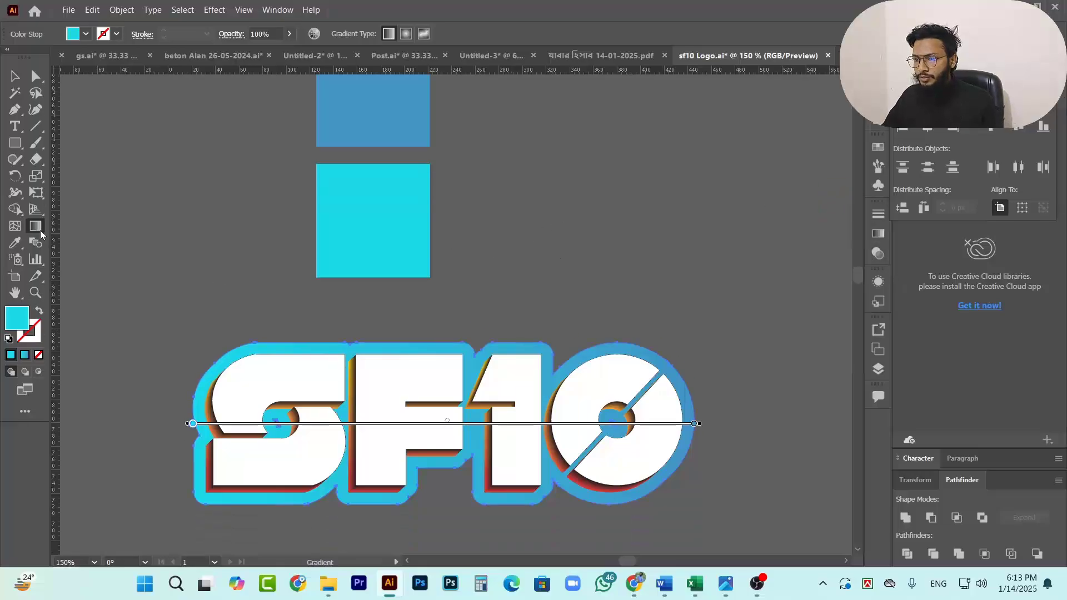
{"action": "scroll", "coordinate": [353, 350], "scroll_direction": "down", "scroll_amount": 2}
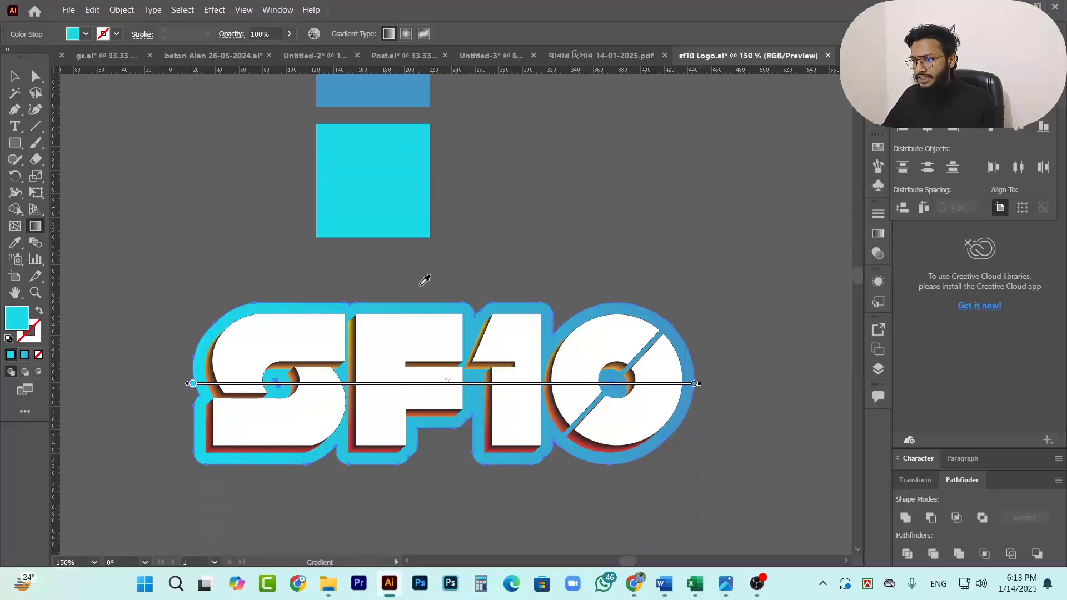
{"action": "left_click", "coordinate": [40, 229]}
{"action": "scroll", "coordinate": [593, 352], "scroll_direction": "down", "scroll_amount": 2}
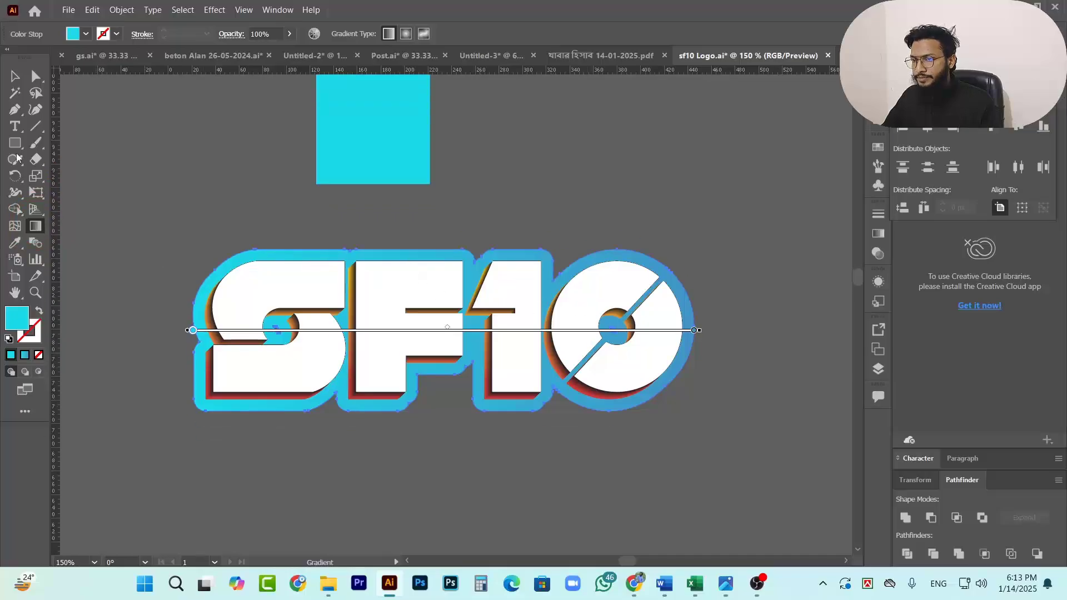
{"action": "left_click", "coordinate": [15, 77]}
{"action": "left_click", "coordinate": [40, 227]}
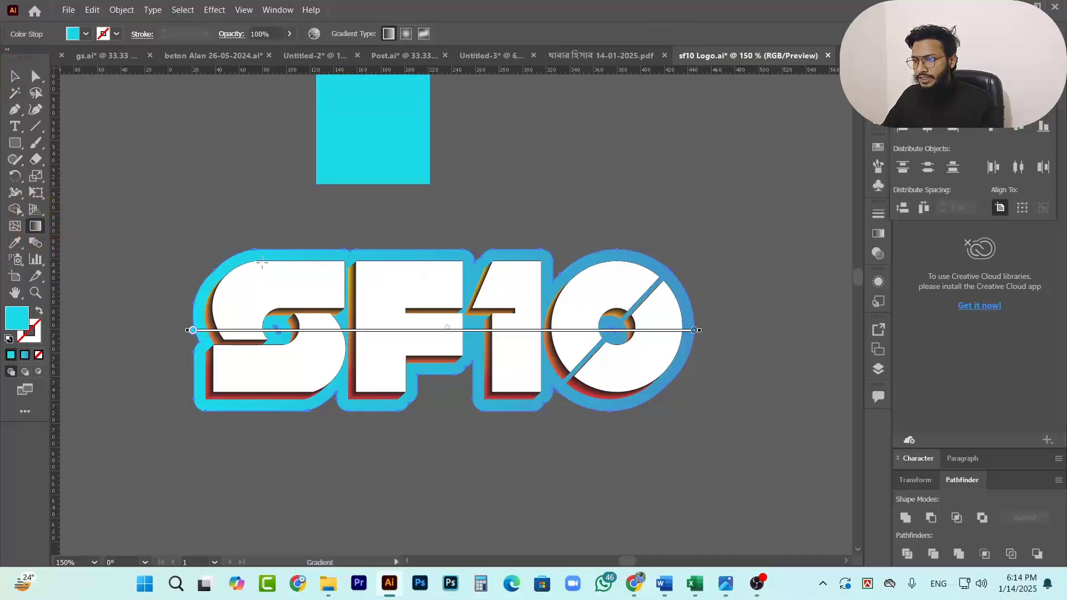
{"action": "left_click_drag", "start_coordinate": [461, 232], "coordinate": [461, 512]}
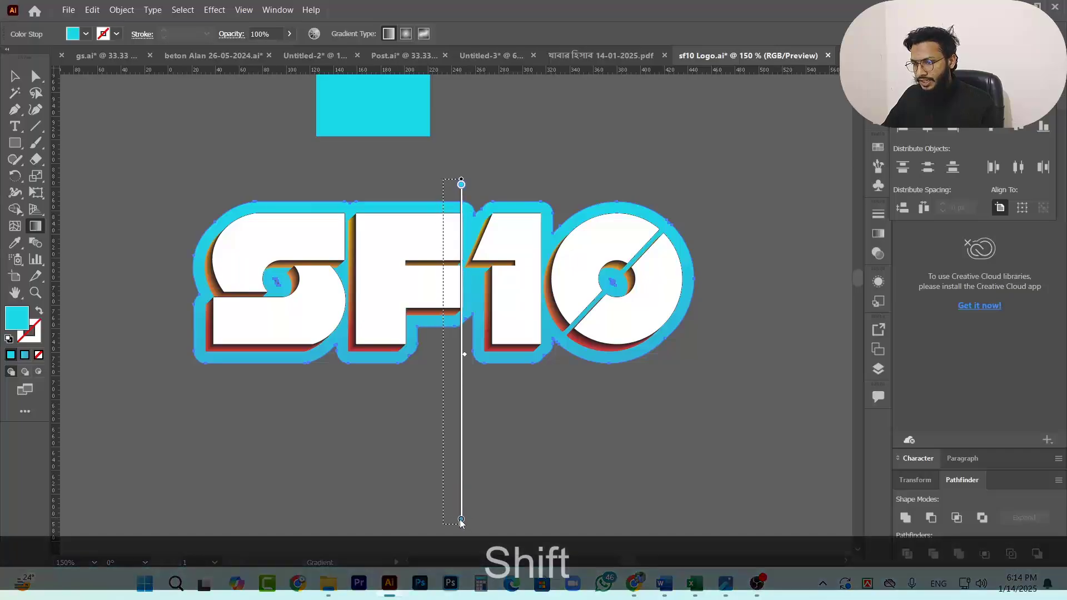
{"action": "left_click_drag", "start_coordinate": [461, 521], "coordinate": [443, 519]}
{"action": "left_click", "coordinate": [15, 76]}
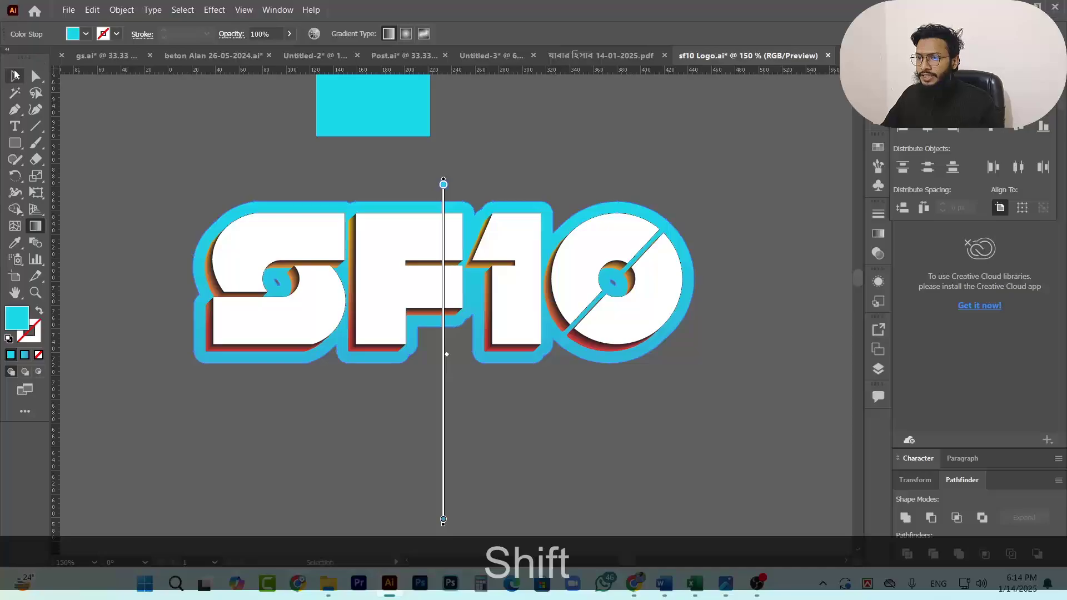
{"action": "left_click", "coordinate": [725, 275]}
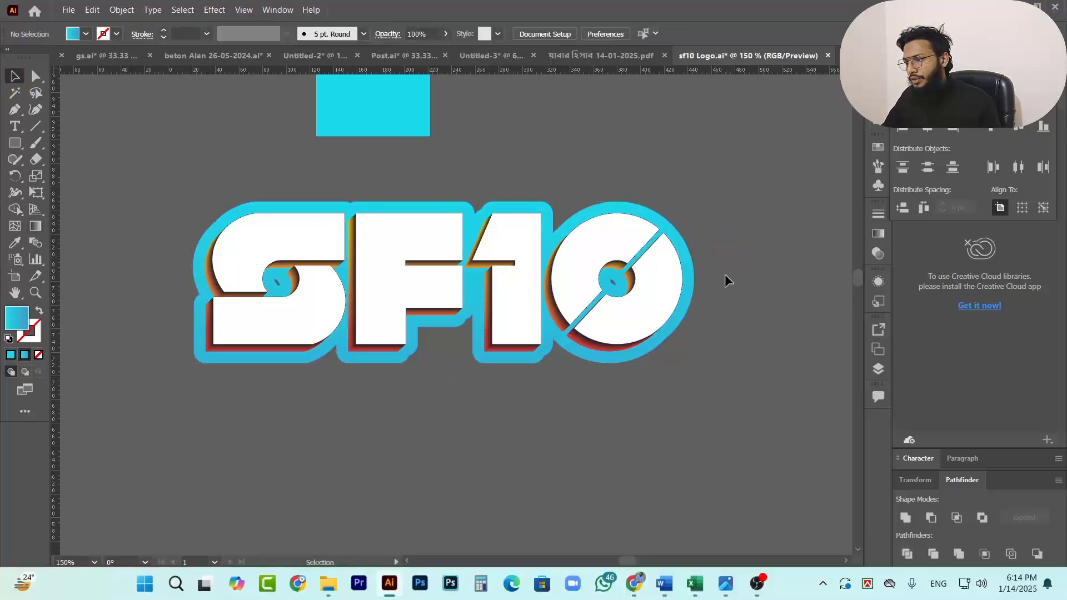
Duplicate the gradient outline slightly down and to the left, and fill the copy with red.
{"action": "left_click", "coordinate": [682, 252]}
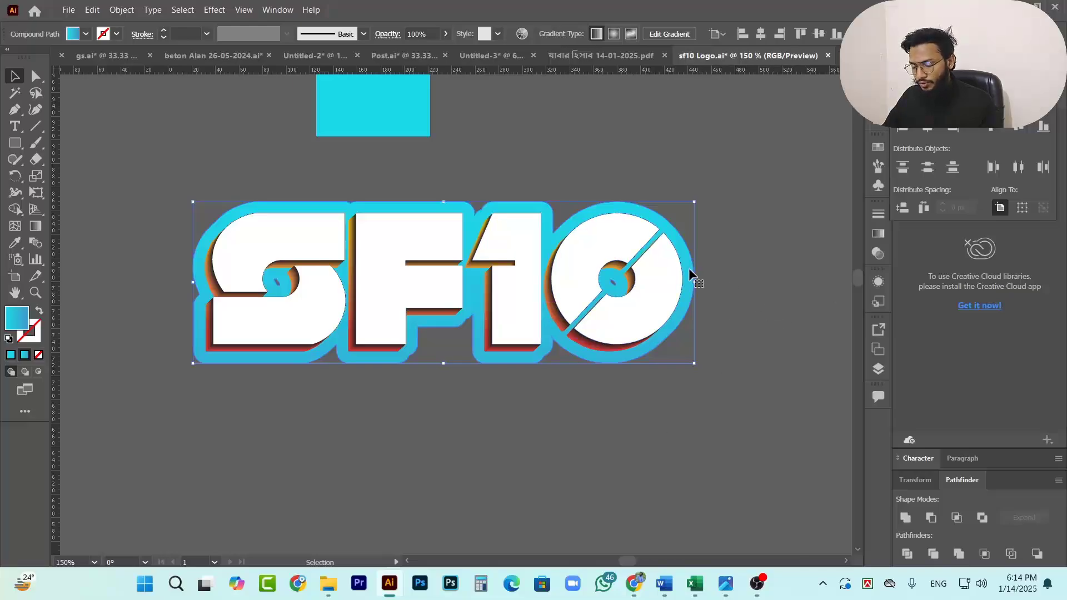
{"action": "mouse_move", "coordinate": [689, 272]}
{"action": "left_mouse_down"}
{"action": "mouse_move", "coordinate": [692, 287]}
{"action": "mouse_move", "coordinate": [678, 286]}
{"action": "left_mouse_up"}
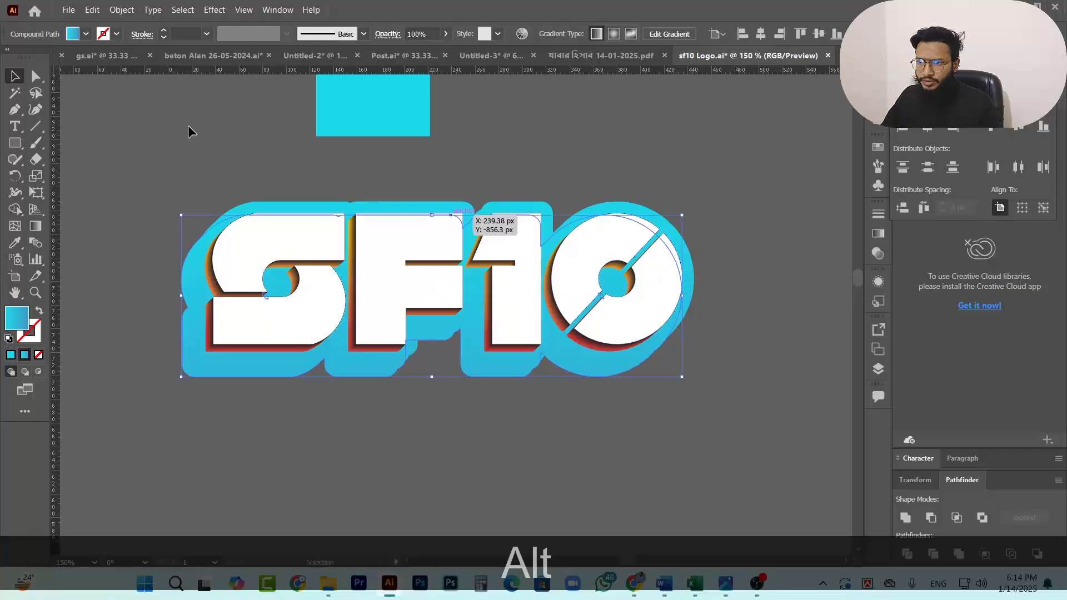
{"action": "left_click", "coordinate": [86, 34]}
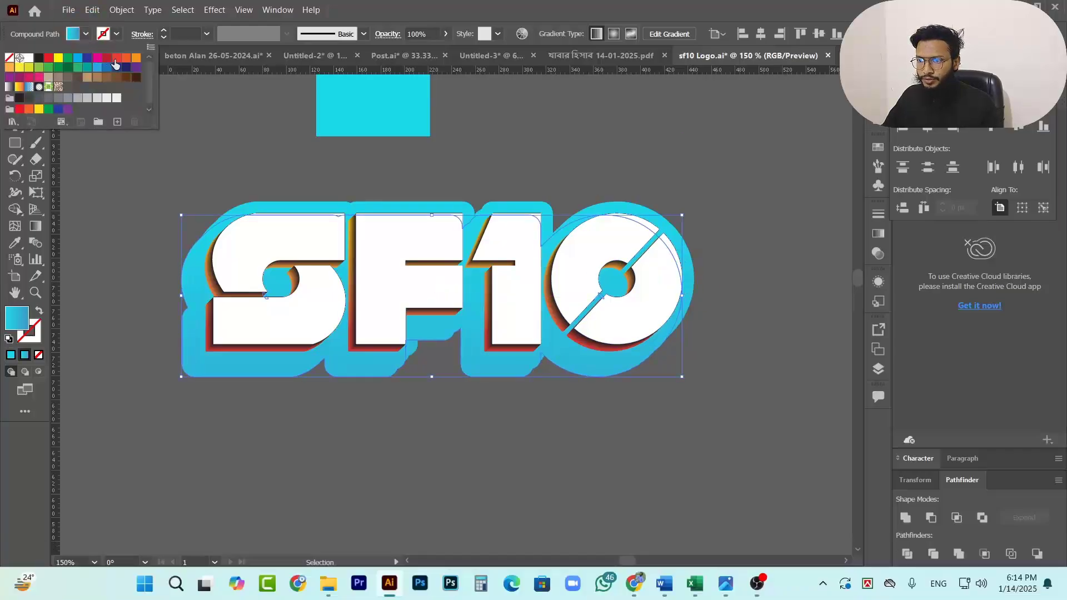
{"action": "left_click", "coordinate": [116, 59]}
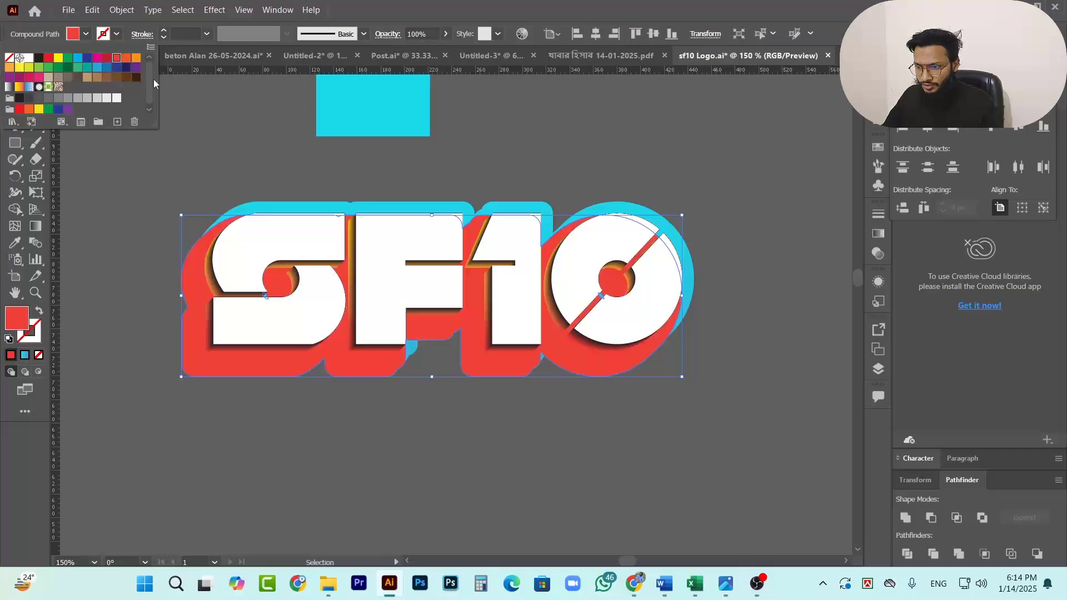
{"action": "left_click", "coordinate": [762, 158]}
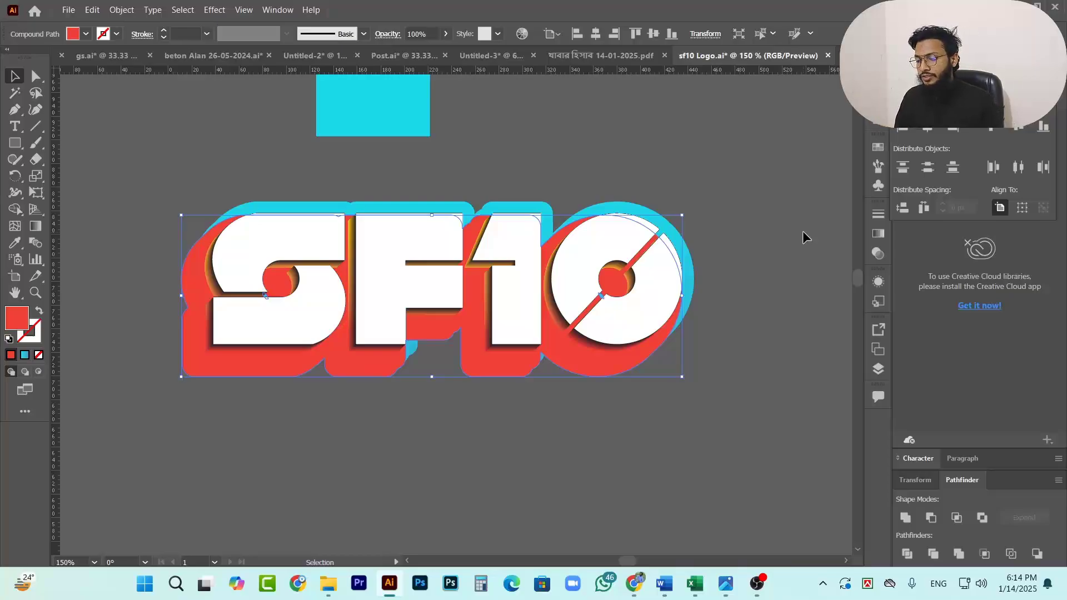
Send the red outline copy behind all the artwork and nudge it slightly further left.
{"action": "key", "text": "ctrl+shift"}
{"action": "key", "text": "ctrl+shift+bracketleft"}
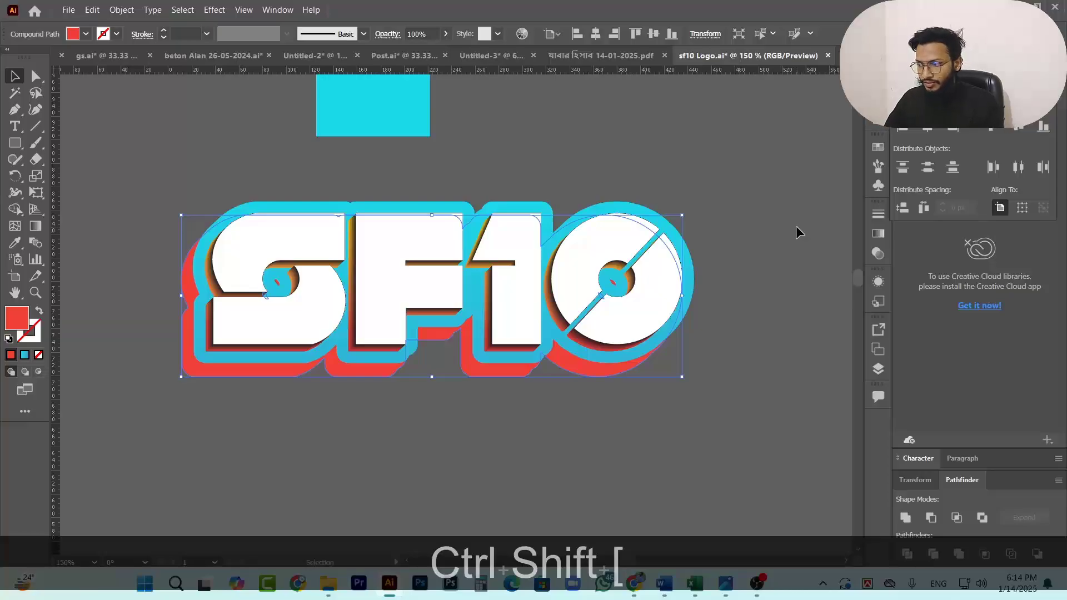
{"action": "key", "text": "Up"}
{"action": "key", "text": "Right"}
{"action": "key", "text": "Down"}
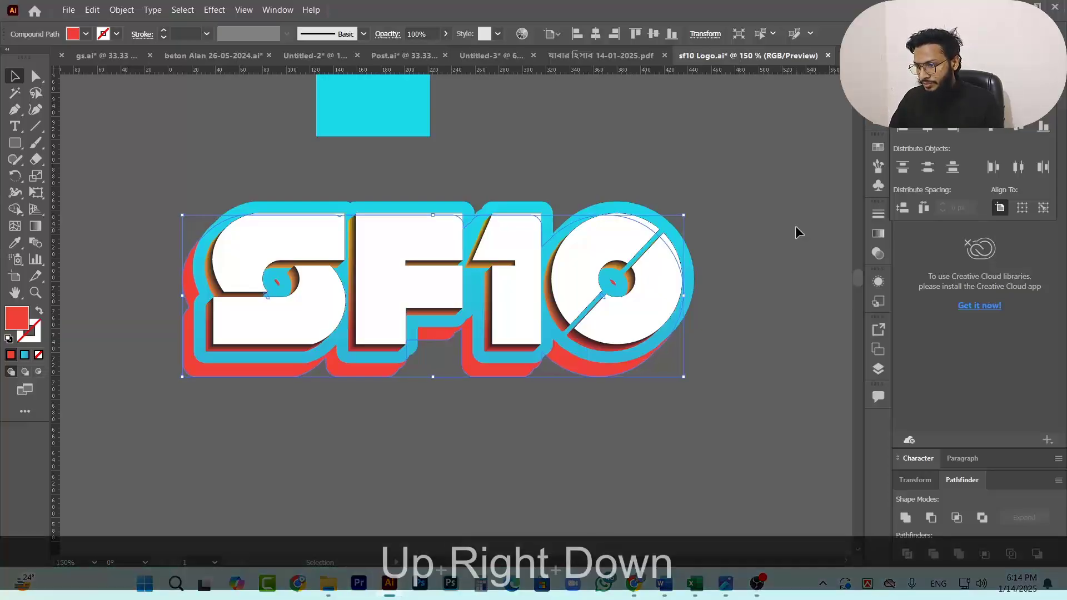
{"action": "key", "text": "Left"}
{"action": "key", "text": "Left"}
{"action": "key", "text": "Left"}
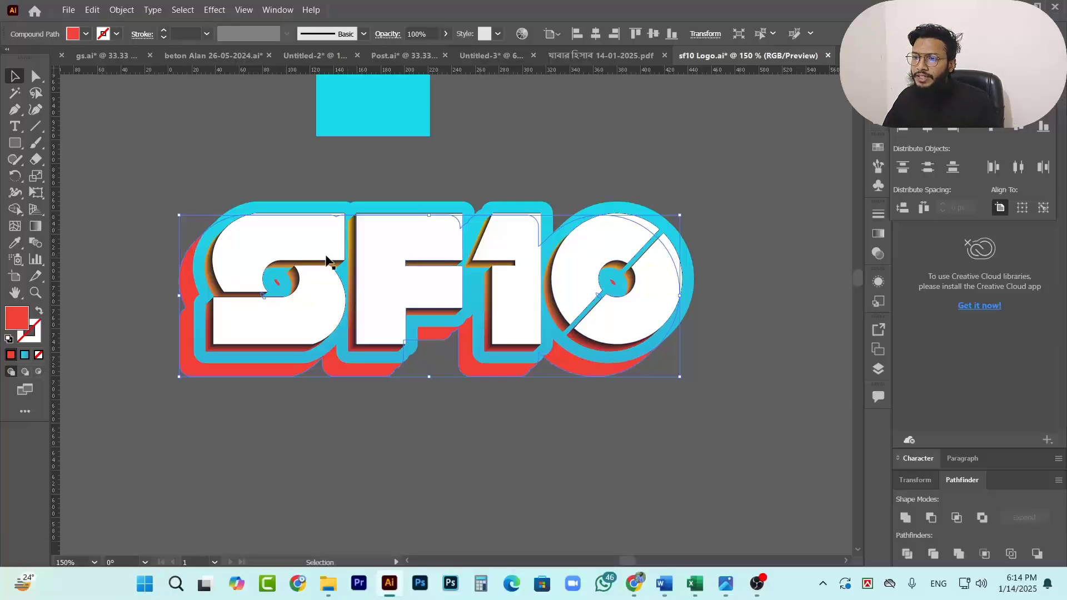
Replace the rear outline copy's red fill with the blue gradient sampled from the front outline.
{"action": "scroll", "coordinate": [267, 251], "scroll_direction": "up", "scroll_amount": 2}
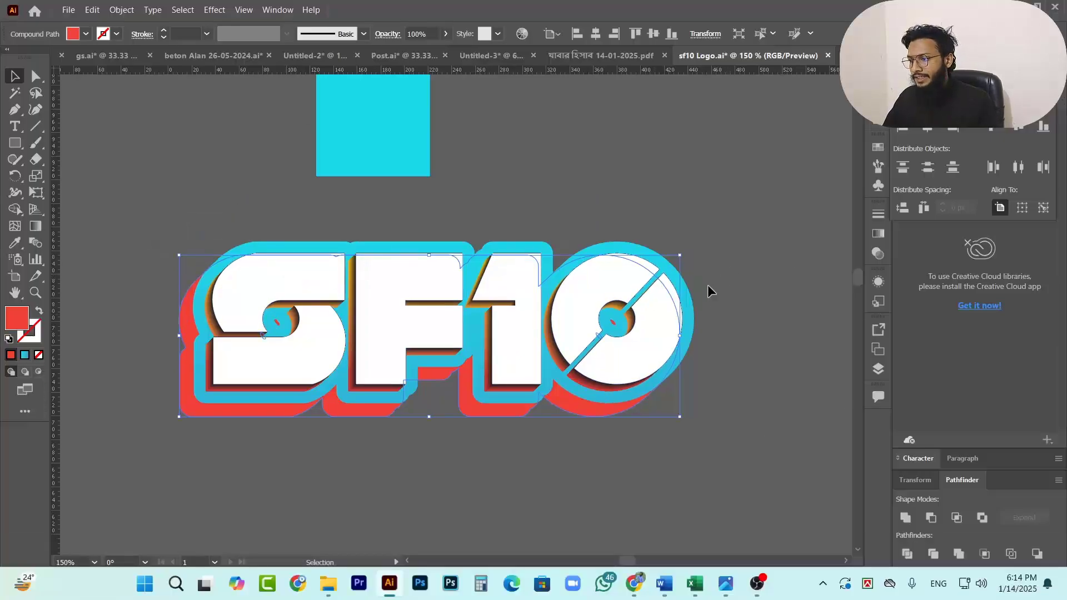
{"action": "scroll", "coordinate": [156, 225], "scroll_direction": "down", "scroll_amount": 1}
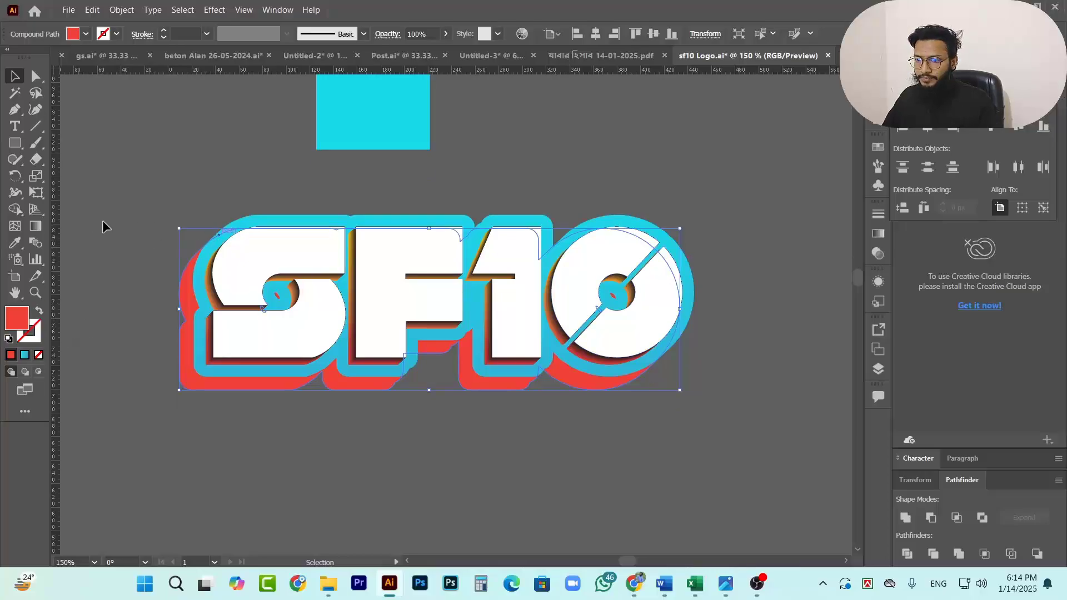
{"action": "left_click", "coordinate": [15, 244]}
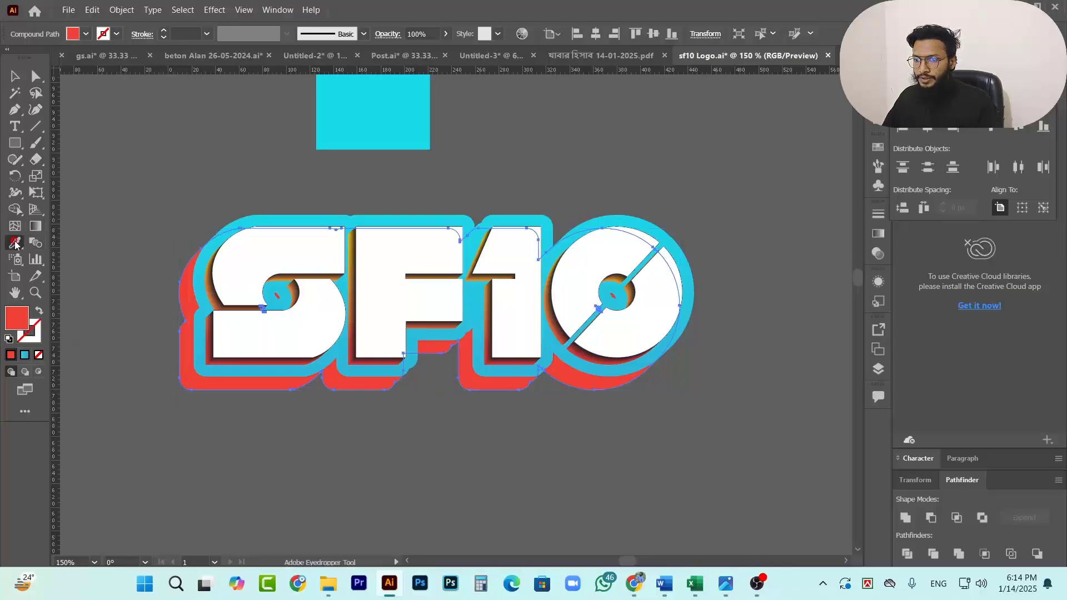
{"action": "left_click", "coordinate": [664, 224]}
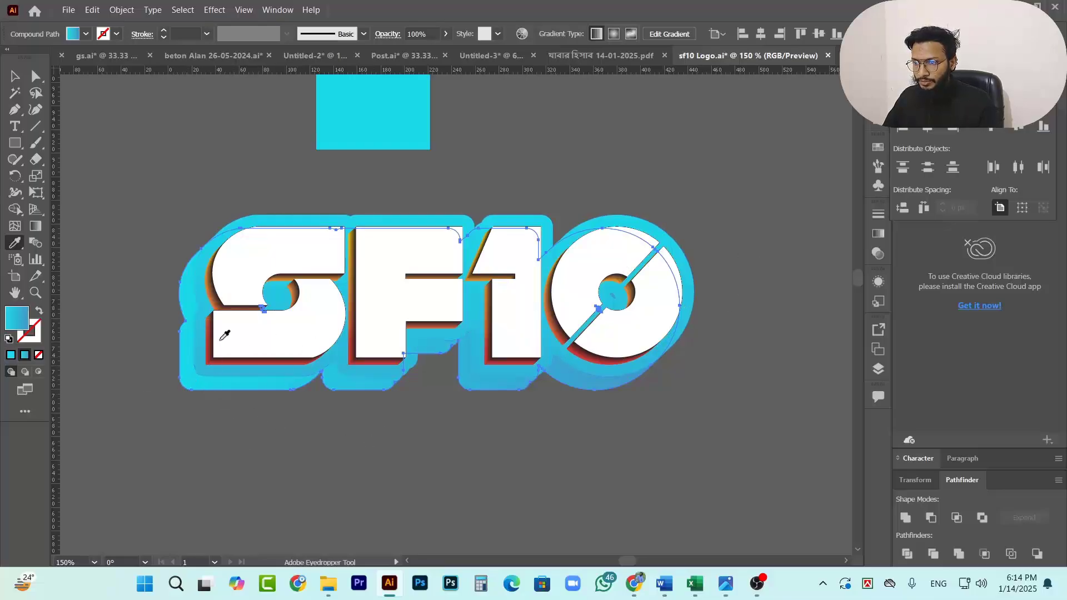
Redirect the rear outline copy's gradient vertically from cyan above the logo to darker blue below it, and deselect.
{"action": "left_click", "coordinate": [34, 224]}
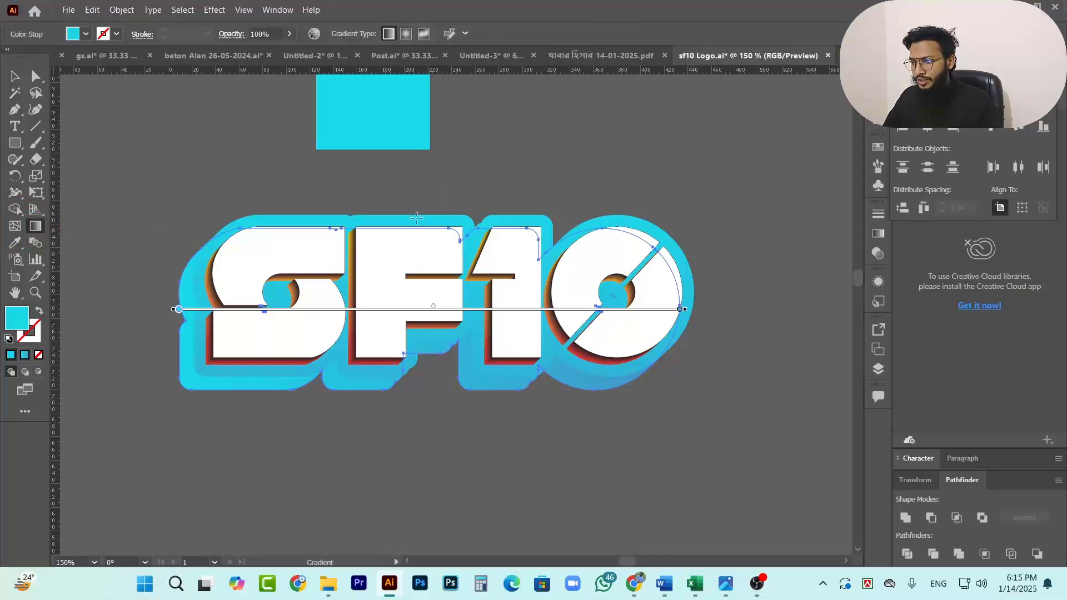
{"action": "left_click_drag", "start_coordinate": [416, 217], "coordinate": [413, 398]}
{"action": "key", "text": "shift"}
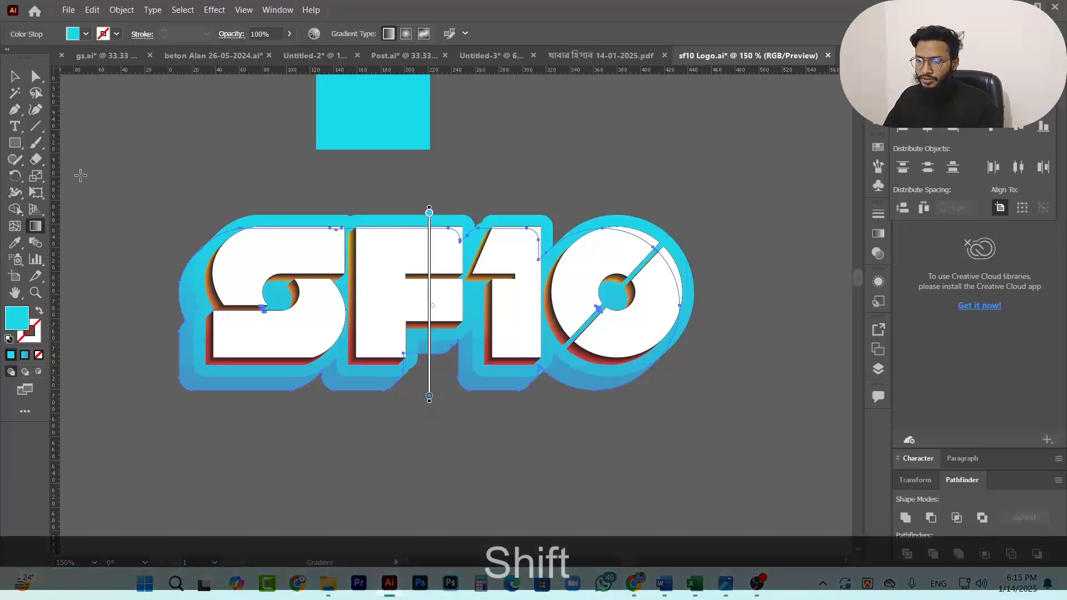
{"action": "left_click", "coordinate": [15, 77]}
{"action": "left_click", "coordinate": [639, 142]}
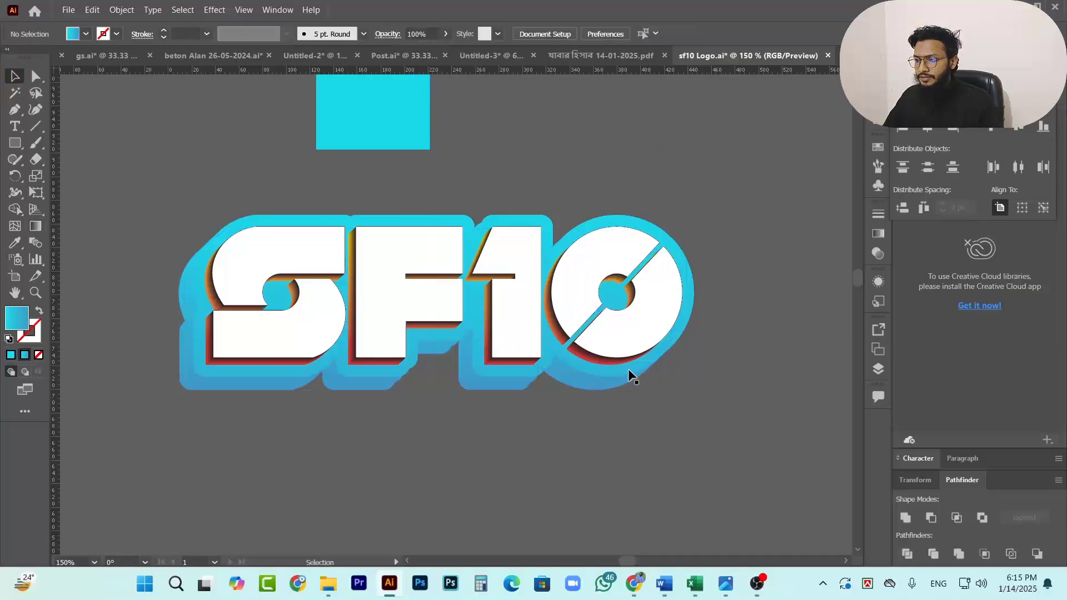
{"action": "scroll", "coordinate": [640, 375], "scroll_direction": "down", "scroll_amount": 3}
{"action": "scroll", "coordinate": [528, 397], "scroll_direction": "up", "scroll_amount": 1}
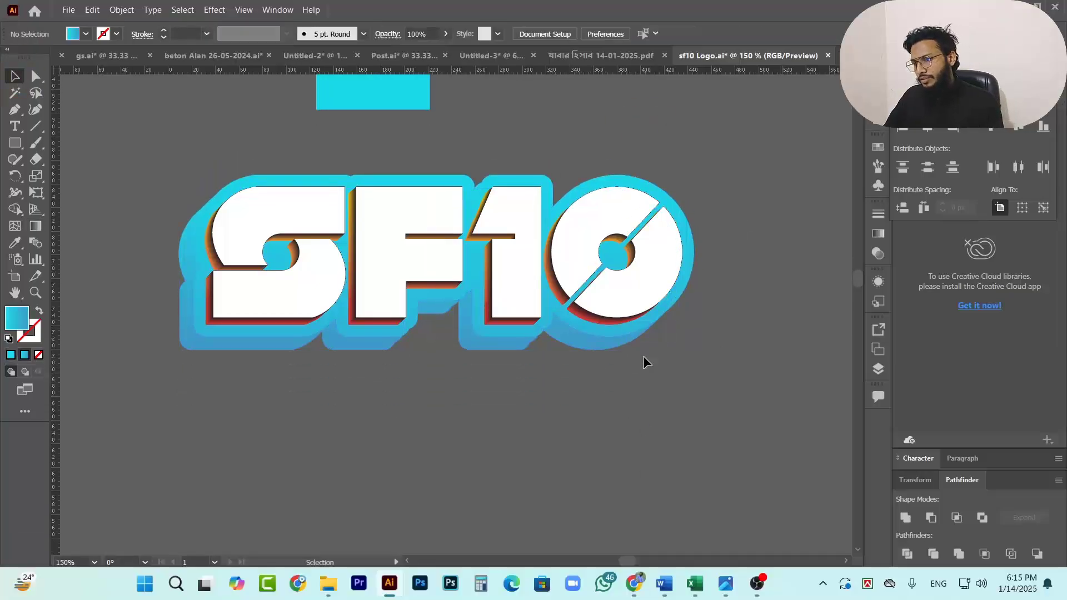
{"action": "scroll", "coordinate": [456, 424], "scroll_direction": "up", "scroll_amount": 1}
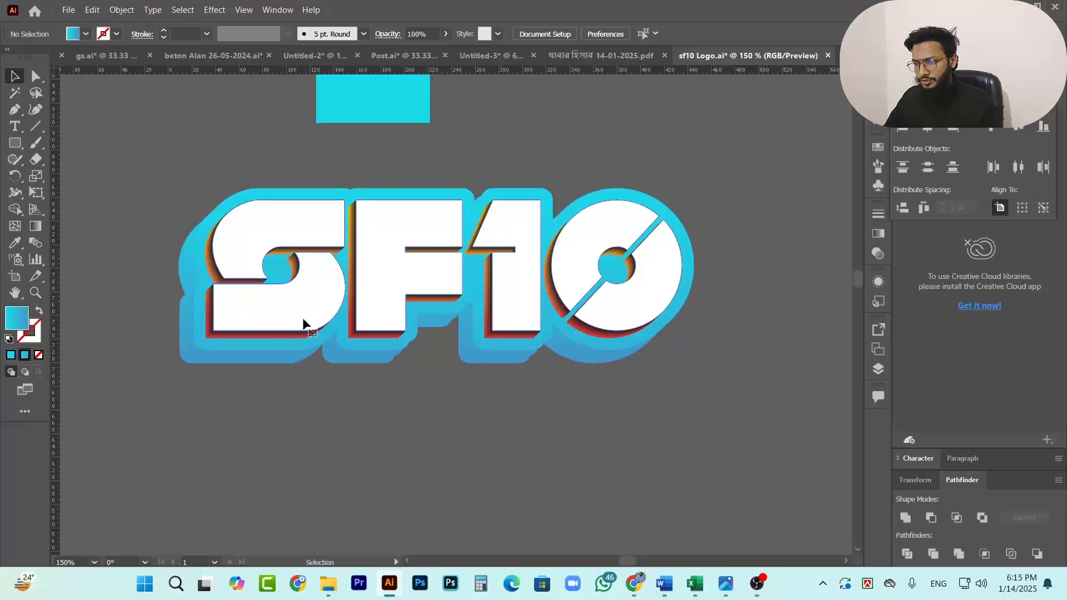
{"action": "left_click", "coordinate": [305, 323]}
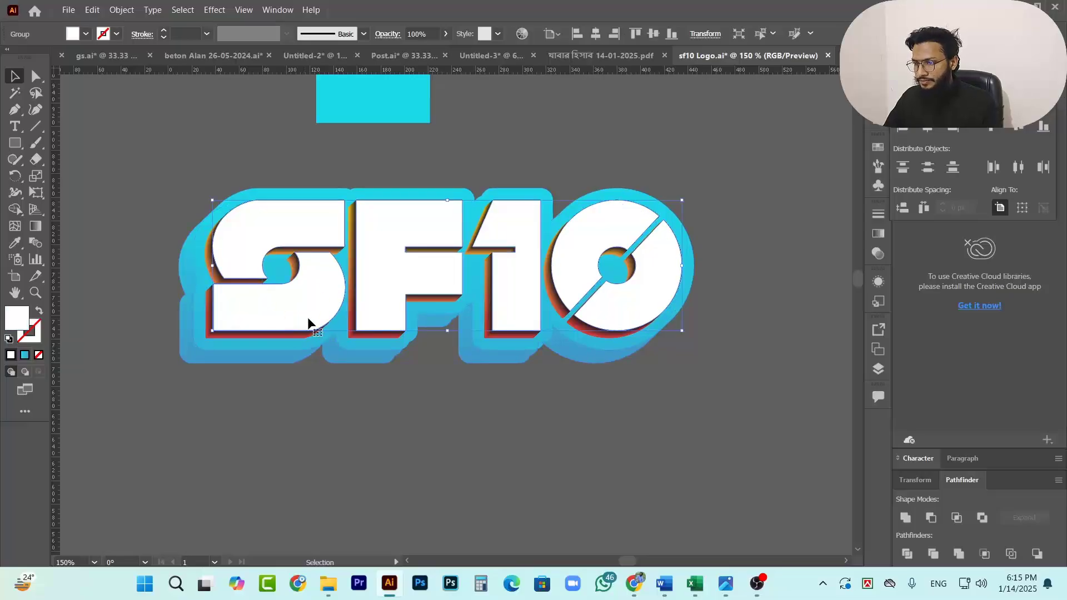
{"action": "key", "text": "ctrl+z"}
{"action": "key", "text": "ctrl+z"}
{"action": "key", "text": "ctrl+z"}
{"action": "key", "text": "ctrl+z"}
{"action": "key", "text": "ctrl+z"}
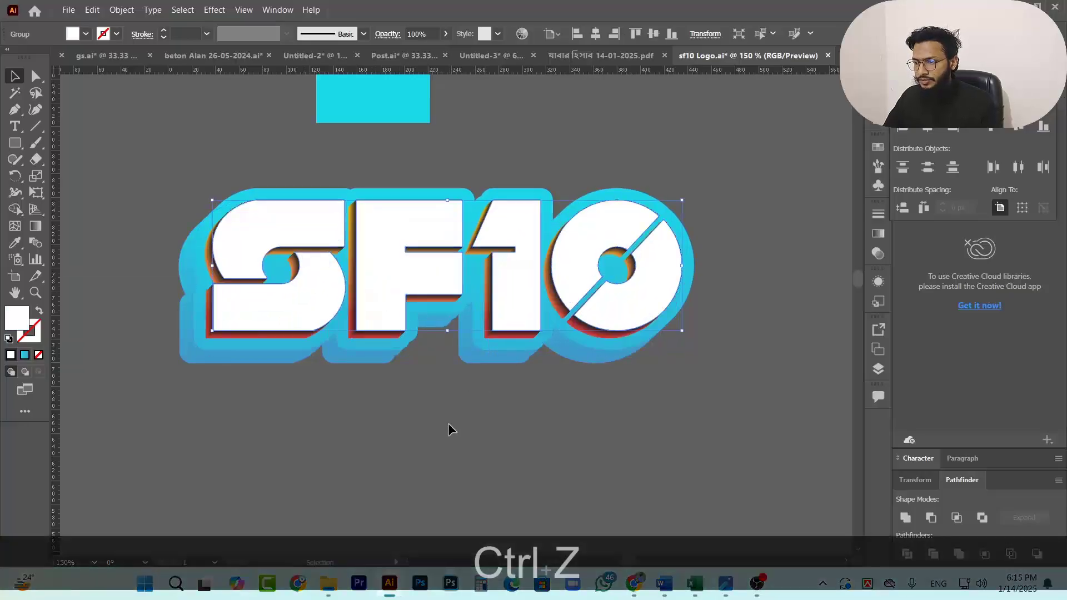
{"action": "key", "text": "ctrl+z"}
{"action": "key", "text": "ctrl+z"}
{"action": "key", "text": "ctrl+z"}
{"action": "key", "text": "ctrl+z"}
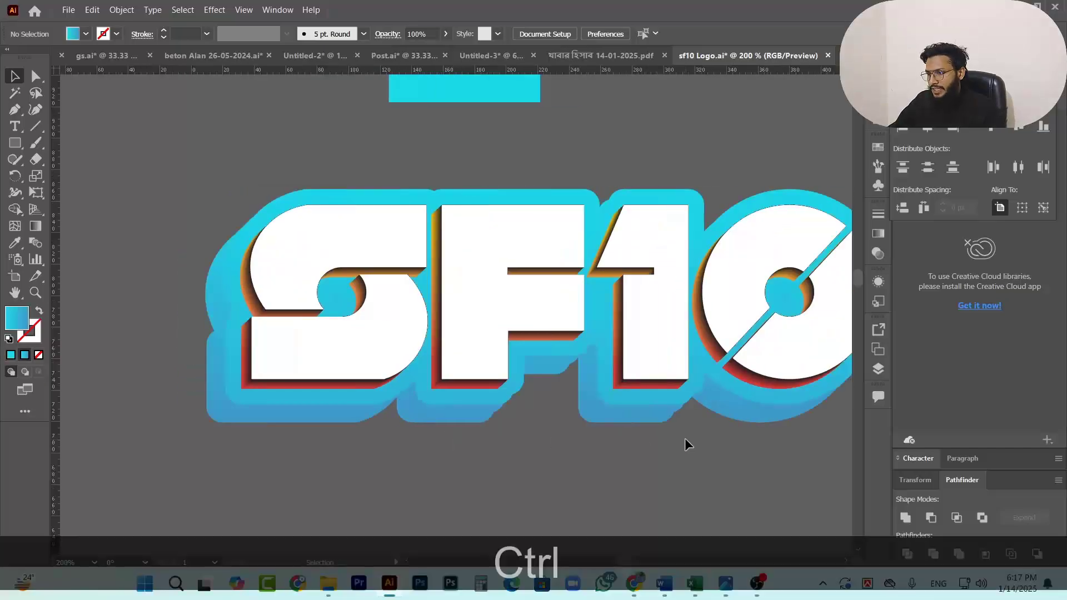
Copy the front blue gradient outline and paste the duplicate in front at the same position.
{"action": "scroll", "coordinate": [685, 438], "scroll_direction": "down", "scroll_amount": 5}
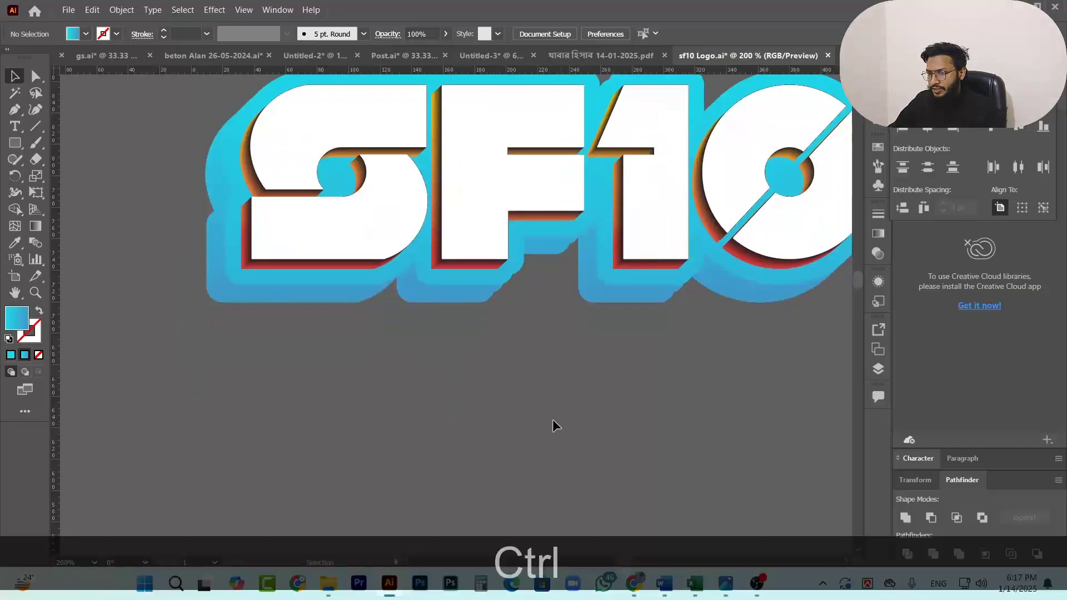
{"action": "scroll", "coordinate": [553, 419], "scroll_direction": "up", "scroll_amount": 2}
{"action": "left_click", "coordinate": [232, 322], "text": "ctrl"}
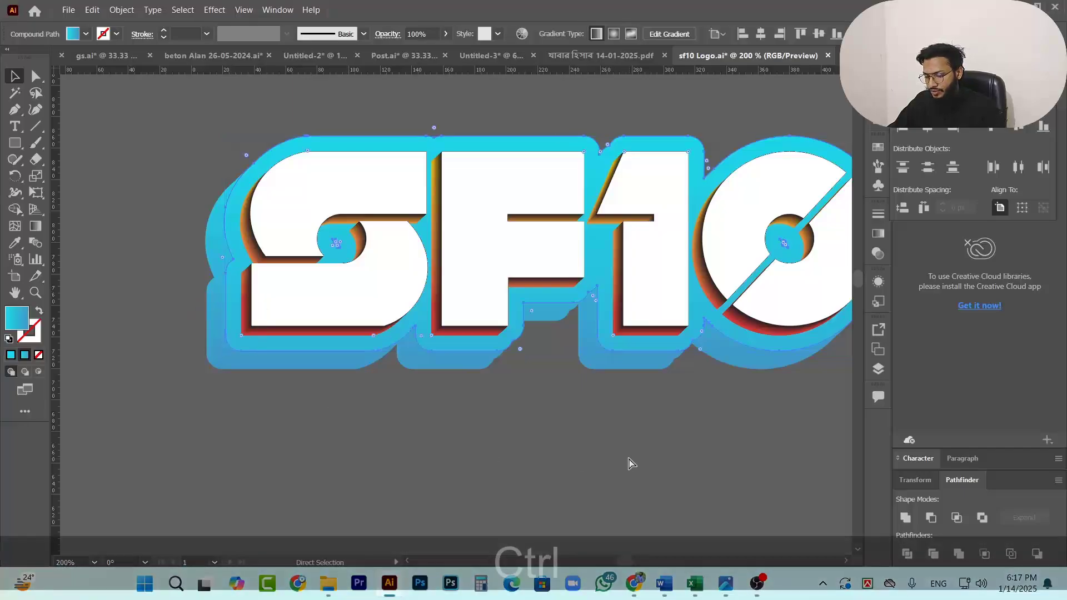
{"action": "key", "text": "ctrl+c"}
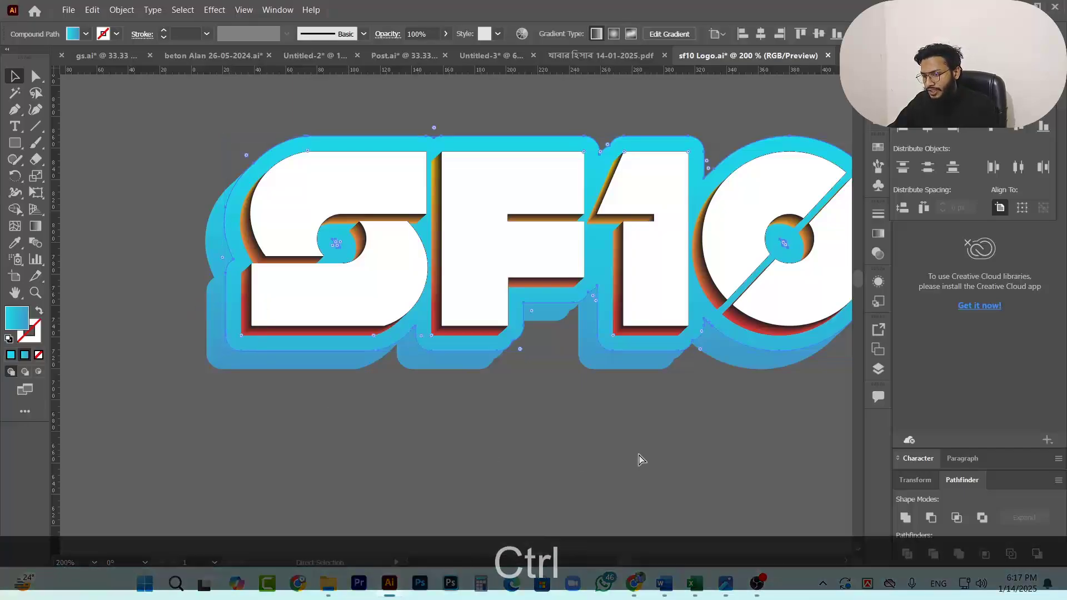
{"action": "key", "text": "ctrl+f"}
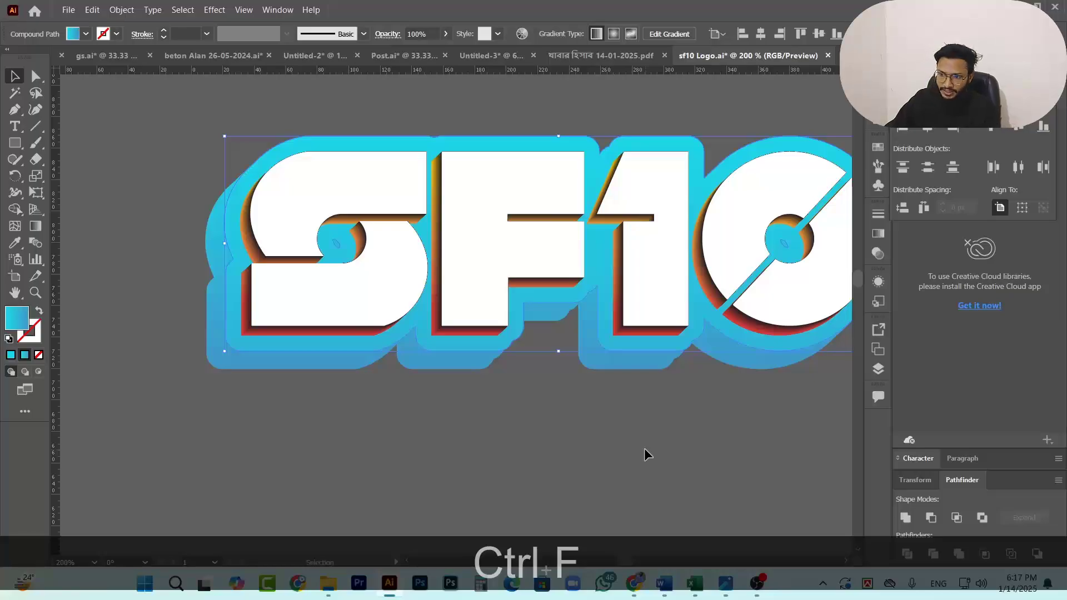
{"action": "left_click_drag", "start_coordinate": [448, 346], "coordinate": [634, 503]}
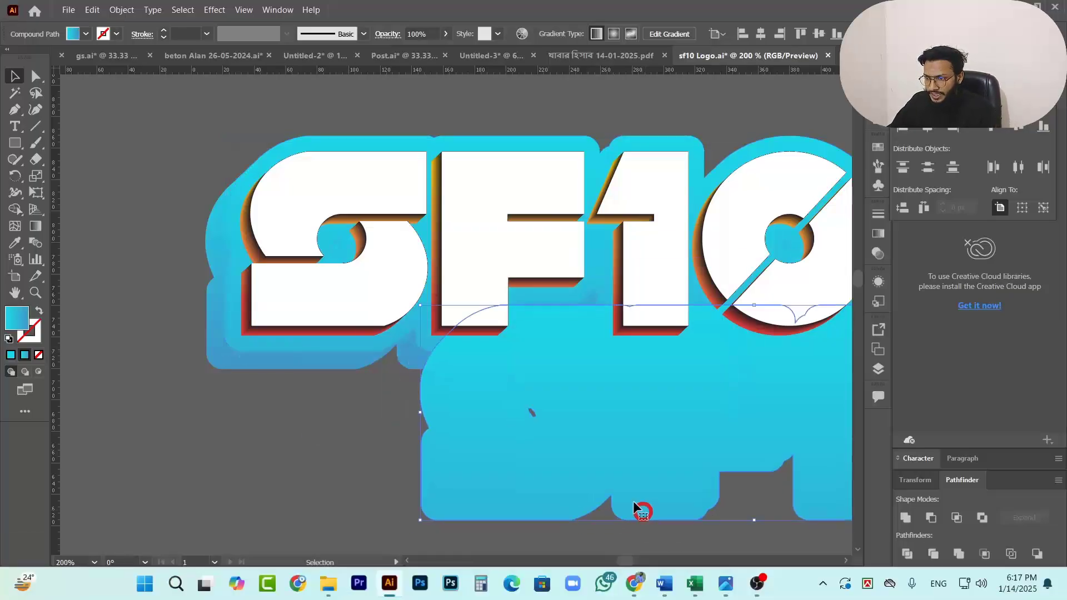
{"action": "left_click_drag", "start_coordinate": [290, 346], "coordinate": [248, 396]}
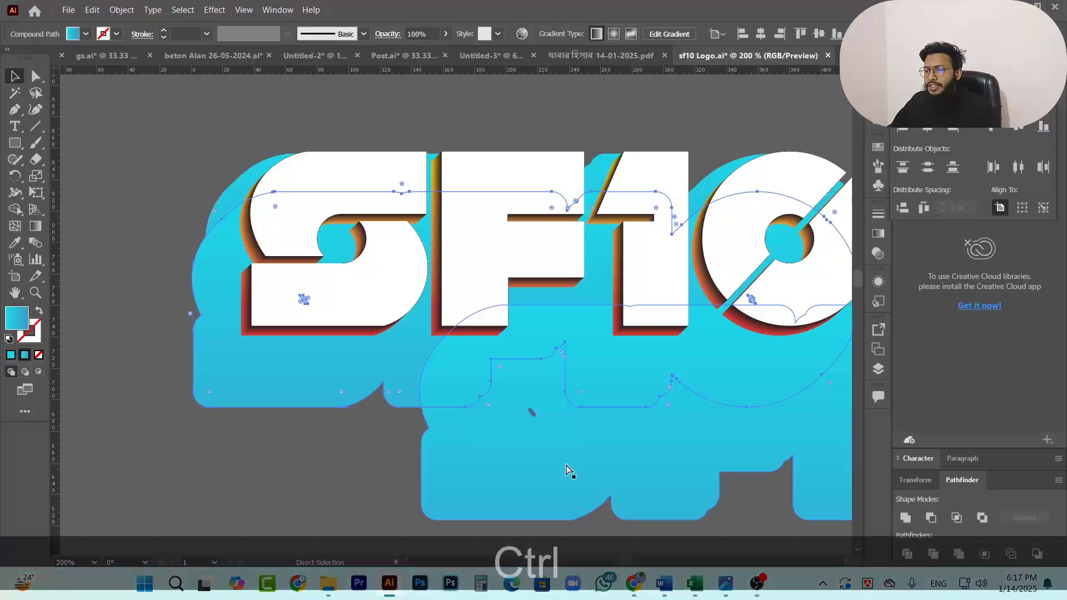
{"action": "key", "text": "ctrl+z"}
{"action": "key", "text": "ctrl+z"}
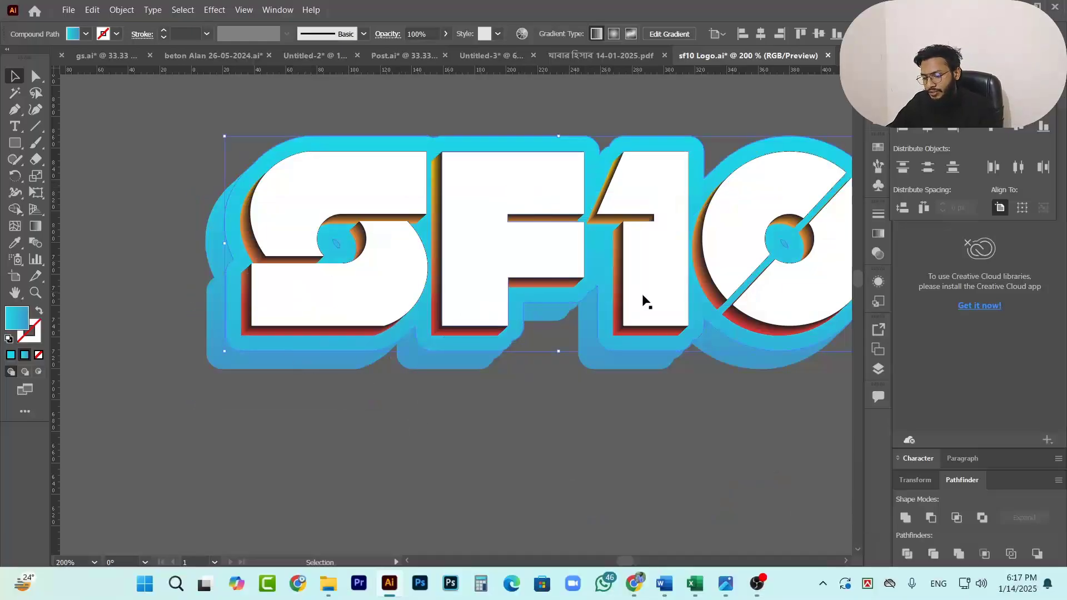
Hide the duplicate of the front outline.
{"action": "key", "text": "ctrl"}
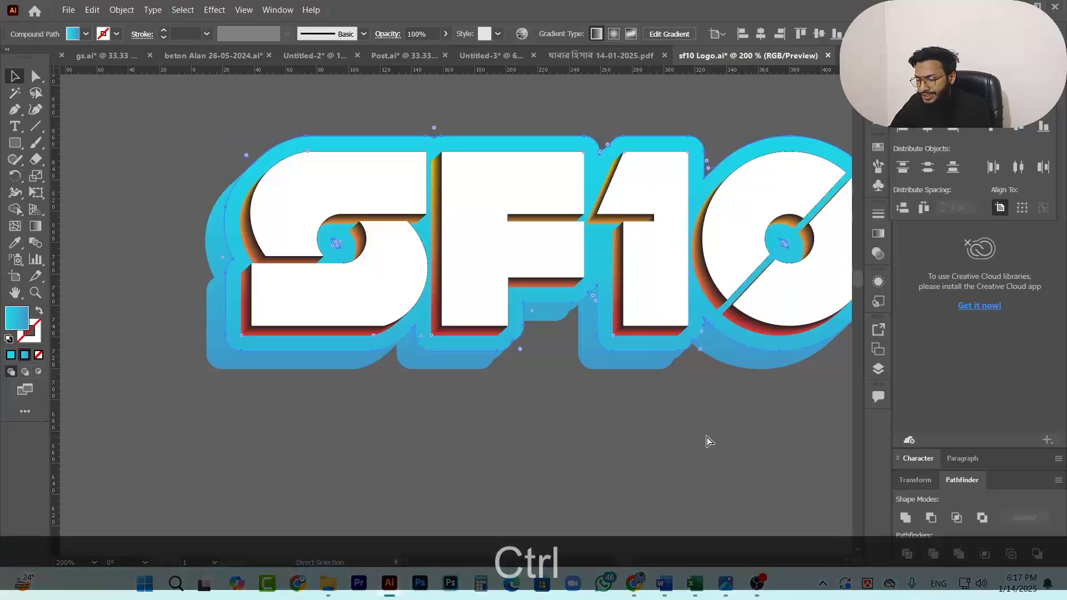
{"action": "key", "text": "ctrl+3"}
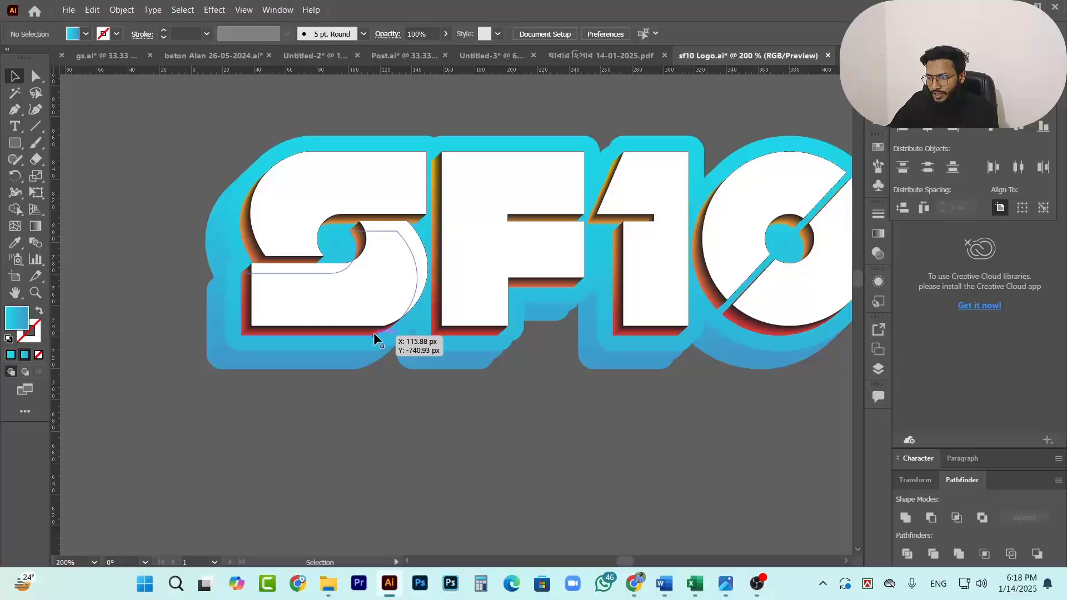
{"action": "left_click_drag", "start_coordinate": [396, 342], "coordinate": [428, 517]}
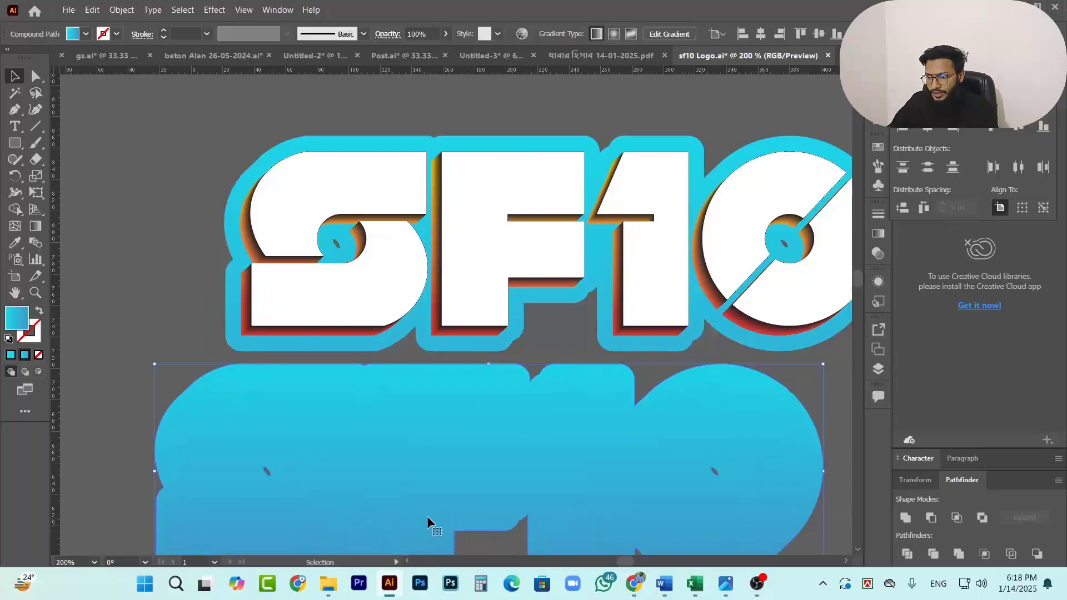
{"action": "key", "text": "ctrl"}
{"action": "key", "text": "ctrl+z"}
{"action": "key", "text": "ctrl+z"}
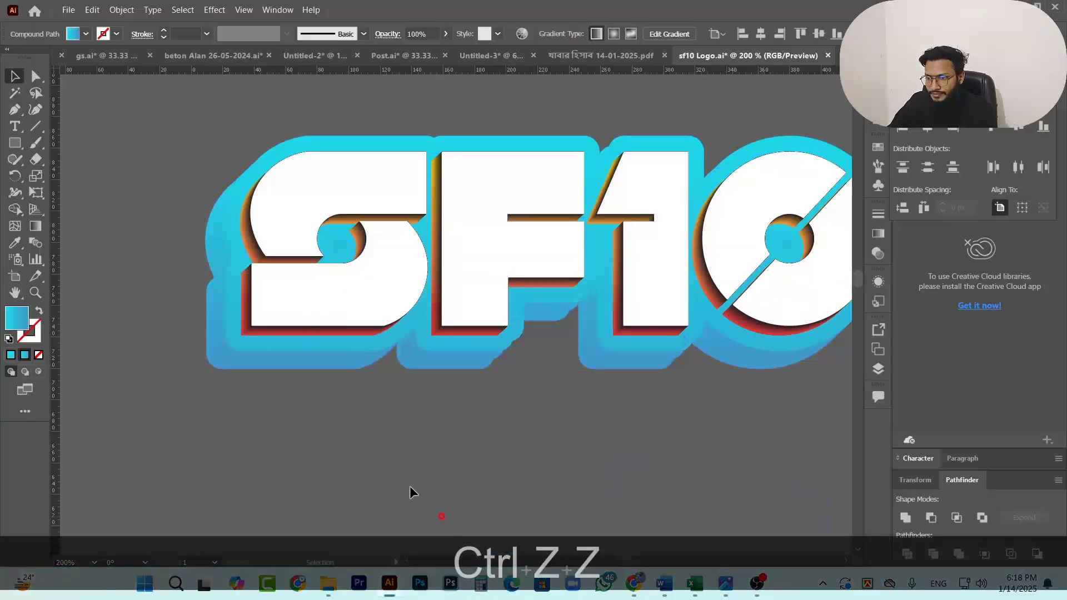
{"action": "left_click_drag", "start_coordinate": [228, 327], "coordinate": [513, 487]}
{"action": "key", "text": "ctrl+z"}
{"action": "left_click", "coordinate": [334, 445]}
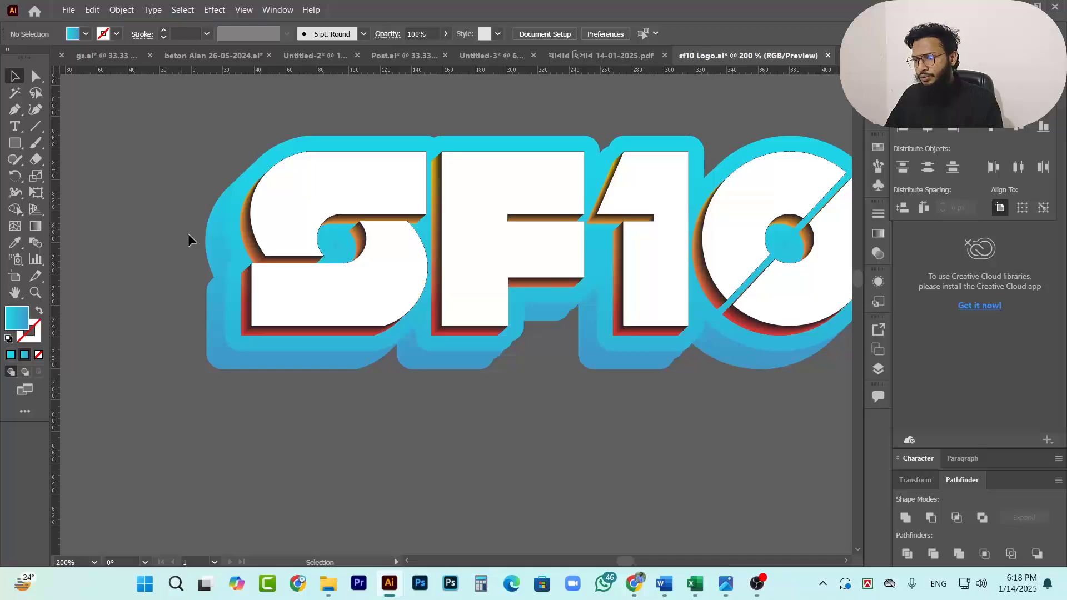
Select the front outline and its offset rear copy, blend them into a continuous blue depth, and deselect.
{"action": "left_click", "coordinate": [229, 315]}
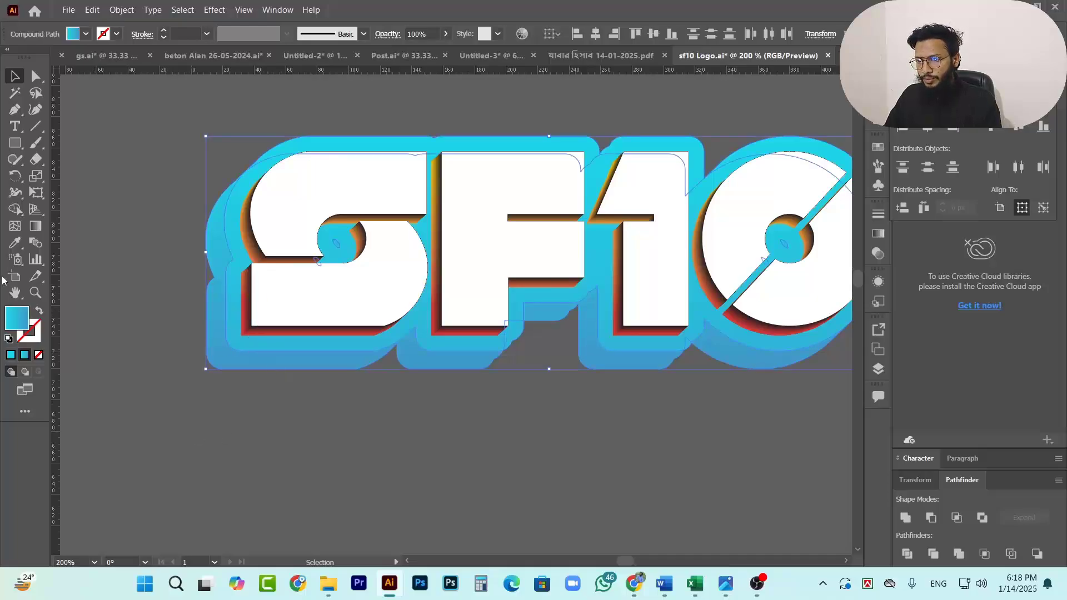
{"action": "left_click", "coordinate": [35, 243]}
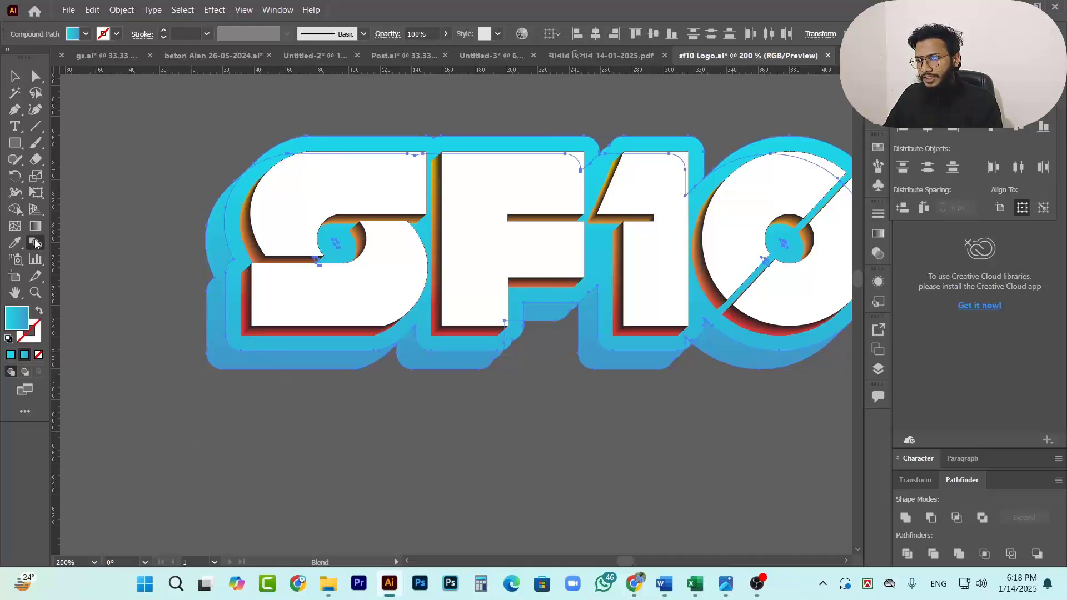
{"action": "left_click", "coordinate": [228, 295]}
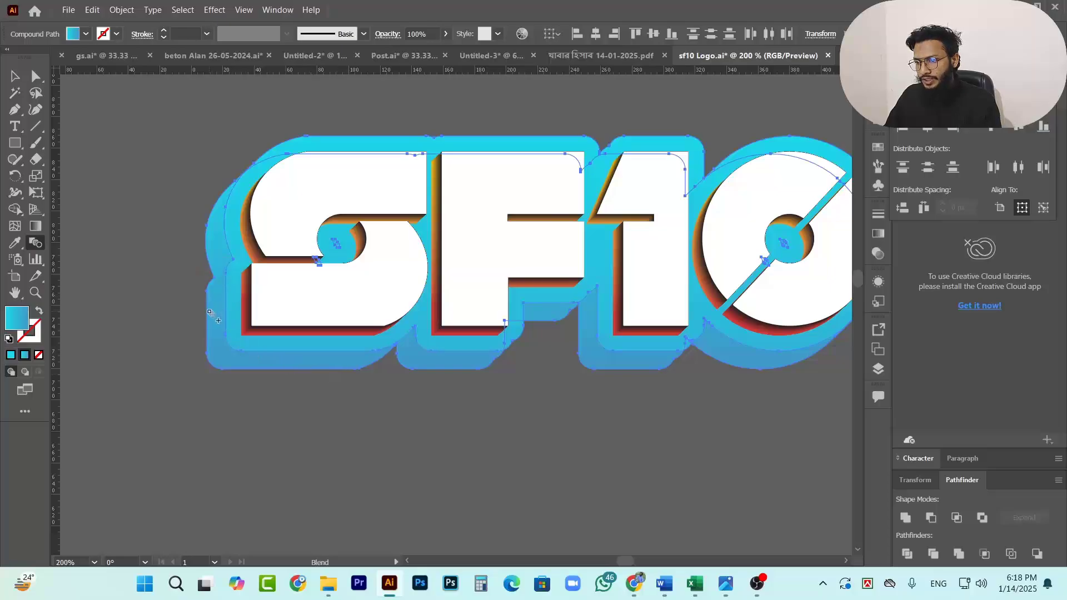
{"action": "left_click", "coordinate": [210, 315]}
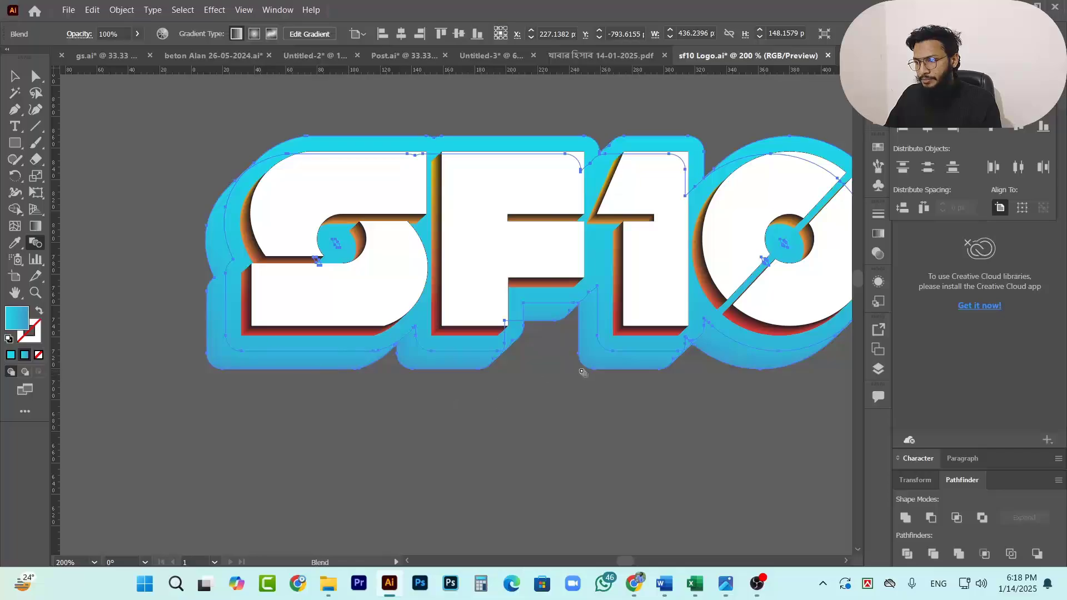
{"action": "left_click", "coordinate": [12, 78]}
{"action": "left_click", "coordinate": [282, 385]}
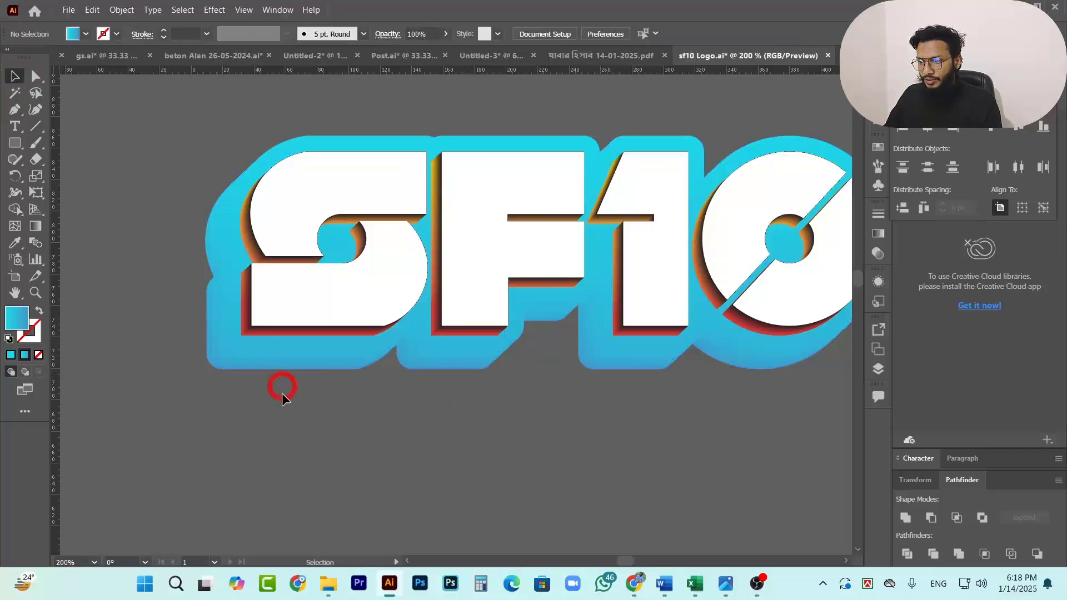
{"action": "scroll", "coordinate": [212, 356], "scroll_direction": "up", "scroll_amount": 3}
{"action": "scroll", "coordinate": [396, 288], "scroll_direction": "down", "scroll_amount": 2}
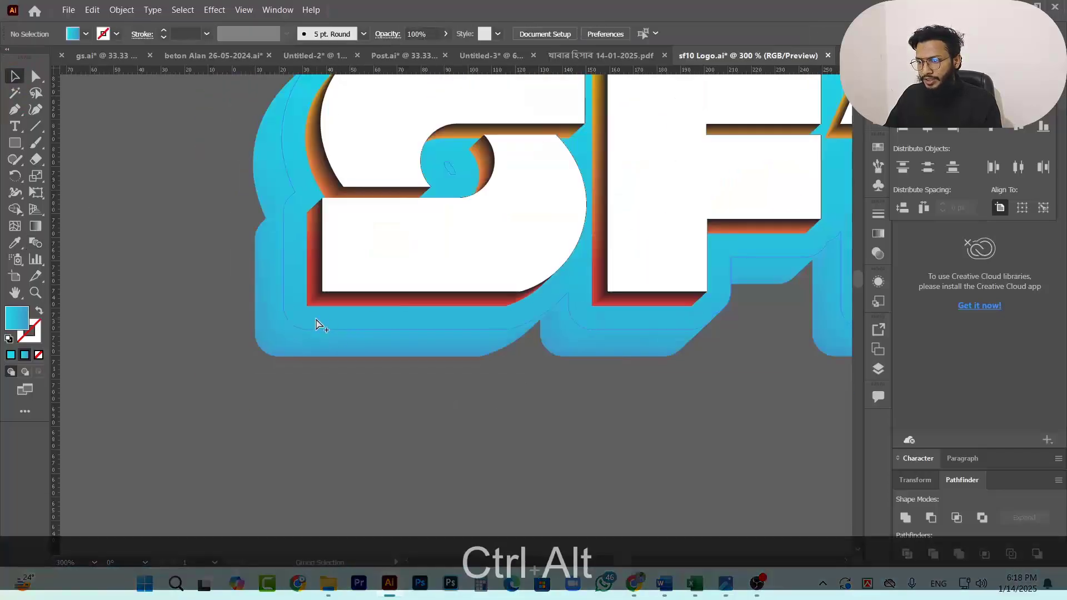
{"action": "key", "text": "ctrl+z"}
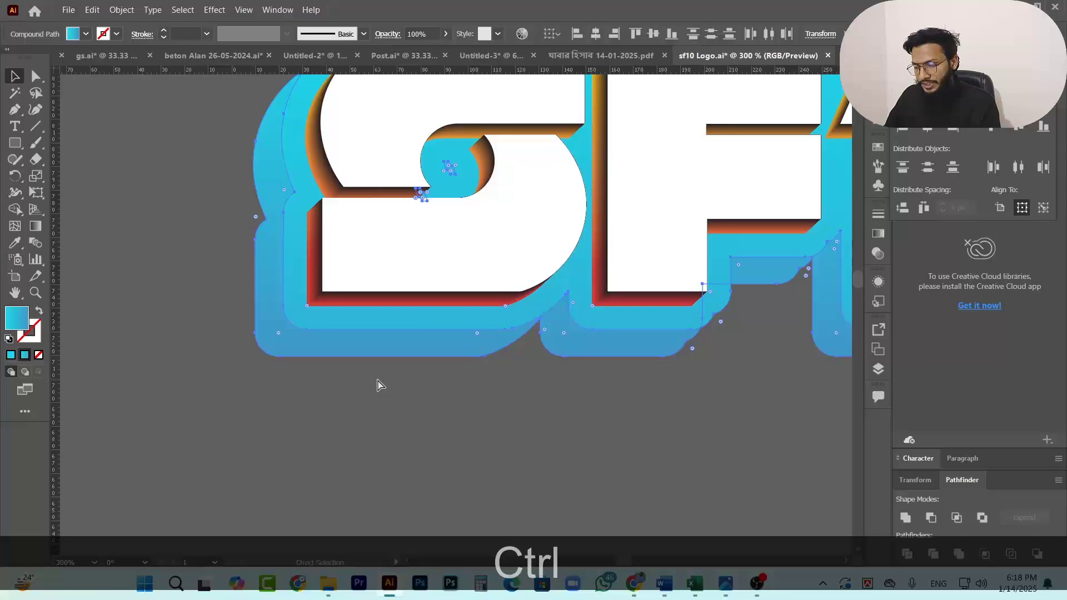
{"action": "key", "text": "ctrl+shift+z"}
{"action": "key", "text": "ctrl+shift+z"}
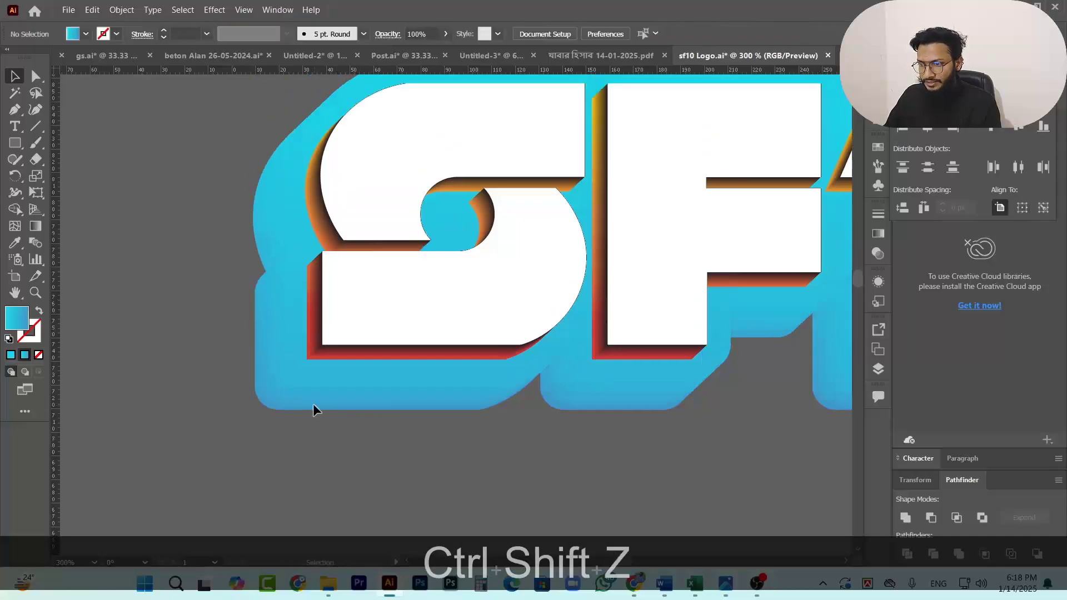
Select only the front outline inside the blue blend, move its gradient's darker blue stop slightly upward, and deselect.
{"action": "left_click", "coordinate": [39, 77]}
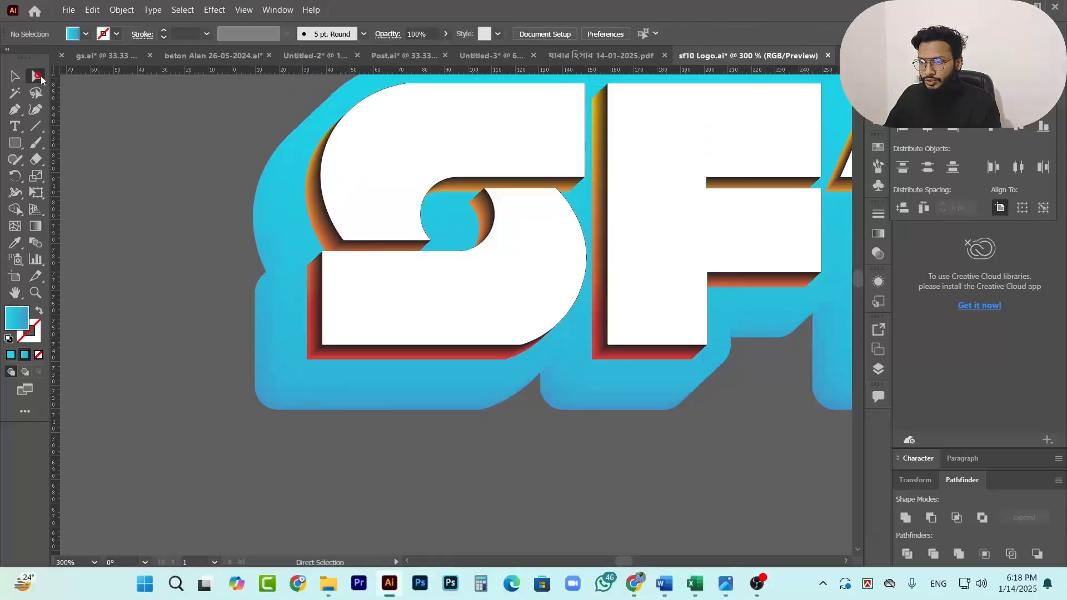
{"action": "left_click", "coordinate": [295, 269]}
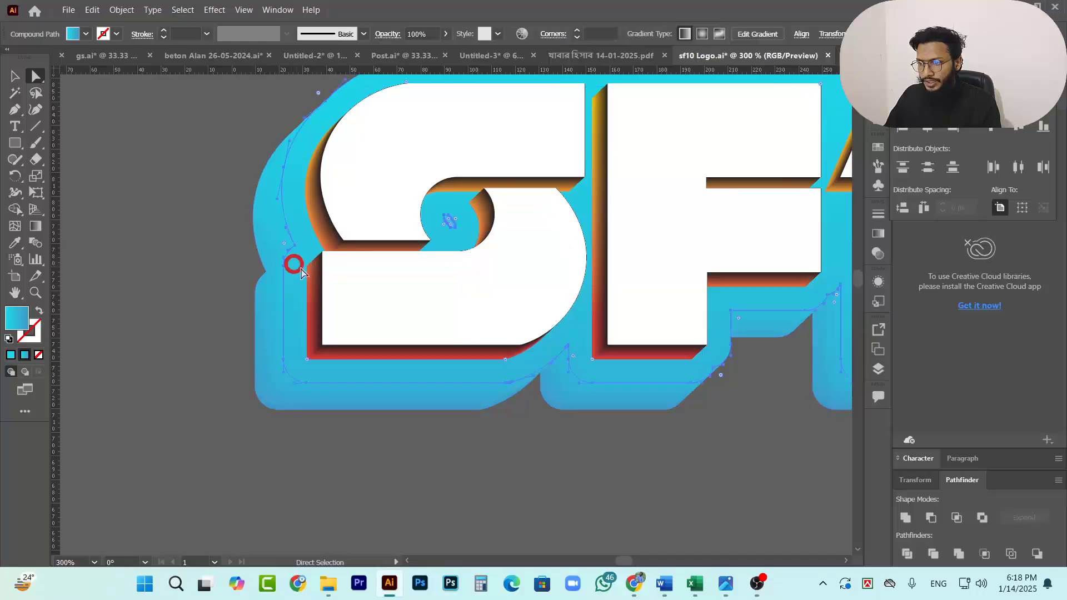
{"action": "scroll", "coordinate": [296, 321], "scroll_direction": "right", "scroll_amount": 2}
{"action": "scroll", "coordinate": [295, 321], "scroll_direction": "right", "scroll_amount": 1}
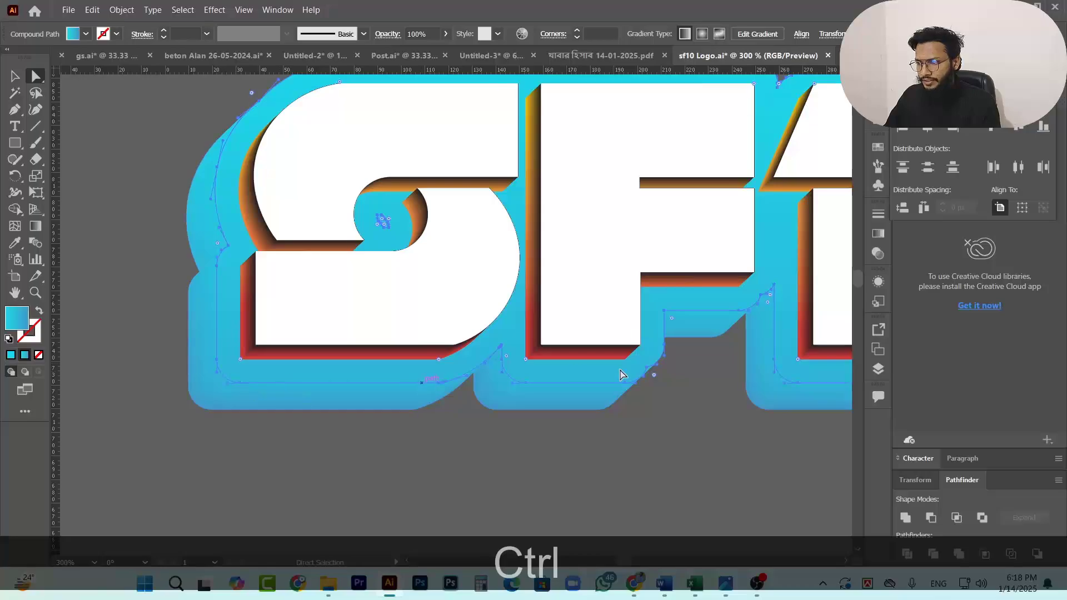
{"action": "key", "text": "g"}
{"action": "scroll", "coordinate": [433, 305], "scroll_direction": "down", "scroll_amount": 5}
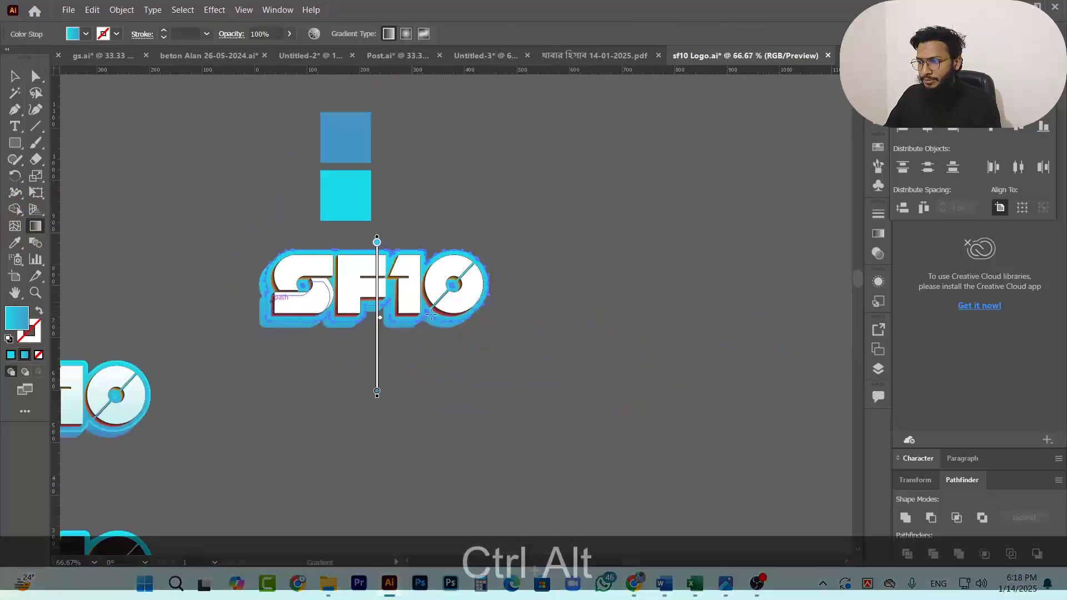
{"action": "scroll", "coordinate": [317, 185], "scroll_direction": "up", "scroll_amount": 3}
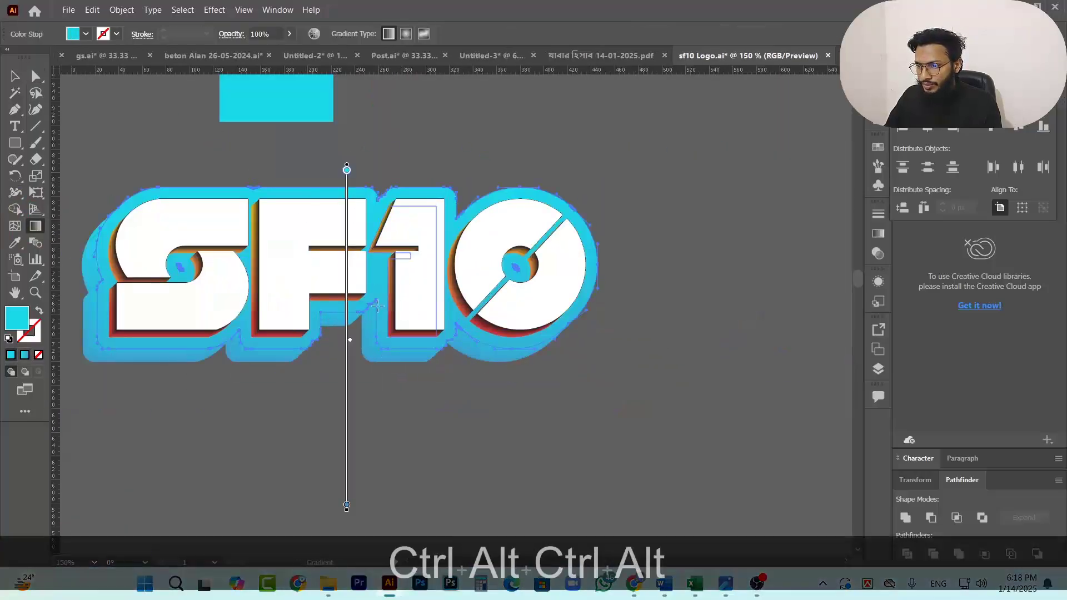
{"action": "scroll", "coordinate": [377, 306], "scroll_direction": "down", "scroll_amount": 1}
{"action": "mouse_move", "coordinate": [353, 469]}
{"action": "left_mouse_down"}
{"action": "mouse_move", "coordinate": [340, 433]}
{"action": "mouse_move", "coordinate": [346, 343]}
{"action": "mouse_move", "coordinate": [349, 431]}
{"action": "left_mouse_up"}
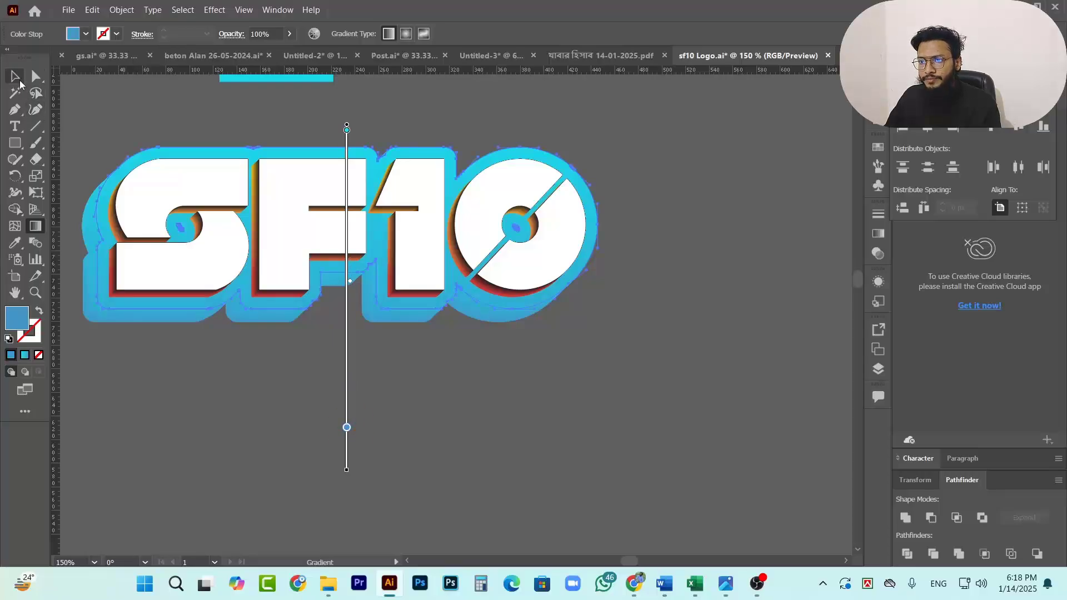
{"action": "left_click", "coordinate": [15, 76]}
{"action": "left_click", "coordinate": [351, 367]}
{"action": "scroll", "coordinate": [341, 365], "scroll_direction": "left", "scroll_amount": 5}
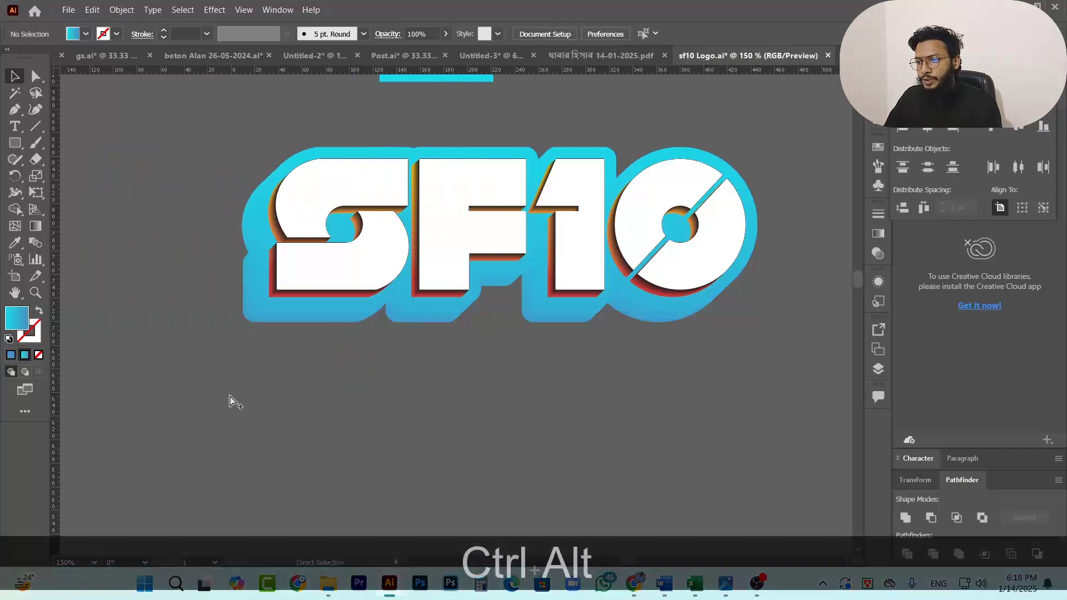
Unhide the hidden duplicate of the front blue outline, undoing the accidental change made to it.
{"action": "scroll", "coordinate": [312, 324], "scroll_direction": "up", "scroll_amount": 5}
{"action": "scroll", "coordinate": [314, 323], "scroll_direction": "down", "scroll_amount": 5}
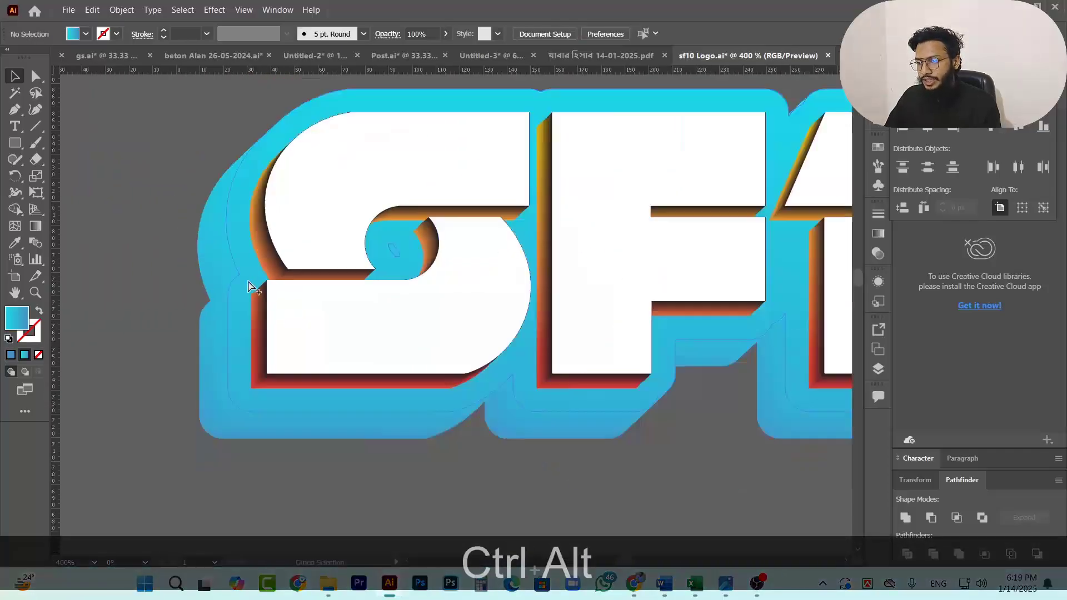
{"action": "scroll", "coordinate": [260, 322], "scroll_direction": "up", "scroll_amount": 4}
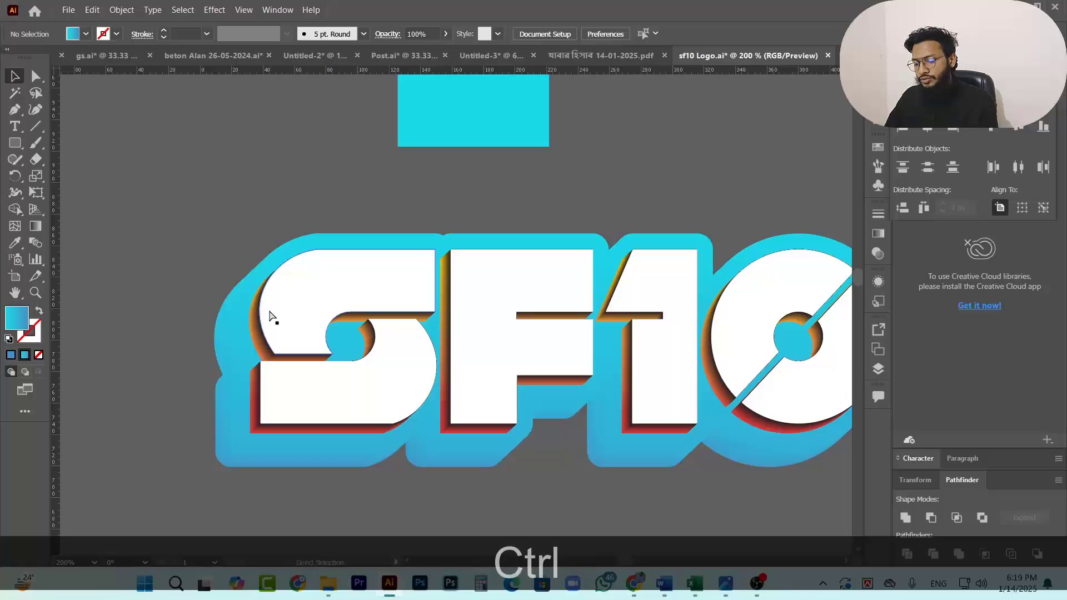
{"action": "key", "text": "ctrl+alt+3"}
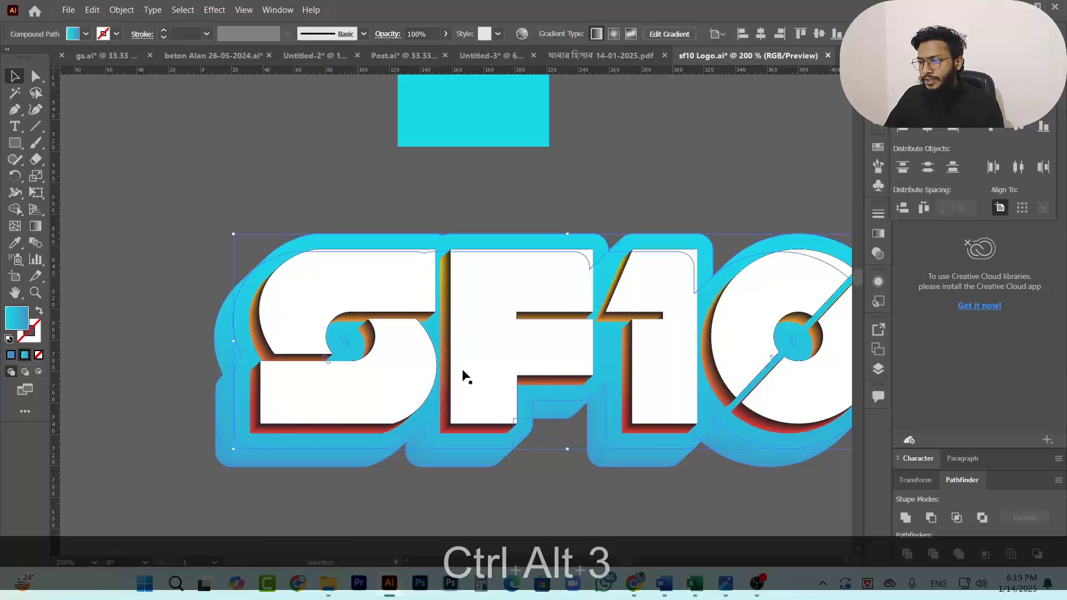
{"action": "scroll", "coordinate": [348, 331], "scroll_direction": "right", "scroll_amount": 2}
{"action": "scroll", "coordinate": [347, 326], "scroll_direction": "down", "scroll_amount": 2}
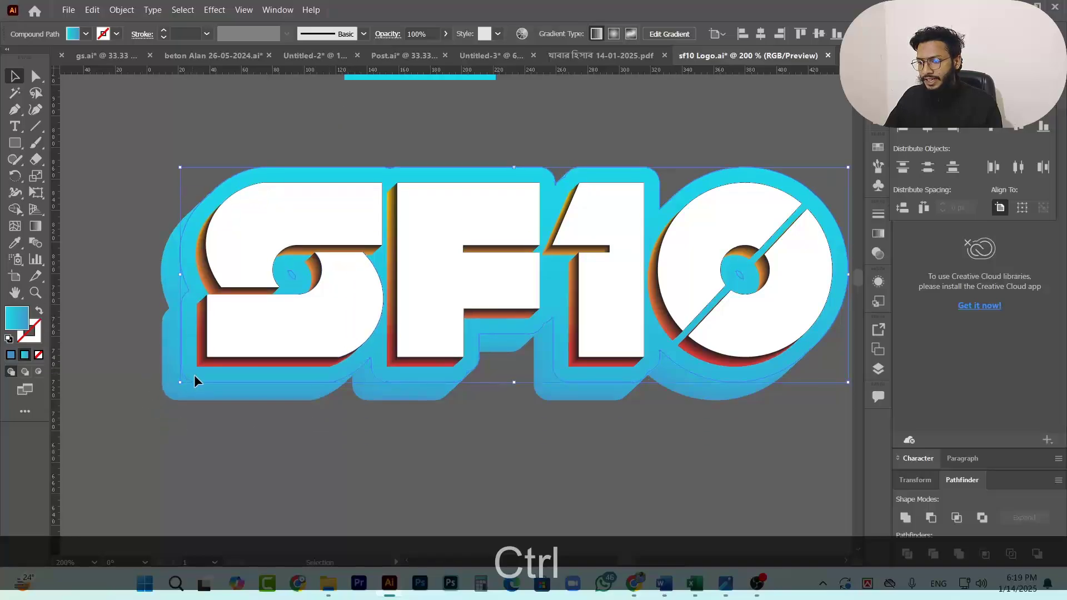
{"action": "left_click_drag", "start_coordinate": [194, 374], "coordinate": [476, 479]}
{"action": "key", "text": "ctrl+z"}
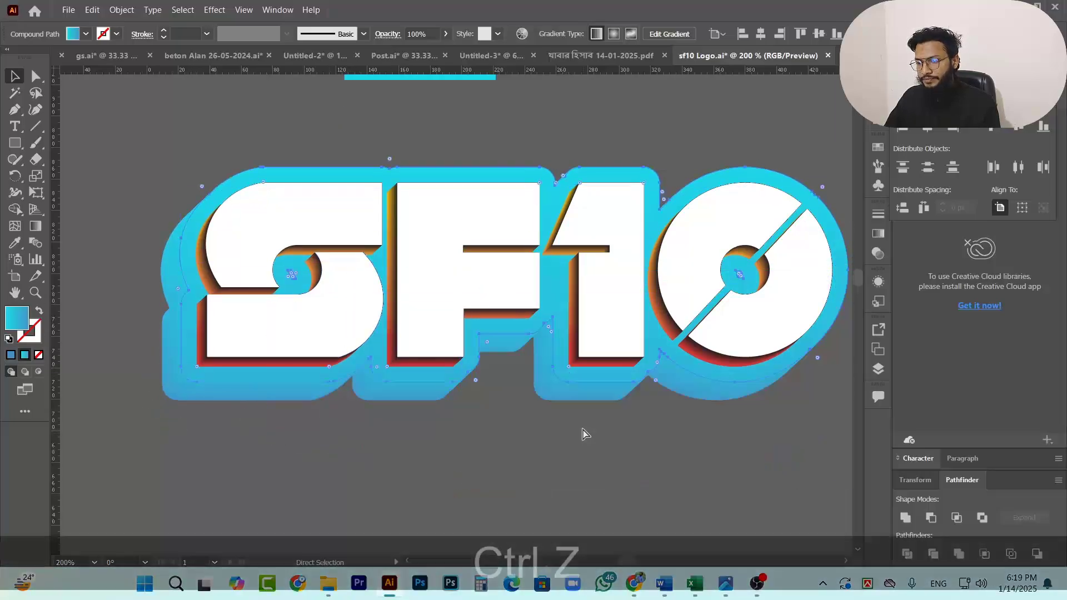
{"action": "scroll", "coordinate": [450, 410], "scroll_direction": "up", "scroll_amount": 2}
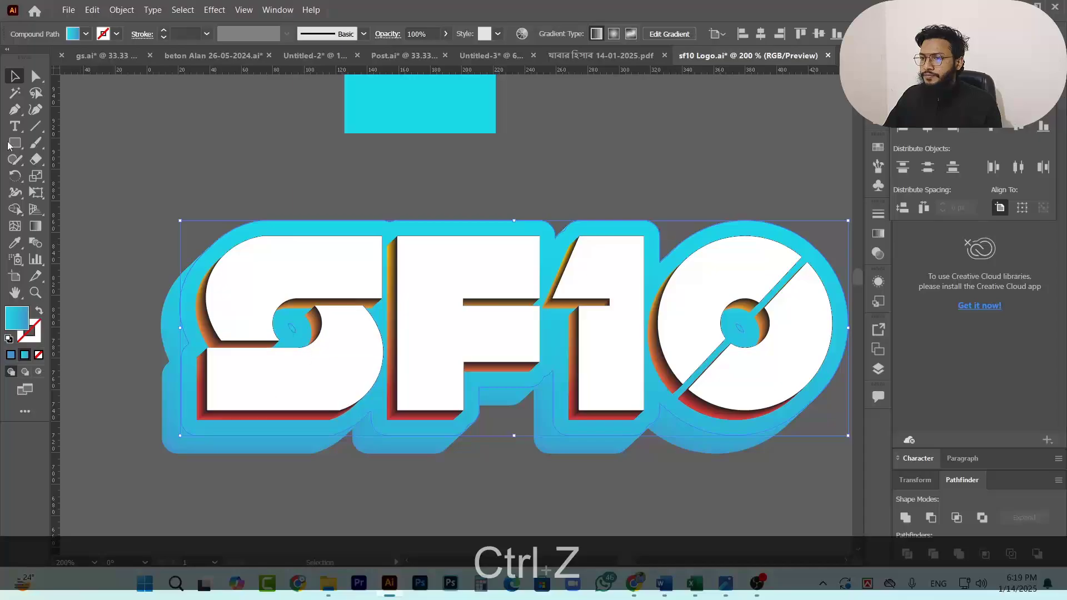
Apply an Inner Glow to the duplicate outline with Screen mode, cyan colour, 78% opacity, 5 px blur and Edge source, then deselect.
{"action": "left_click", "coordinate": [214, 10]}
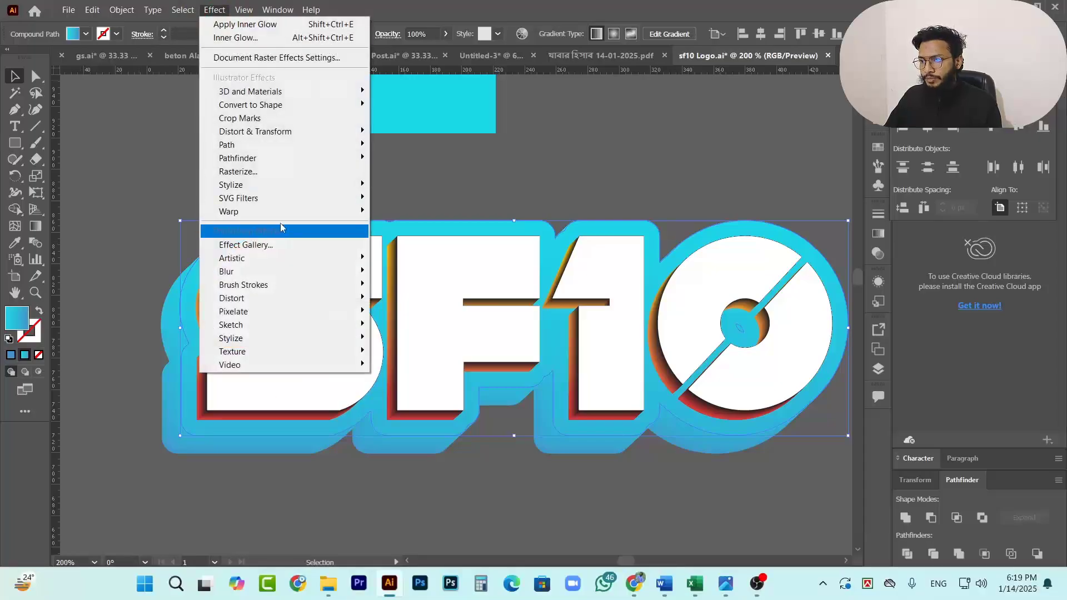
{"action": "mouse_move", "coordinate": [312, 189]}
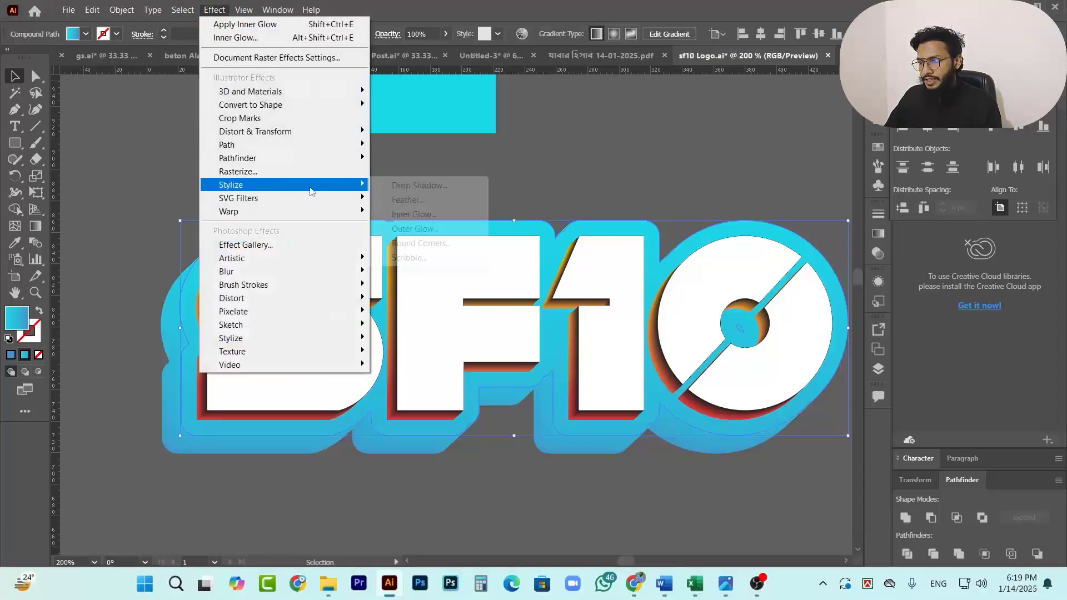
{"action": "left_click", "coordinate": [414, 214]}
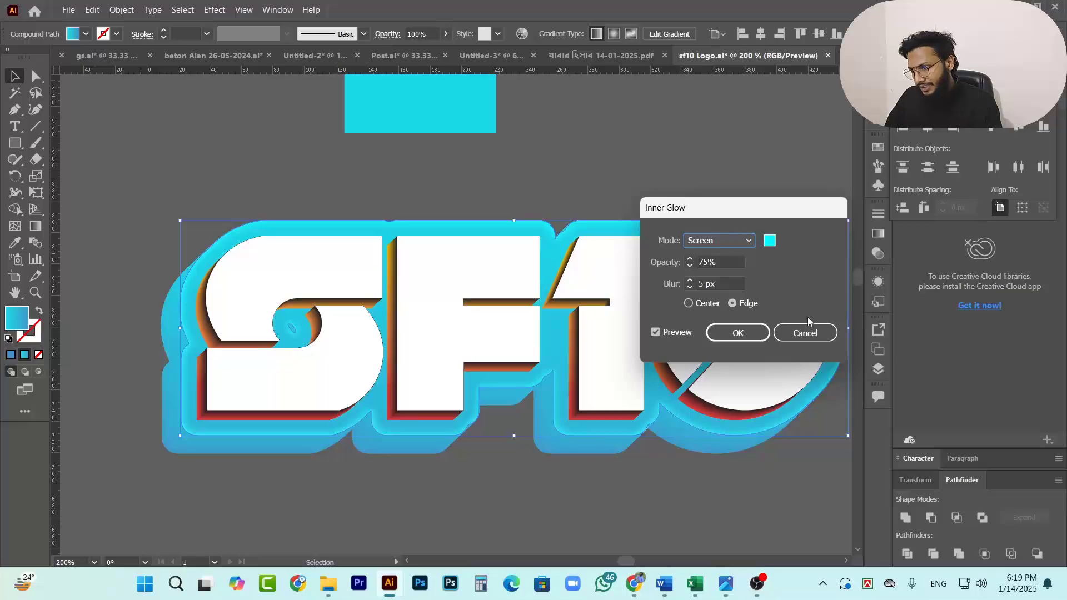
{"action": "left_click", "coordinate": [771, 241]}
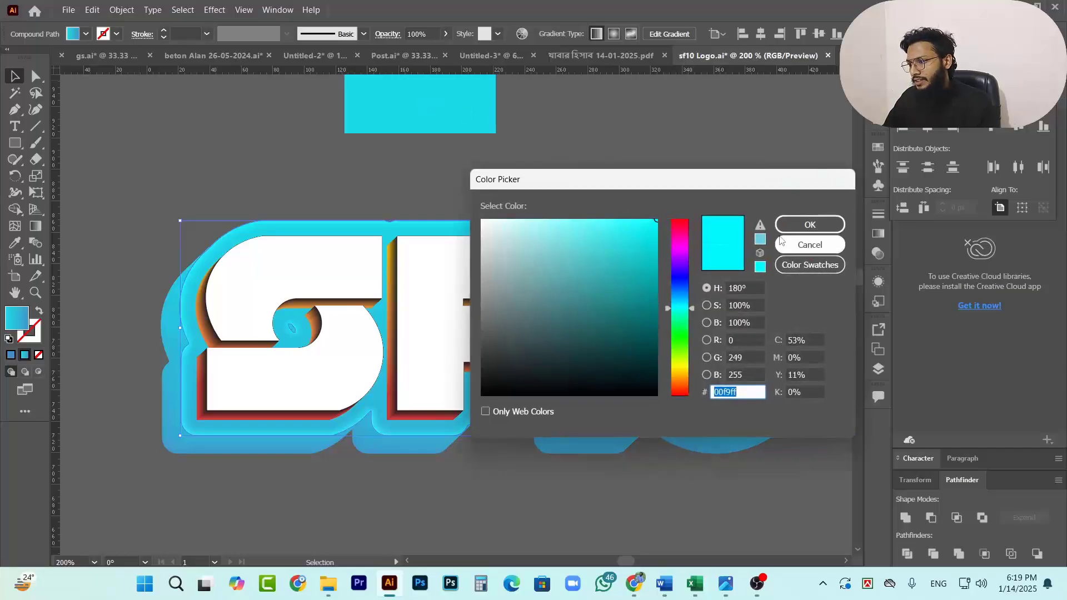
{"action": "left_click", "coordinate": [817, 245]}
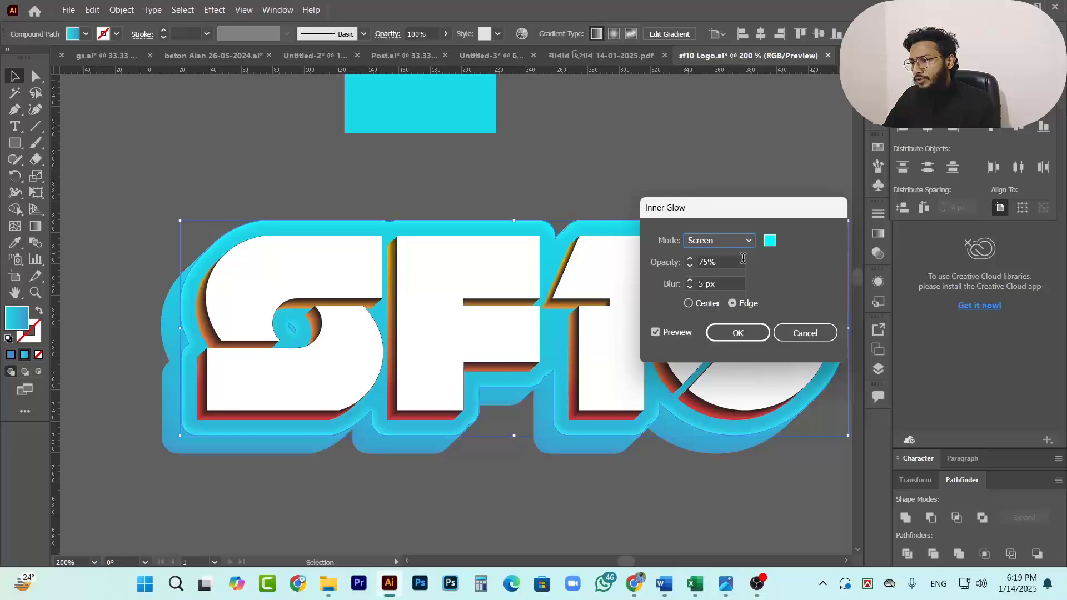
{"action": "scroll", "coordinate": [743, 260], "scroll_direction": "up", "scroll_amount": 3}
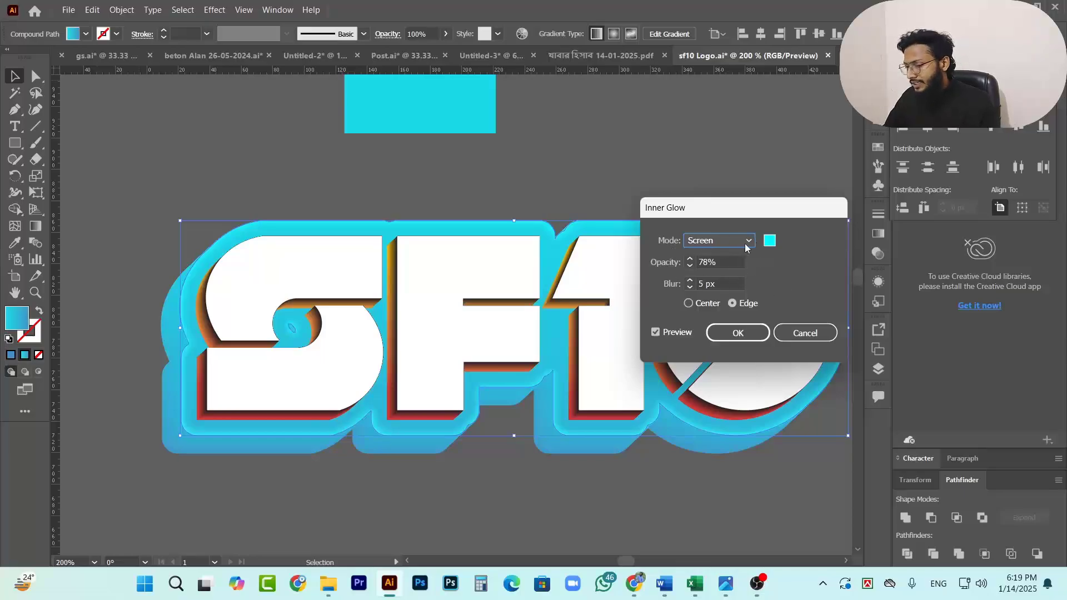
{"action": "left_click", "coordinate": [739, 332]}
{"action": "left_click", "coordinate": [642, 175]}
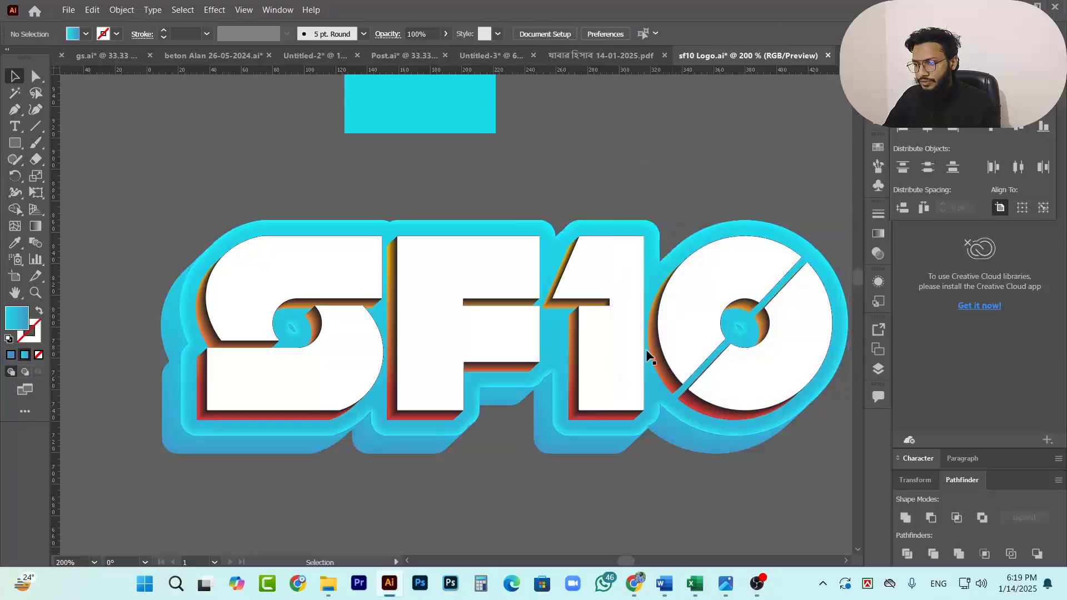
Examine the glowing outline edges up close and compare them with the finished SF10 logo on the yellow artboard.
{"action": "scroll", "coordinate": [646, 350], "scroll_direction": "down", "scroll_amount": 3}
{"action": "scroll", "coordinate": [426, 374], "scroll_direction": "up", "scroll_amount": 3}
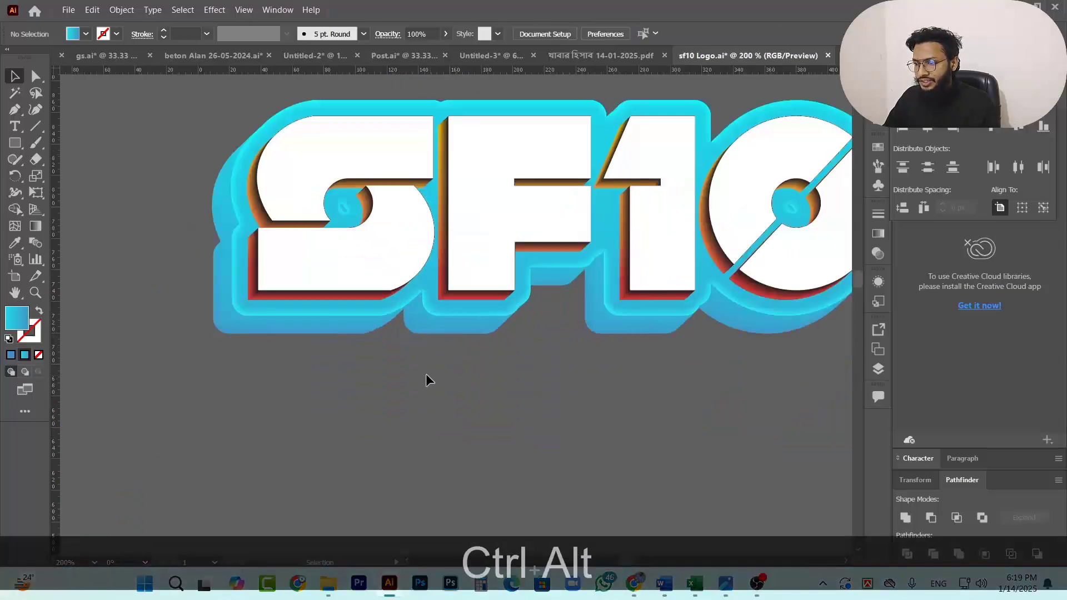
{"action": "scroll", "coordinate": [426, 371], "scroll_direction": "down", "scroll_amount": 2}
{"action": "scroll", "coordinate": [453, 365], "scroll_direction": "up", "scroll_amount": 3}
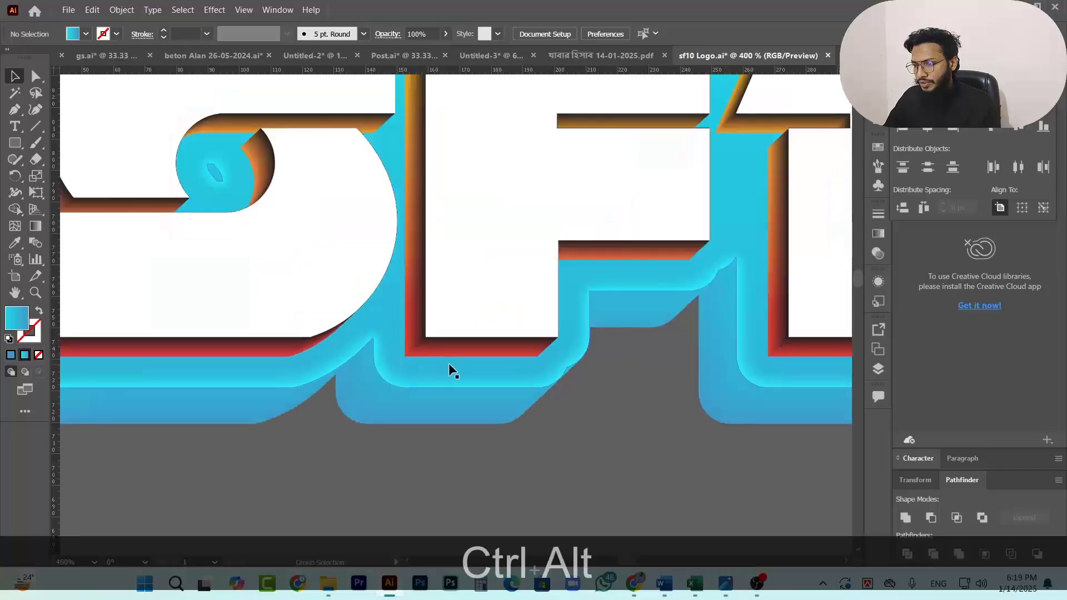
{"action": "scroll", "coordinate": [449, 364], "scroll_direction": "down", "scroll_amount": 6}
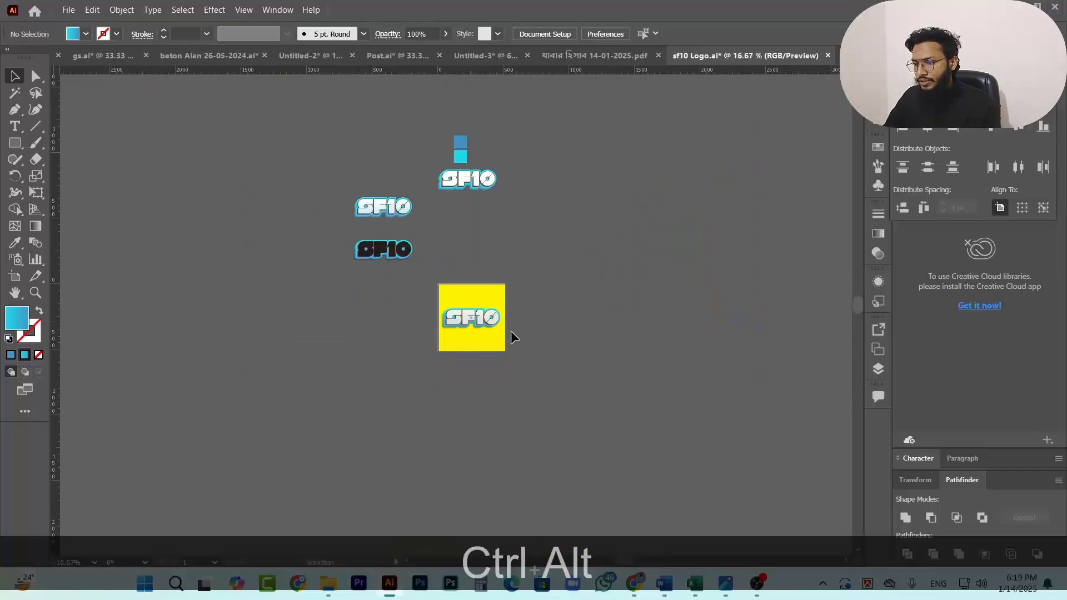
{"action": "scroll", "coordinate": [511, 331], "scroll_direction": "up", "scroll_amount": 8}
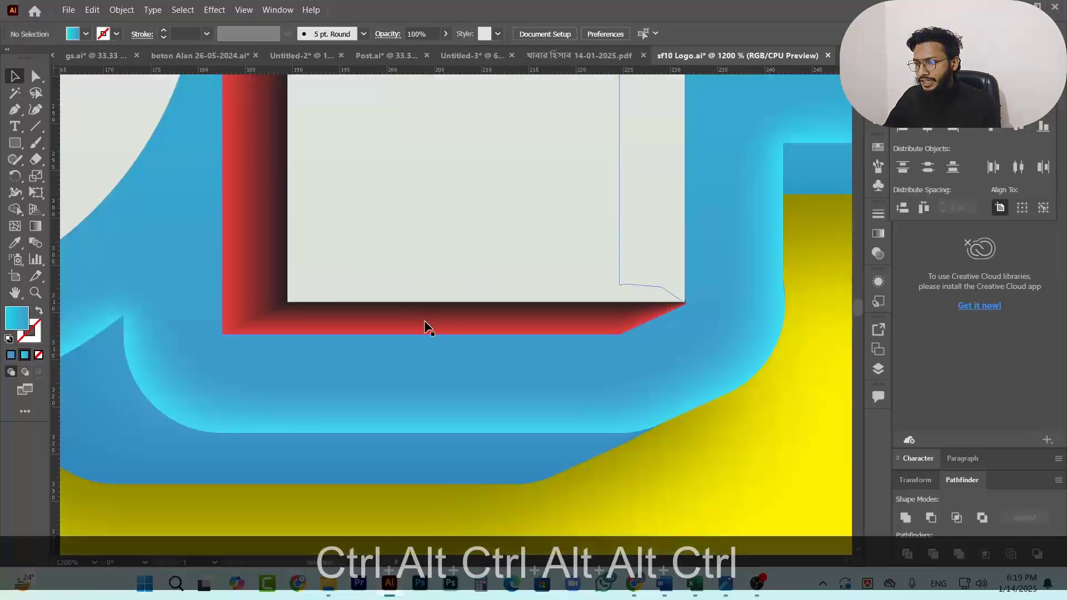
{"action": "left_click", "coordinate": [225, 311]}
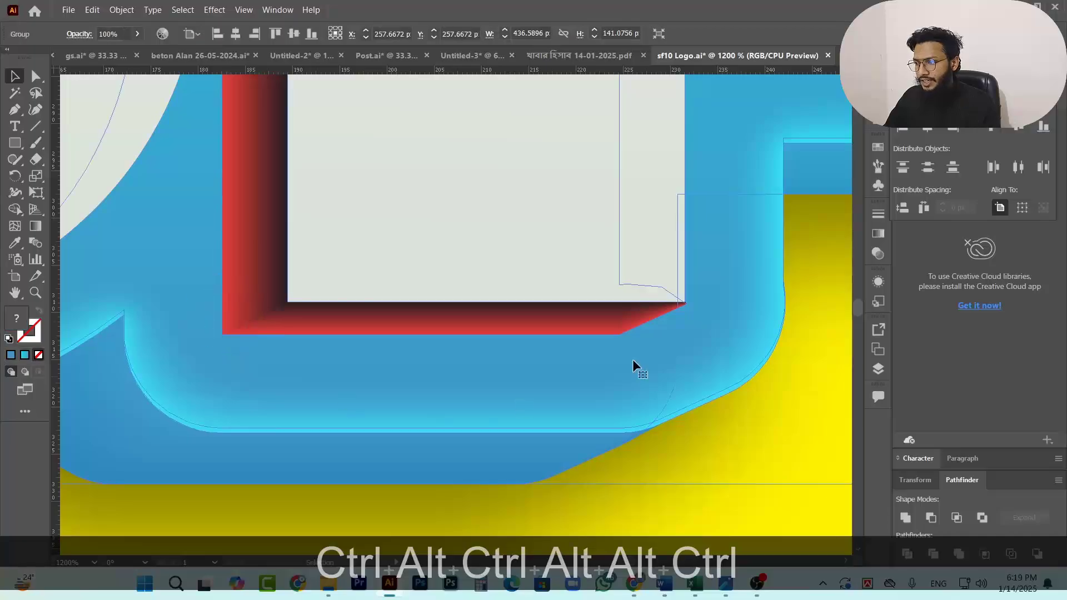
{"action": "scroll", "coordinate": [633, 359], "scroll_direction": "down", "scroll_amount": 9}
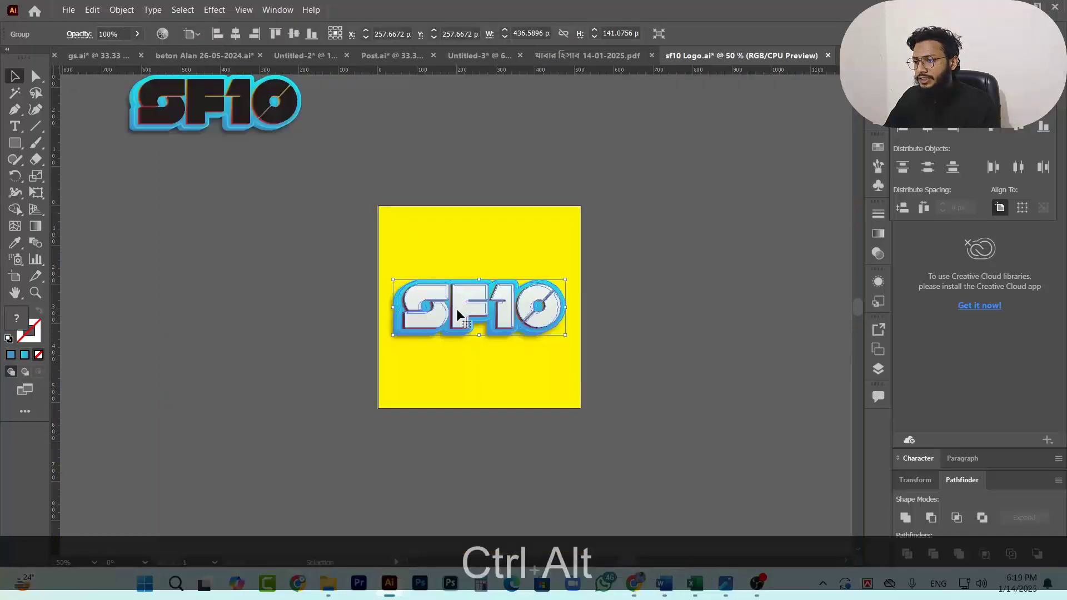
{"action": "scroll", "coordinate": [455, 313], "scroll_direction": "up", "scroll_amount": 10}
{"action": "scroll", "coordinate": [414, 256], "scroll_direction": "up", "scroll_amount": 6}
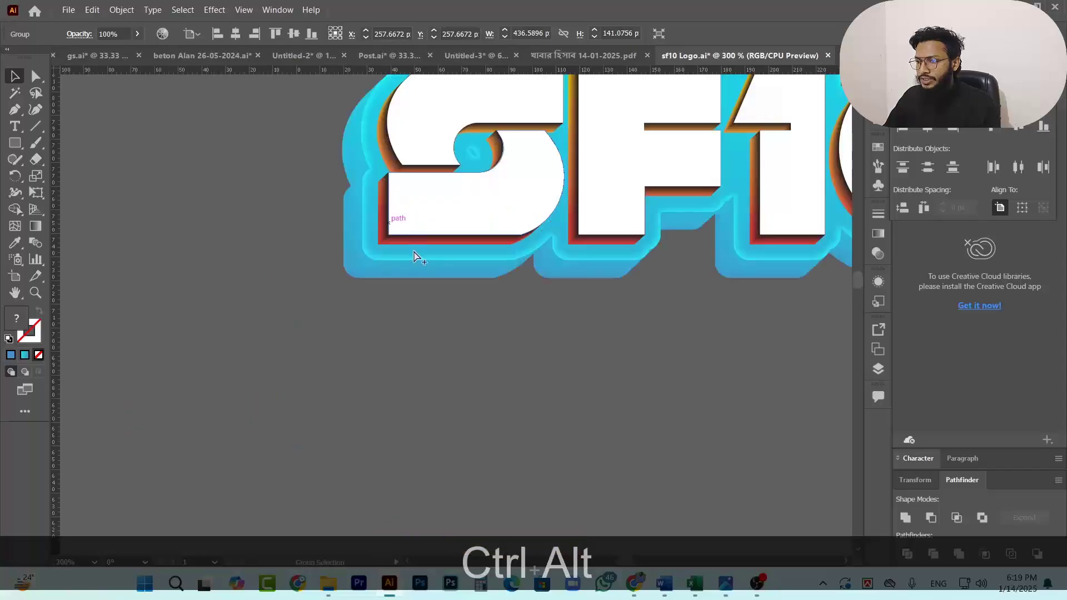
{"action": "scroll", "coordinate": [412, 243], "scroll_direction": "up", "scroll_amount": 2}
{"action": "scroll", "coordinate": [309, 253], "scroll_direction": "down", "scroll_amount": 2}
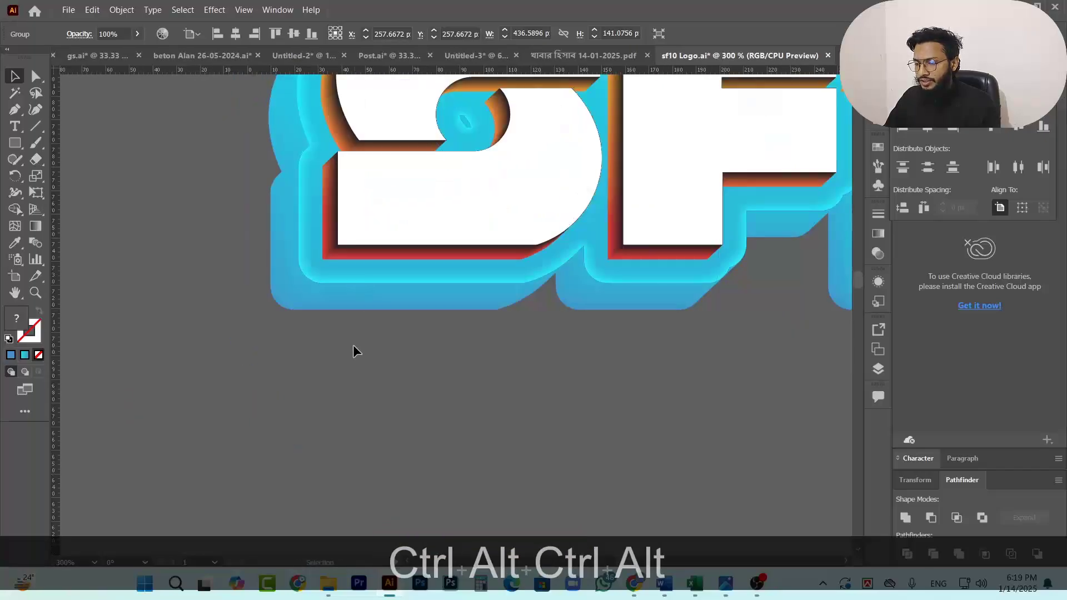
Select the orange-red depth blend behind the white letters and start a Drop Shadow effect on it.
{"action": "left_click", "coordinate": [353, 346]}
{"action": "left_click", "coordinate": [323, 253]}
{"action": "left_click", "coordinate": [380, 325]}
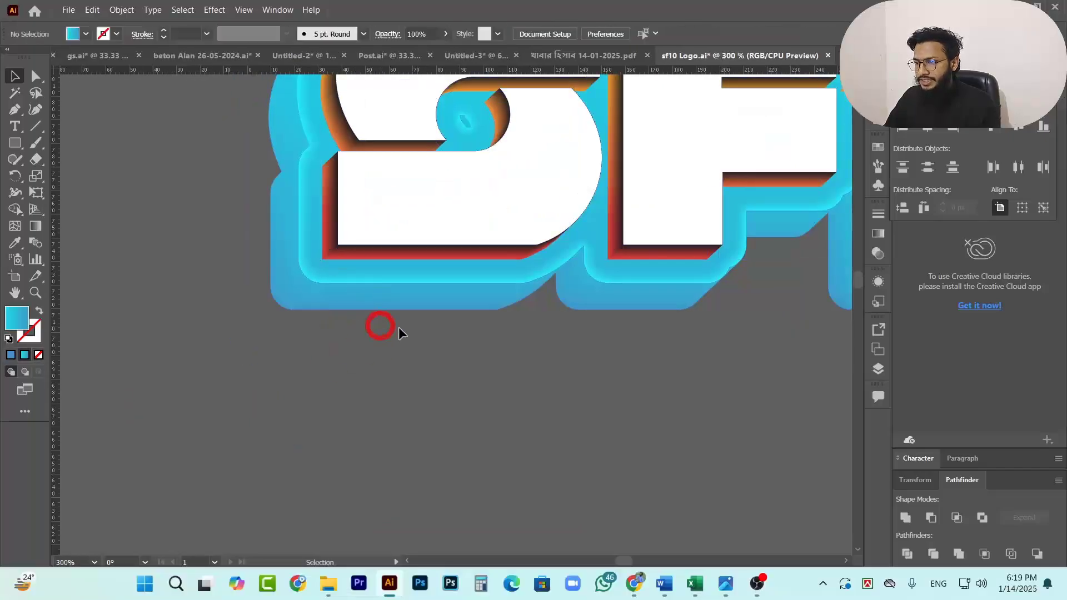
{"action": "left_click", "coordinate": [391, 215]}
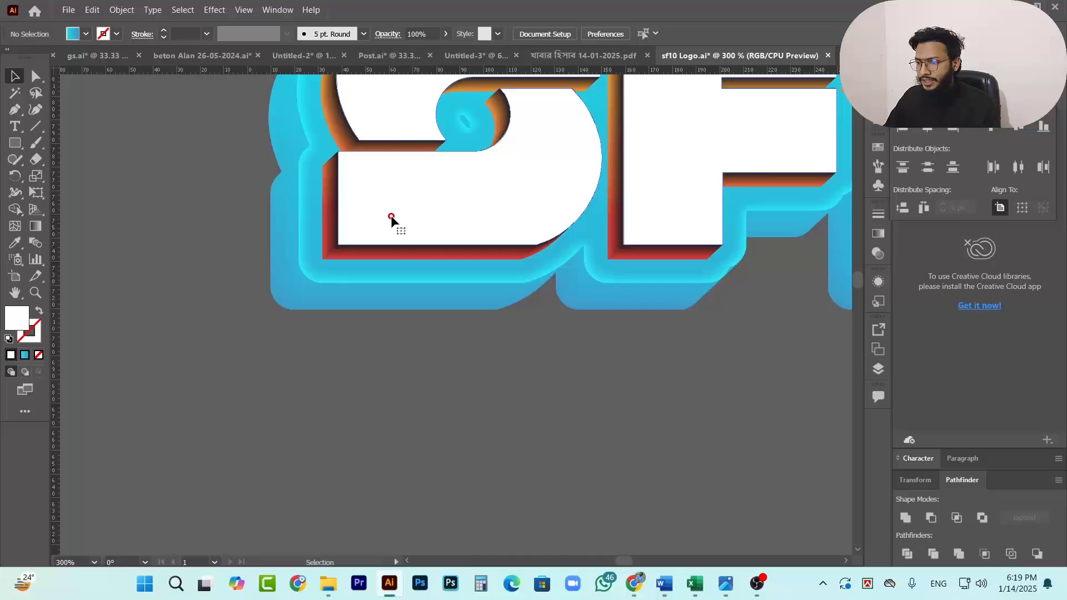
{"action": "left_click", "coordinate": [325, 256]}
{"action": "scroll", "coordinate": [400, 277], "scroll_direction": "down", "scroll_amount": 2}
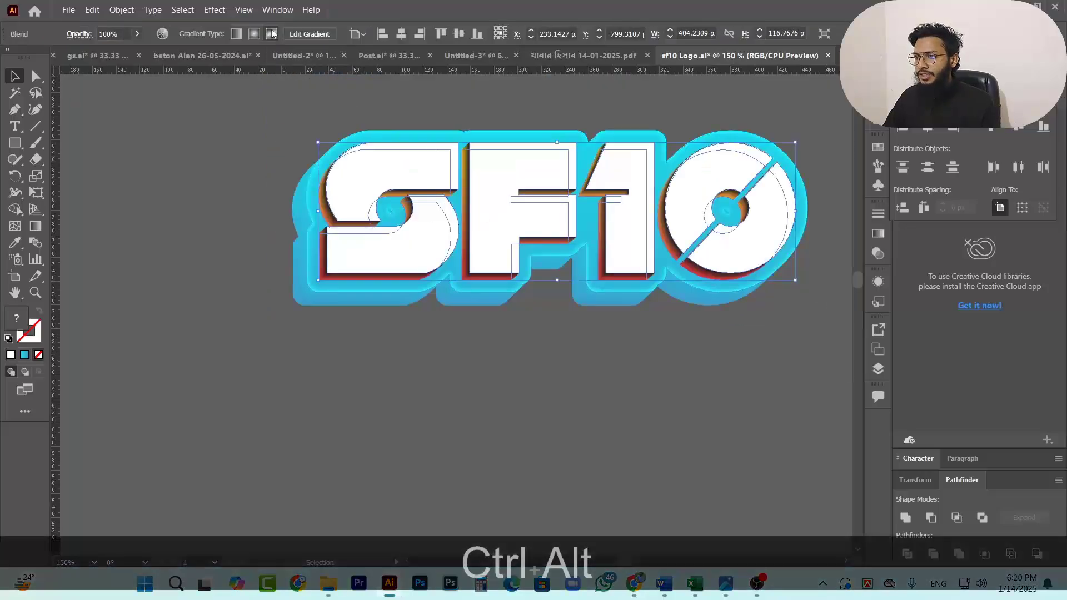
{"action": "left_click", "coordinate": [215, 10]}
{"action": "left_click", "coordinate": [243, 10]}
{"action": "left_click", "coordinate": [214, 10]}
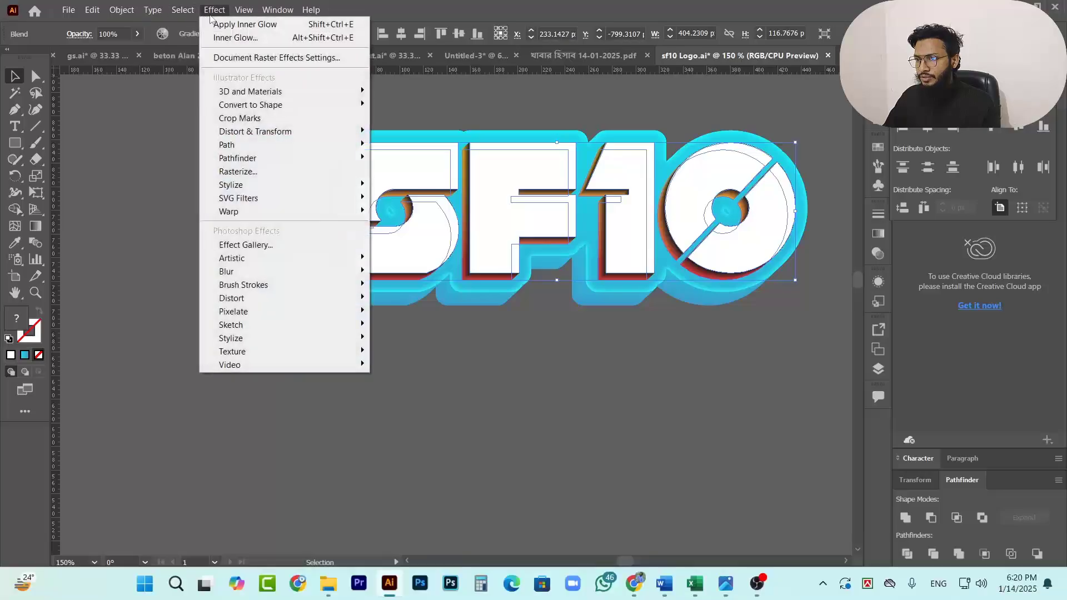
{"action": "mouse_move", "coordinate": [300, 184]}
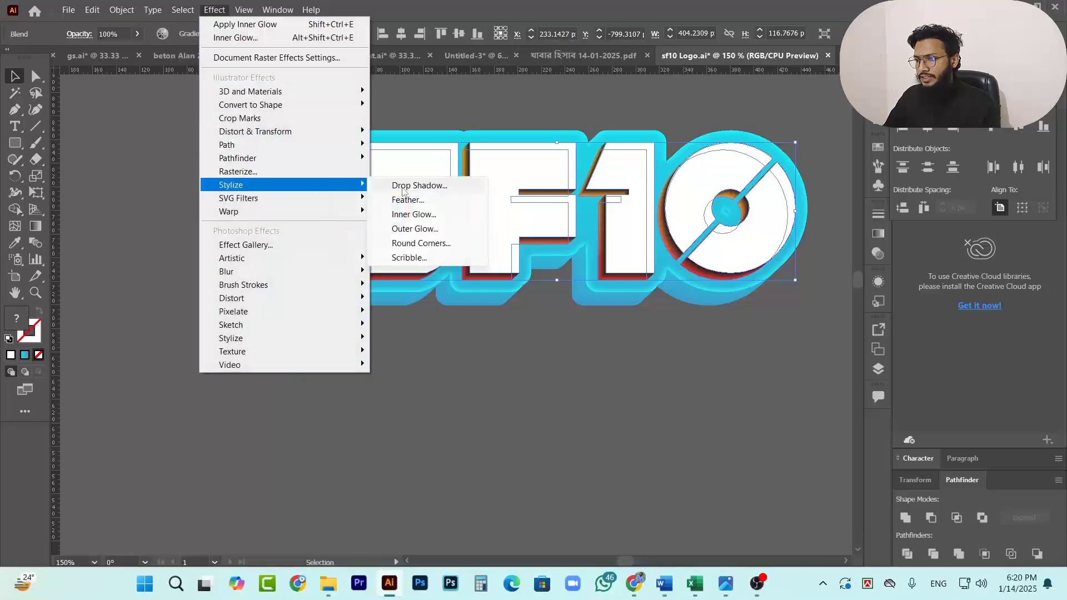
{"action": "left_click", "coordinate": [471, 186]}
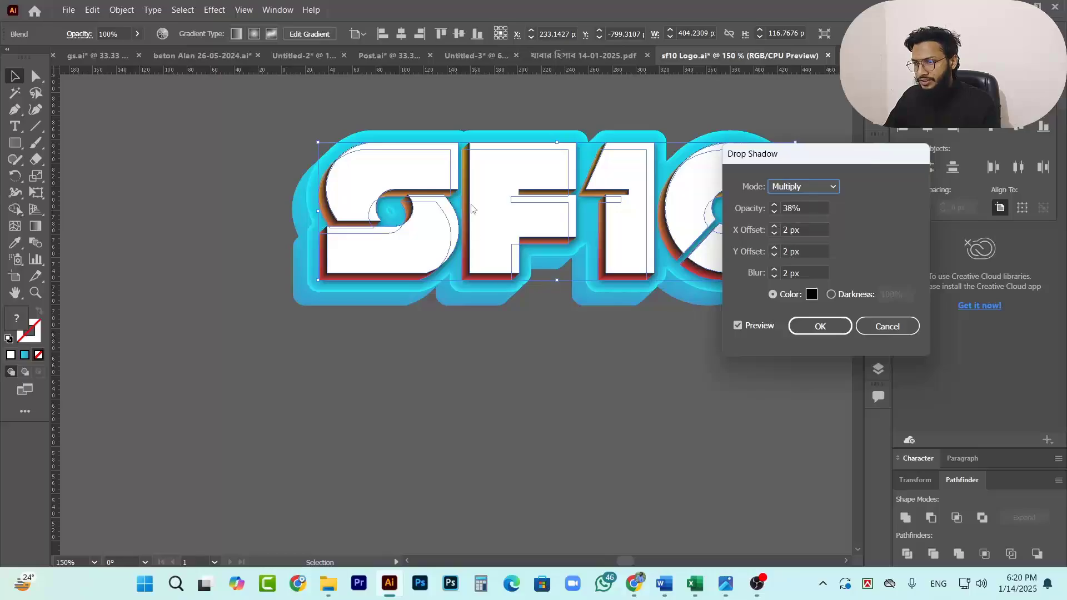
Set the drop shadow's opacity to 74% with a 2 px blur, apply it to the depth blend and deselect.
{"action": "double_click", "coordinate": [819, 207]}
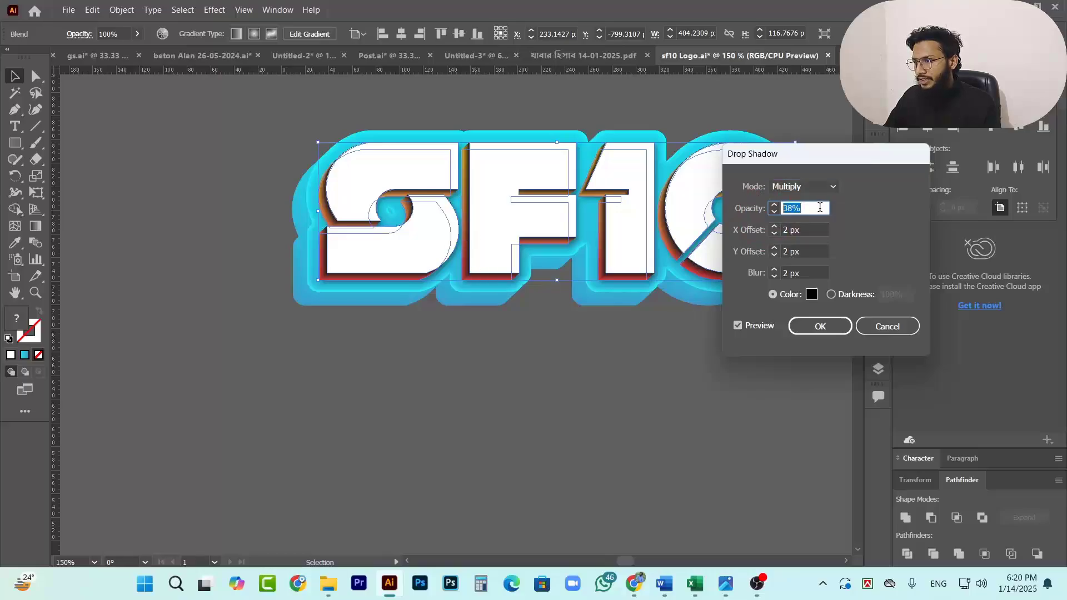
{"action": "key", "text": "Up"}
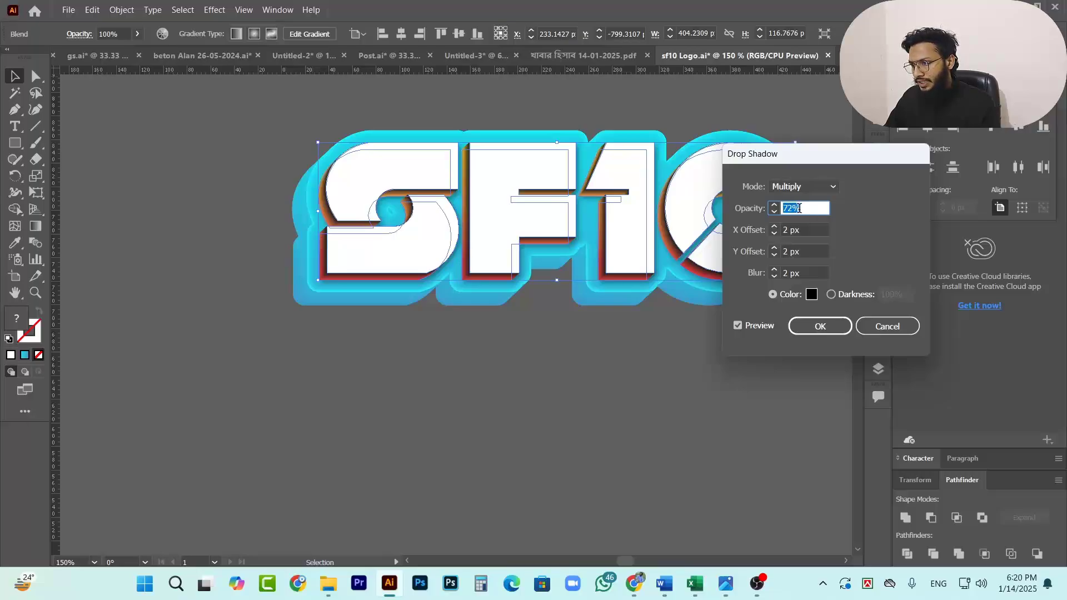
{"action": "key", "text": "Down"}
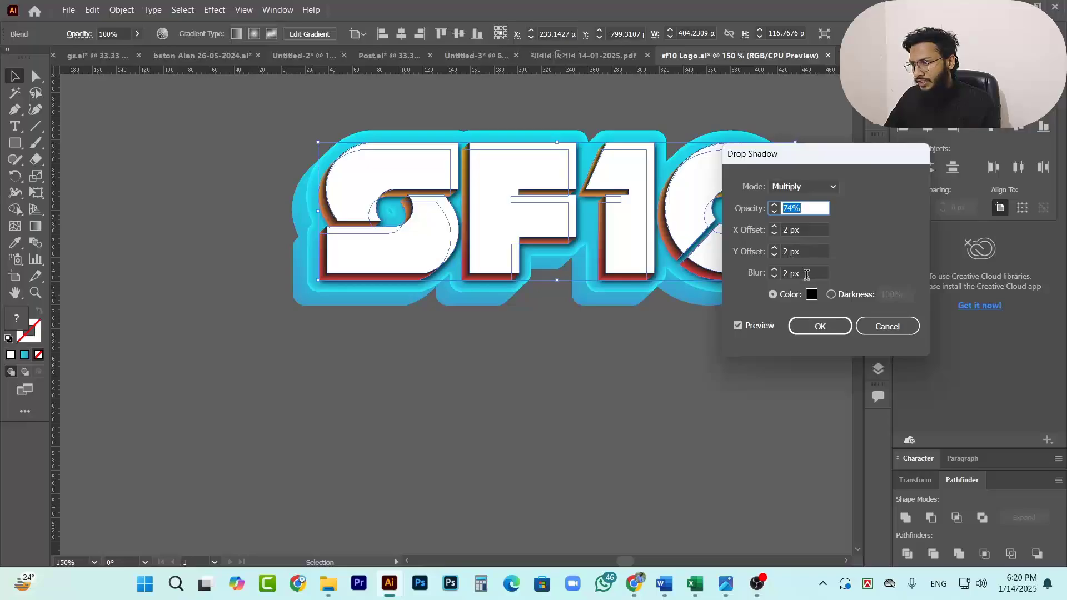
{"action": "left_click_drag", "start_coordinate": [807, 275], "coordinate": [785, 274]}
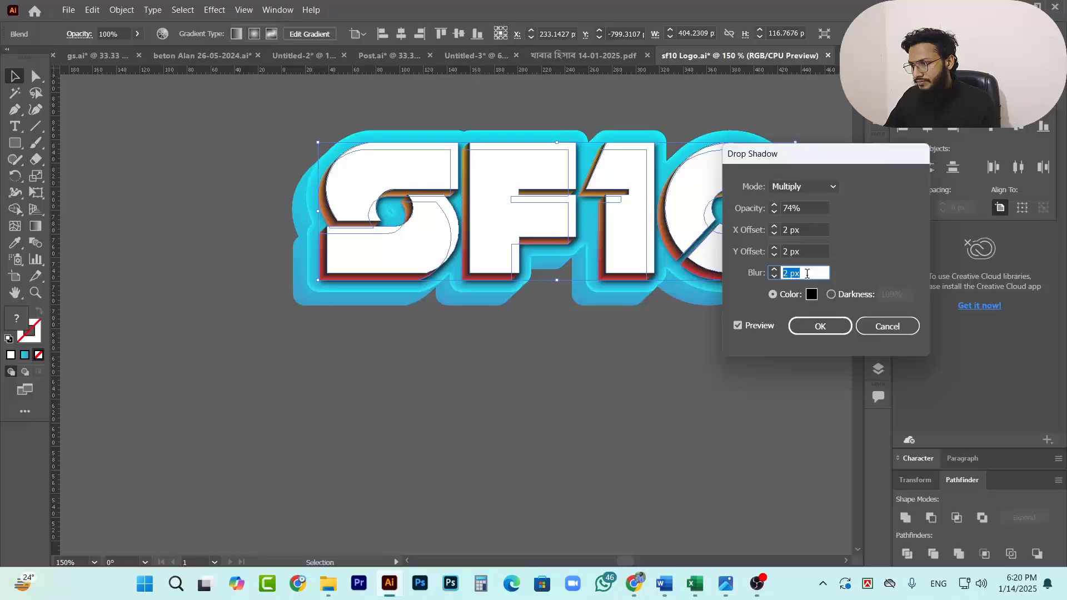
{"action": "key", "text": "Up"}
{"action": "key", "text": "Up"}
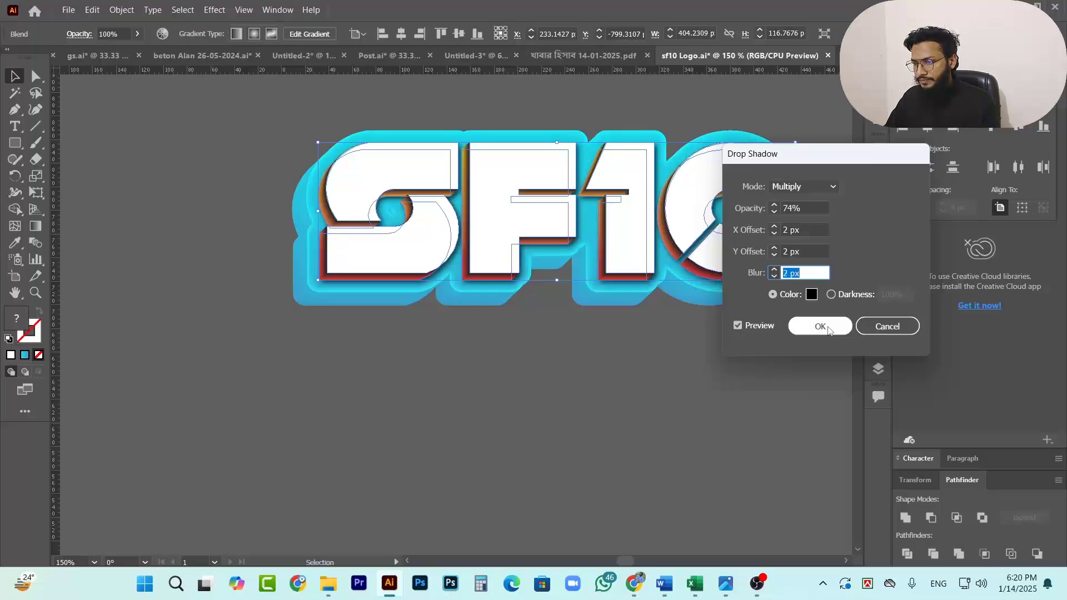
{"action": "left_click", "coordinate": [821, 327]}
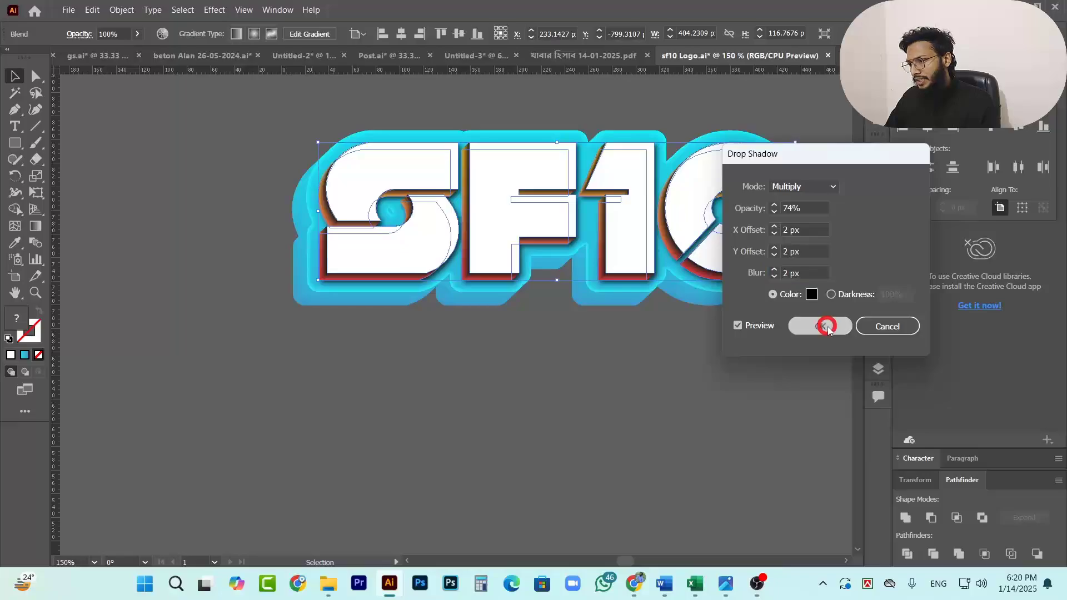
{"action": "left_click", "coordinate": [719, 316]}
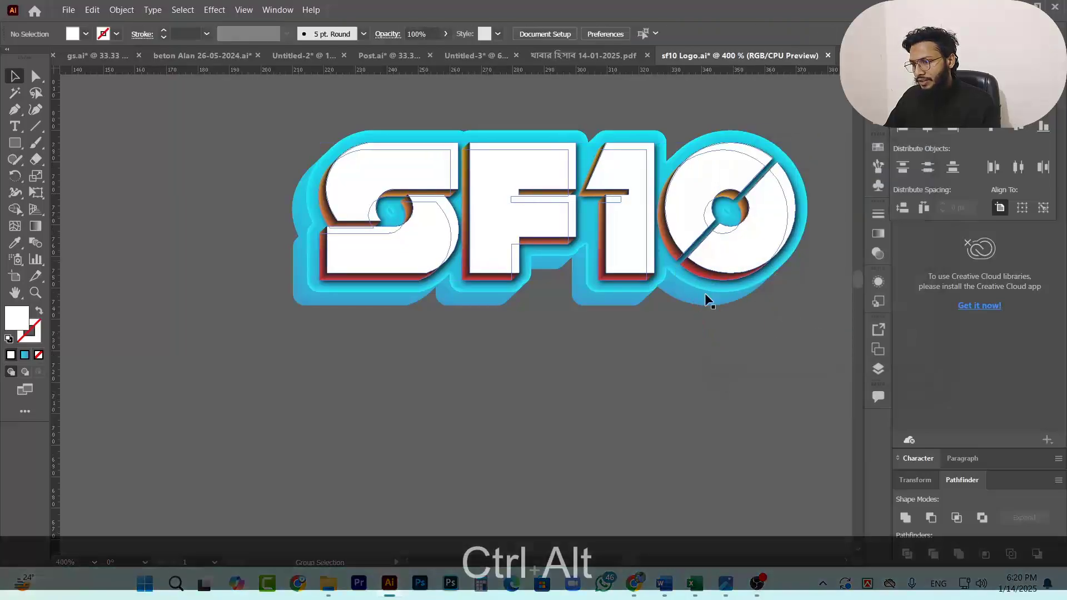
{"action": "scroll", "coordinate": [705, 292], "scroll_direction": "up", "scroll_amount": 4}
{"action": "scroll", "coordinate": [584, 319], "scroll_direction": "down", "scroll_amount": 1}
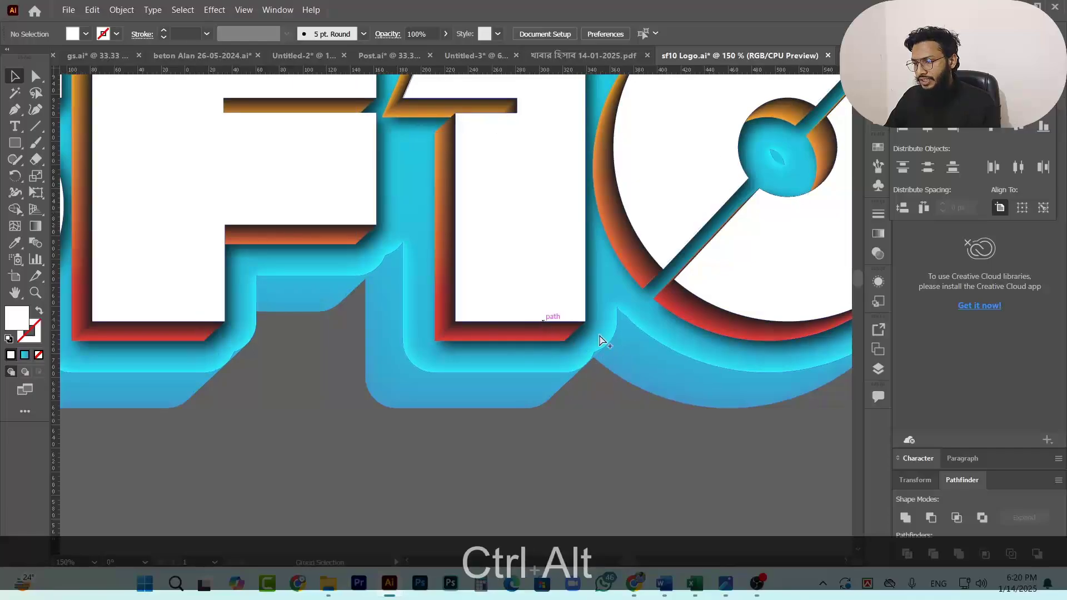
Undo the drop shadow just applied to the orange-red depth blend.
{"action": "scroll", "coordinate": [612, 345], "scroll_direction": "down", "scroll_amount": 2}
{"action": "scroll", "coordinate": [584, 307], "scroll_direction": "up", "scroll_amount": 3}
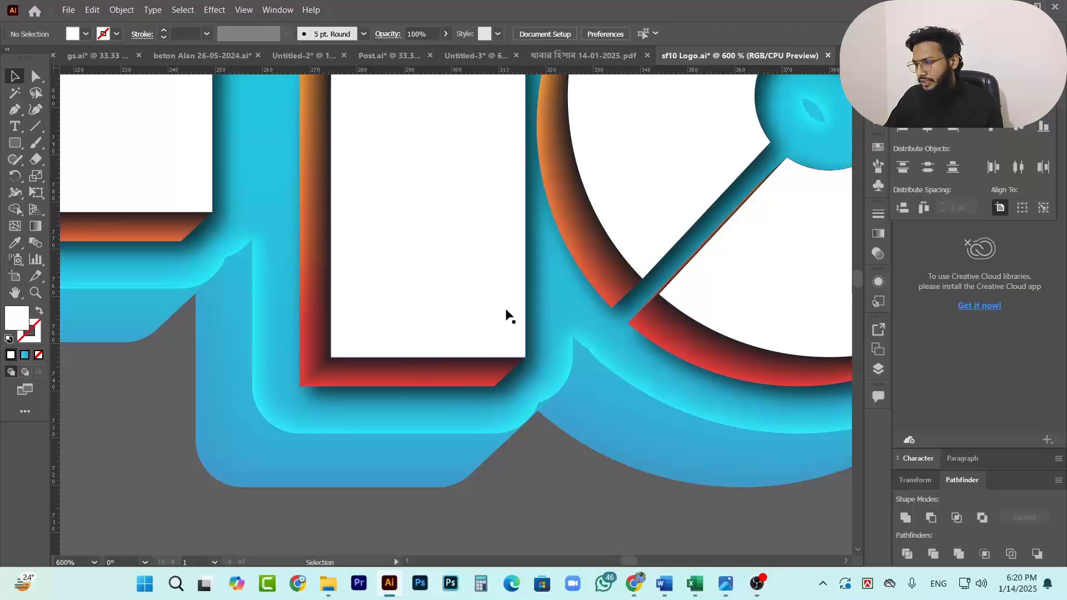
{"action": "scroll", "coordinate": [558, 300], "scroll_direction": "down", "scroll_amount": 4}
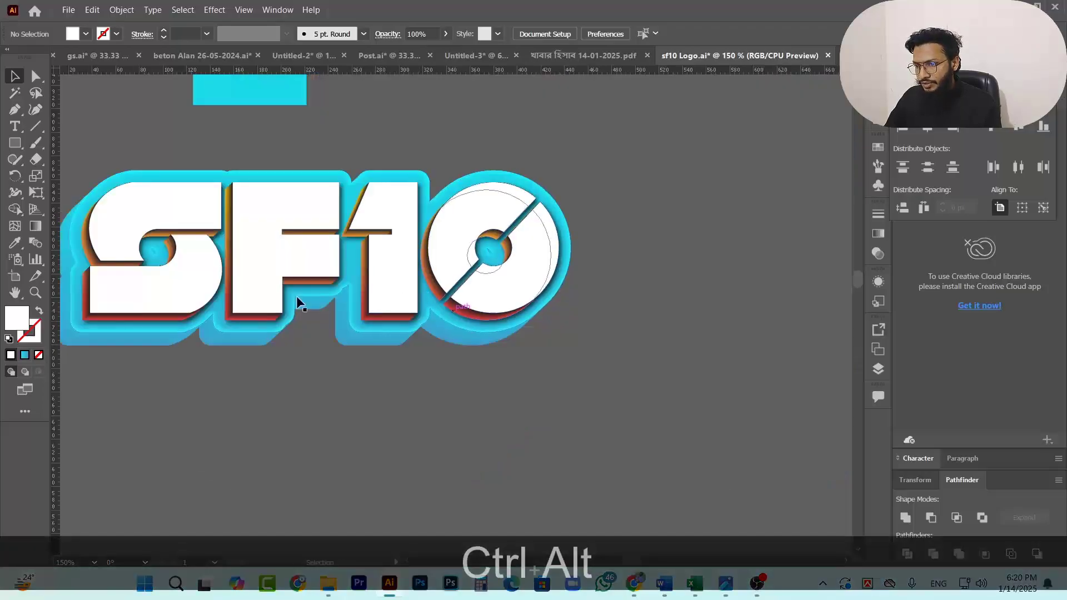
{"action": "scroll", "coordinate": [482, 305], "scroll_direction": "left", "scroll_amount": 3}
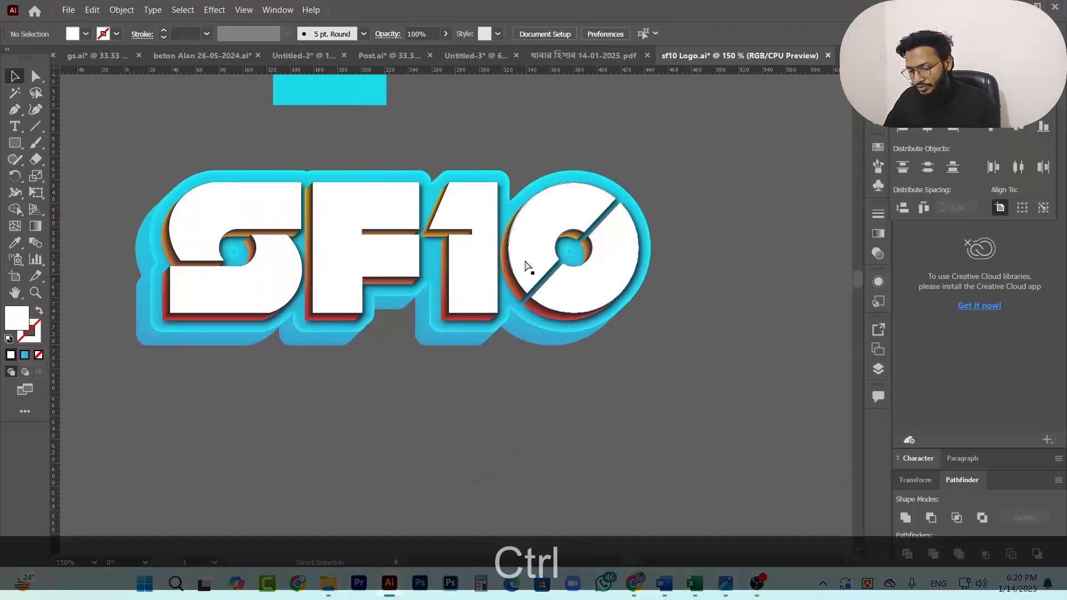
{"action": "key", "text": "ctrl+z"}
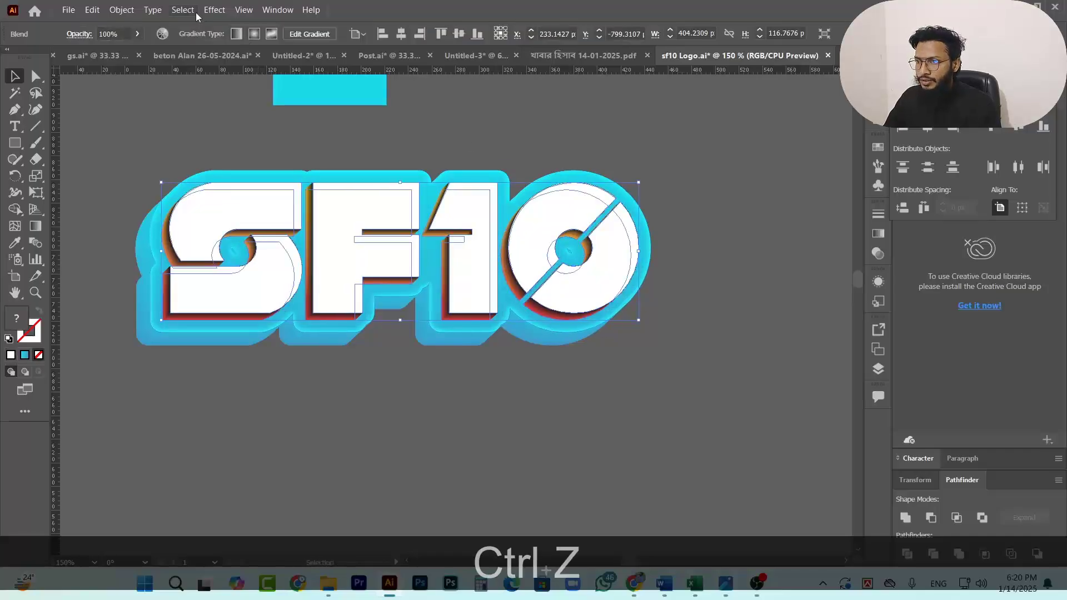
Start a new Drop Shadow effect on the orange-red depth blend and set its X offset to -4 px.
{"action": "left_click", "coordinate": [214, 9]}
{"action": "left_click", "coordinate": [254, 185]}
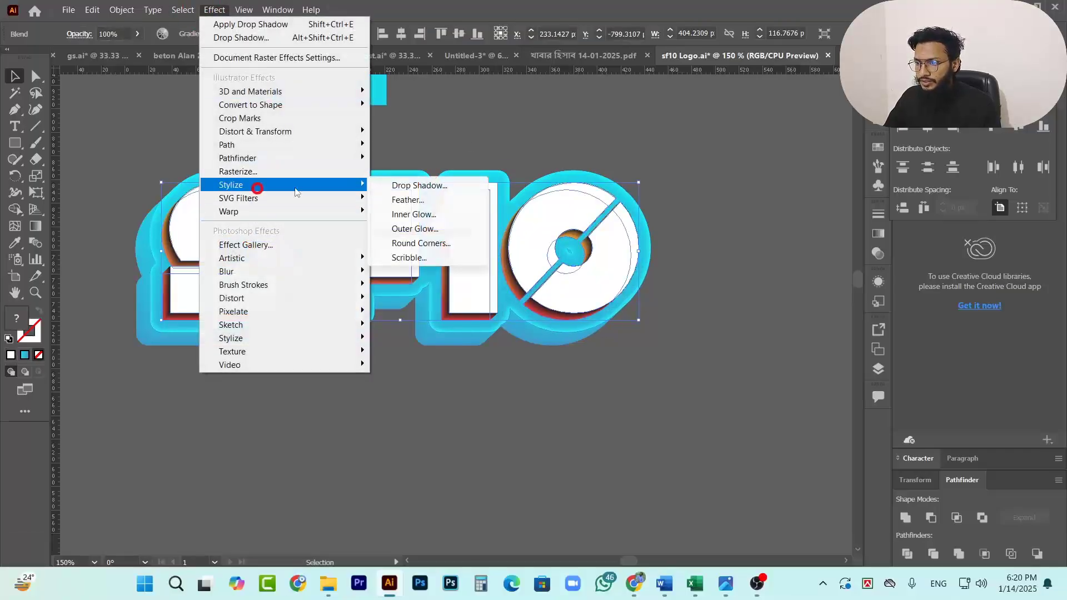
{"action": "left_click", "coordinate": [418, 185]}
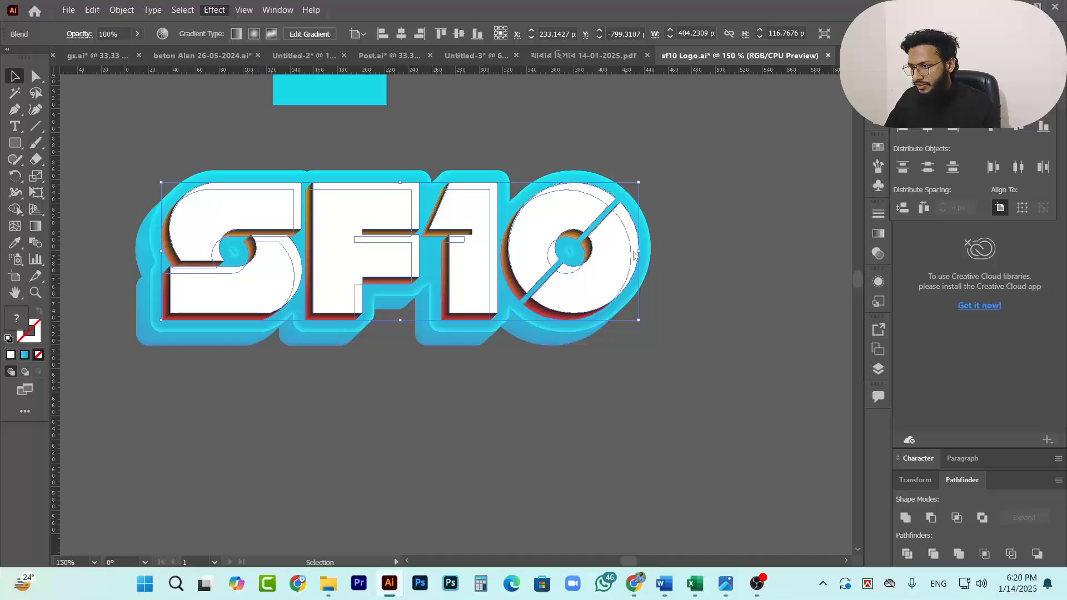
{"action": "left_click", "coordinate": [803, 230]}
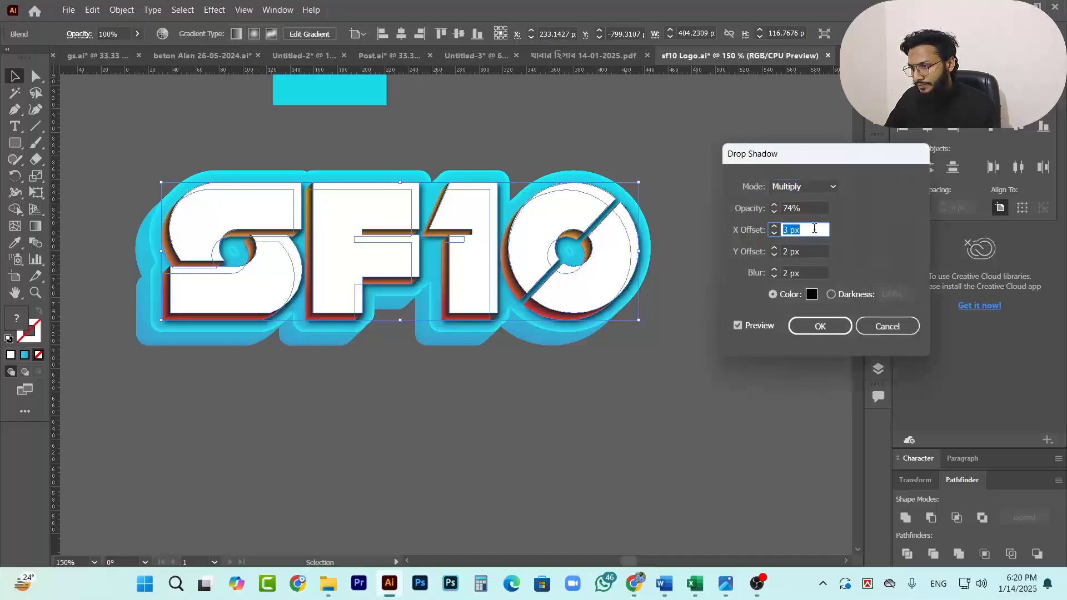
{"action": "key", "text": "Up"}
{"action": "key", "text": "Up"}
{"action": "key", "text": "Up"}
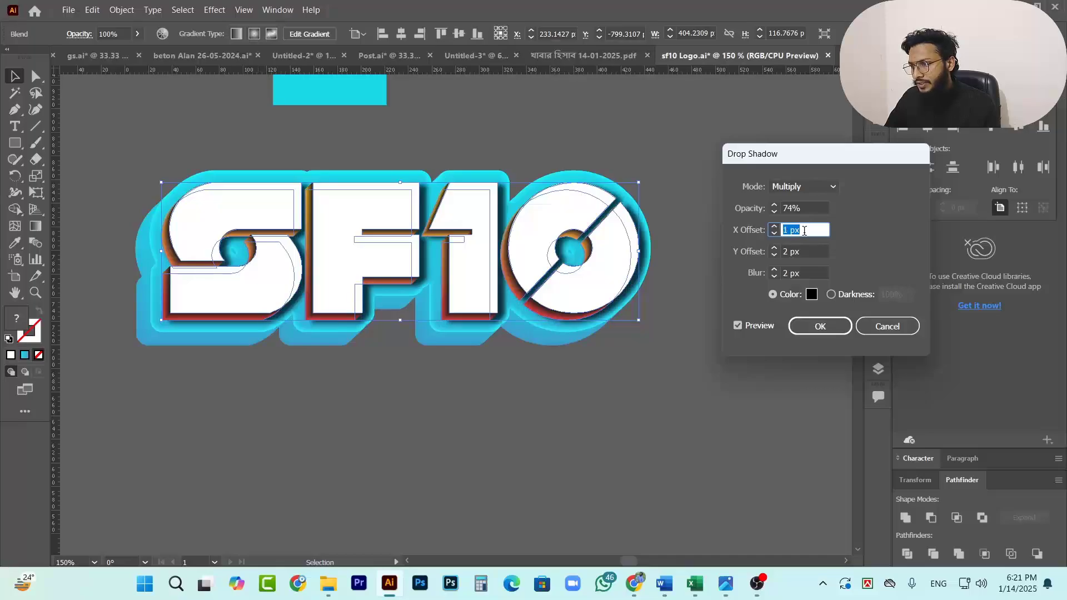
{"action": "key", "text": "Down"}
{"action": "key", "text": "Down"}
{"action": "key", "text": "Down"}
{"action": "key", "text": "Down"}
{"action": "key", "text": "Down"}
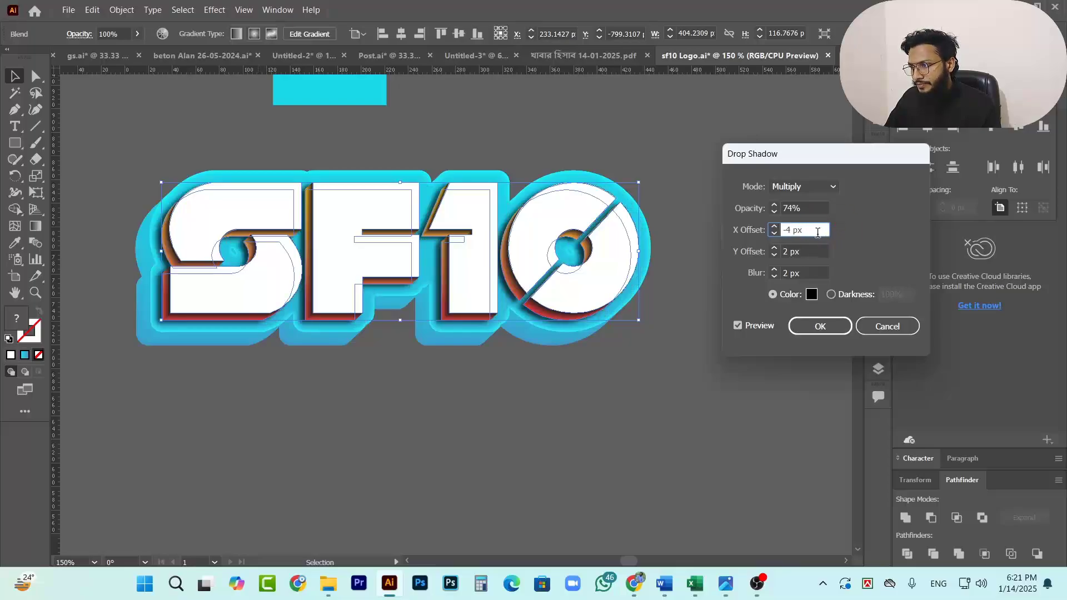
Set the drop shadow's Y offset to 4 px and opacity to 40%, apply it to the depth blend and deselect.
{"action": "left_click", "coordinate": [814, 252]}
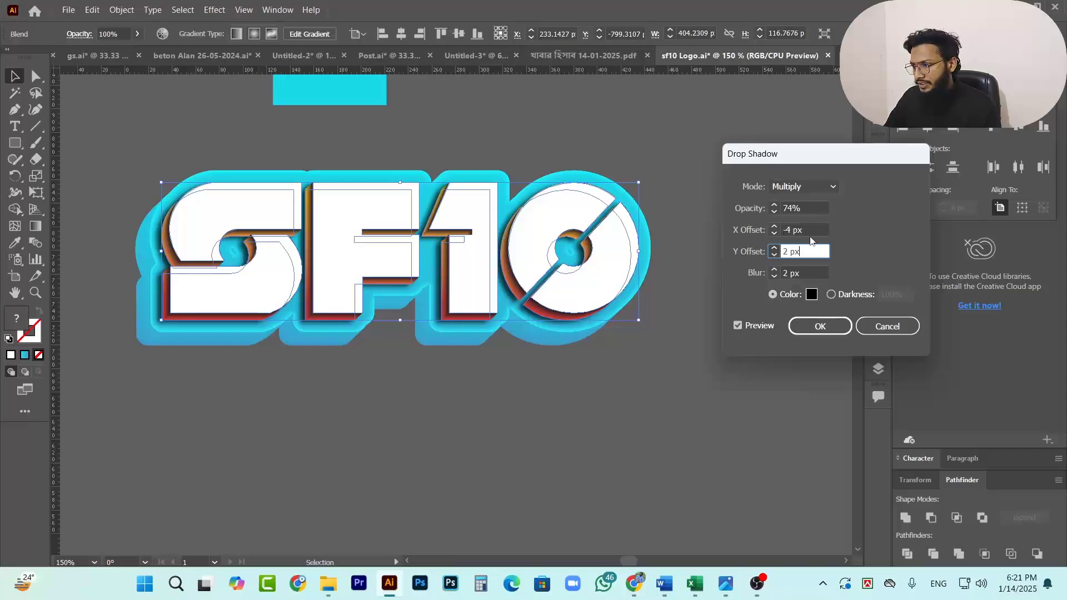
{"action": "double_click", "coordinate": [789, 252]}
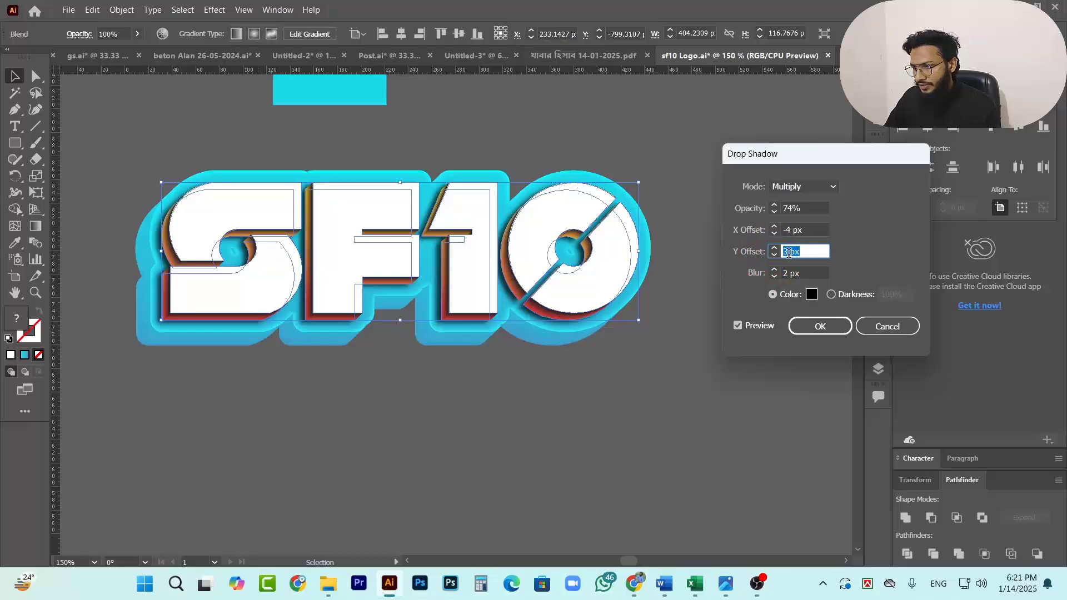
{"action": "key", "text": "Up"}
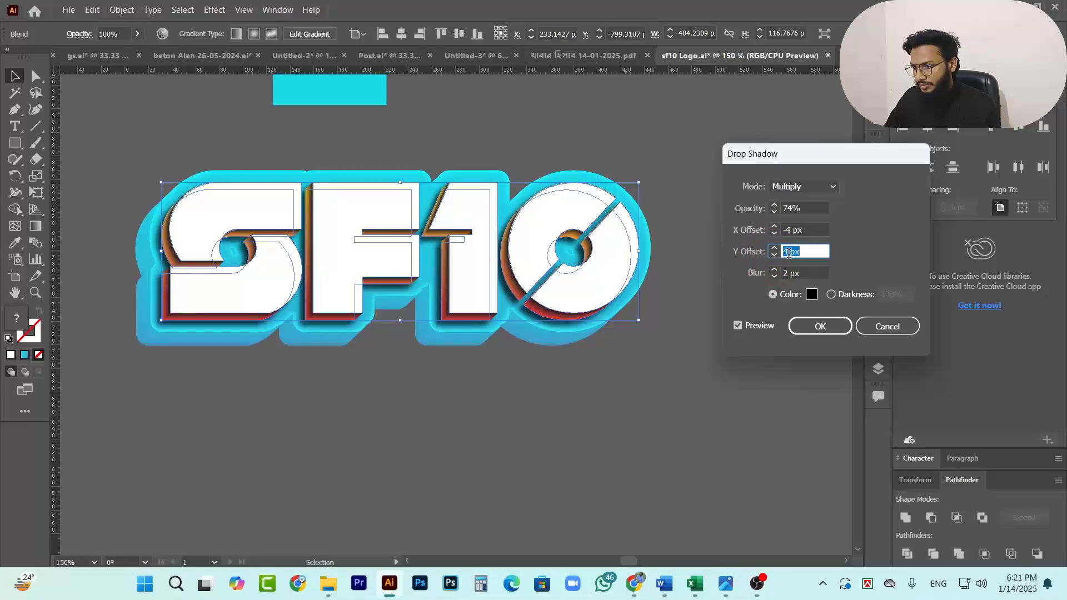
{"action": "key", "text": "Tab"}
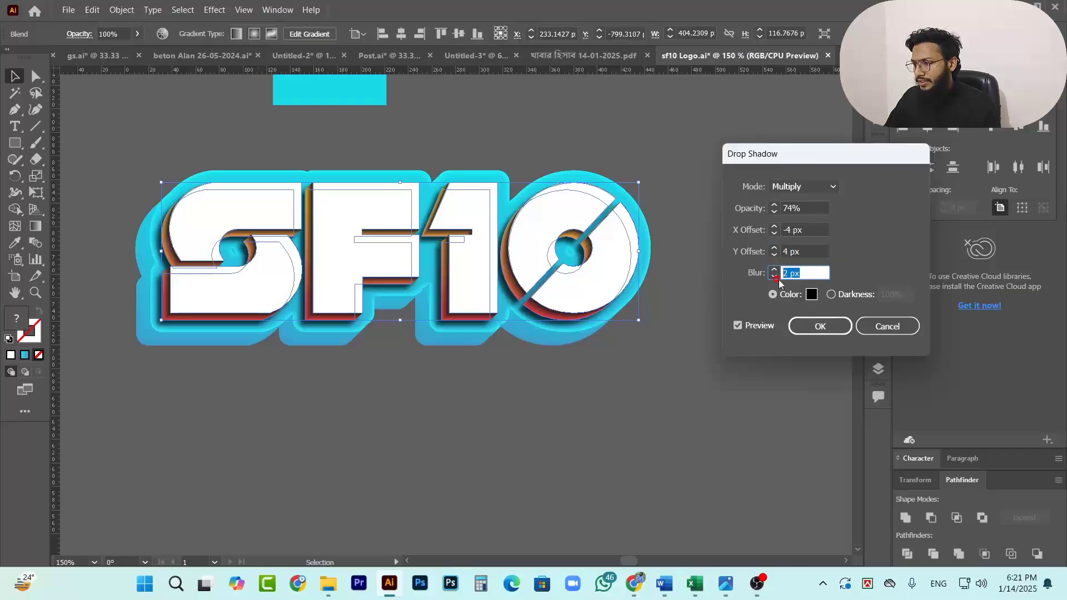
{"action": "double_click", "coordinate": [815, 206]}
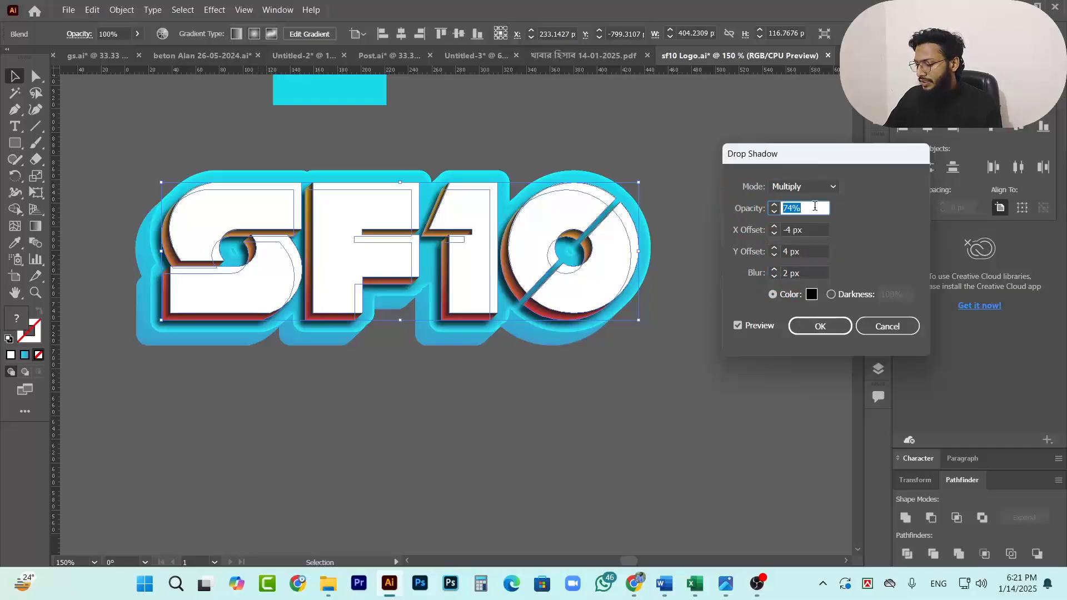
{"action": "type", "text": "40"}
{"action": "key", "text": "Return"}
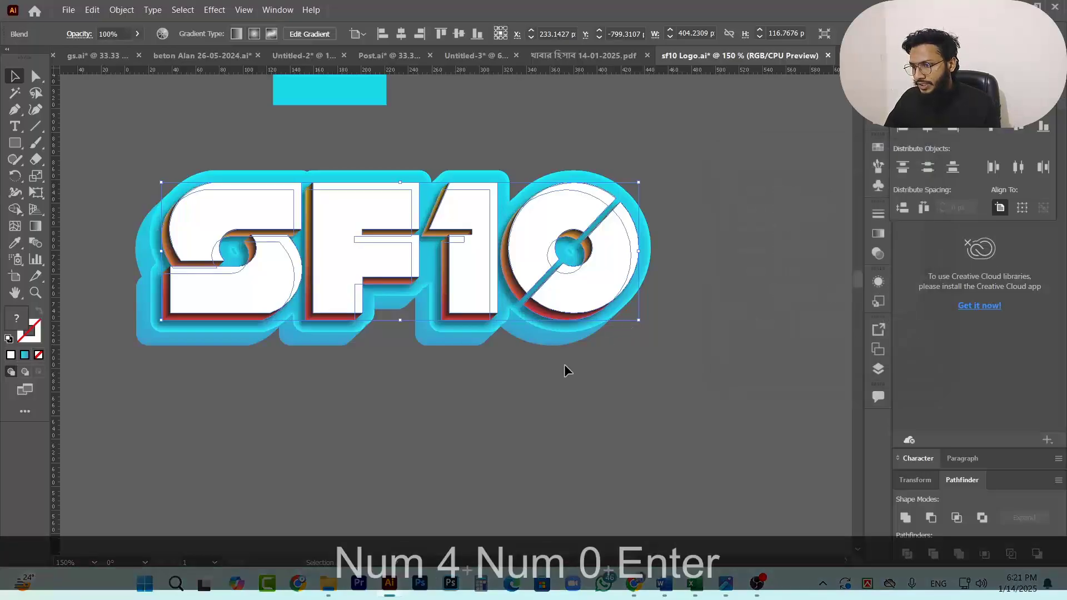
{"action": "left_click", "coordinate": [517, 361]}
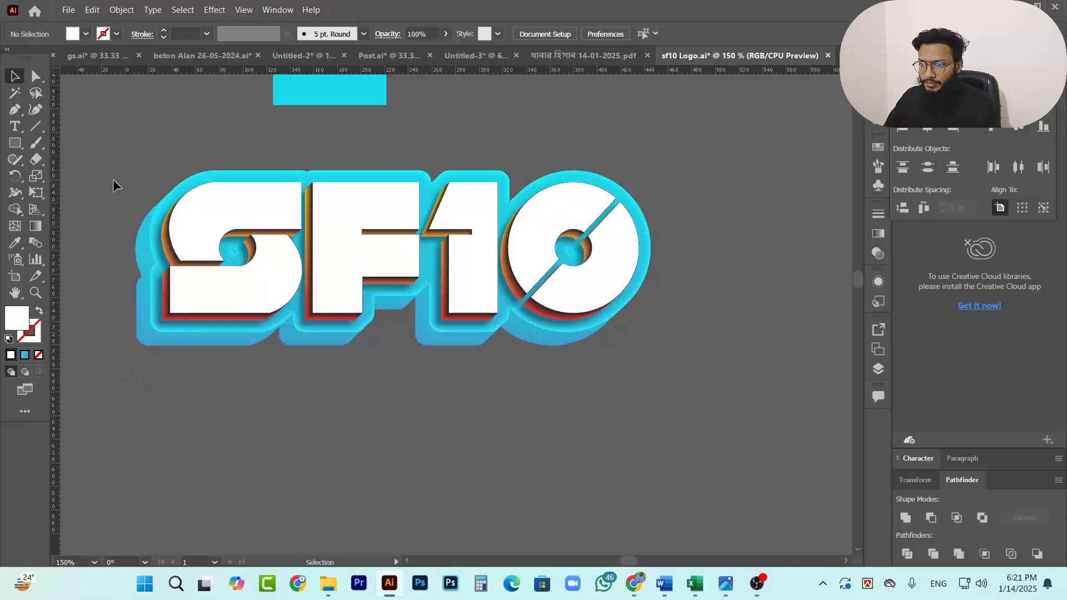
Group all layers of the white-faced SF10 logo into one object and deselect it.
{"action": "left_click_drag", "start_coordinate": [99, 159], "coordinate": [691, 356]}
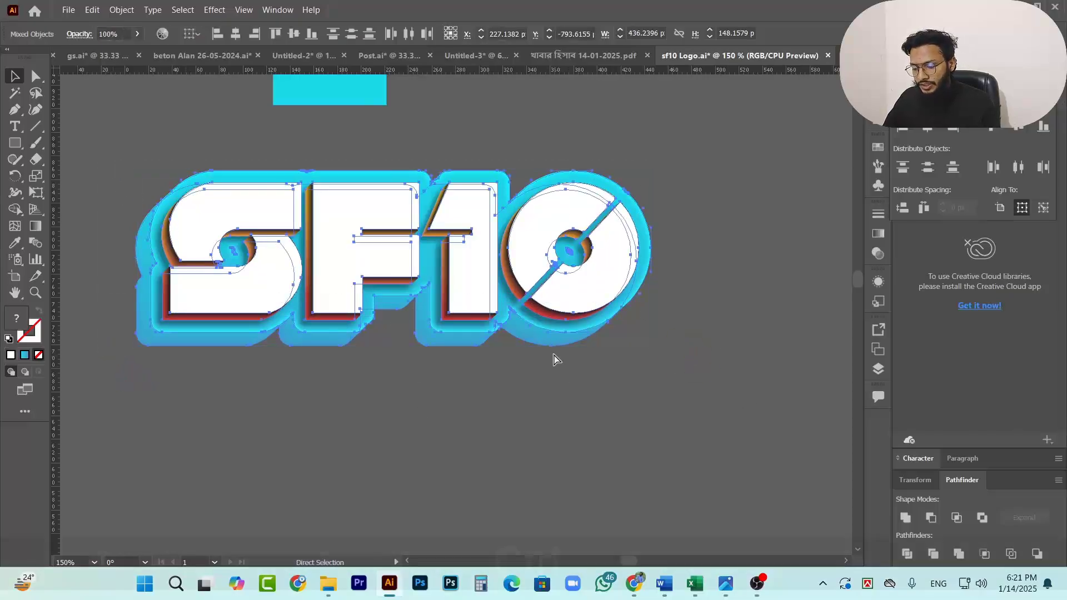
{"action": "key", "text": "ctrl+g"}
{"action": "left_click", "coordinate": [641, 354]}
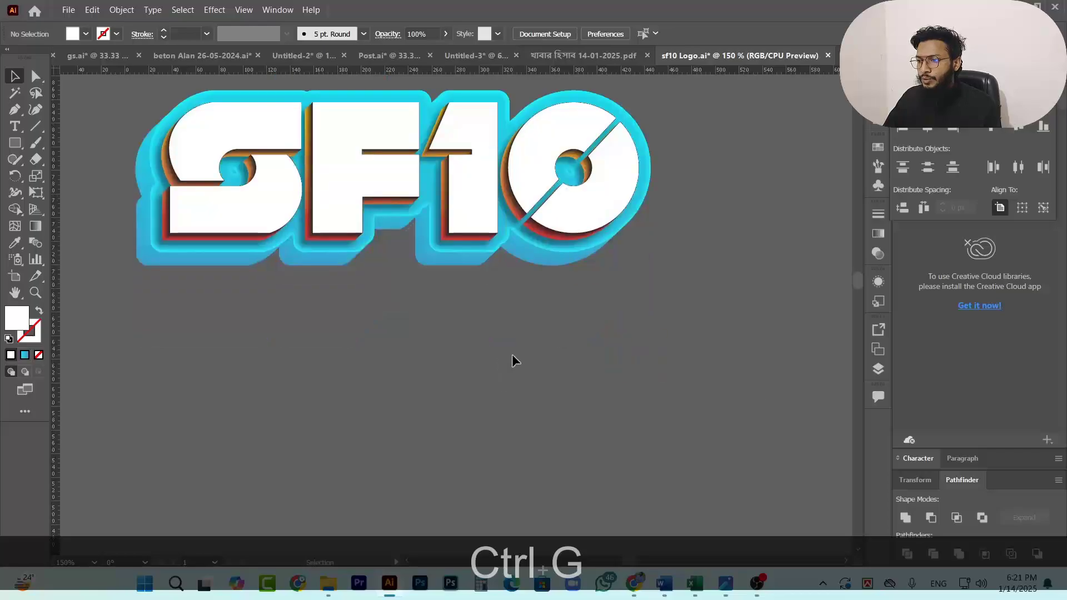
Examine the shadow beneath the finished SF10 logo on the yellow artboard and compare it with the newly grouped logo.
{"action": "key", "text": "ctrl+alt+0"}
{"action": "scroll", "coordinate": [393, 327], "scroll_direction": "up", "scroll_amount": 12}
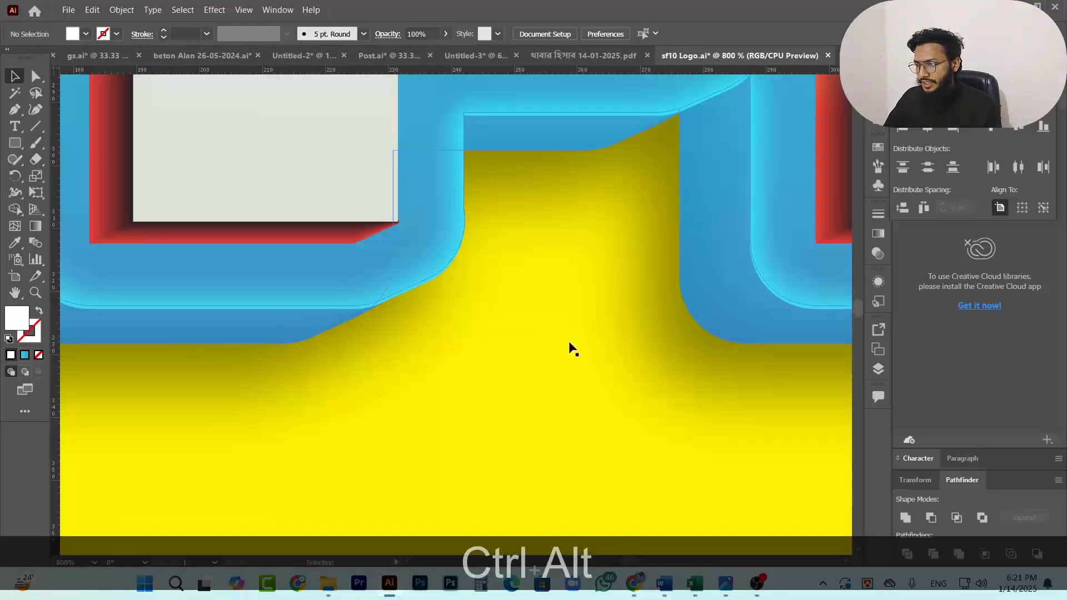
{"action": "scroll", "coordinate": [506, 325], "scroll_direction": "down", "scroll_amount": 3}
{"action": "scroll", "coordinate": [543, 305], "scroll_direction": "down", "scroll_amount": 3}
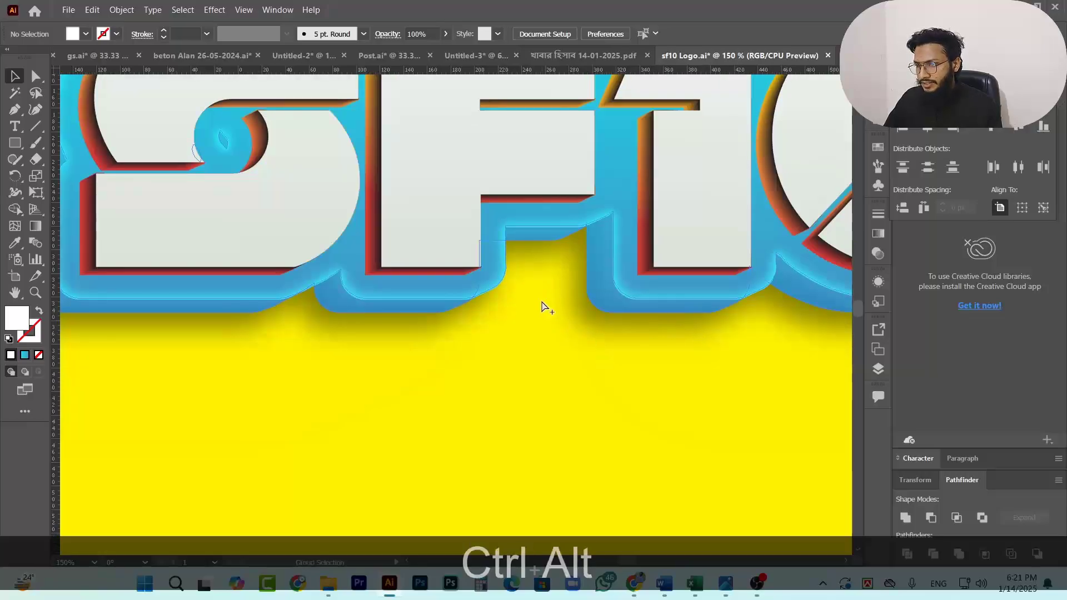
{"action": "scroll", "coordinate": [421, 283], "scroll_direction": "down", "scroll_amount": 2}
{"action": "scroll", "coordinate": [426, 312], "scroll_direction": "up", "scroll_amount": 5}
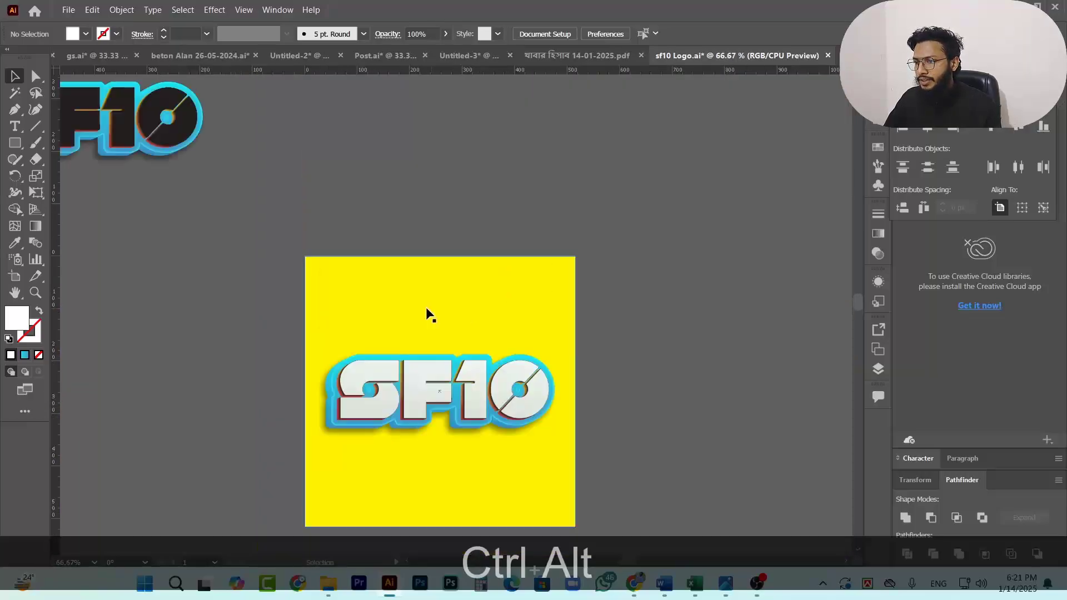
{"action": "scroll", "coordinate": [429, 309], "scroll_direction": "up", "scroll_amount": 2}
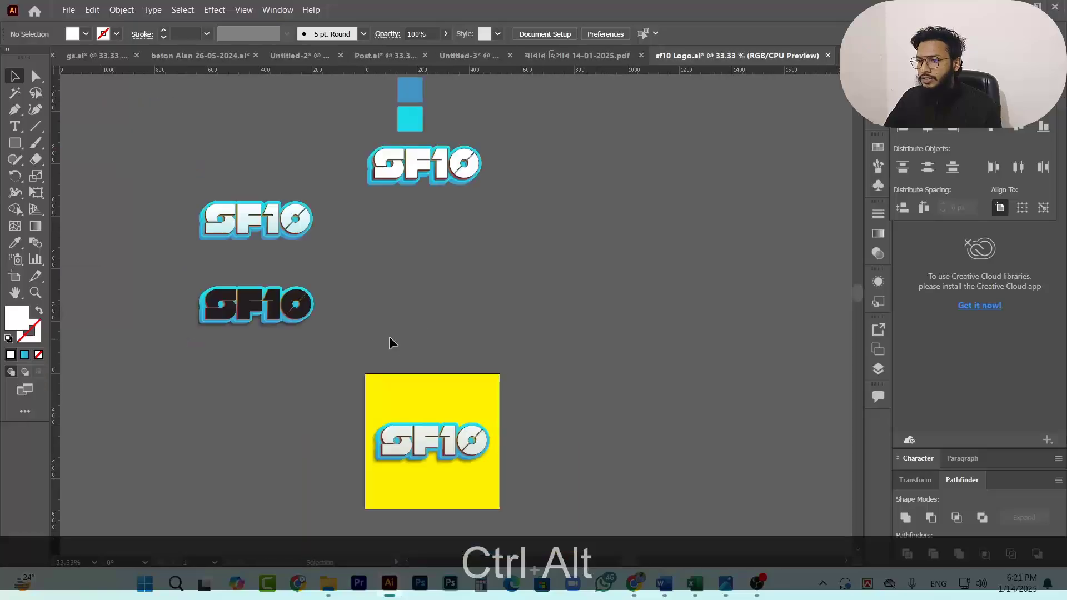
{"action": "scroll", "coordinate": [391, 341], "scroll_direction": "down", "scroll_amount": 2}
{"action": "scroll", "coordinate": [491, 255], "scroll_direction": "up", "scroll_amount": 2}
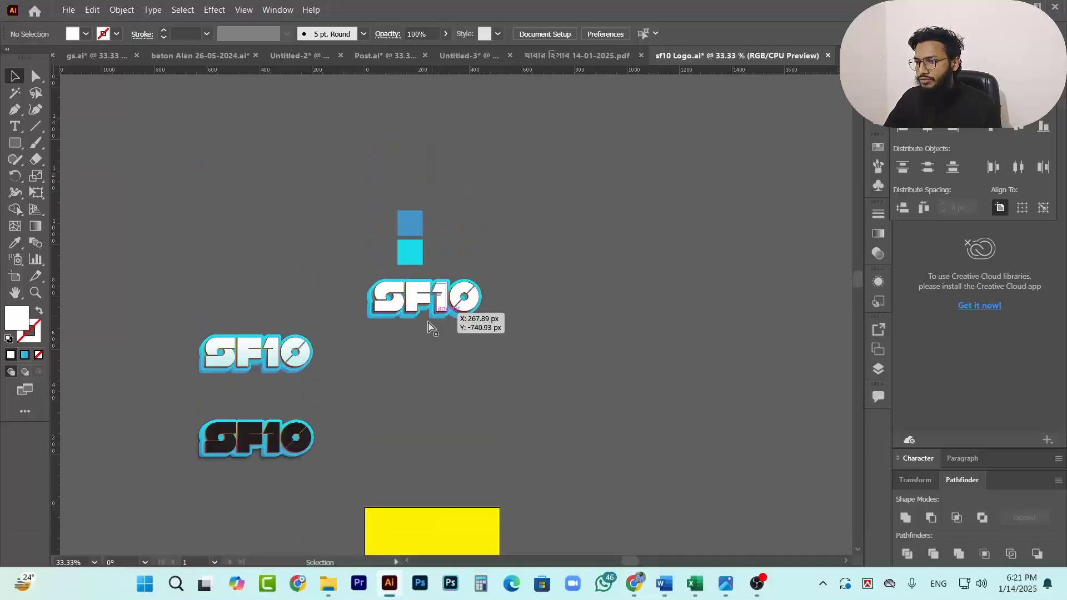
{"action": "scroll", "coordinate": [429, 322], "scroll_direction": "up", "scroll_amount": 6}
{"action": "scroll", "coordinate": [448, 287], "scroll_direction": "down", "scroll_amount": 4}
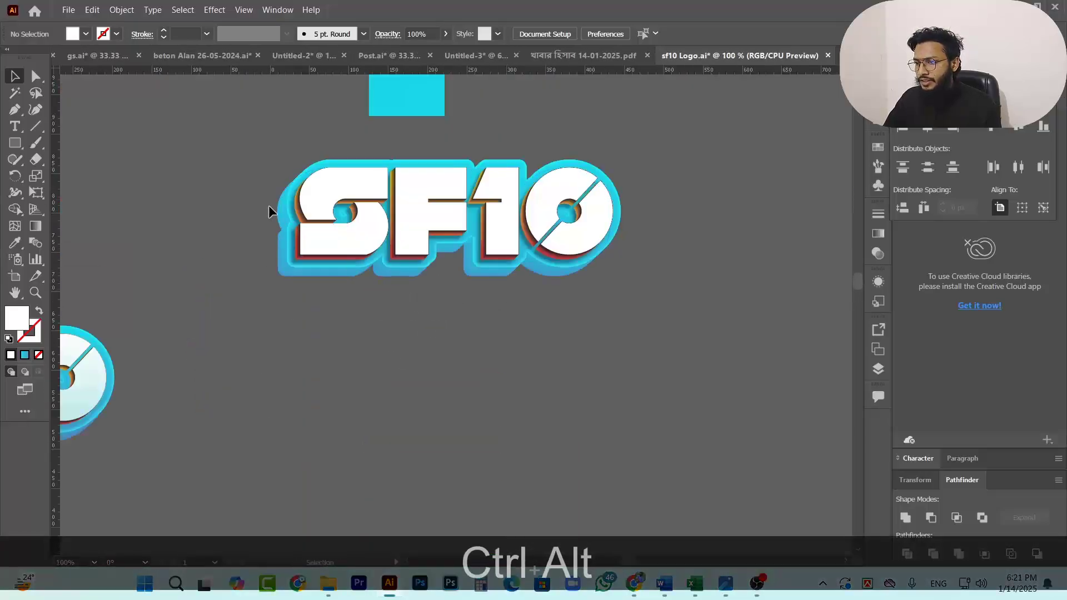
Move the grouped SF10 logo about 242 px to the right and 110 px down into the empty canvas area.
{"action": "left_click_drag", "start_coordinate": [746, 342], "coordinate": [746, 344]}
{"action": "left_click_drag", "start_coordinate": [528, 232], "coordinate": [719, 318]}
{"action": "scroll", "coordinate": [676, 289], "scroll_direction": "down", "scroll_amount": 2}
{"action": "scroll", "coordinate": [576, 262], "scroll_direction": "down", "scroll_amount": 2}
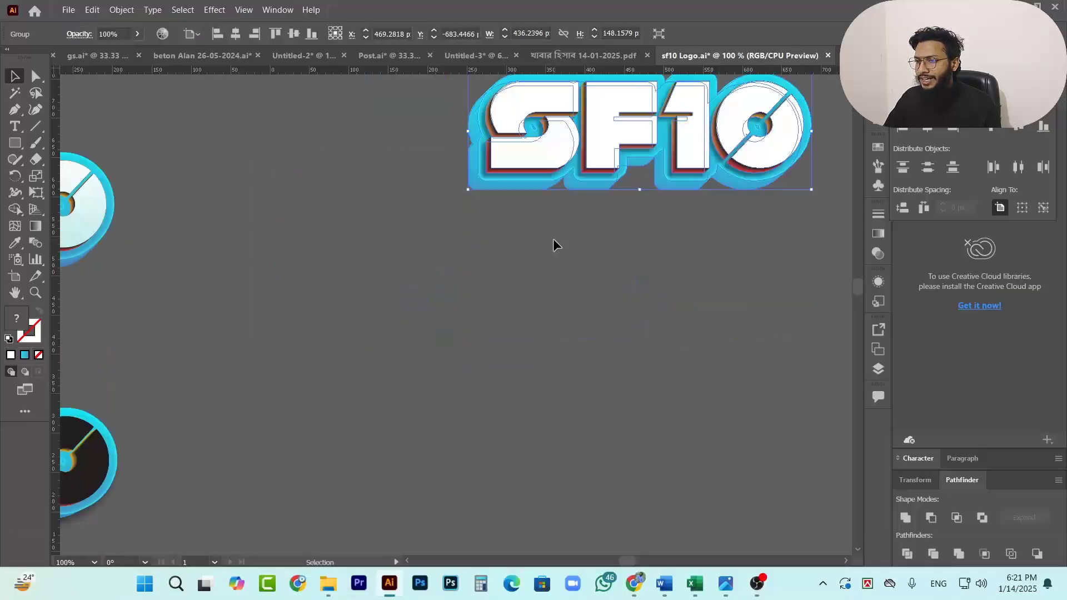
{"action": "scroll", "coordinate": [556, 245], "scroll_direction": "up", "scroll_amount": 1}
Start a Multiply Drop Shadow effect on the grouped SF10 logo and set its blur to 4 px.
{"action": "left_click", "coordinate": [214, 10]}
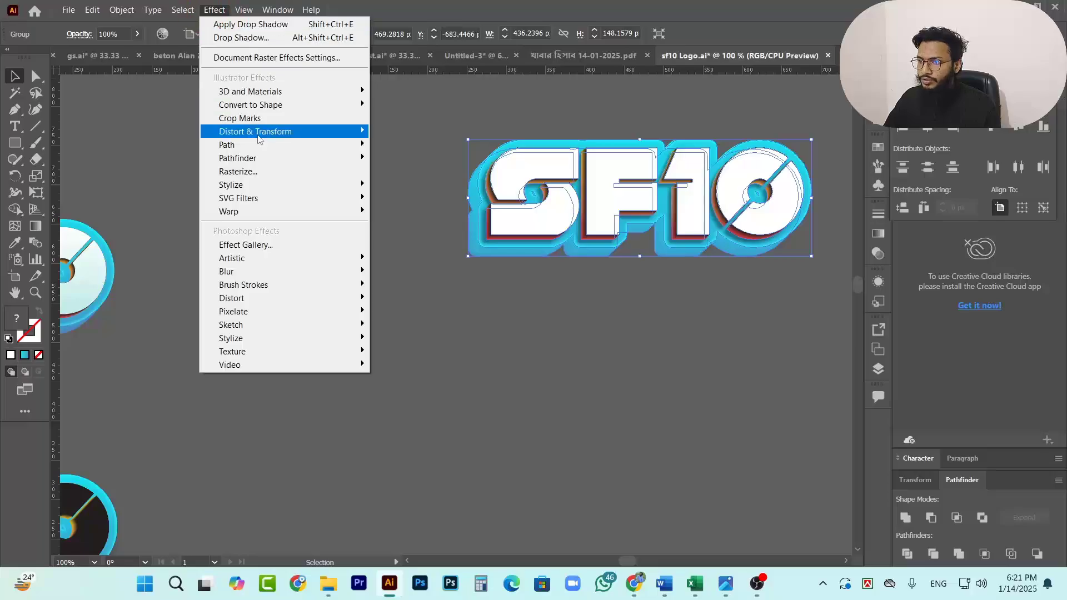
{"action": "mouse_move", "coordinate": [333, 185]}
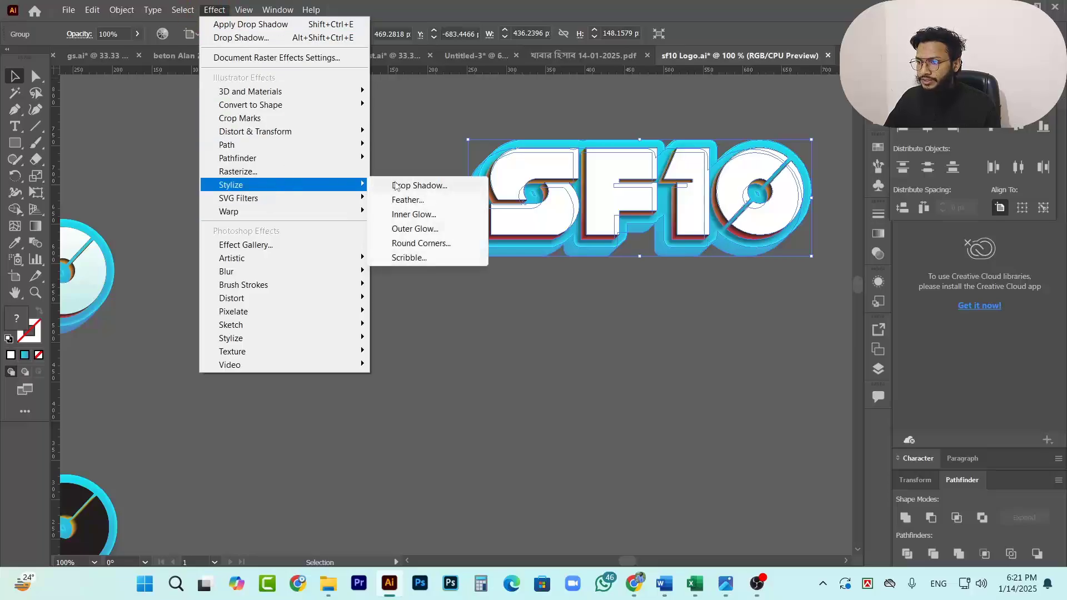
{"action": "left_click", "coordinate": [438, 187]}
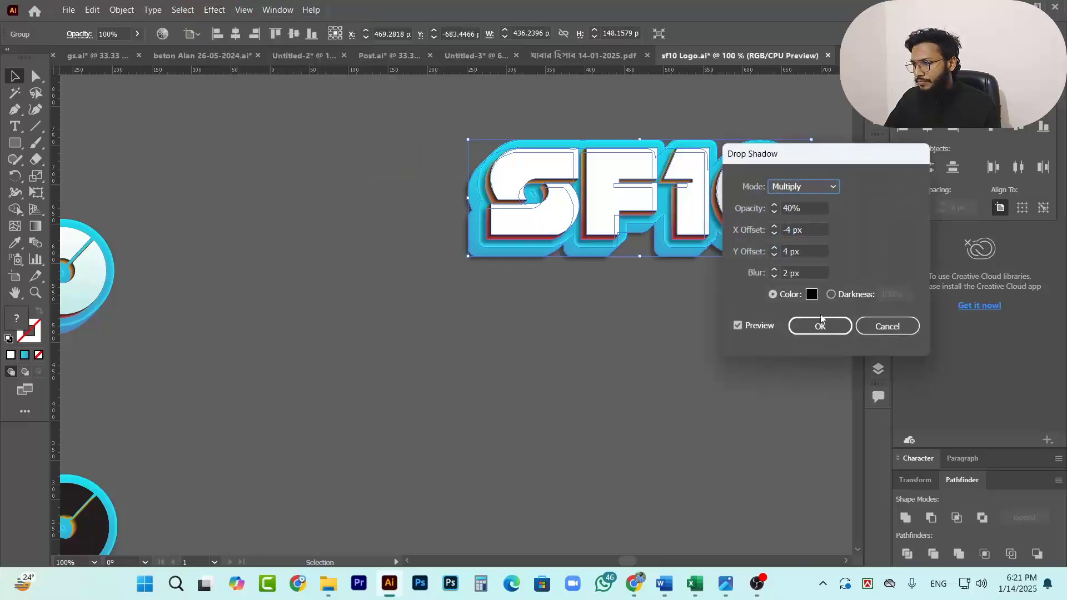
{"action": "left_click", "coordinate": [799, 275]}
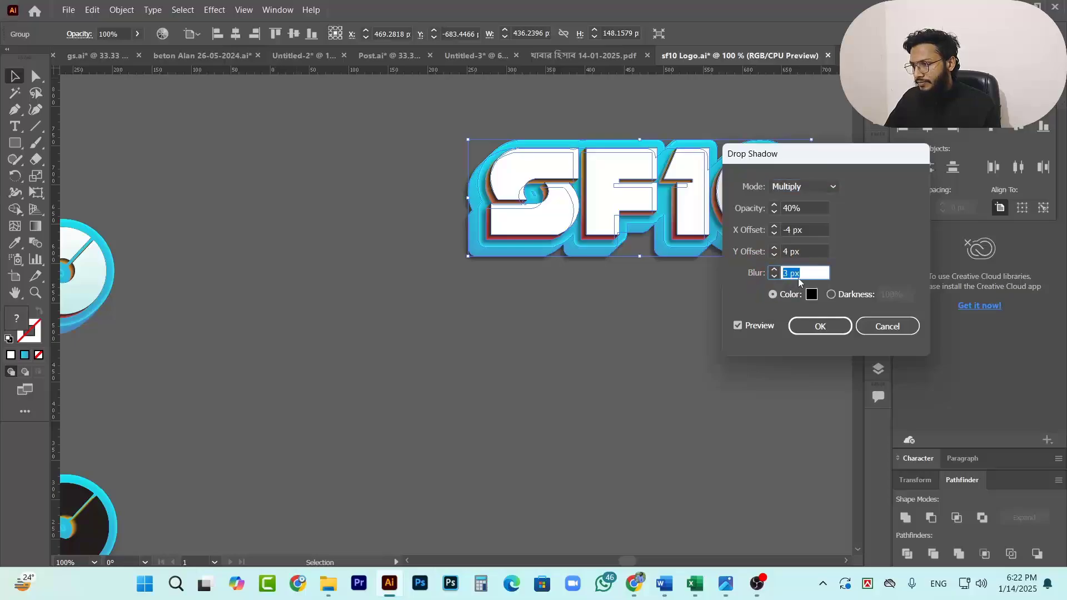
{"action": "key", "text": "Up"}
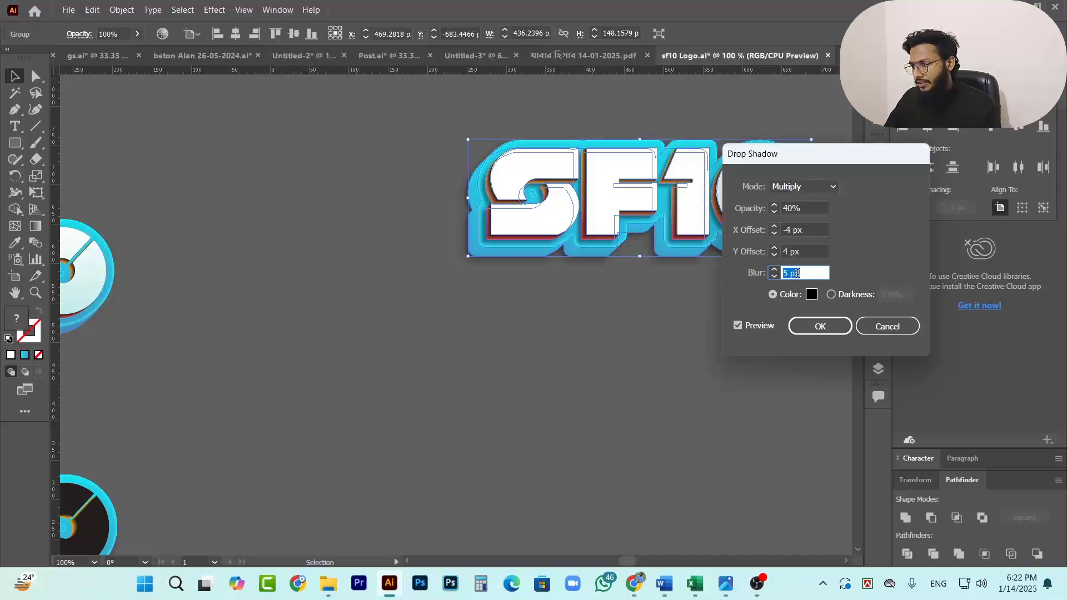
{"action": "key", "text": "Down"}
Set the group's drop shadow to 75% opacity and 5 px blur, and apply it.
{"action": "left_click", "coordinate": [808, 208]}
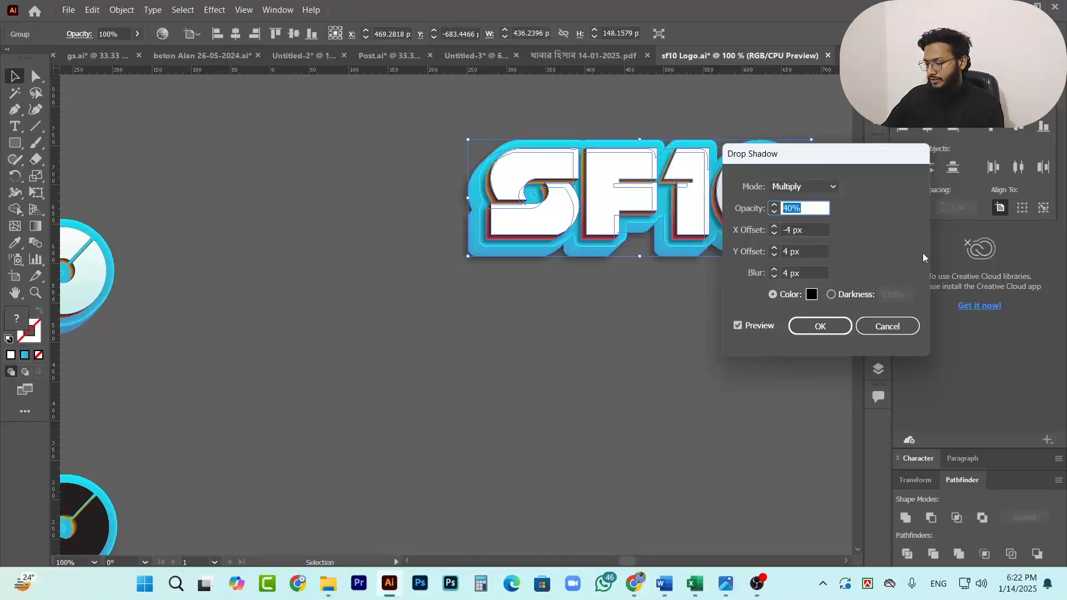
{"action": "type", "text": "75"}
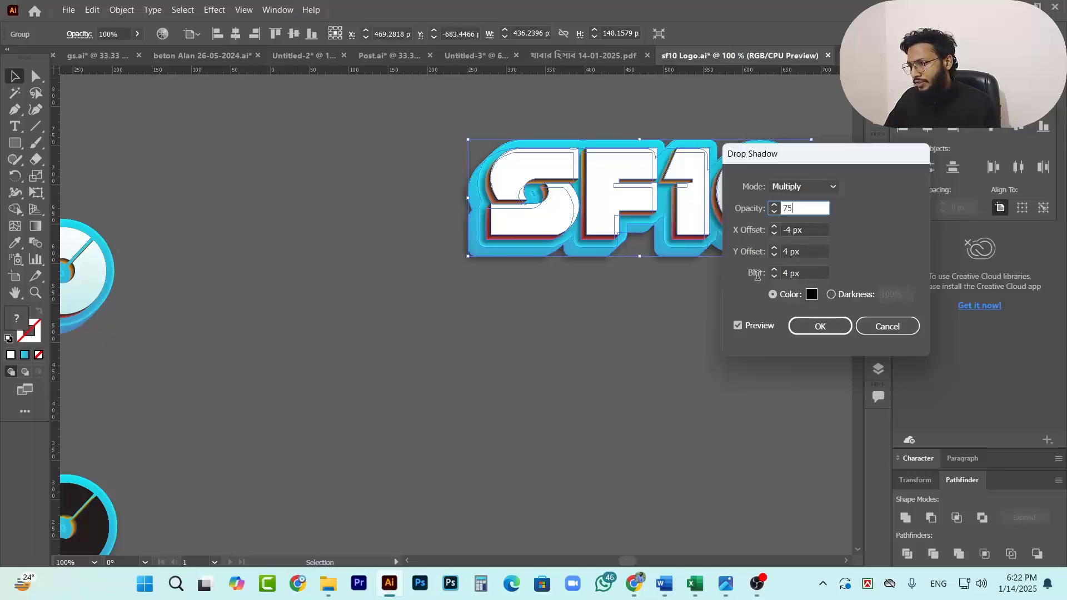
{"action": "left_click_drag", "start_coordinate": [807, 271], "coordinate": [774, 272]}
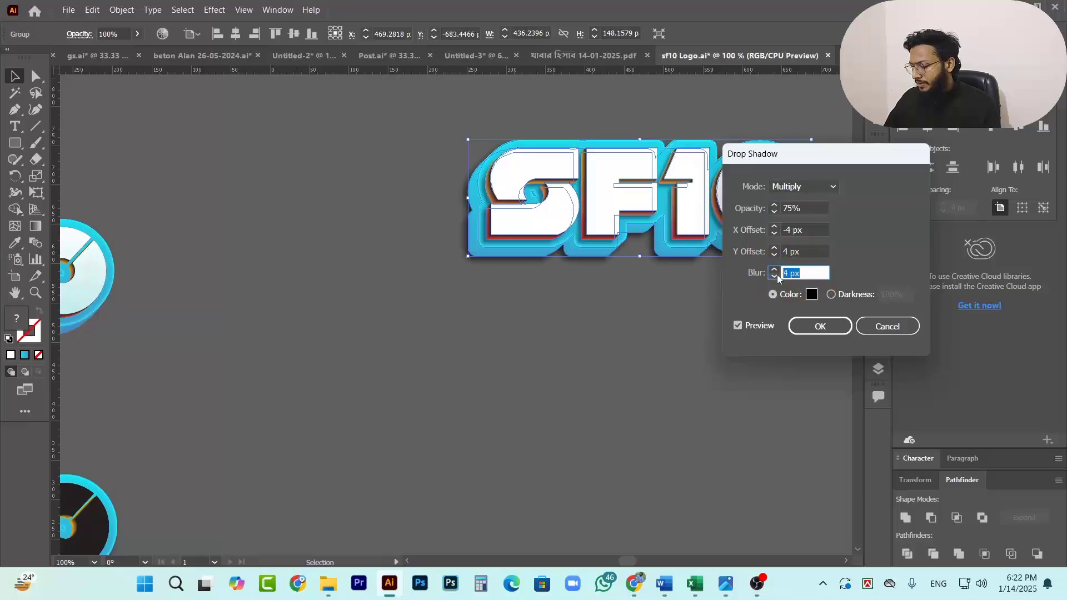
{"action": "type", "text": "5"}
{"action": "left_click", "coordinate": [830, 329]}
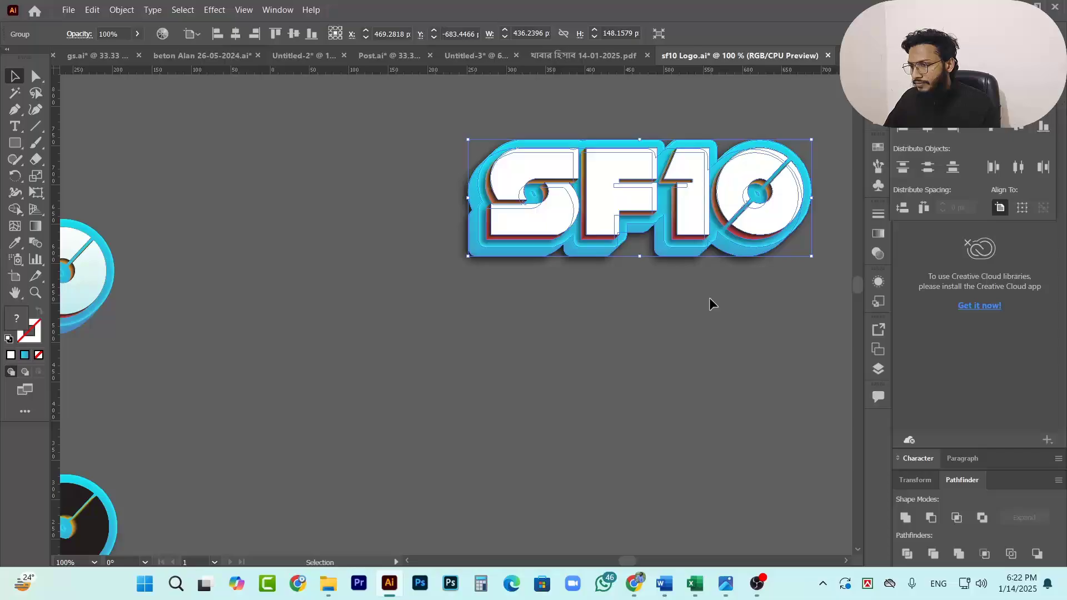
{"action": "left_click", "coordinate": [709, 300]}
{"action": "left_click_drag", "start_coordinate": [815, 354], "coordinate": [813, 356]}
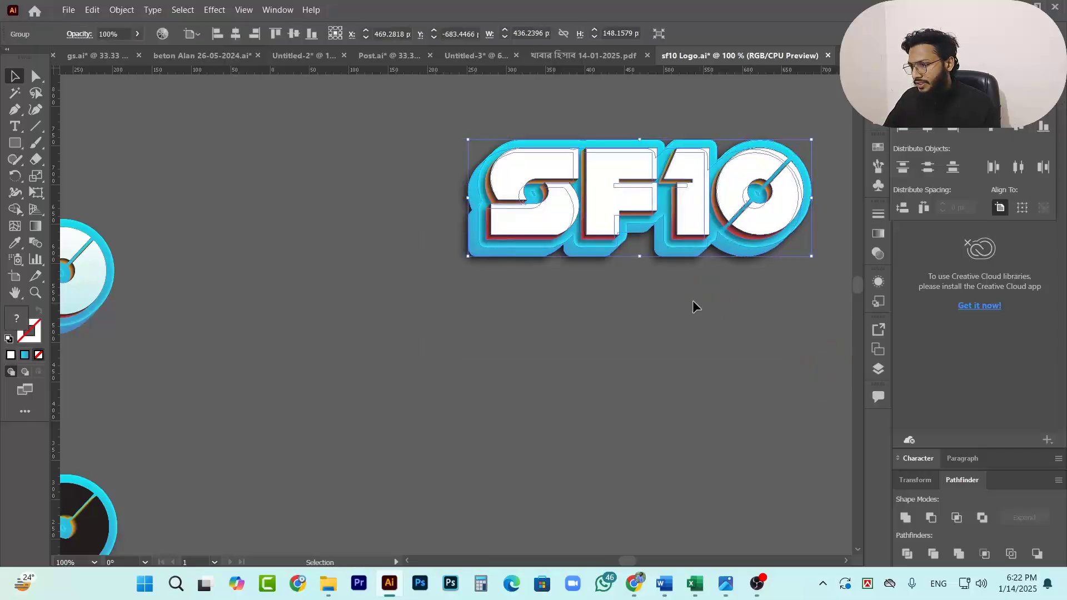
Move the newly shadowed SF10 logo onto the yellow artboard above the existing logo and compare the two.
{"action": "scroll", "coordinate": [511, 239], "scroll_direction": "down", "scroll_amount": 5}
{"action": "scroll", "coordinate": [550, 253], "scroll_direction": "down", "scroll_amount": 2}
{"action": "left_click_drag", "start_coordinate": [529, 161], "coordinate": [499, 262]}
{"action": "left_click", "coordinate": [616, 310]}
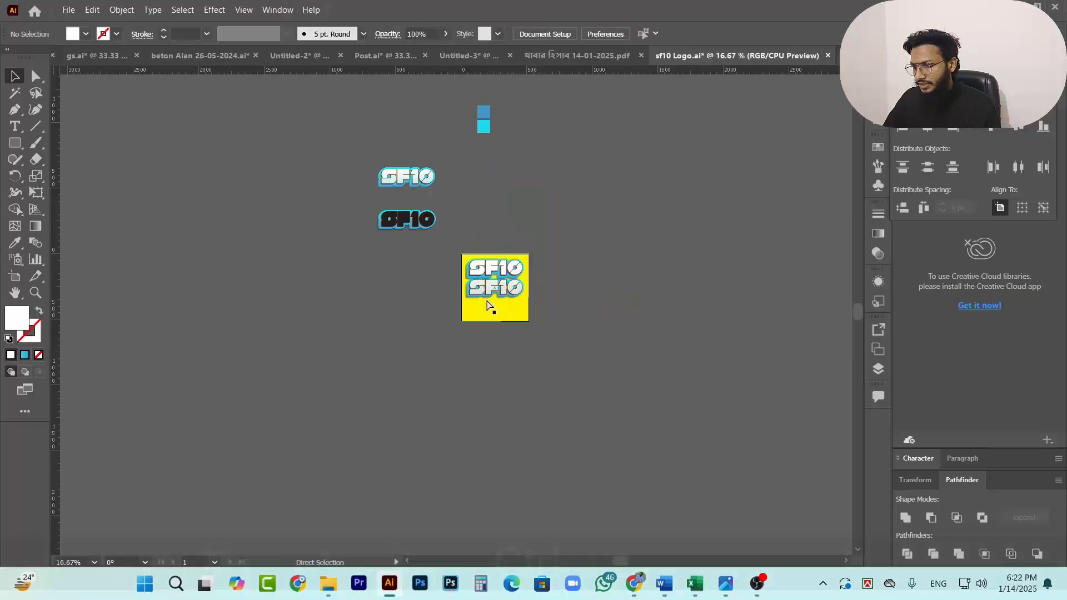
{"action": "scroll", "coordinate": [498, 292], "scroll_direction": "up", "scroll_amount": 6}
{"action": "scroll", "coordinate": [568, 325], "scroll_direction": "up", "scroll_amount": 2}
{"action": "scroll", "coordinate": [581, 342], "scroll_direction": "up", "scroll_amount": 1}
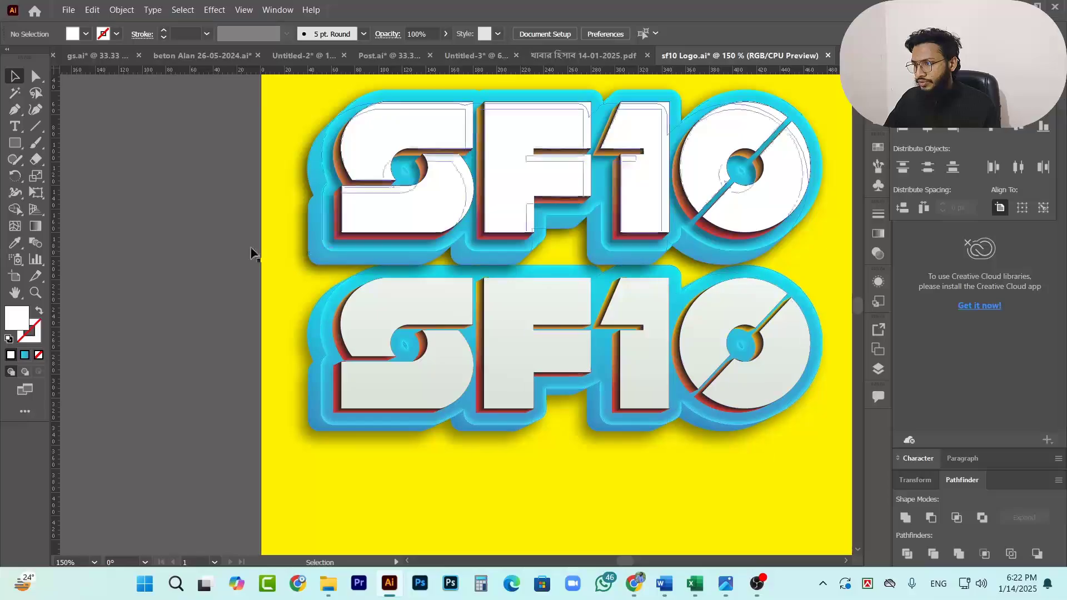
Try moving the older greyish SF10 logo off the yellow artboard, and undo both logo moves.
{"action": "left_click", "coordinate": [599, 385]}
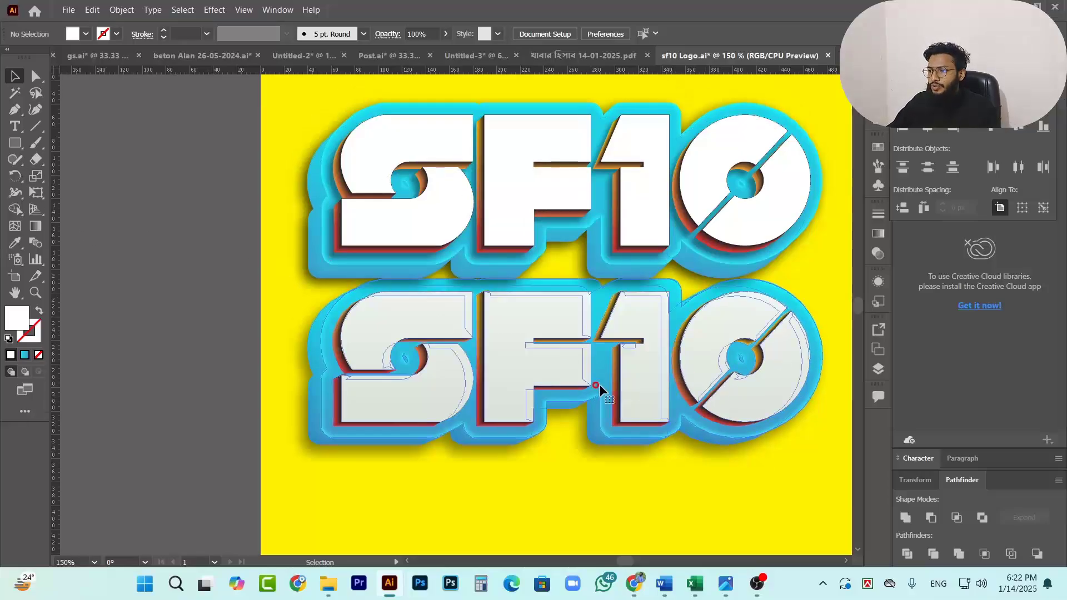
{"action": "scroll", "coordinate": [448, 331], "scroll_direction": "down", "scroll_amount": 2}
{"action": "left_click_drag", "start_coordinate": [538, 355], "coordinate": [789, 133]}
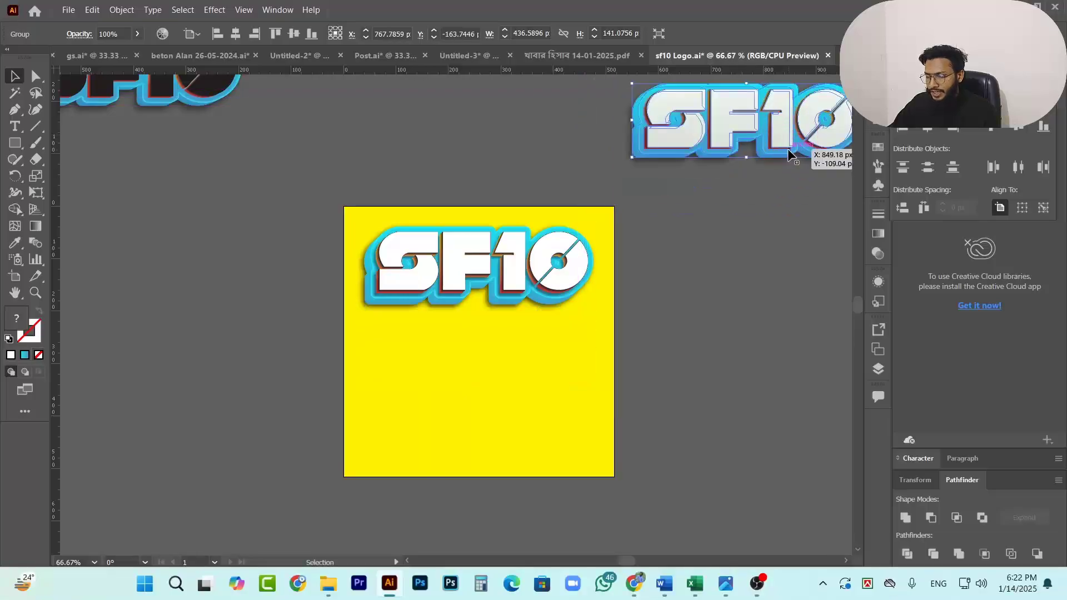
{"action": "key", "text": "ctrl+z"}
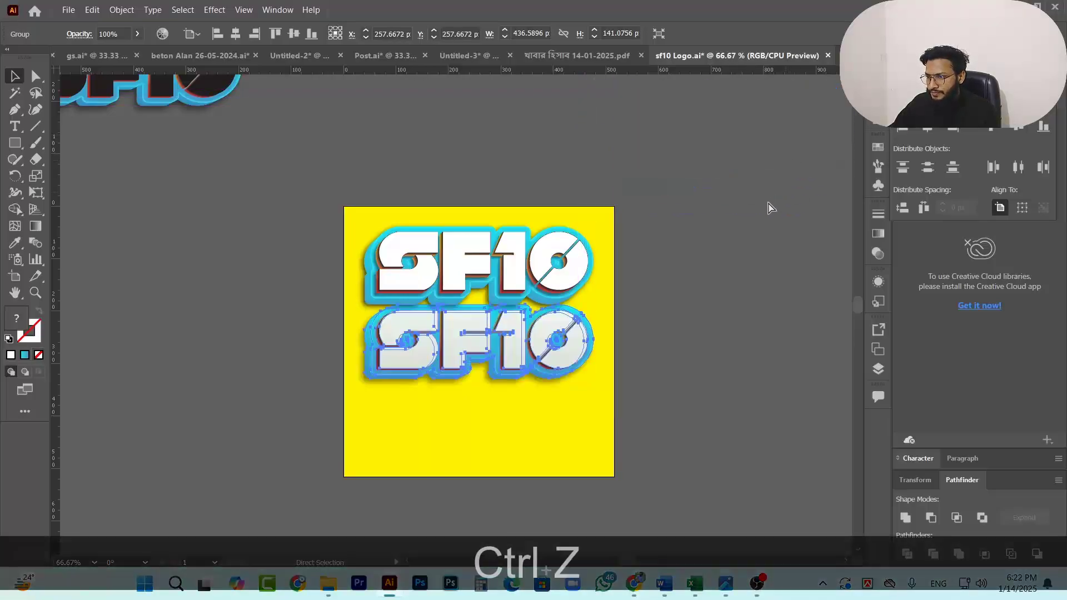
{"action": "key", "text": "ctrl+z"}
{"action": "scroll", "coordinate": [736, 303], "scroll_direction": "up", "scroll_amount": 4}
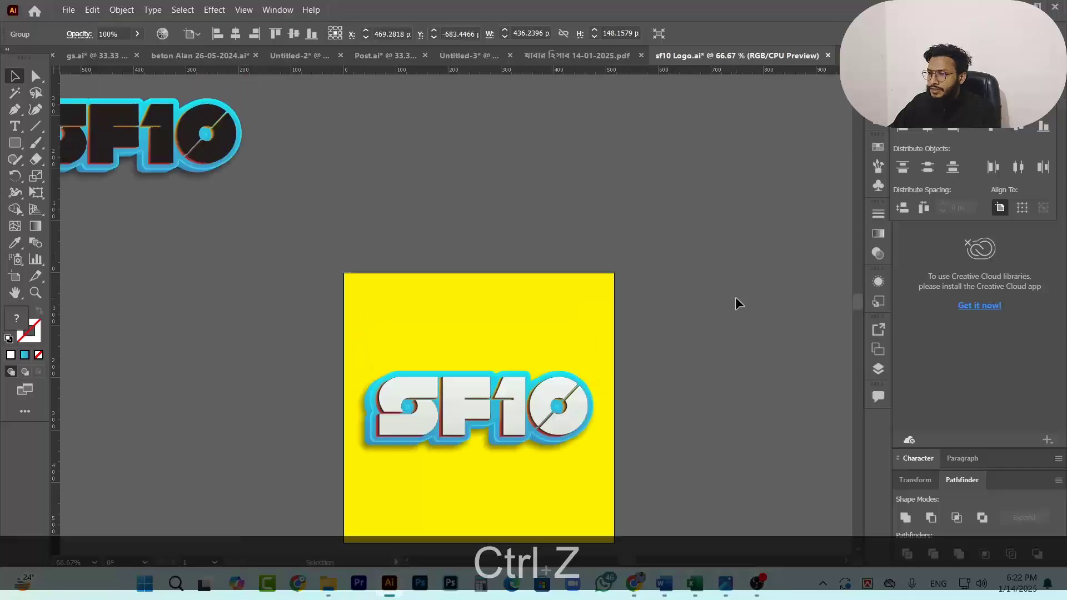
Move the older greyish SF10 logo off the yellow artboard onto the empty canvas to its right.
{"action": "scroll", "coordinate": [634, 263], "scroll_direction": "down", "scroll_amount": 3}
{"action": "scroll", "coordinate": [645, 261], "scroll_direction": "down", "scroll_amount": 2}
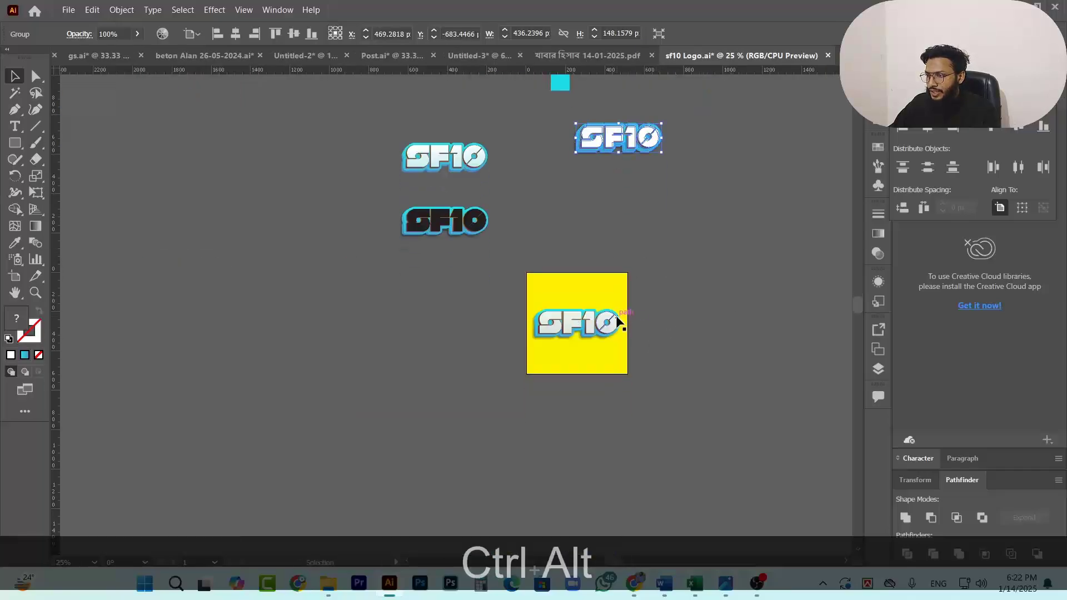
{"action": "left_click_drag", "start_coordinate": [620, 322], "coordinate": [801, 264]}
{"action": "left_click", "coordinate": [792, 332]}
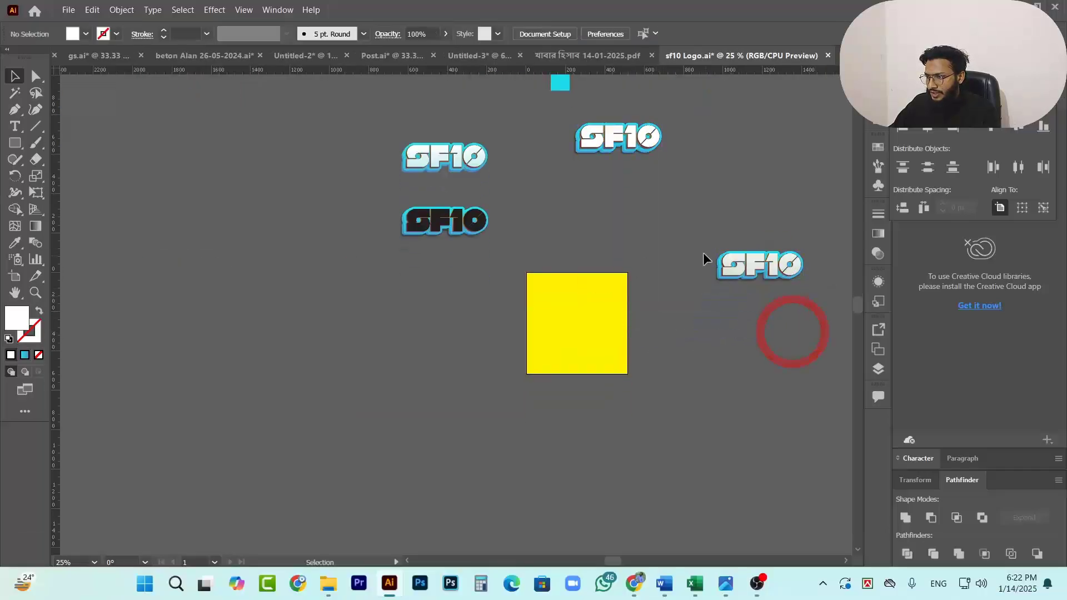
Place the newly shadowed SF10 logo in the middle area of the yellow artboard.
{"action": "left_click_drag", "start_coordinate": [616, 142], "coordinate": [537, 333]}
{"action": "left_click", "coordinate": [778, 350]}
{"action": "scroll", "coordinate": [614, 342], "scroll_direction": "up", "scroll_amount": 4}
{"action": "scroll", "coordinate": [609, 316], "scroll_direction": "up", "scroll_amount": 2}
{"action": "left_click", "coordinate": [769, 335]}
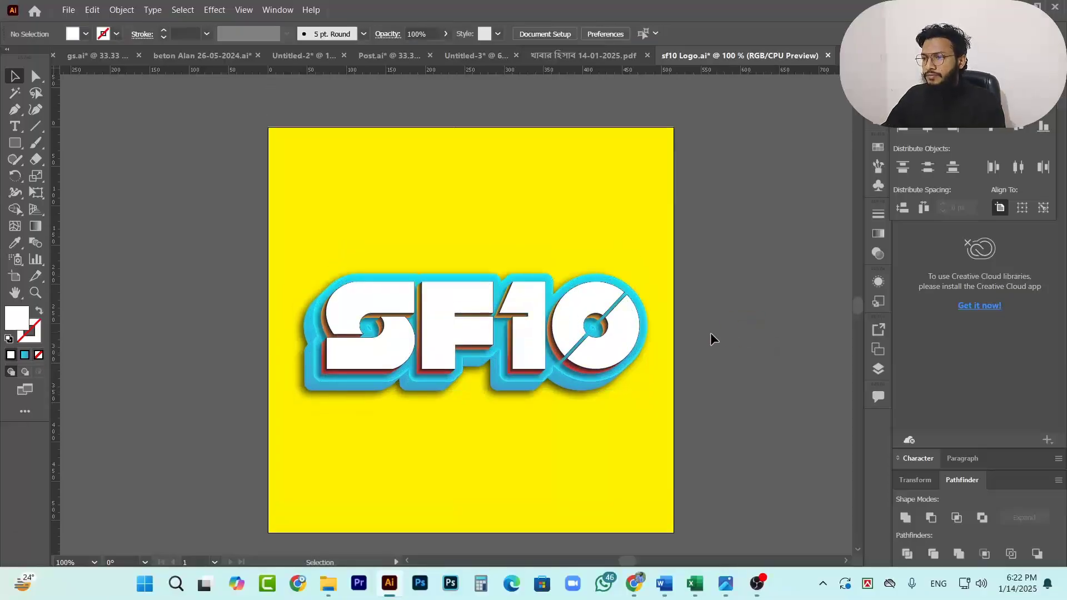
Review the SF10 logo's placement on the artboard and check that the Align panel is enabled.
{"action": "scroll", "coordinate": [628, 348], "scroll_direction": "down", "scroll_amount": 3}
{"action": "scroll", "coordinate": [624, 351], "scroll_direction": "up", "scroll_amount": 3}
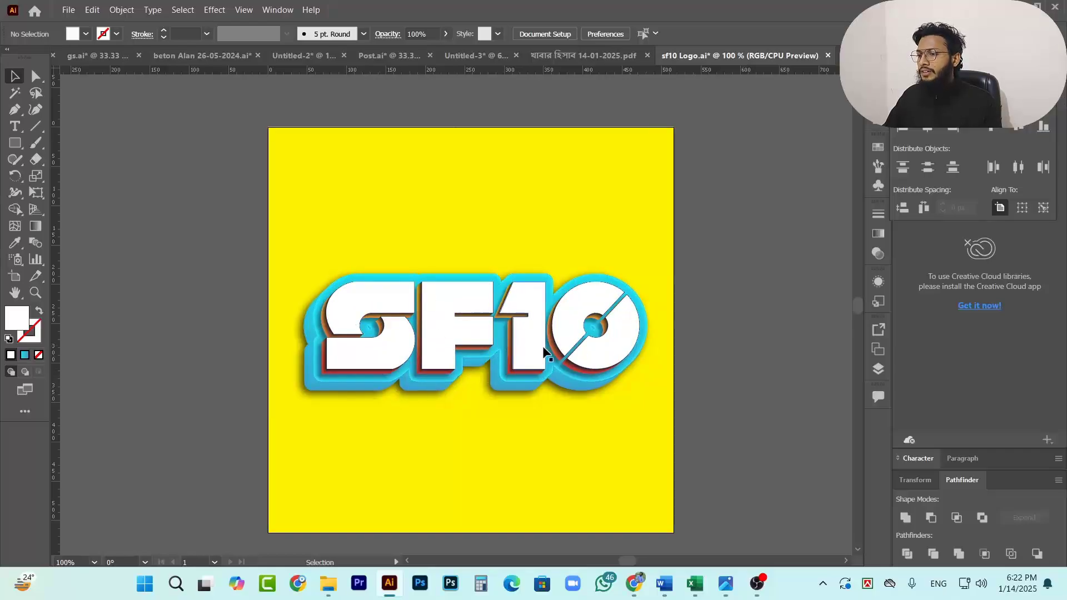
{"action": "left_click_drag", "start_coordinate": [543, 351], "coordinate": [432, 343]}
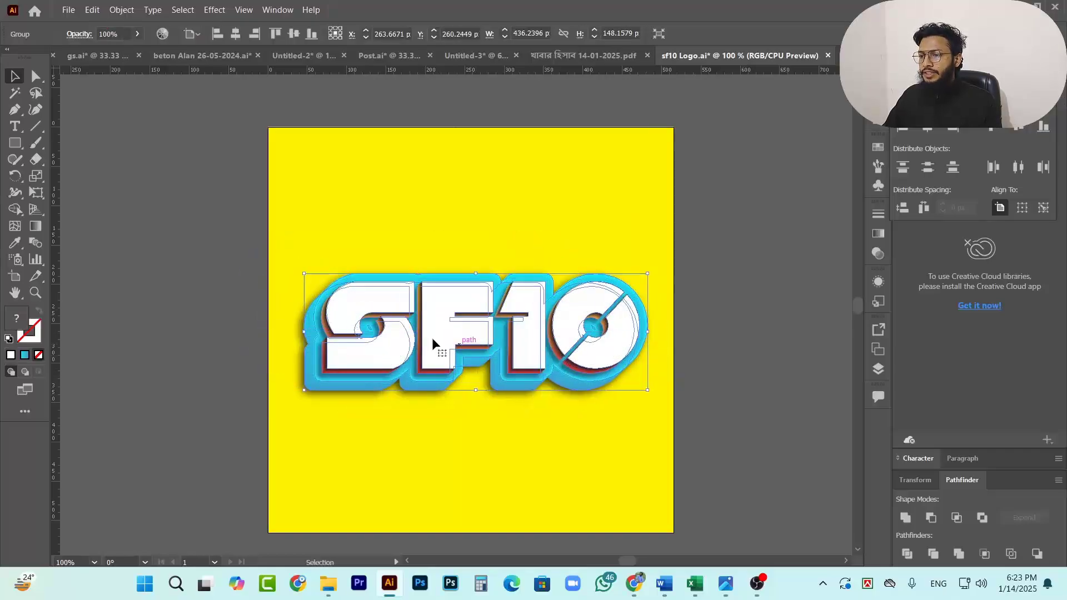
{"action": "scroll", "coordinate": [601, 276], "scroll_direction": "down", "scroll_amount": 2}
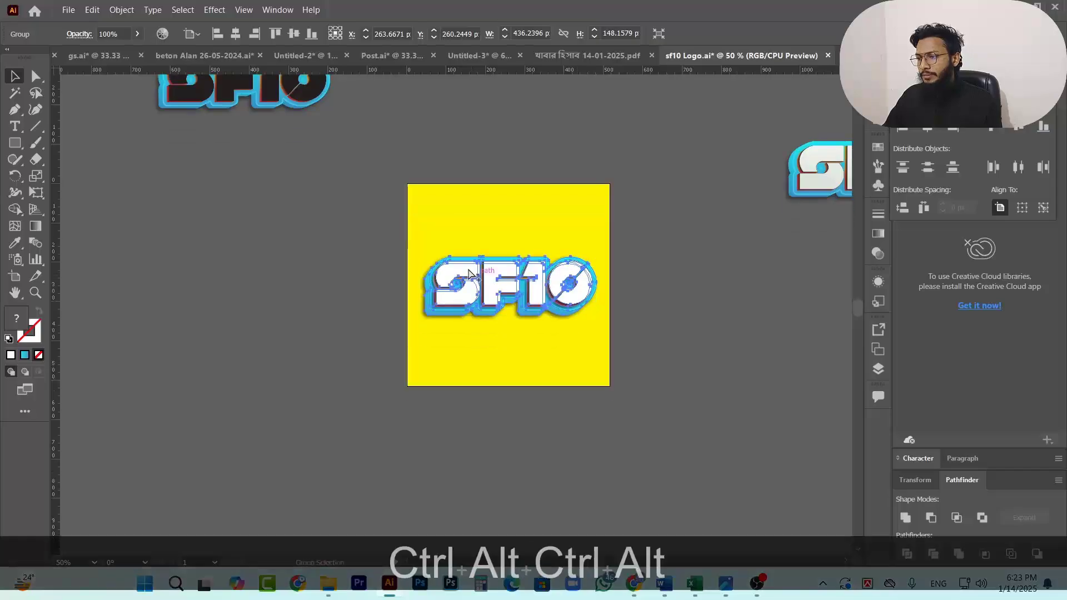
{"action": "scroll", "coordinate": [584, 300], "scroll_direction": "up", "scroll_amount": 2}
{"action": "scroll", "coordinate": [583, 300], "scroll_direction": "right", "scroll_amount": 1}
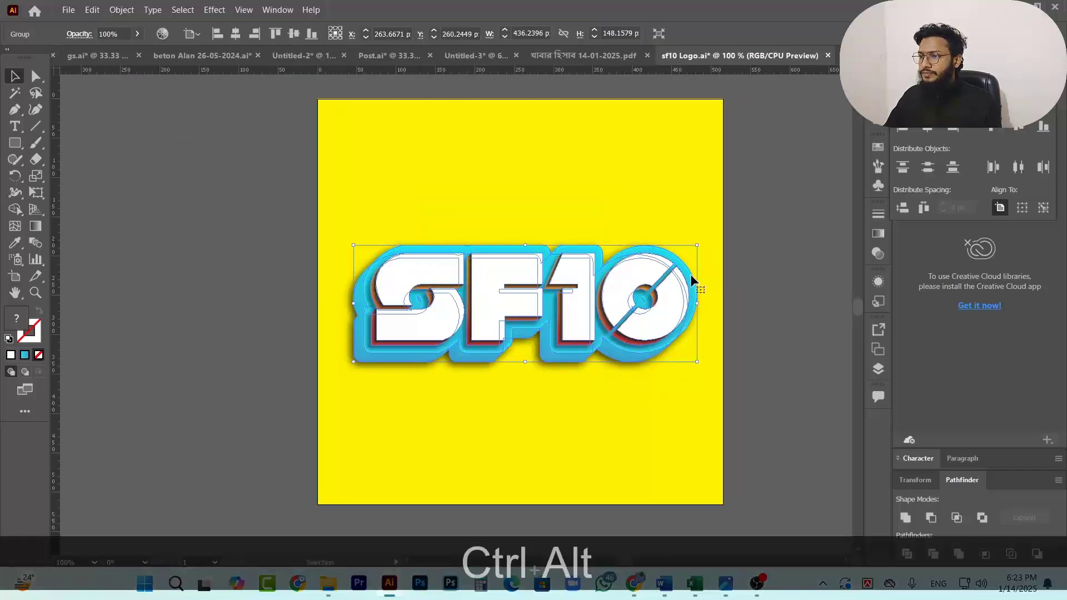
{"action": "scroll", "coordinate": [403, 192], "scroll_direction": "down", "scroll_amount": 1}
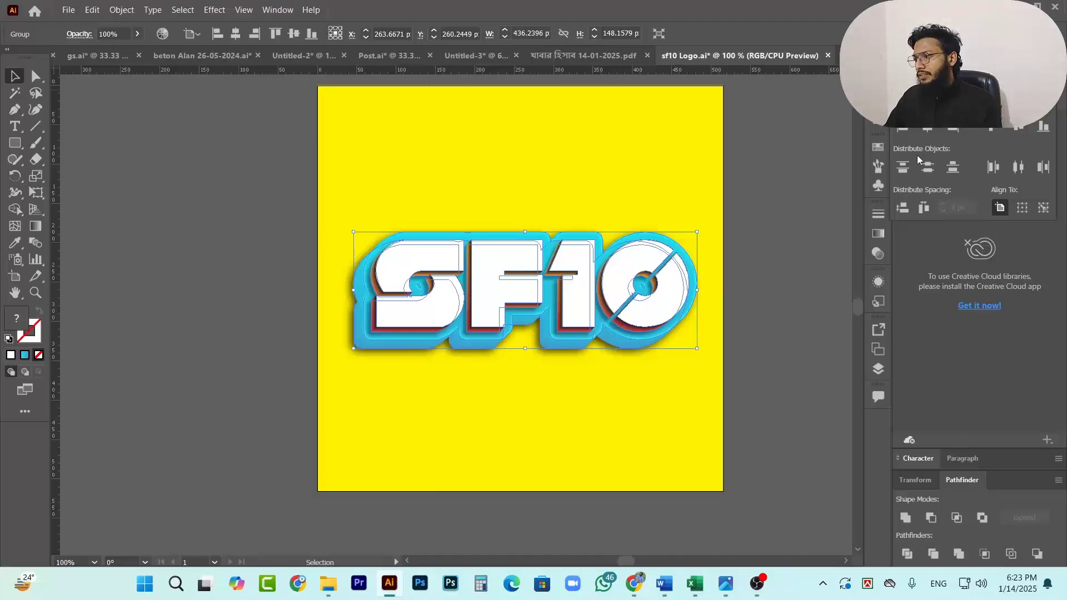
{"action": "left_click", "coordinate": [265, 11]}
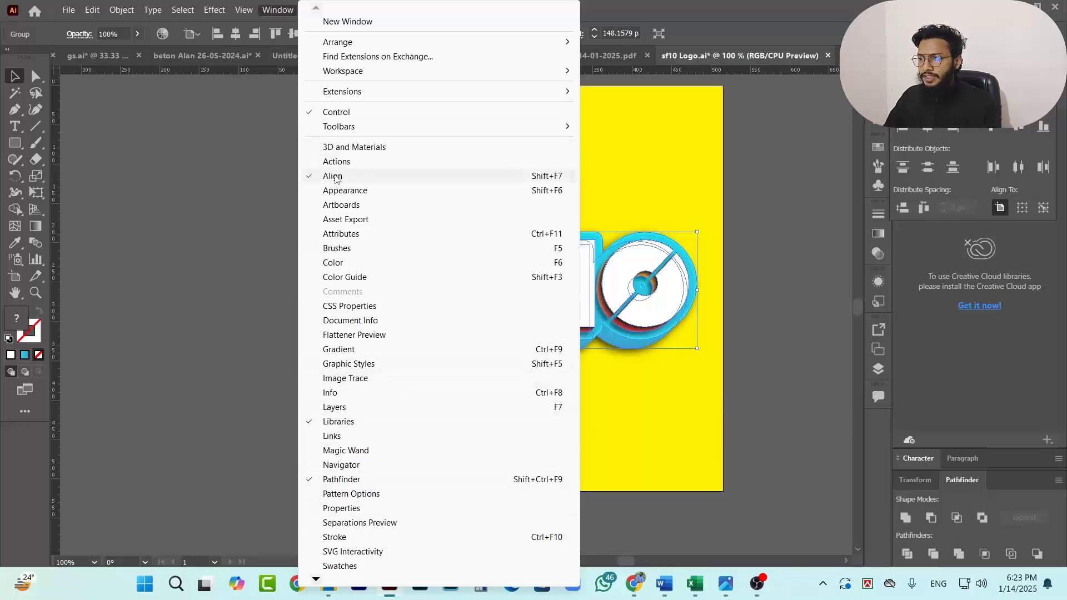
{"action": "left_click", "coordinate": [757, 147]}
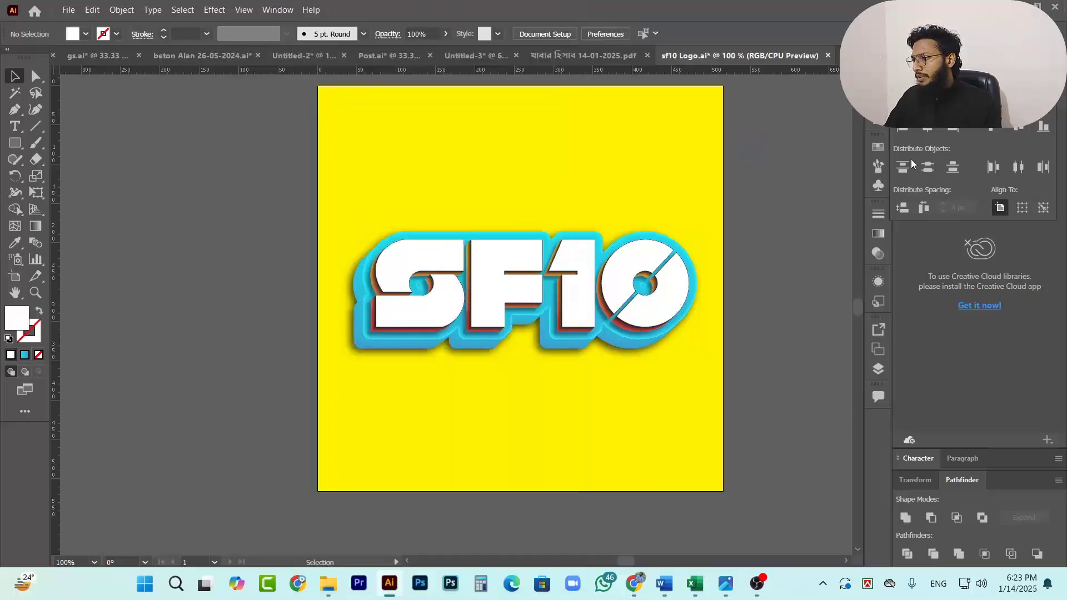
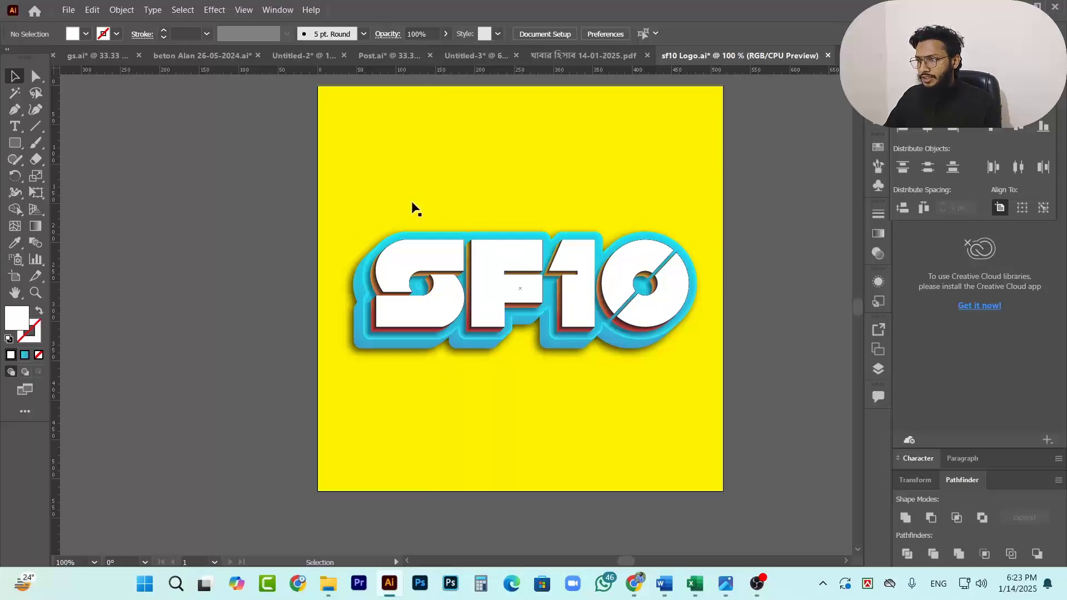
Center the SF10 logo group horizontally and vertically on the artboard.
{"action": "left_click", "coordinate": [495, 299]}
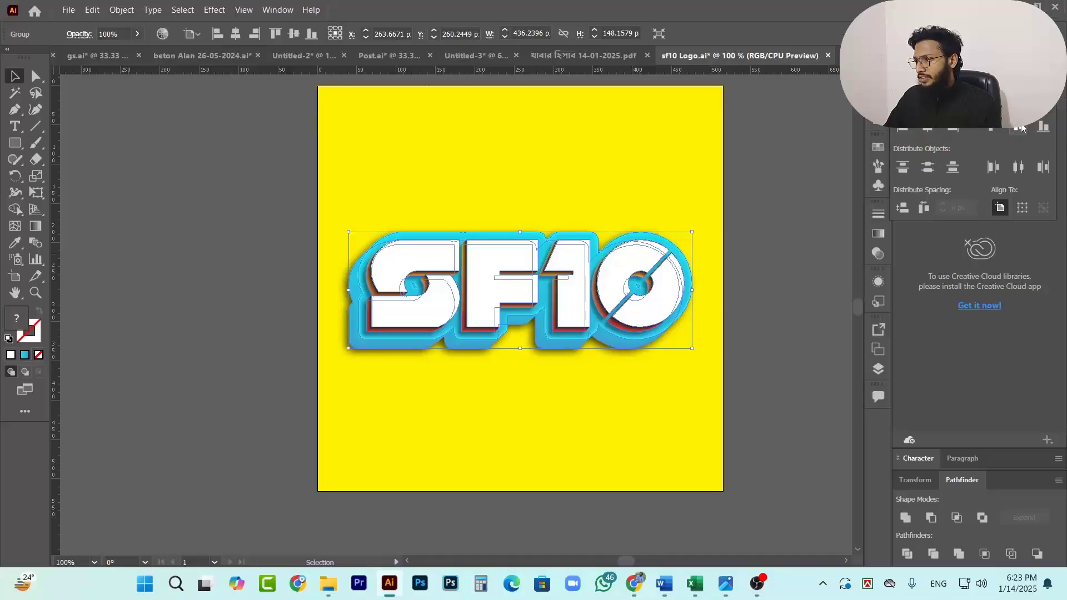
{"action": "left_click", "coordinate": [790, 236]}
{"action": "scroll", "coordinate": [710, 307], "scroll_direction": "up", "scroll_amount": 1}
{"action": "scroll", "coordinate": [710, 307], "scroll_direction": "up", "scroll_amount": 1}
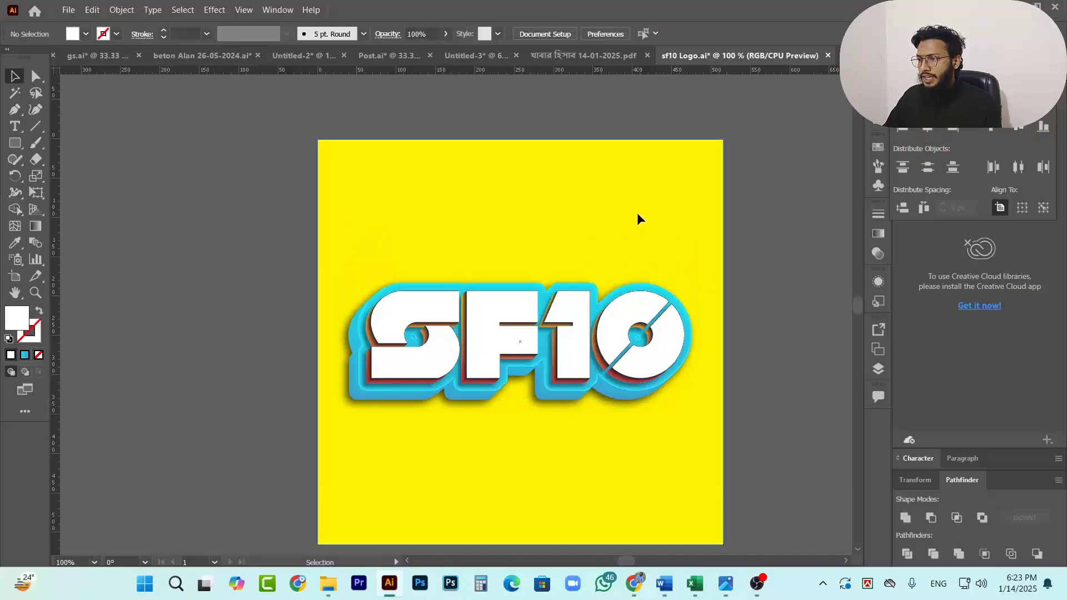
{"action": "left_click", "coordinate": [709, 317]}
{"action": "left_click", "coordinate": [86, 34]}
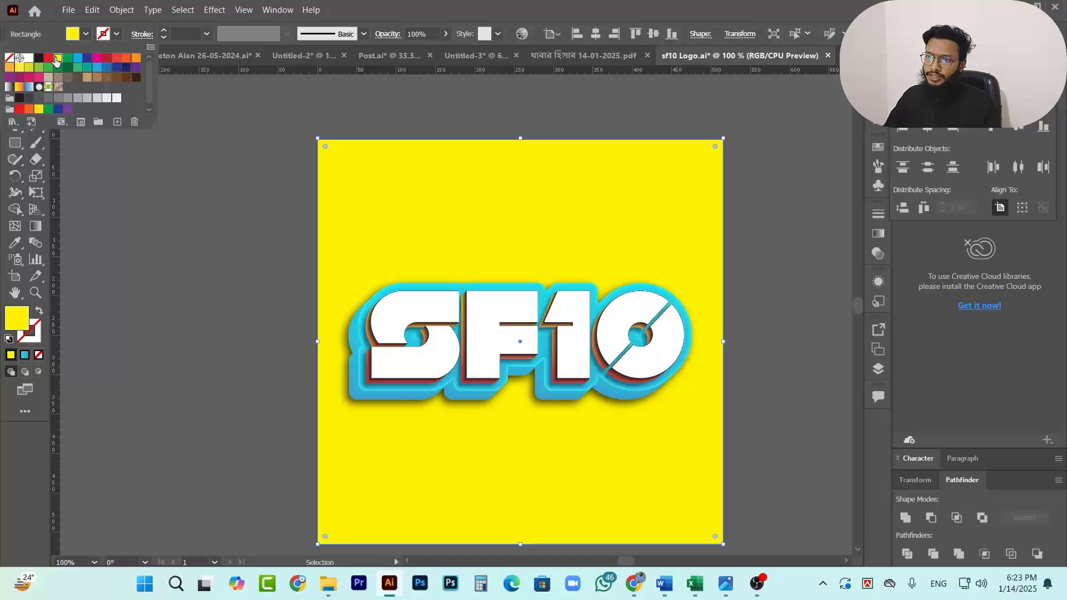
{"action": "left_click", "coordinate": [771, 256]}
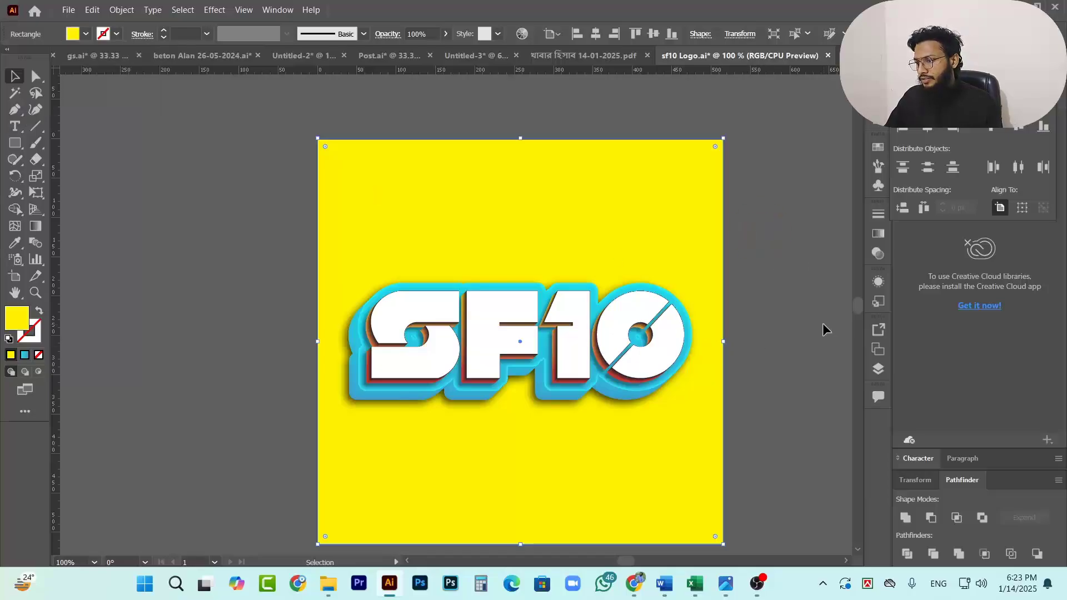
{"action": "left_click", "coordinate": [803, 318]}
Draw a yellow circle about 503 px in diameter outward from the artboard's center with the Ellipse tool.
{"action": "scroll", "coordinate": [412, 295], "scroll_direction": "down", "scroll_amount": 2}
{"action": "scroll", "coordinate": [456, 288], "scroll_direction": "down", "scroll_amount": 1}
{"action": "scroll", "coordinate": [364, 261], "scroll_direction": "left", "scroll_amount": 1}
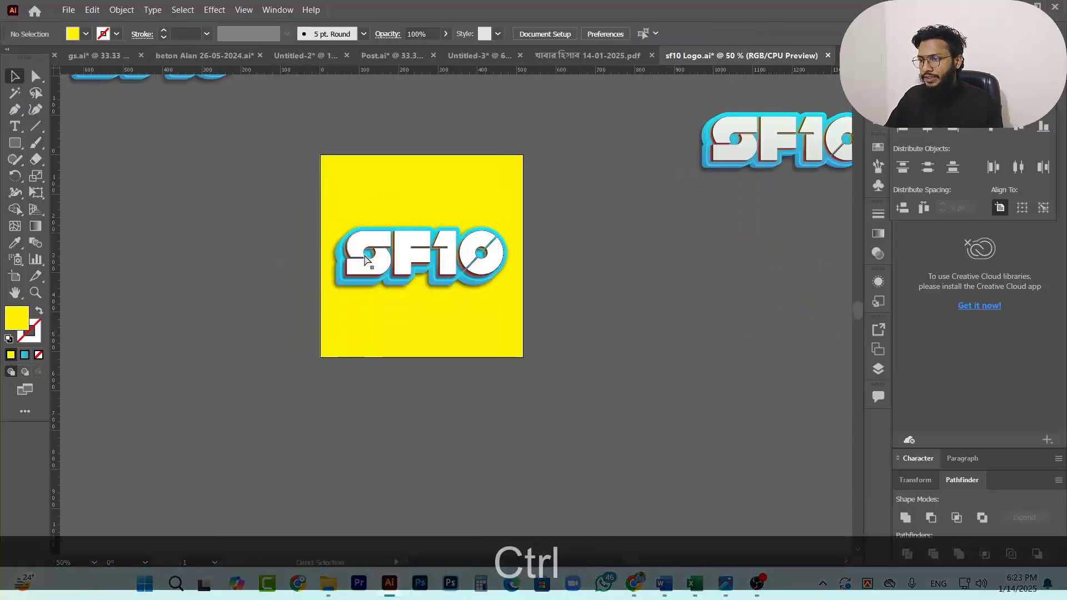
{"action": "left_click_drag", "start_coordinate": [15, 143], "coordinate": [112, 179]}
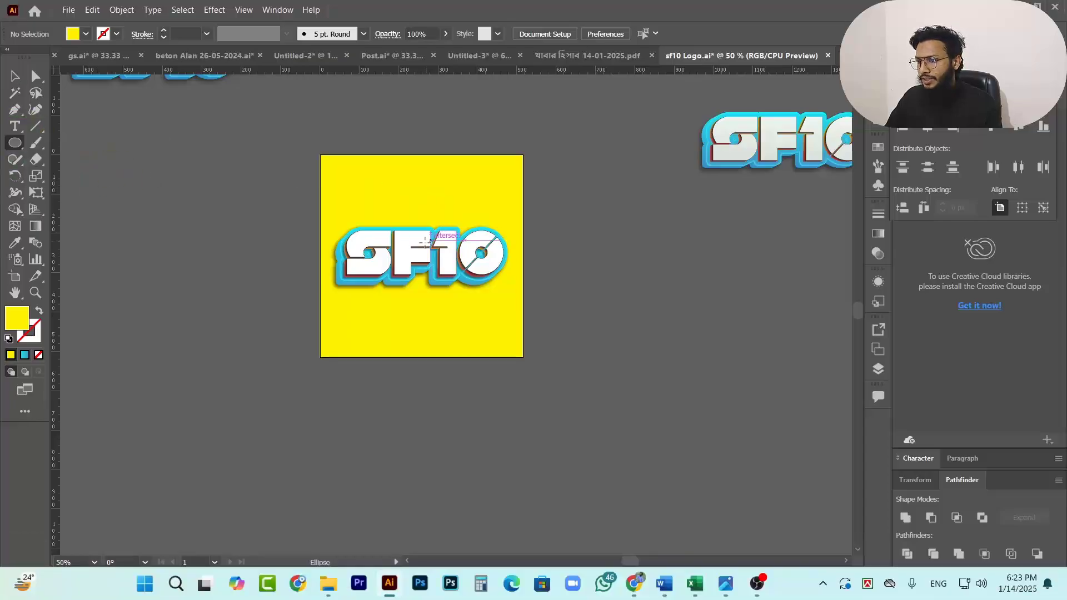
{"action": "left_click_drag", "start_coordinate": [424, 255], "coordinate": [522, 346]}
Enlarge the circle from its center to about 515 px so it reaches the edges of the yellow square.
{"action": "scroll", "coordinate": [326, 253], "scroll_direction": "up", "scroll_amount": 3}
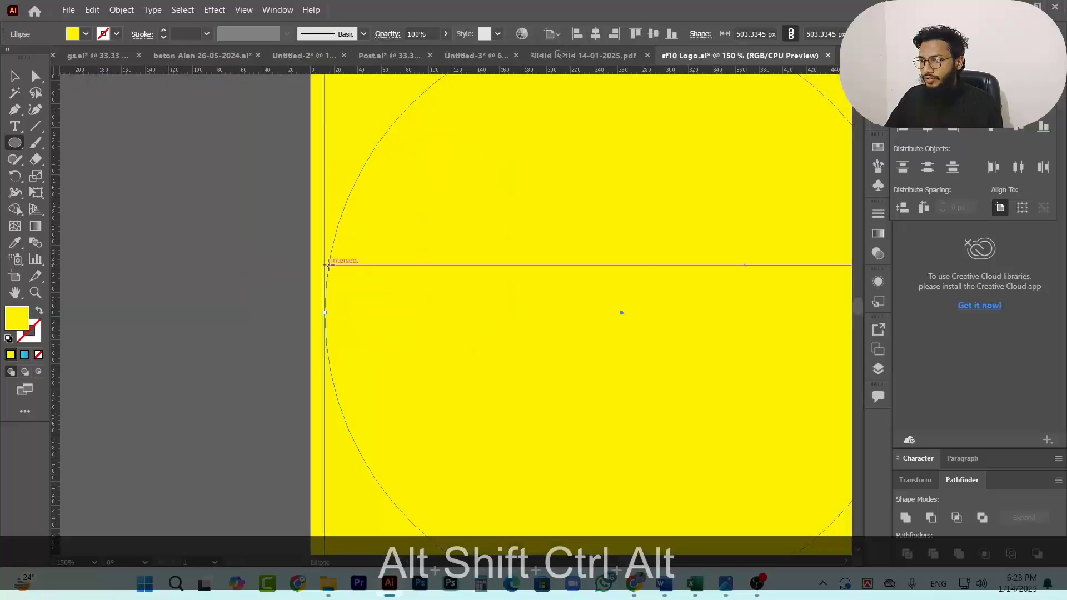
{"action": "left_click_drag", "start_coordinate": [323, 309], "coordinate": [312, 313]}
{"action": "scroll", "coordinate": [326, 295], "scroll_direction": "down", "scroll_amount": 3}
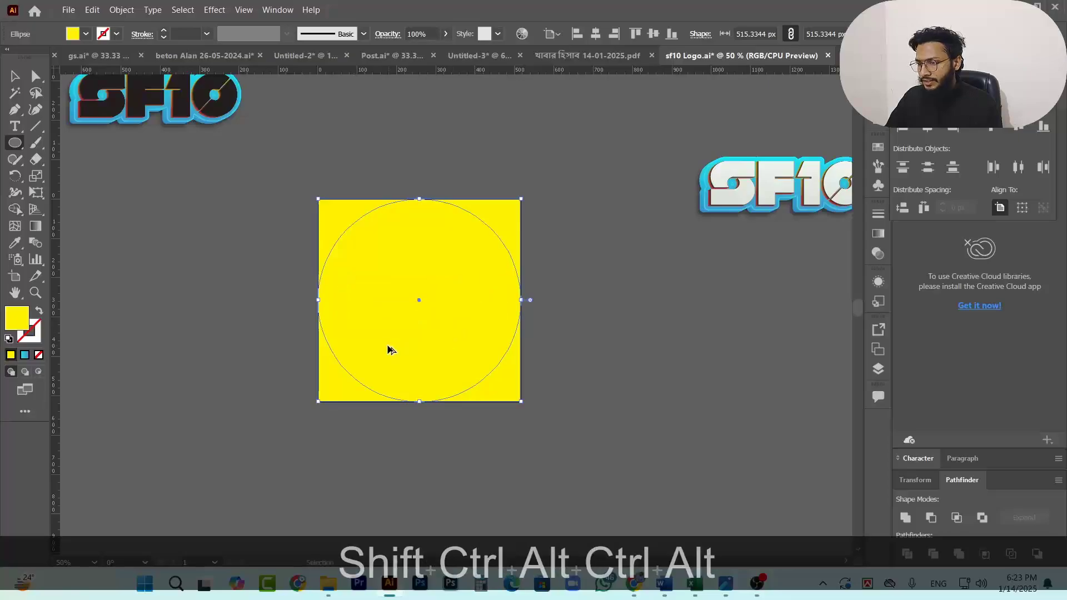
{"action": "scroll", "coordinate": [388, 351], "scroll_direction": "up", "scroll_amount": 2}
{"action": "scroll", "coordinate": [572, 243], "scroll_direction": "up", "scroll_amount": 3}
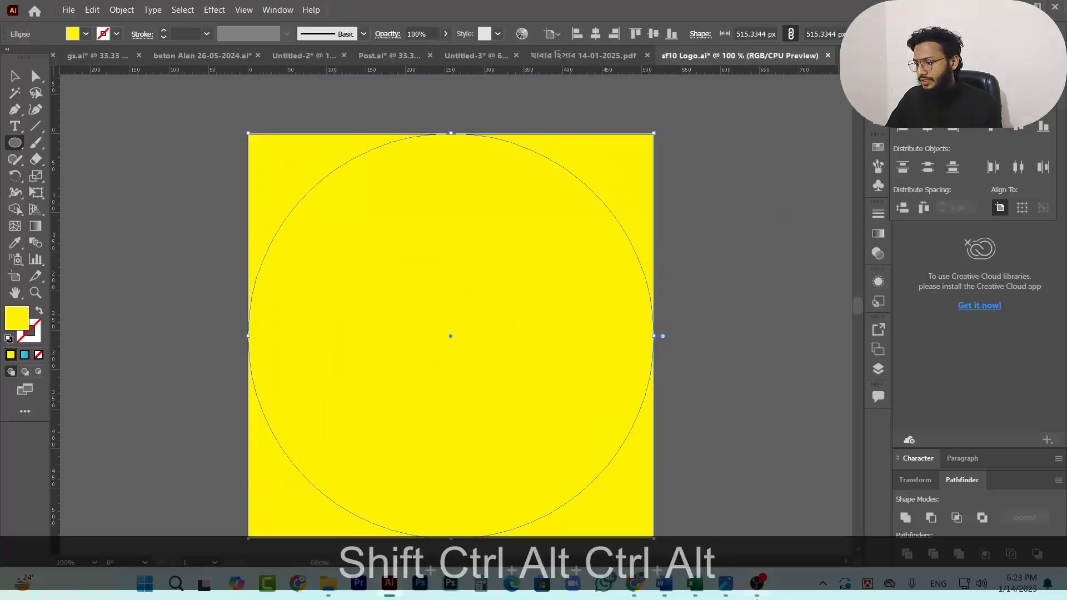
Switch to Chrome and examine how the round SF10 channel picture looks in YouTube Studio.
{"action": "left_click", "coordinate": [636, 589]}
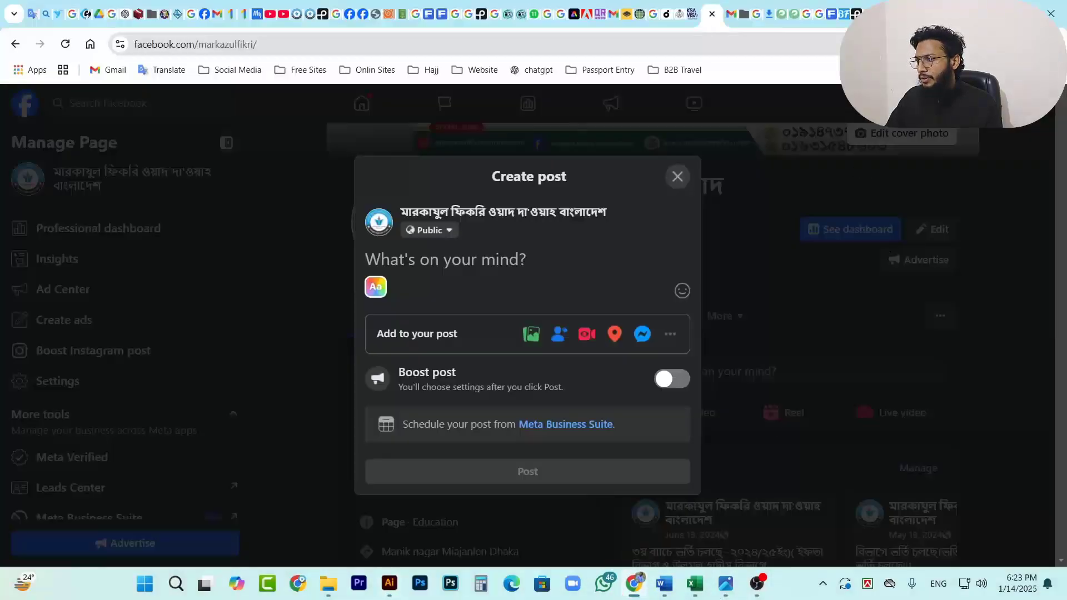
{"action": "left_click", "coordinate": [870, 14]}
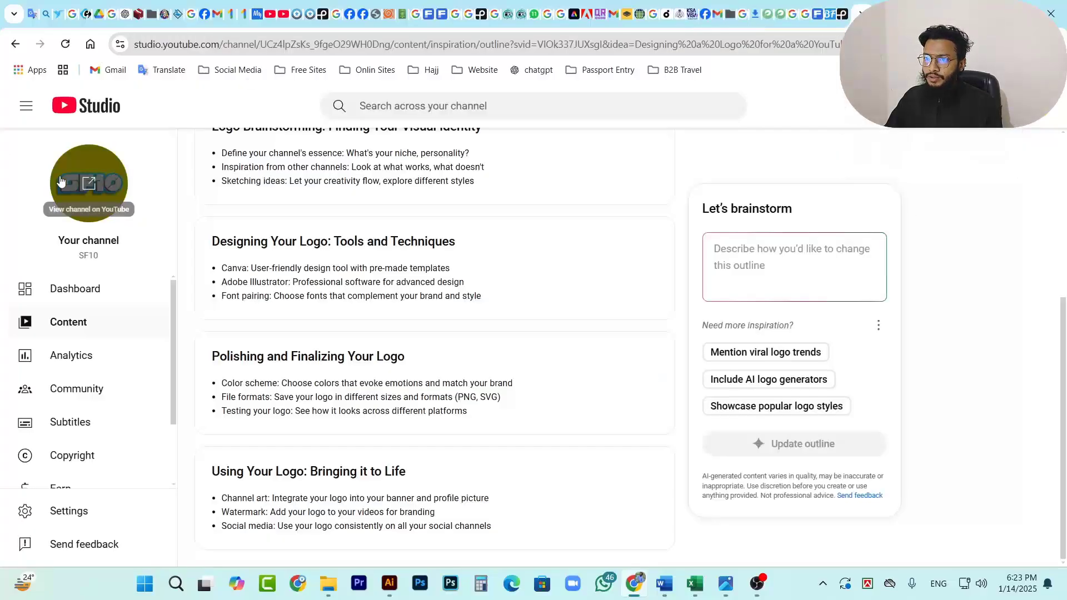
{"action": "key", "text": "ctrl"}
{"action": "scroll", "coordinate": [89, 213], "scroll_direction": "up", "scroll_amount": 9}
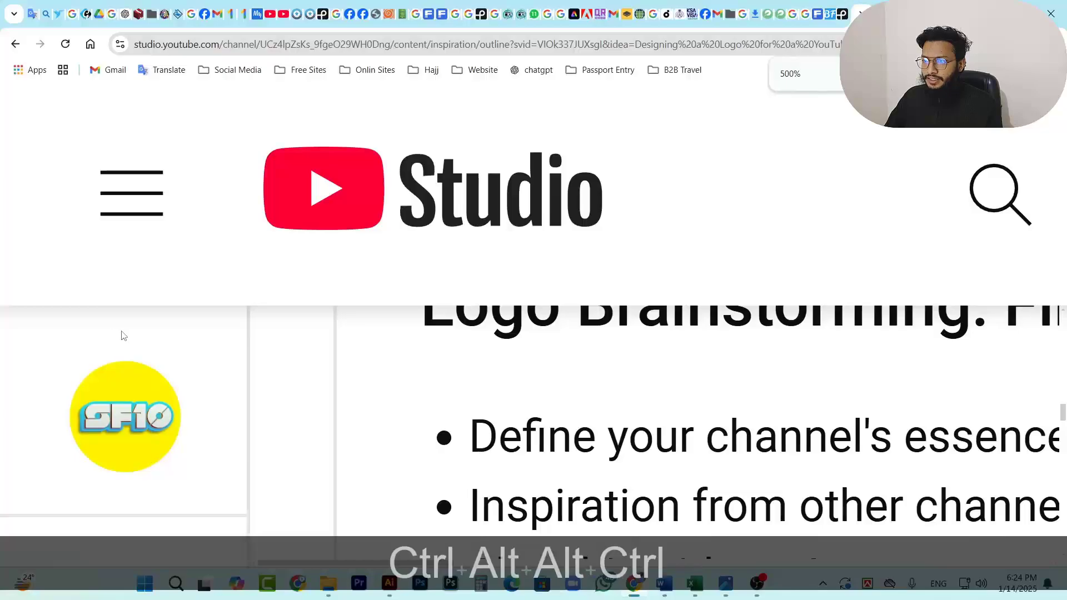
{"action": "scroll", "coordinate": [103, 336], "scroll_direction": "down", "scroll_amount": 3}
{"action": "scroll", "coordinate": [64, 256], "scroll_direction": "down", "scroll_amount": 3}
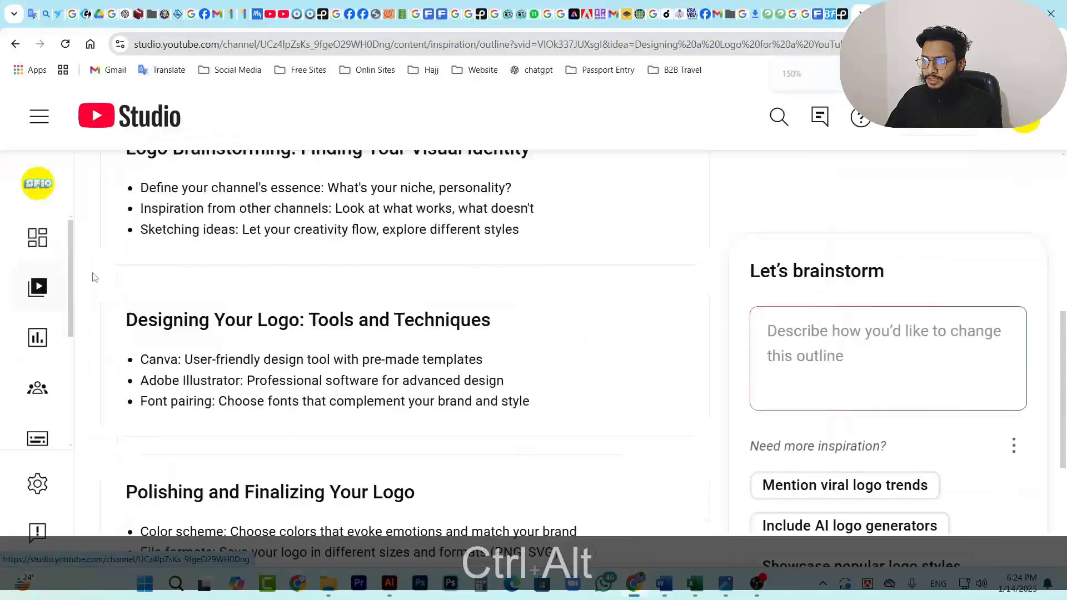
{"action": "scroll", "coordinate": [85, 205], "scroll_direction": "down", "scroll_amount": 2}
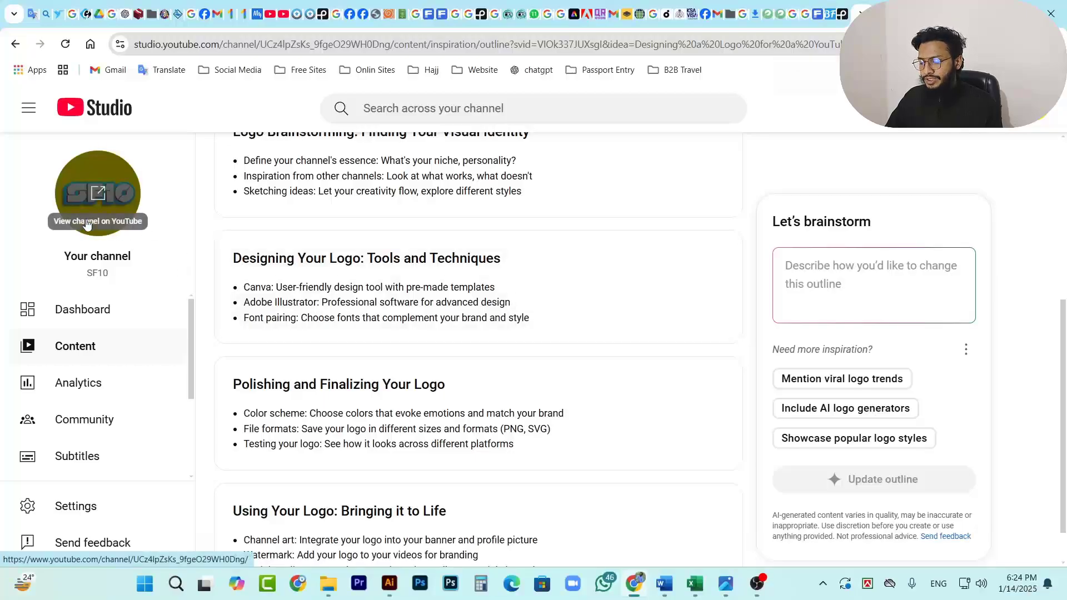
Switch back to Illustrator, fill the circle with orange and deselect it.
{"action": "left_click", "coordinate": [391, 591]}
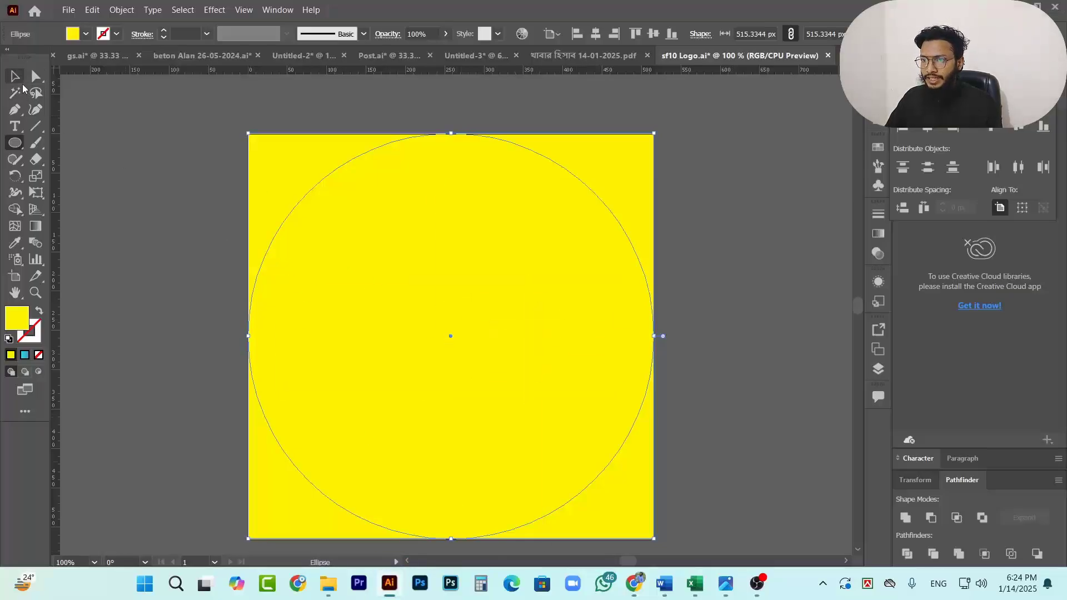
{"action": "left_click", "coordinate": [86, 34]}
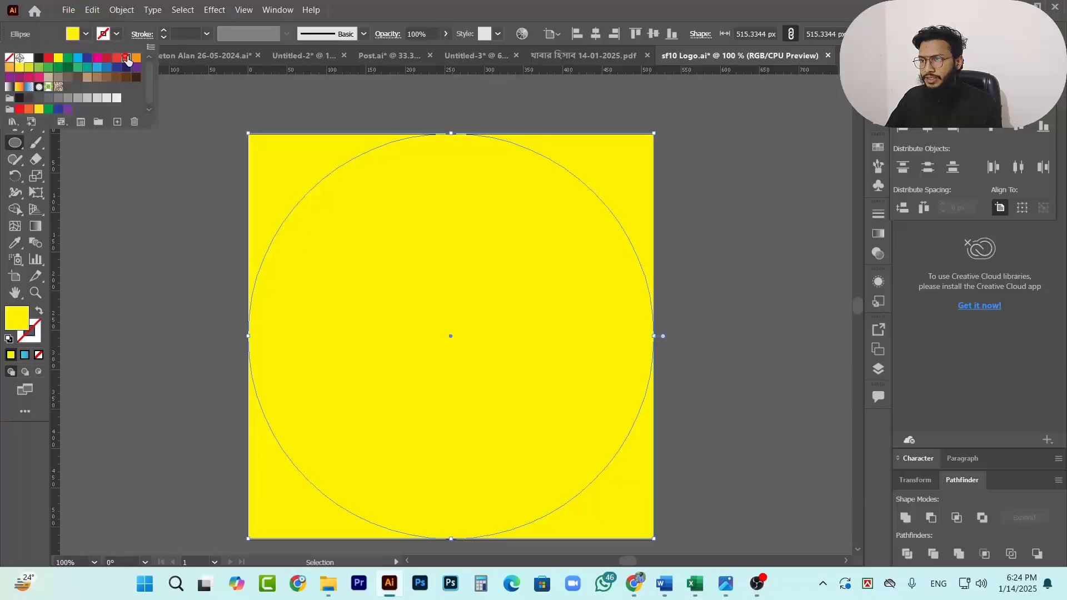
{"action": "left_click", "coordinate": [128, 59]}
{"action": "left_click", "coordinate": [743, 213], "text": "ctrl"}
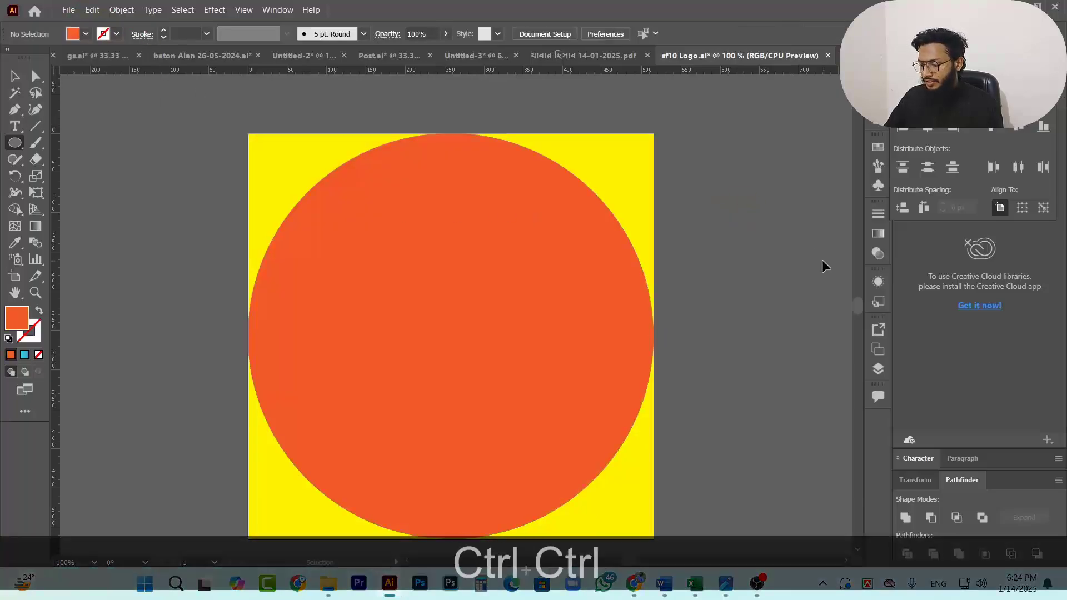
Send the orange circle to the back, bring it forward between the yellow square and the SF10 logo, and deselect it.
{"action": "key", "text": "ctrl+bracketleft"}
{"action": "key", "text": "ctrl+shift+bracketleft"}
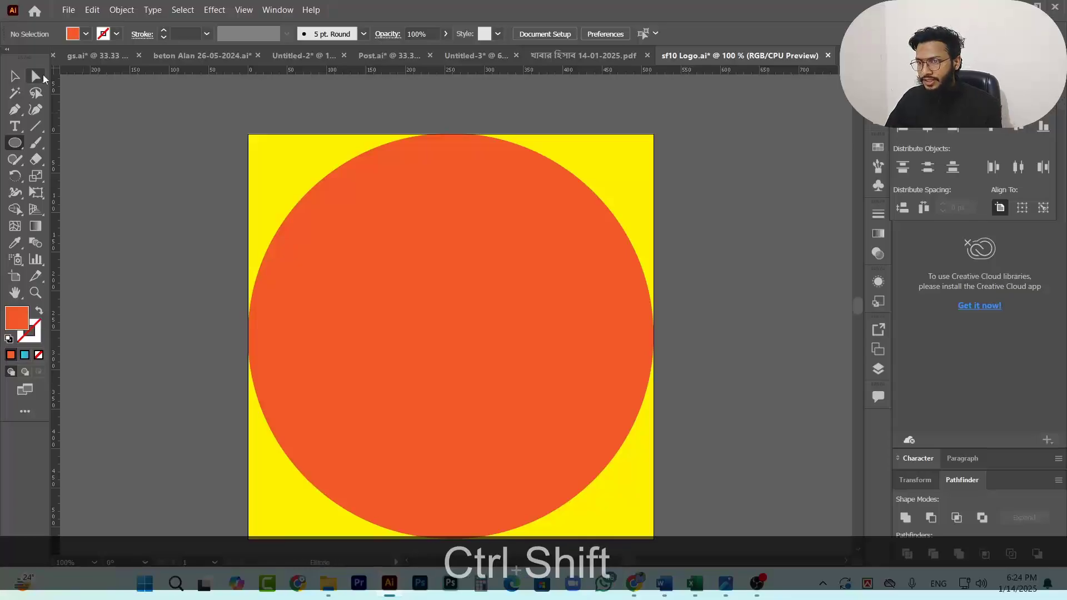
{"action": "left_click", "coordinate": [406, 297]}
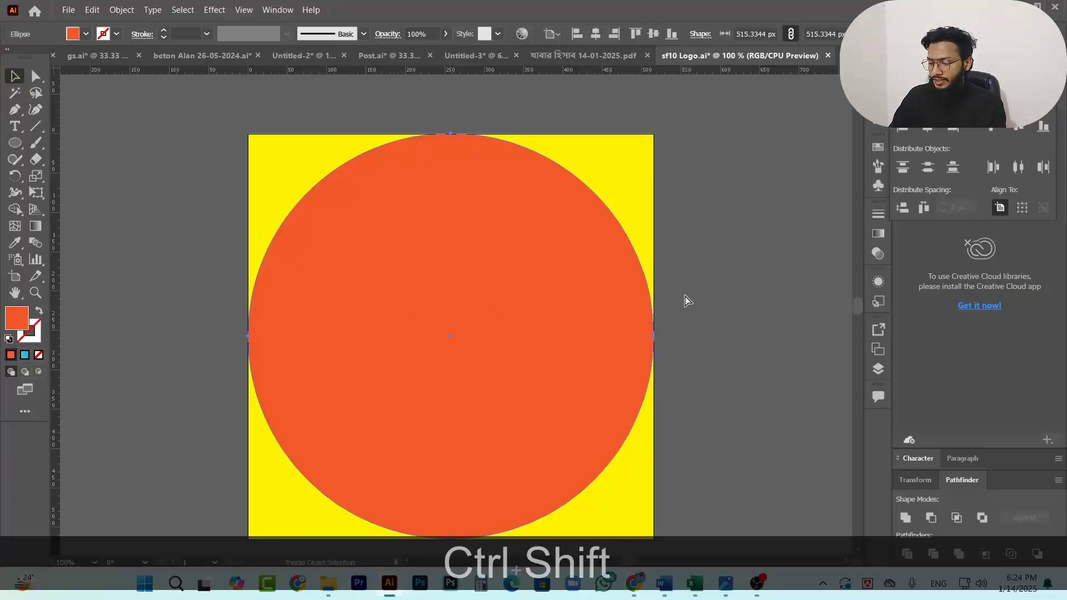
{"action": "key", "text": "ctrl+shift+bracketleft"}
{"action": "key", "text": "ctrl"}
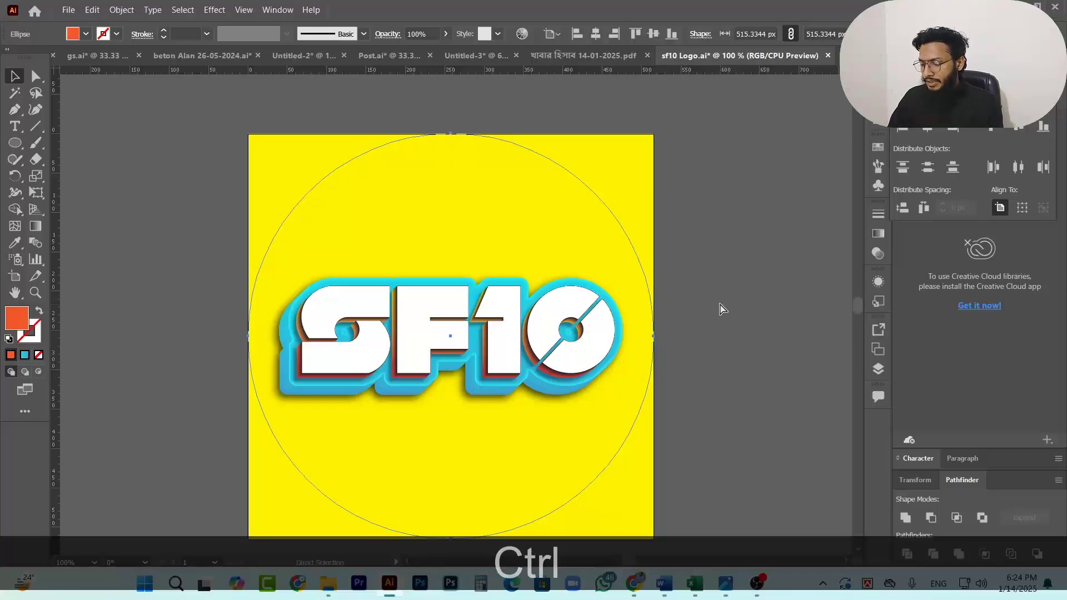
{"action": "key", "text": "ctrl+bracketright"}
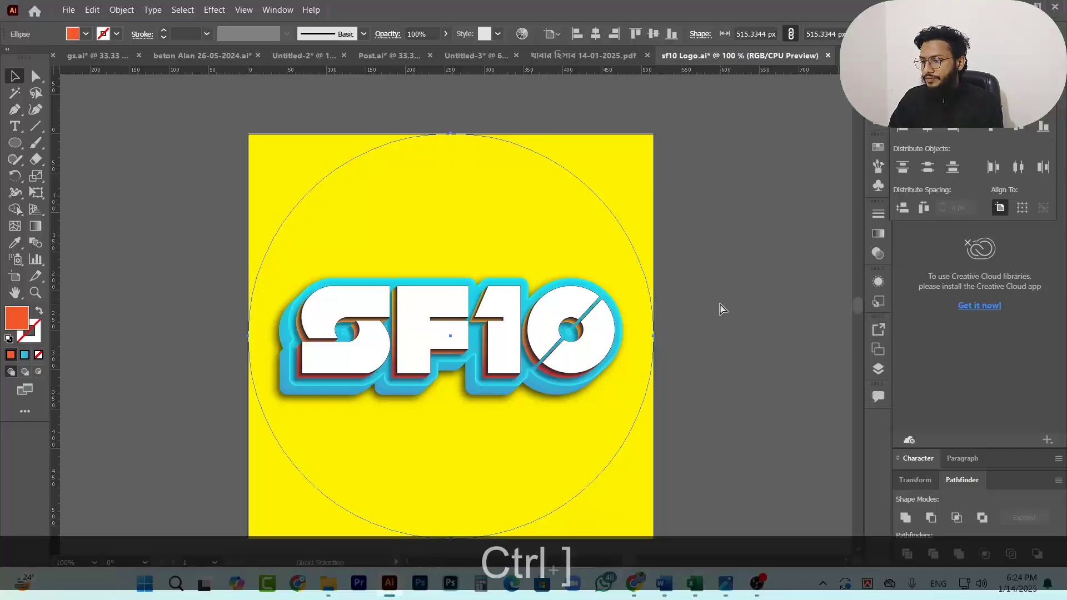
{"action": "key", "text": "ctrl+bracketright"}
{"action": "key", "text": "ctrl+bracketright"}
{"action": "key", "text": "ctrl+bracketright"}
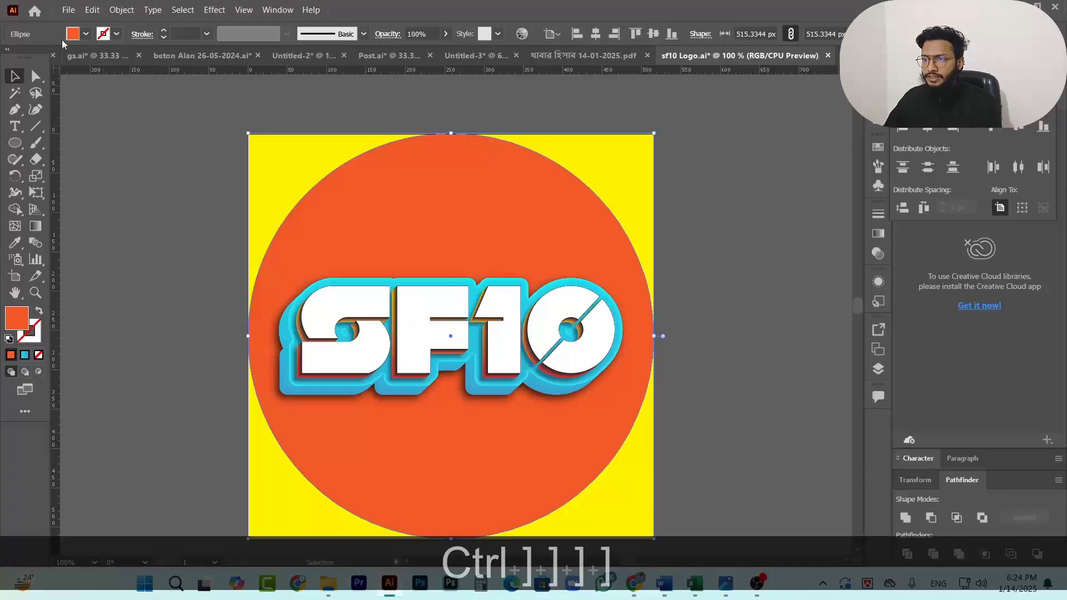
{"action": "left_click", "coordinate": [149, 135]}
{"action": "scroll", "coordinate": [643, 281], "scroll_direction": "down", "scroll_amount": 1}
{"action": "scroll", "coordinate": [612, 294], "scroll_direction": "down", "scroll_amount": 2}
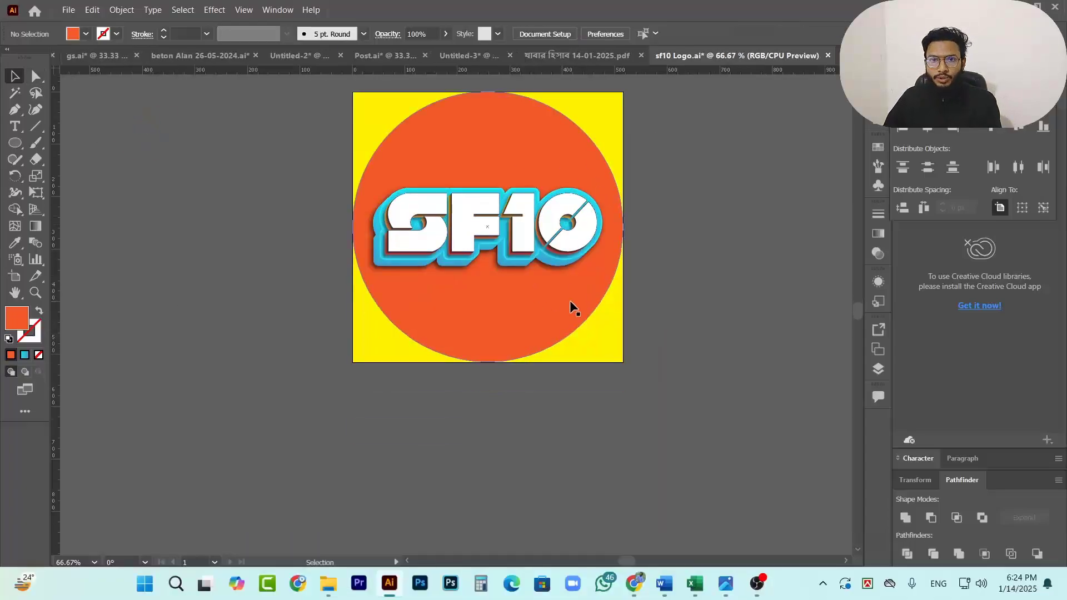
Try enlarging the SF10 logo proportionally from its center to about 569 px wide.
{"action": "left_click", "coordinate": [515, 317]}
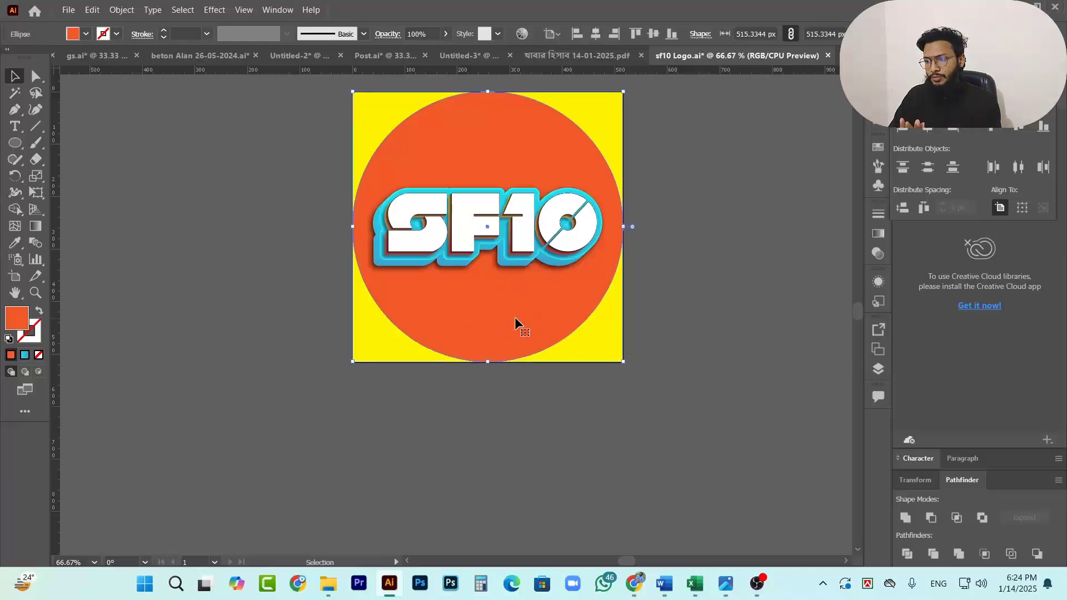
{"action": "left_click", "coordinate": [537, 240]}
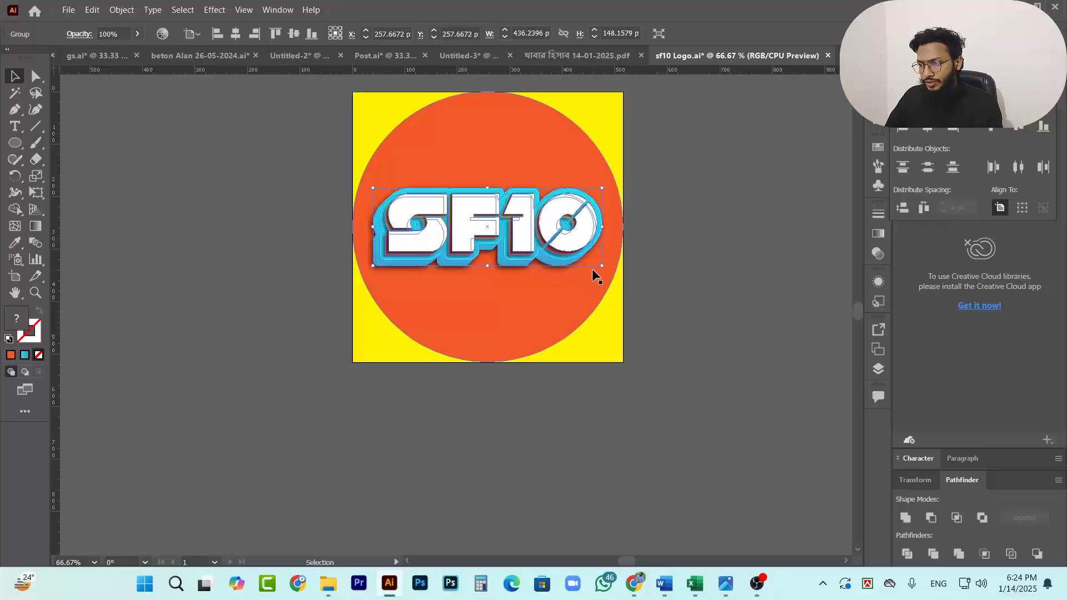
{"action": "left_click_drag", "start_coordinate": [605, 266], "coordinate": [800, 322]}
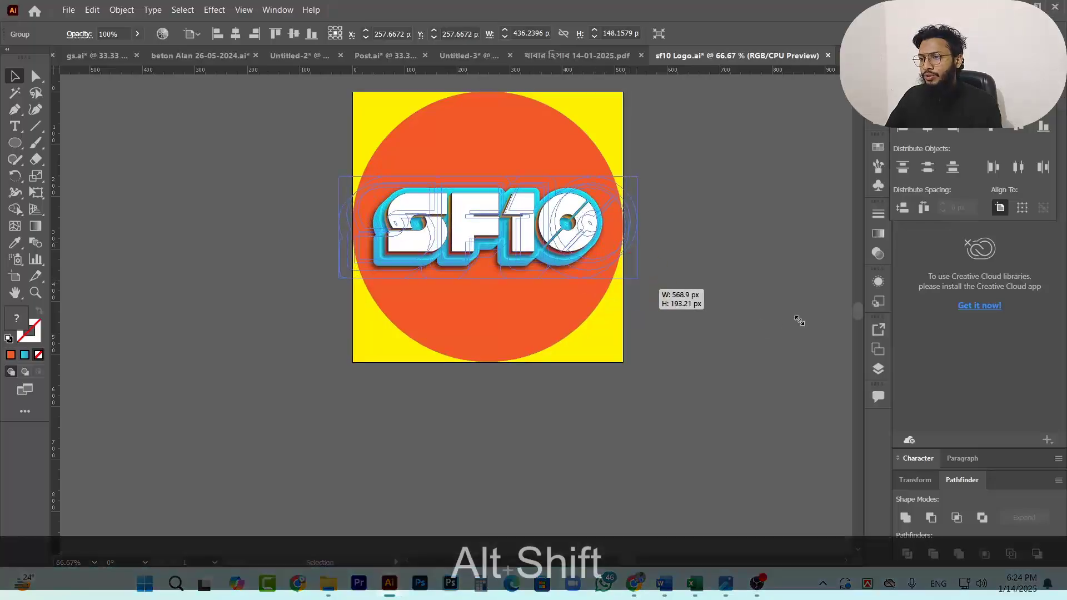
{"action": "left_click", "coordinate": [750, 233]}
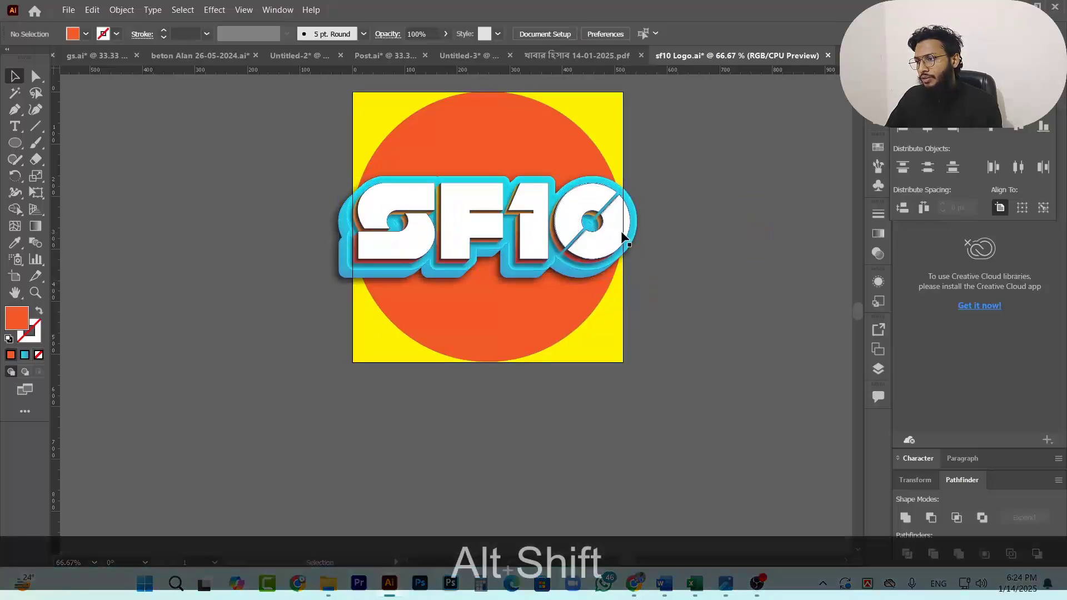
Try shrinking the SF10 logo proportionally from its center to about 203 px wide.
{"action": "left_click", "coordinate": [623, 232]}
{"action": "left_click_drag", "start_coordinate": [636, 280], "coordinate": [722, 245]}
{"action": "left_click", "coordinate": [784, 240]}
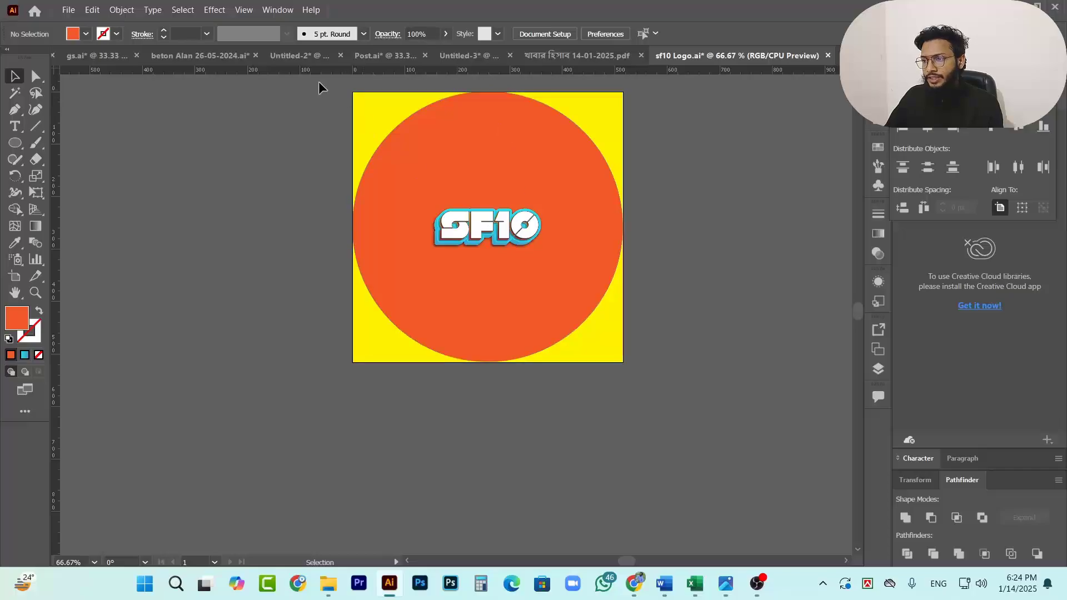
{"action": "left_click_drag", "start_coordinate": [696, 411], "coordinate": [696, 411]}
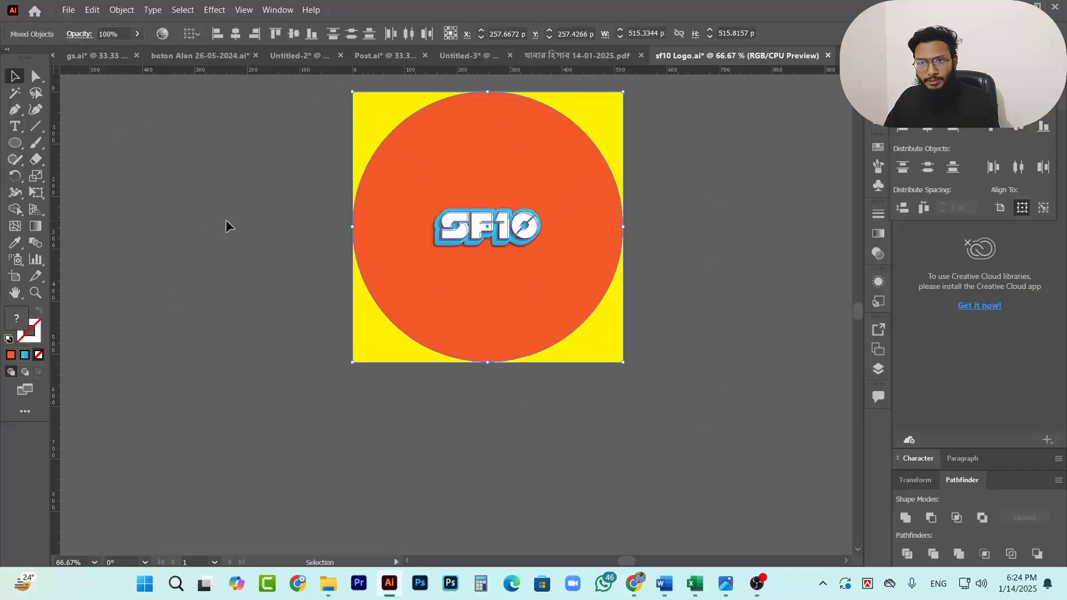
{"action": "left_click", "coordinate": [702, 181]}
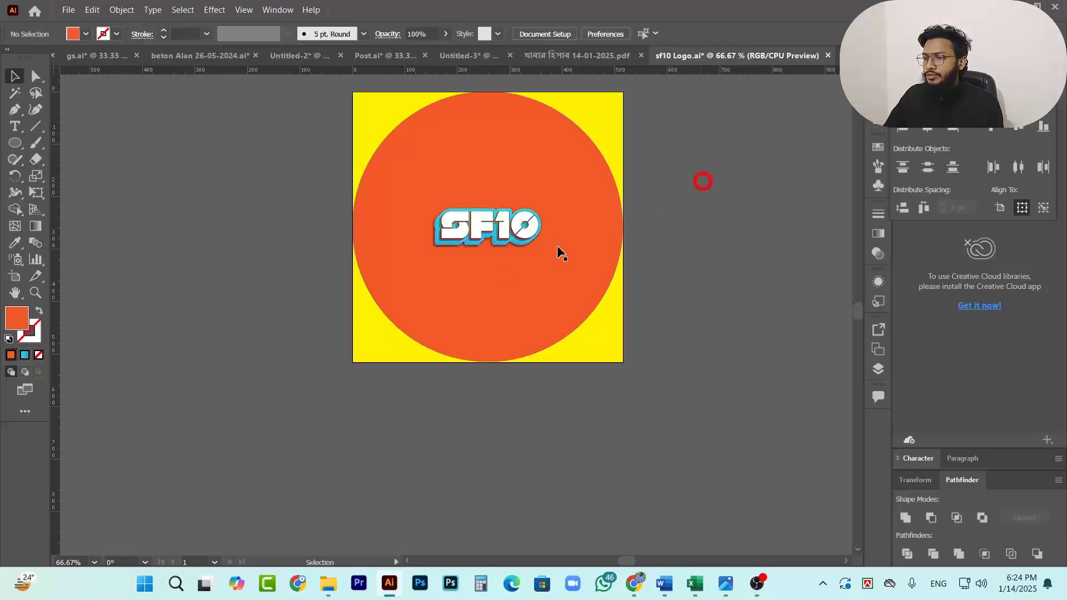
Enlarge the SF10 logo from its center to about 448 px wide and delete the orange circle.
{"action": "left_click", "coordinate": [490, 232]}
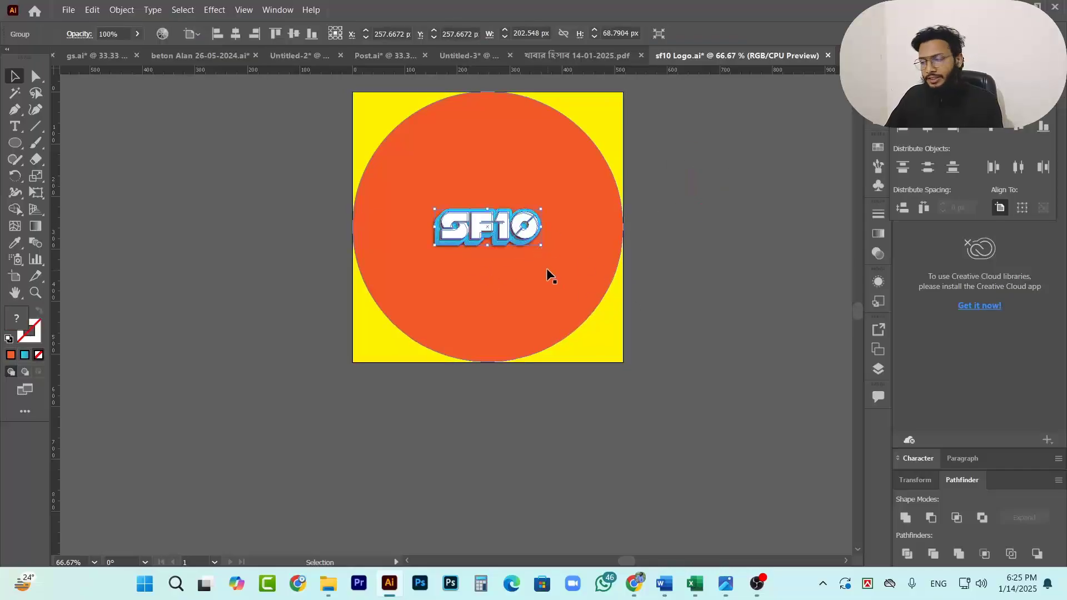
{"action": "left_click_drag", "start_coordinate": [543, 249], "coordinate": [606, 294]}
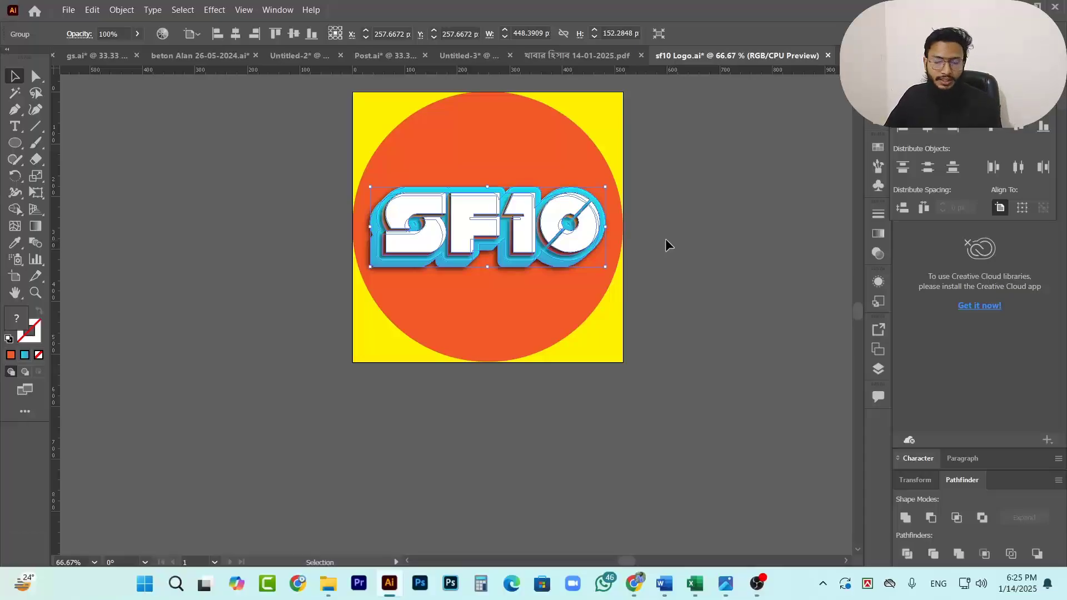
{"action": "left_click", "coordinate": [716, 213]}
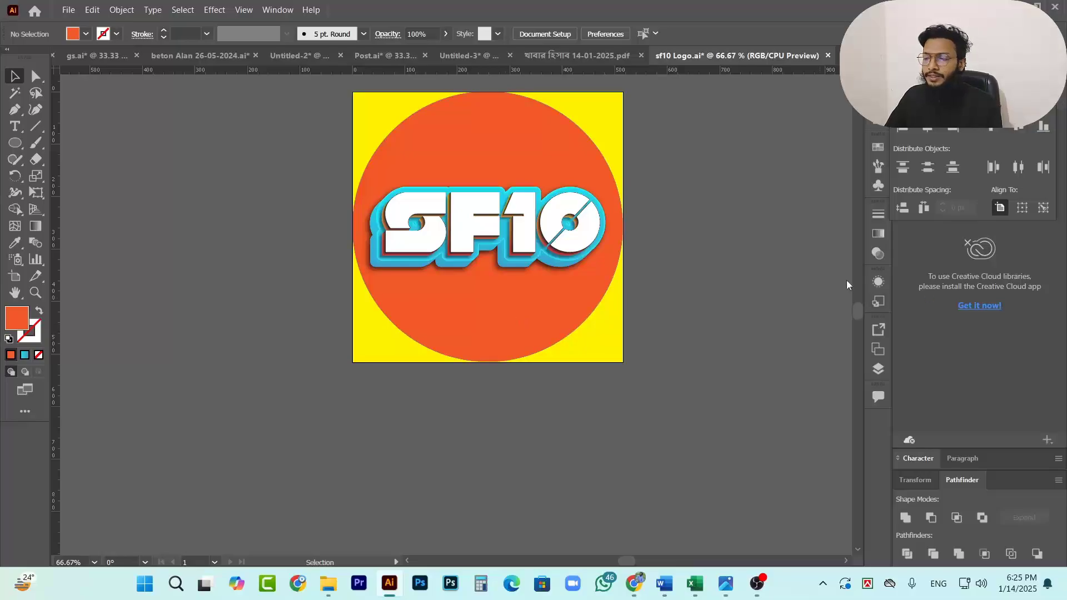
{"action": "left_click", "coordinate": [570, 161]}
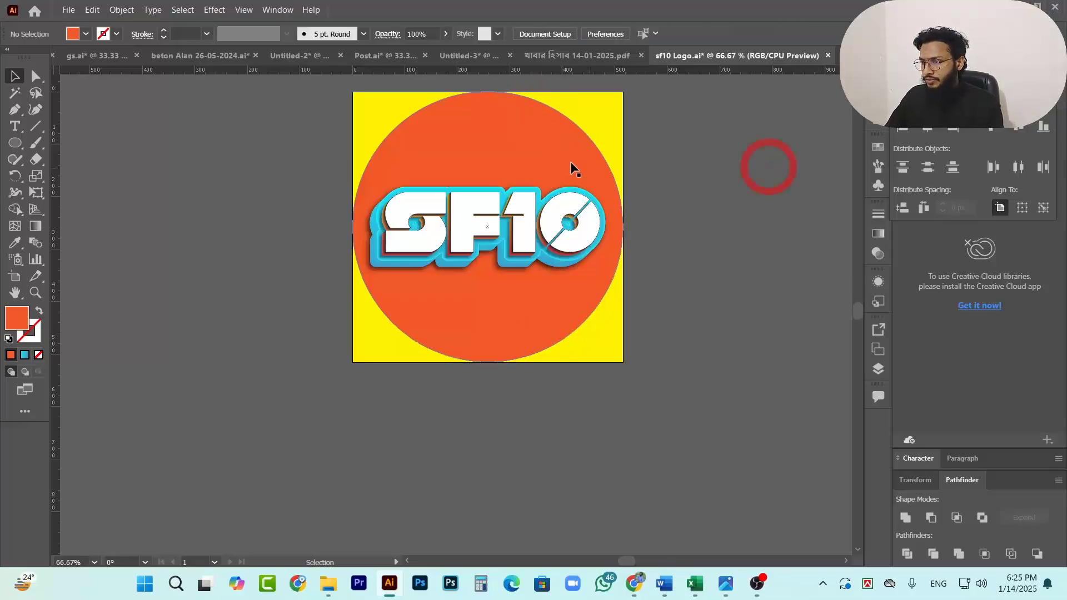
{"action": "key", "text": "Delete"}
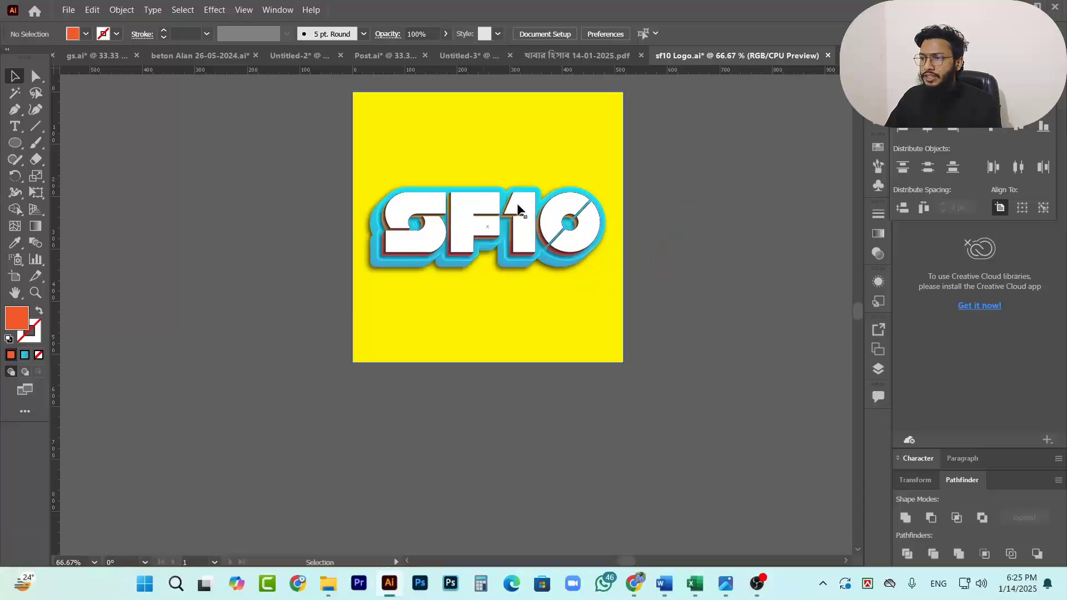
{"action": "left_click", "coordinate": [69, 10]}
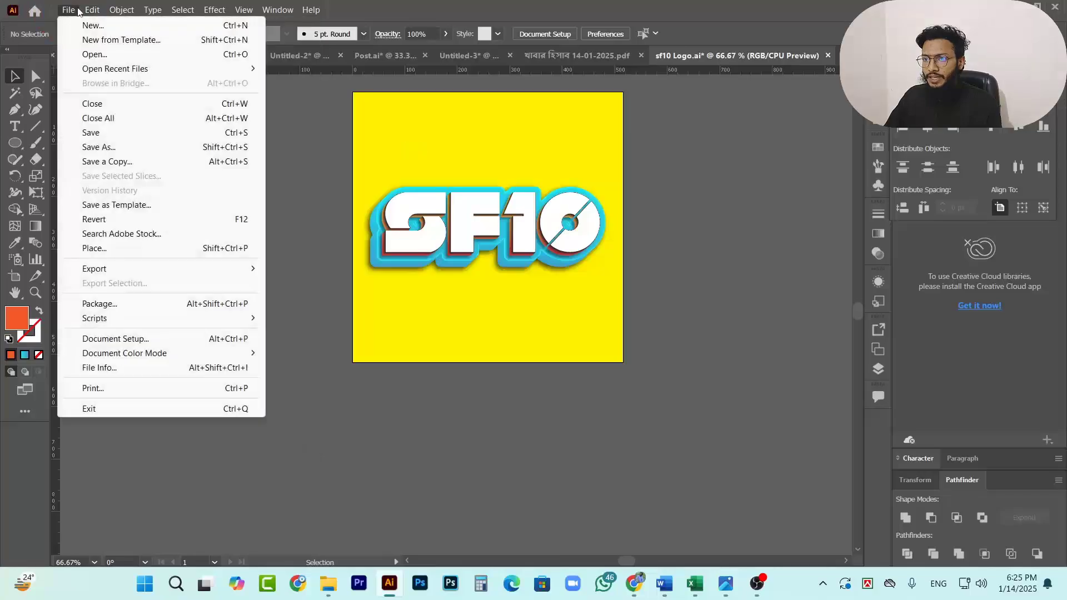
{"action": "left_click", "coordinate": [146, 269]}
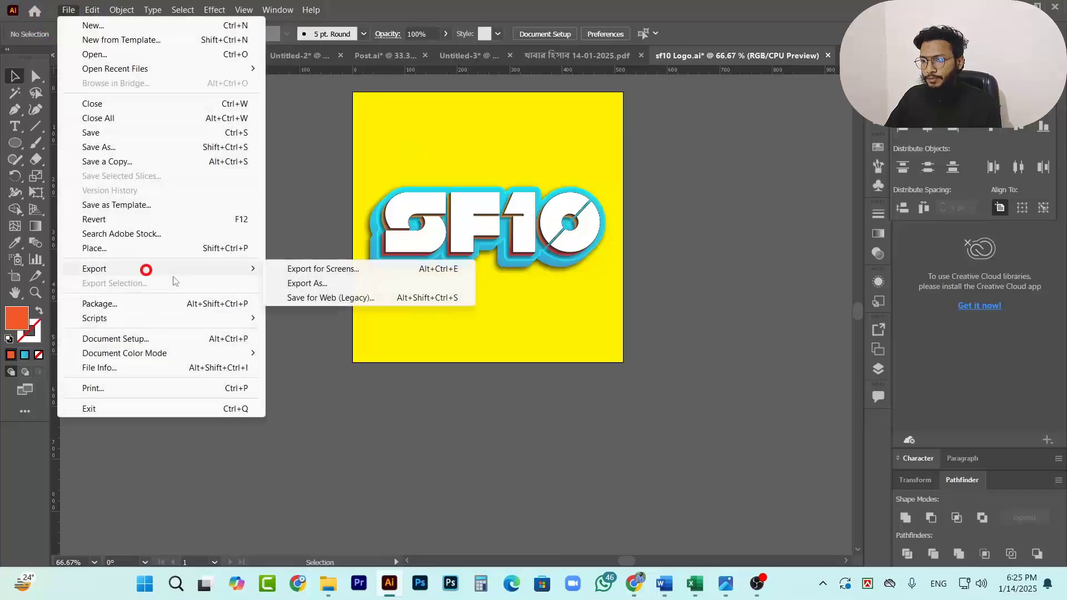
{"action": "left_click", "coordinate": [325, 285]}
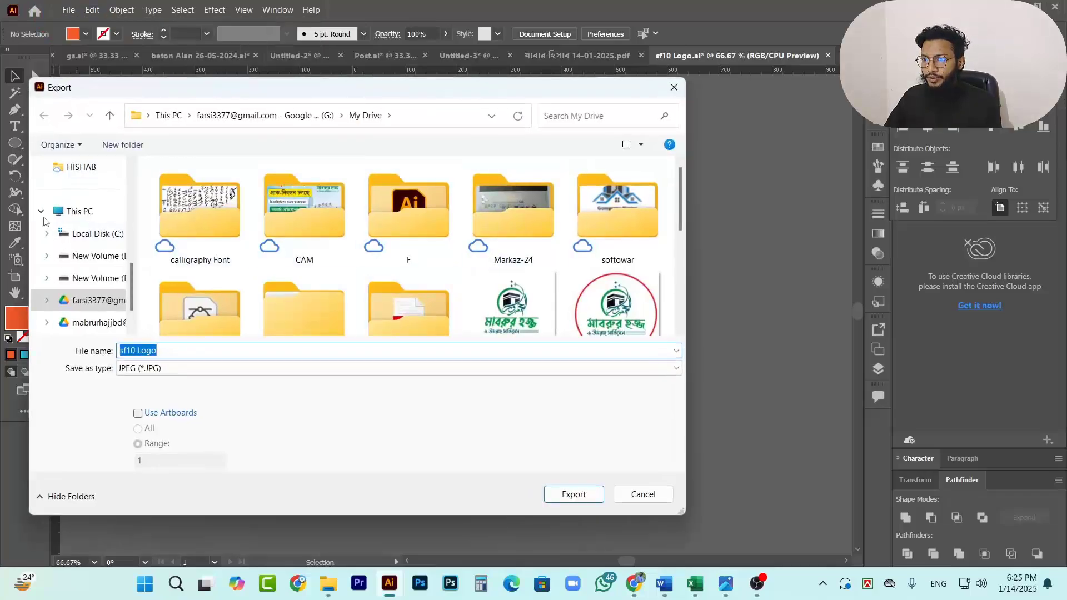
{"action": "scroll", "coordinate": [45, 221], "scroll_direction": "up", "scroll_amount": 3}
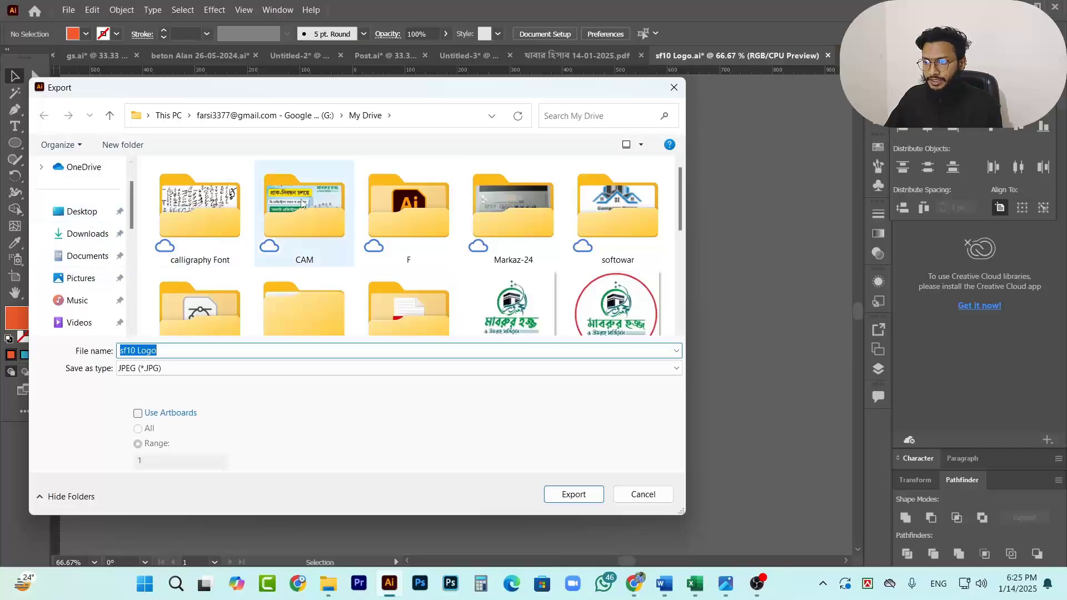
{"action": "scroll", "coordinate": [302, 204], "scroll_direction": "down", "scroll_amount": 10}
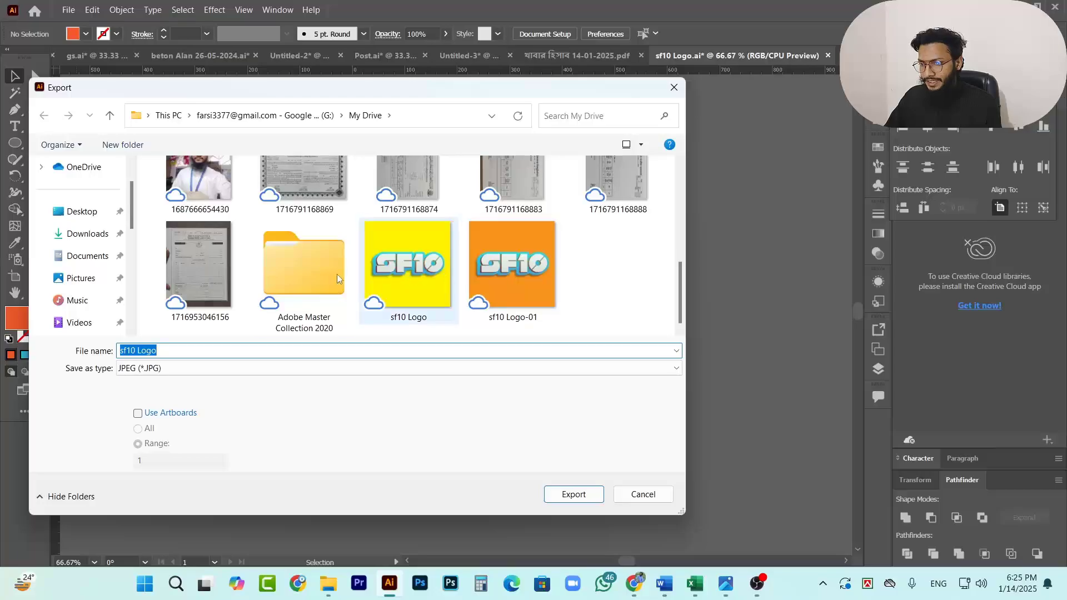
{"action": "left_click", "coordinate": [189, 352]}
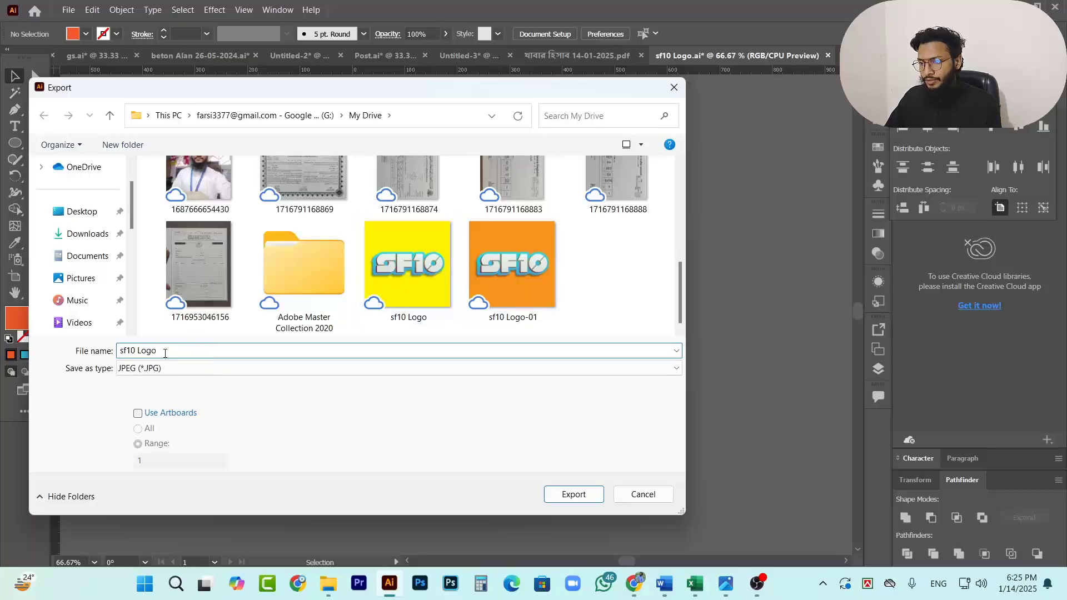
{"action": "type", "text": "3"}
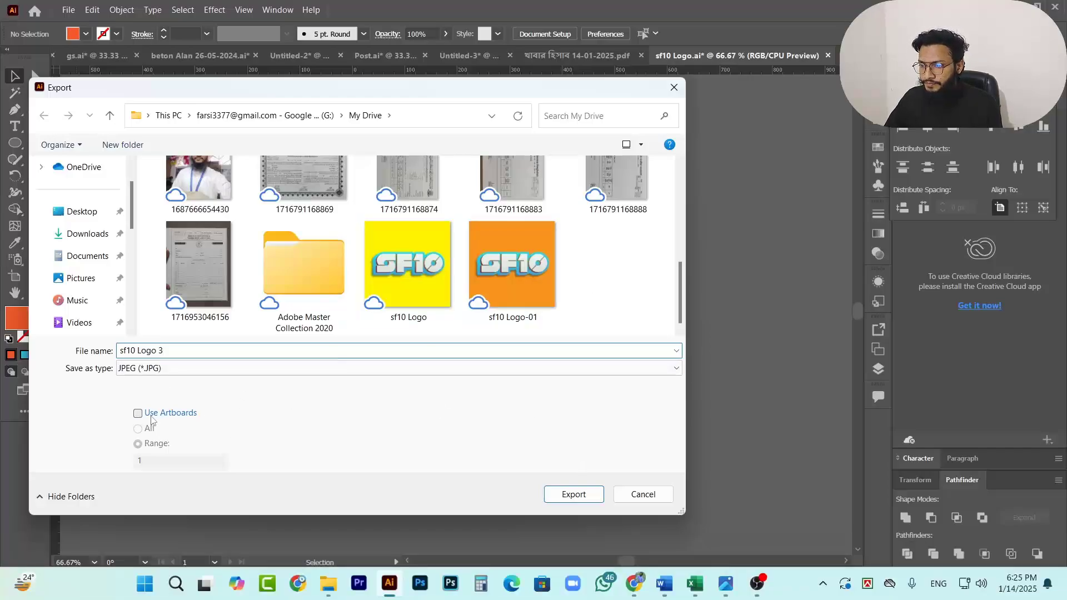
{"action": "left_click", "coordinate": [138, 414]}
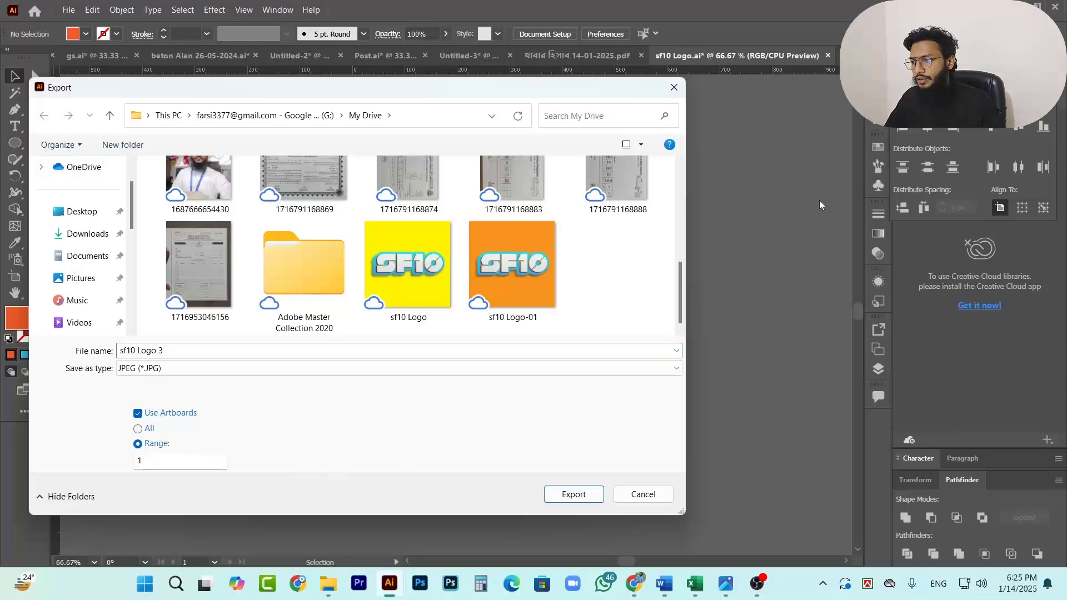
{"action": "left_click", "coordinate": [642, 495]}
Examine how the yellow square and SF10 logo fit the artboard bounds, and check for artwork lying outside them.
{"action": "key", "text": "ctrl+alt+0"}
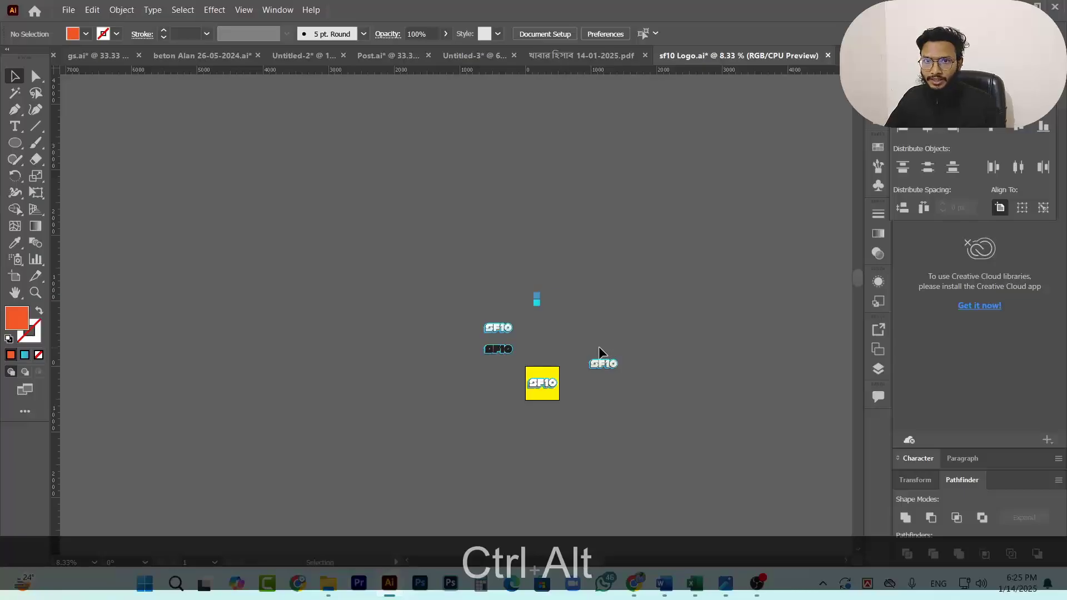
{"action": "scroll", "coordinate": [555, 372], "scroll_direction": "down", "scroll_amount": 1}
{"action": "scroll", "coordinate": [553, 375], "scroll_direction": "up", "scroll_amount": 8}
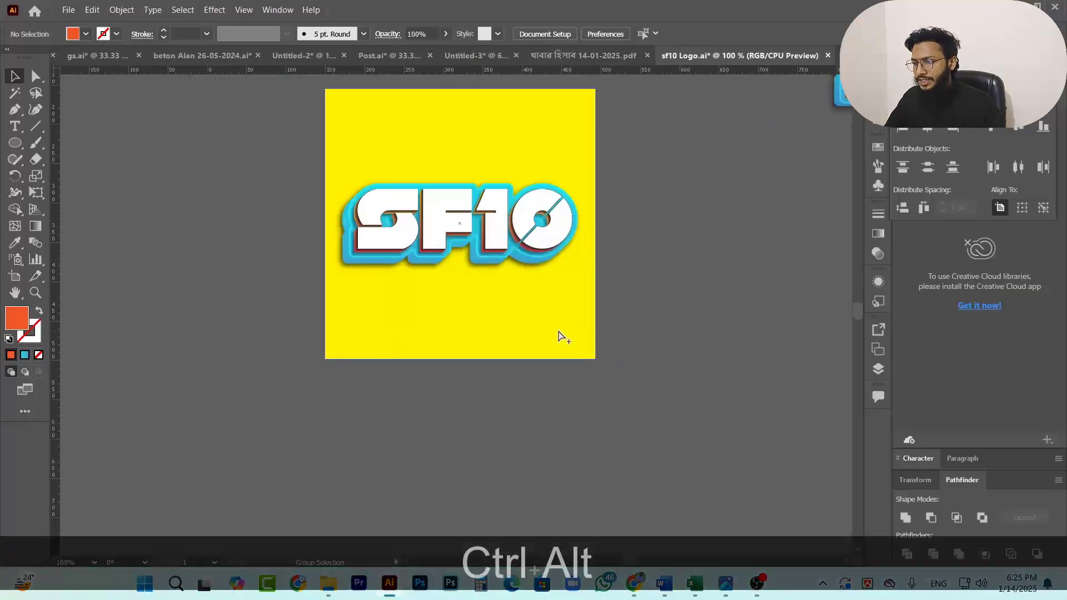
{"action": "scroll", "coordinate": [534, 343], "scroll_direction": "down", "scroll_amount": 3}
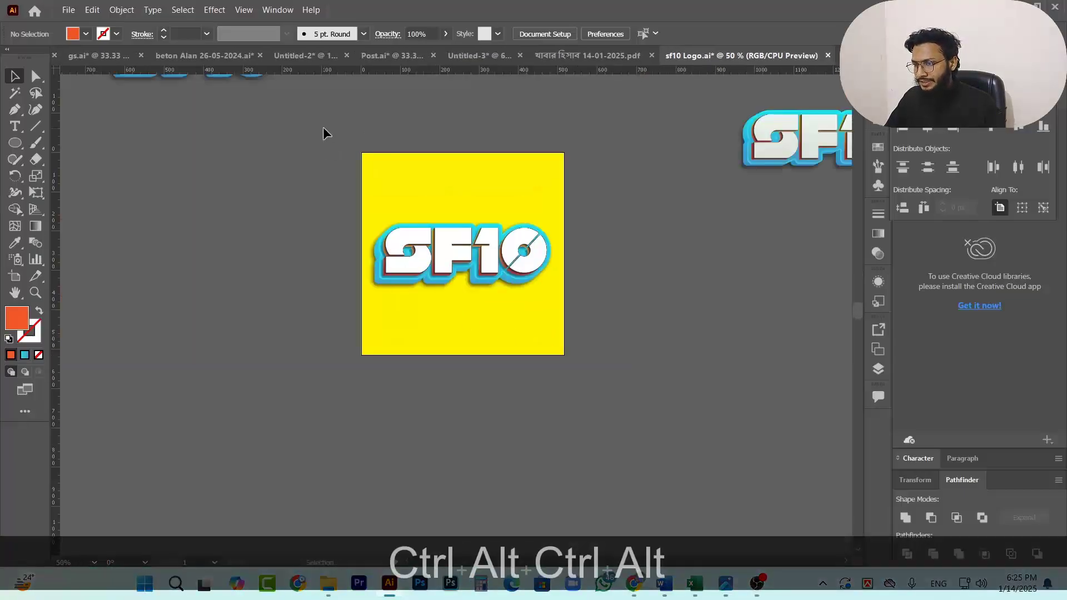
{"action": "left_click_drag", "start_coordinate": [323, 133], "coordinate": [632, 417]}
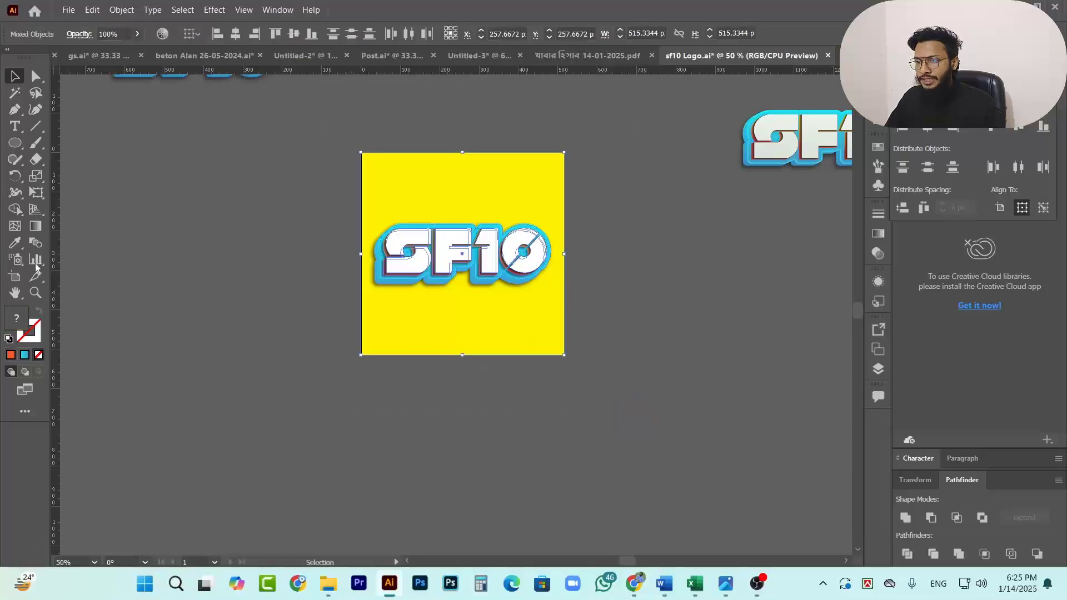
{"action": "left_click", "coordinate": [15, 276]}
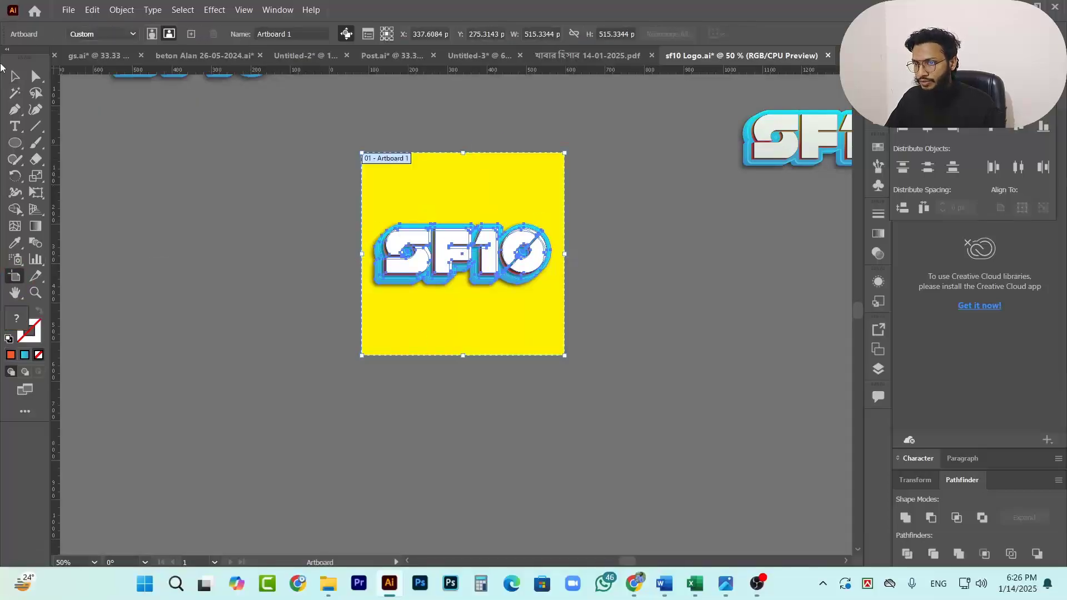
{"action": "left_click", "coordinate": [15, 76]}
{"action": "left_click", "coordinate": [260, 131]}
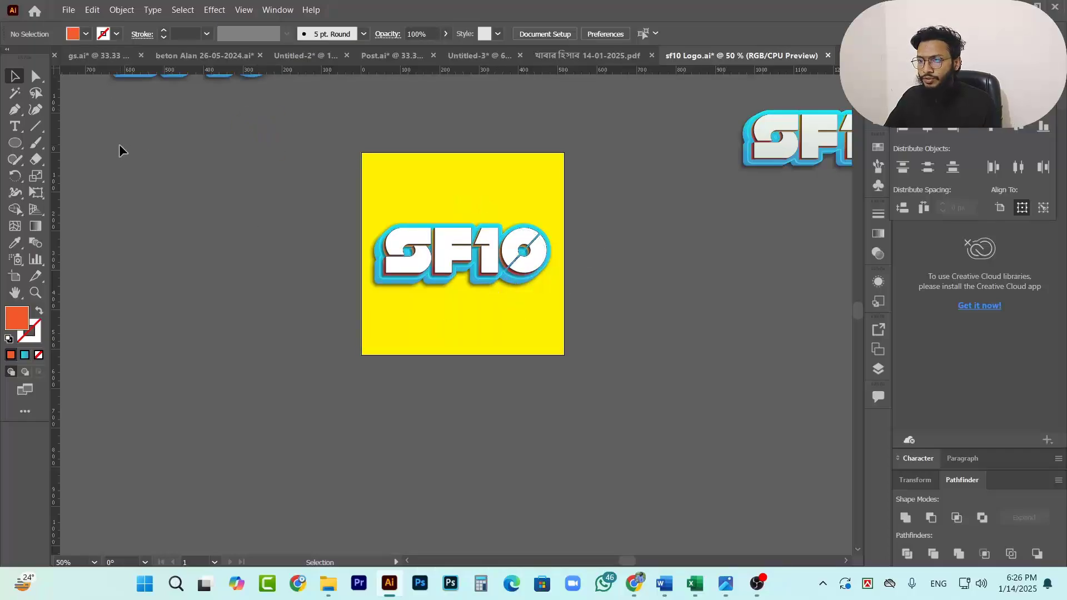
Export artboard 1 as a JPEG named "sf10 Logo 3", using the artboard bounds.
{"action": "left_click", "coordinate": [69, 9]}
{"action": "mouse_move", "coordinate": [112, 267]}
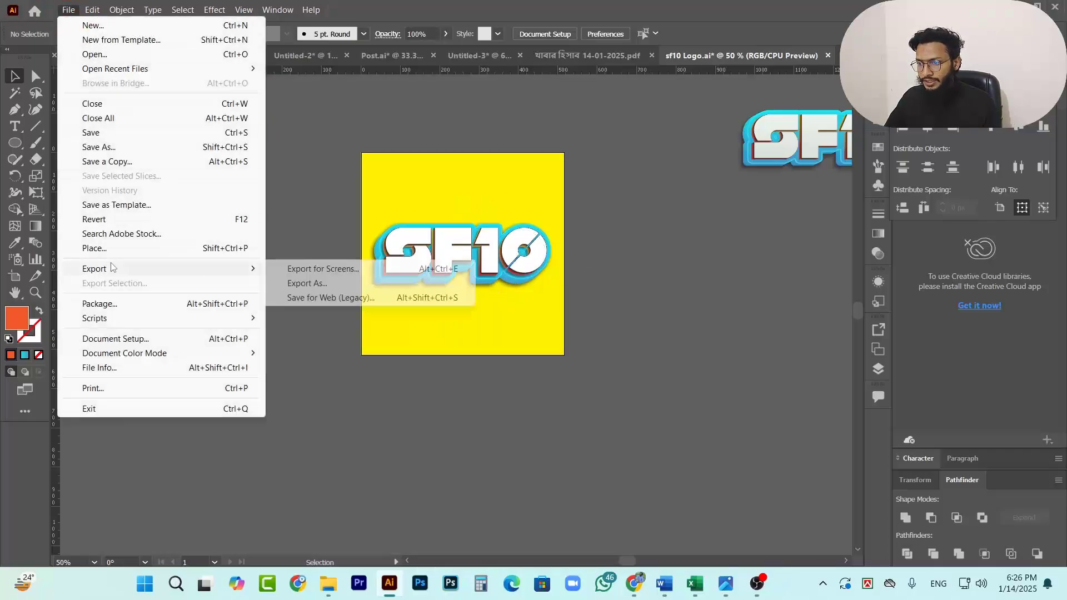
{"action": "left_click", "coordinate": [311, 283]}
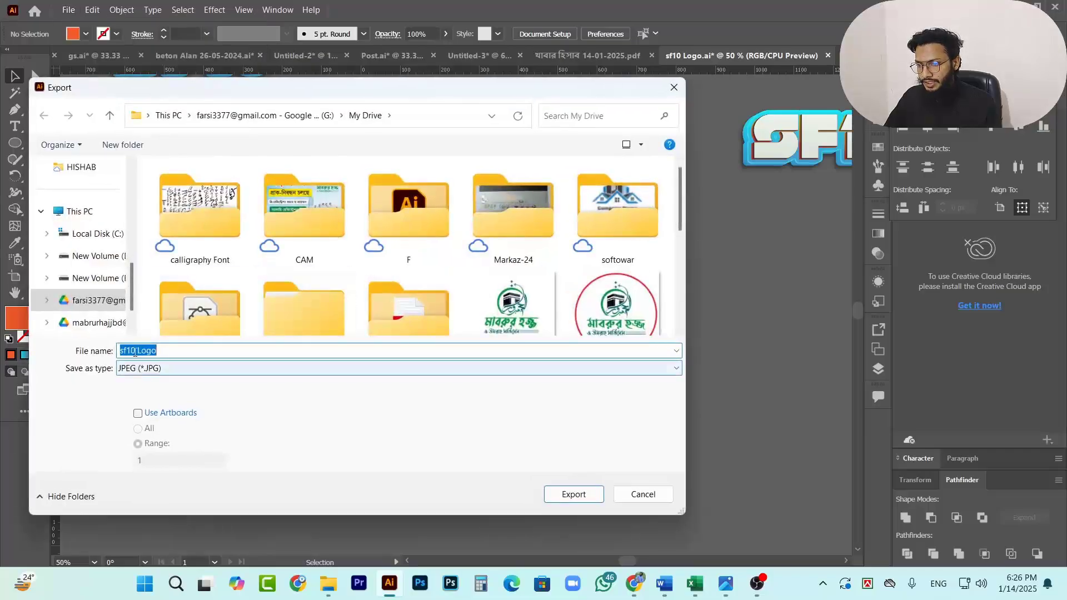
{"action": "left_click", "coordinate": [178, 351]}
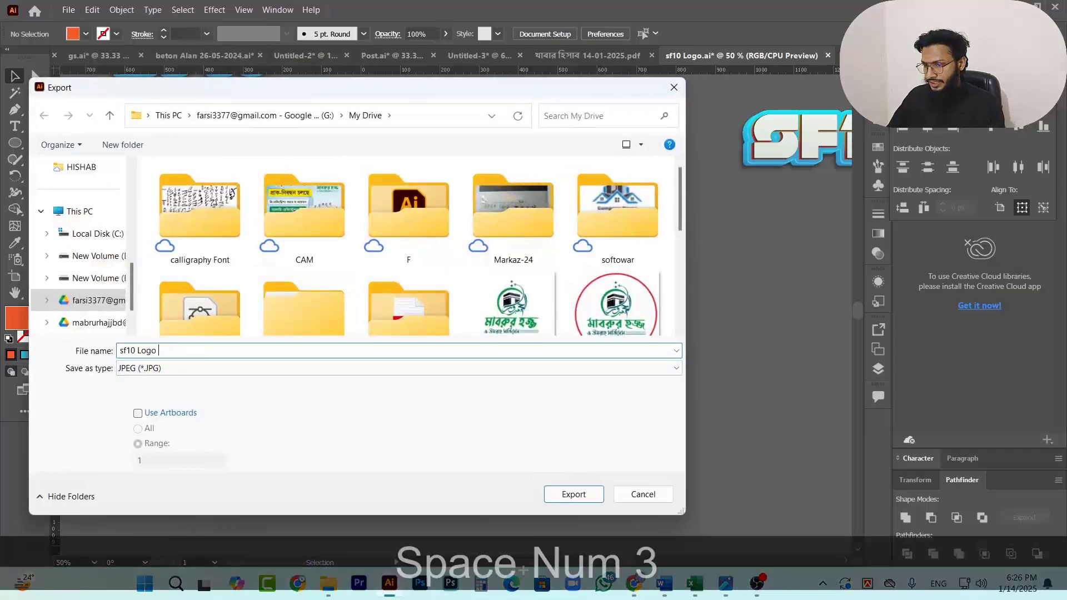
{"action": "type", "text": "3"}
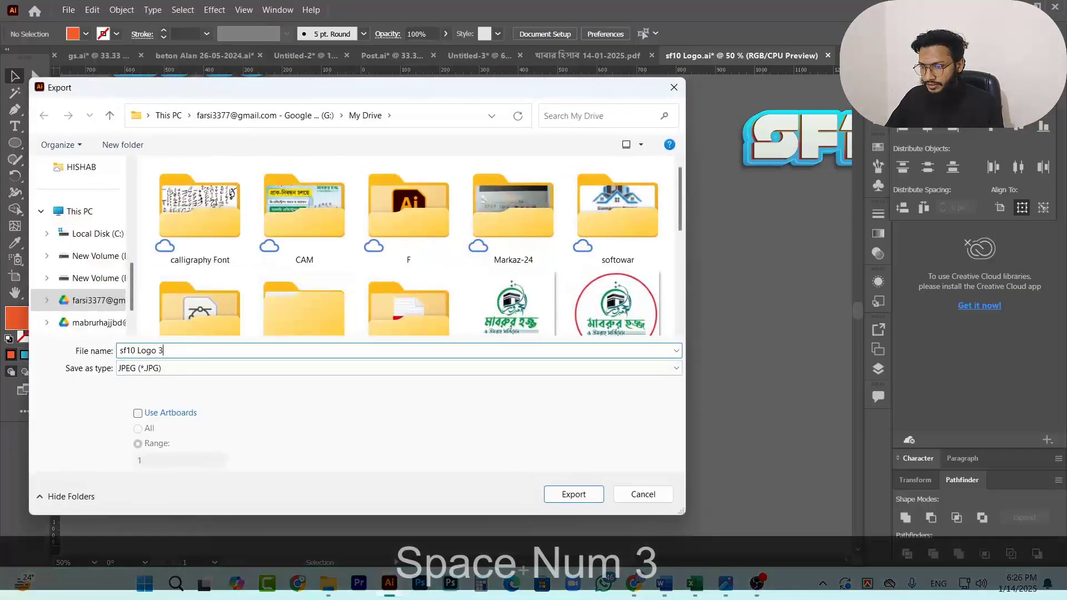
{"action": "left_click", "coordinate": [139, 415]}
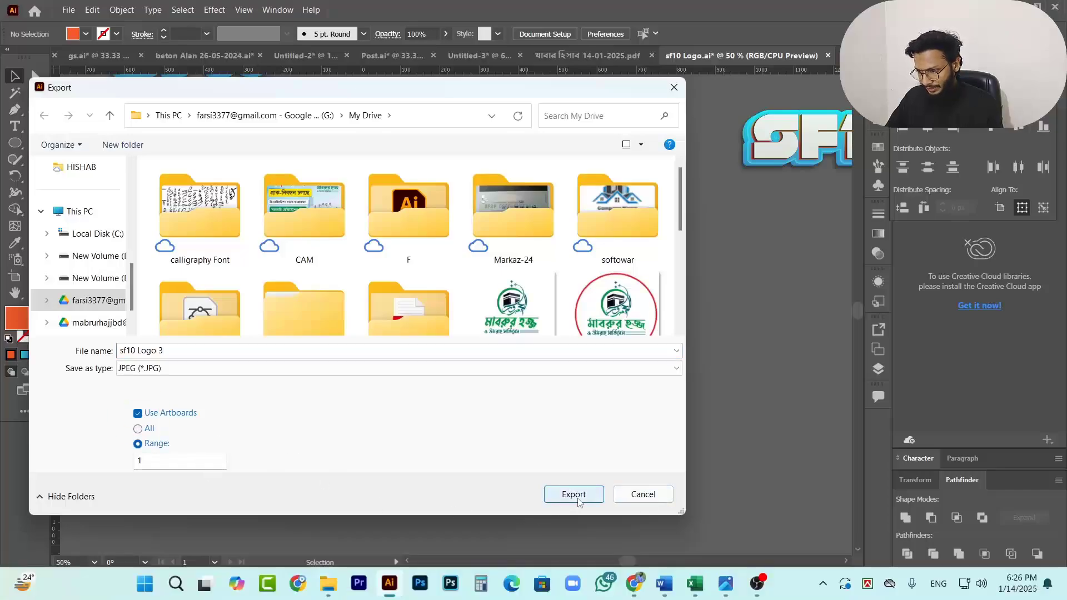
{"action": "left_click", "coordinate": [153, 368]}
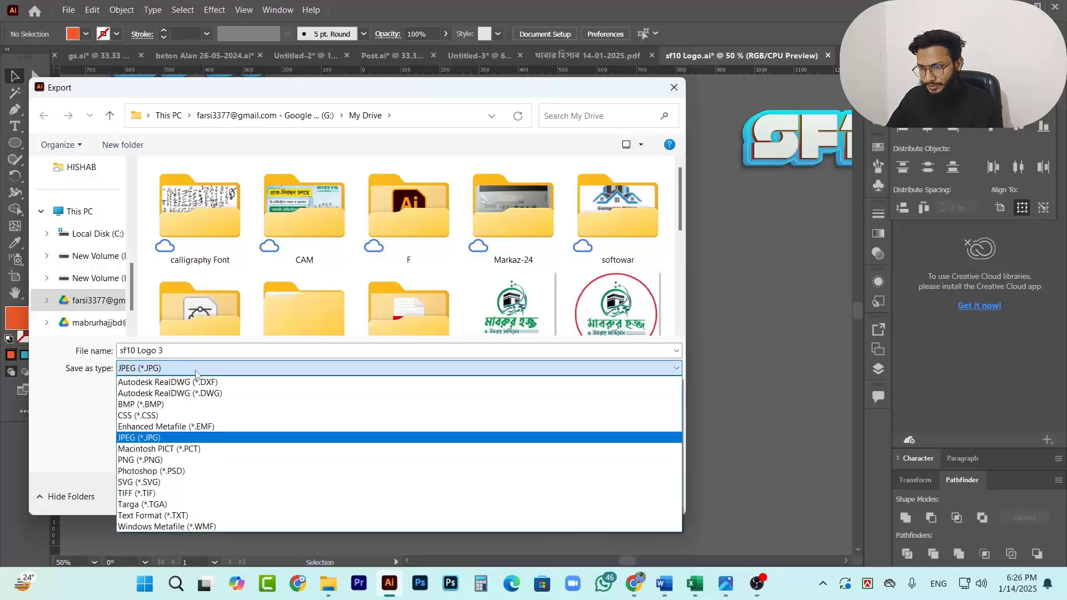
{"action": "left_click", "coordinate": [152, 438]}
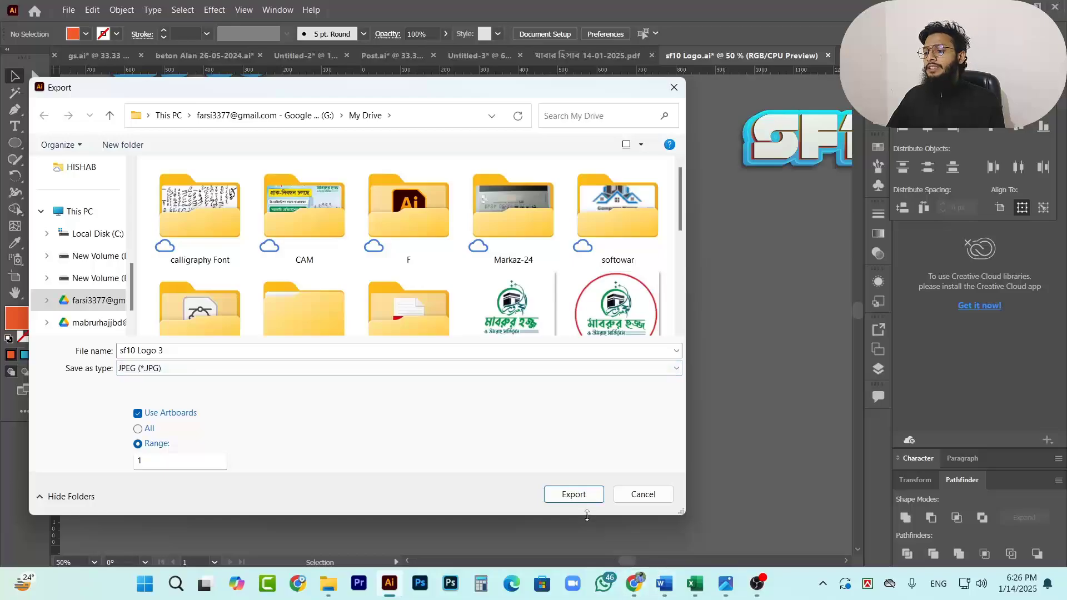
{"action": "left_click", "coordinate": [591, 497]}
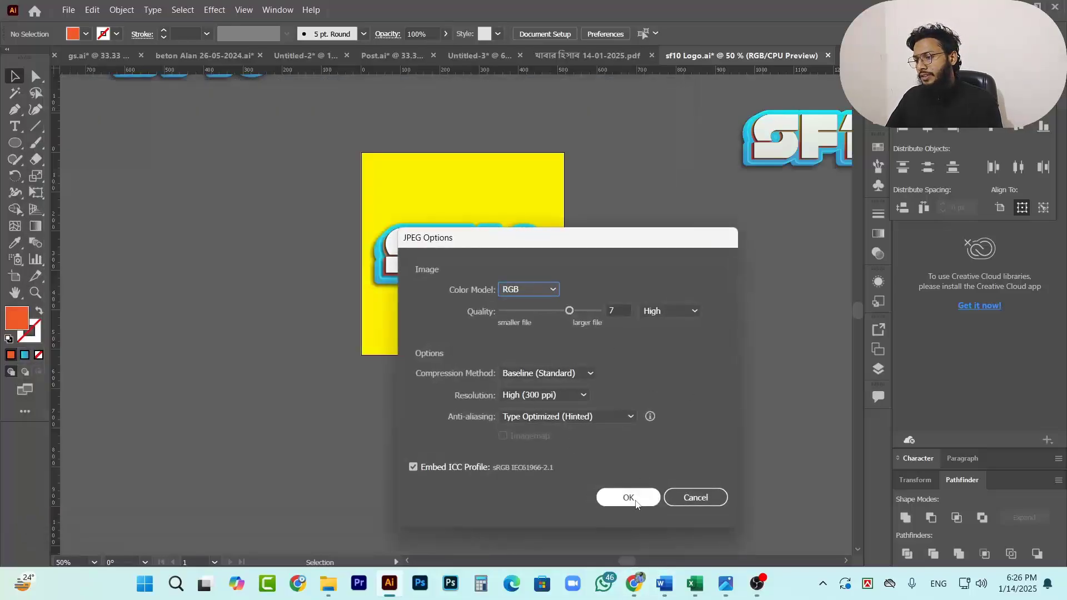
Finish the JPEG export with the RGB color model, quality 7 and High (300 ppi) resolution.
{"action": "left_click", "coordinate": [579, 396]}
{"action": "left_click", "coordinate": [581, 397]}
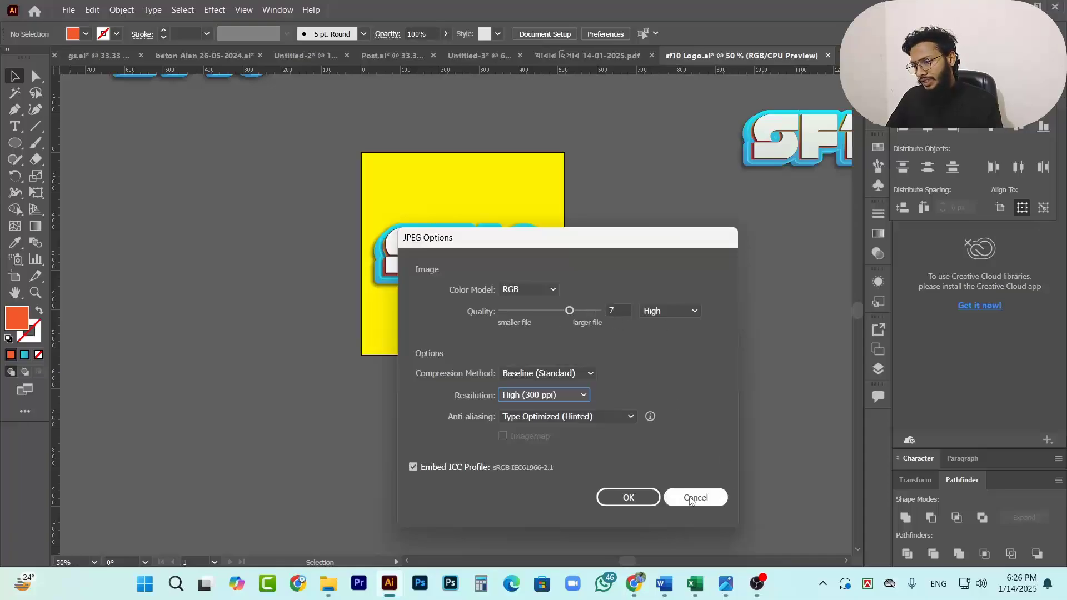
{"action": "left_click", "coordinate": [629, 498]}
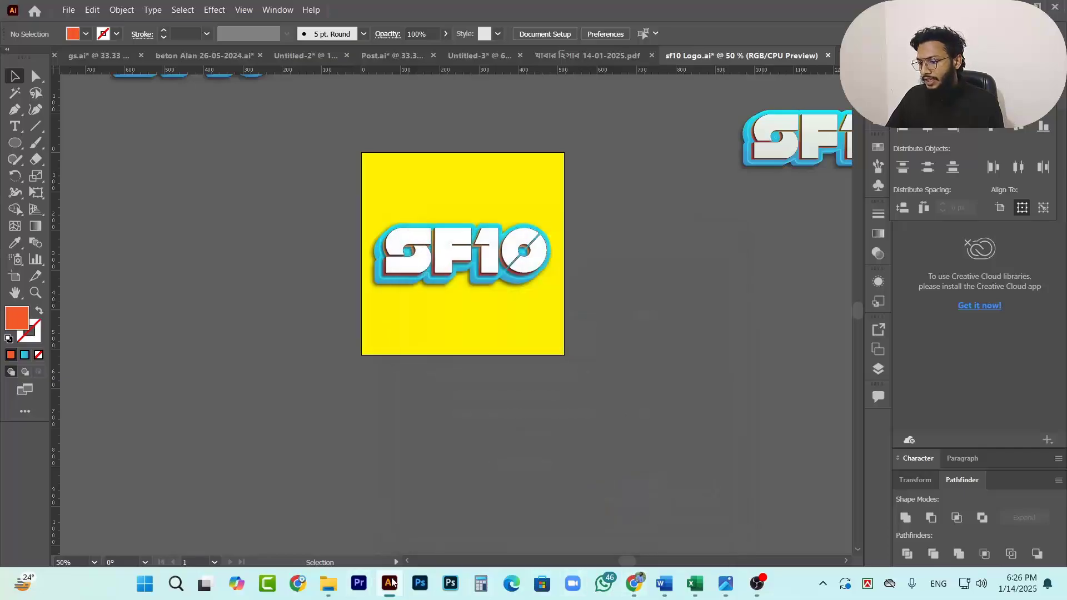
Switch to YouTube Studio in Chrome and open the channel's Customization page.
{"action": "left_click", "coordinate": [634, 583]}
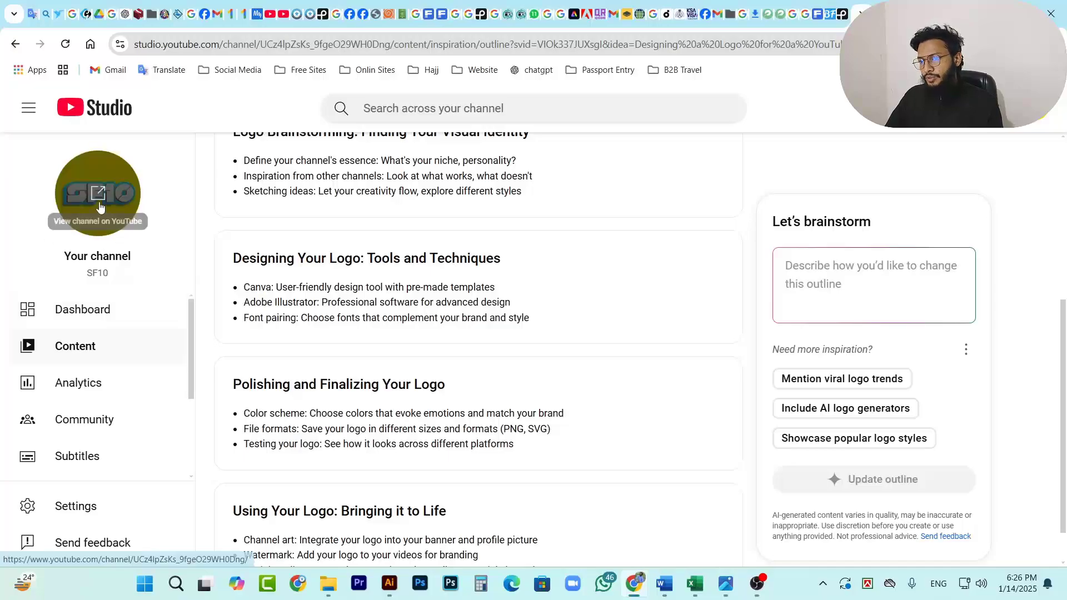
{"action": "scroll", "coordinate": [638, 490], "scroll_direction": "up", "scroll_amount": 5}
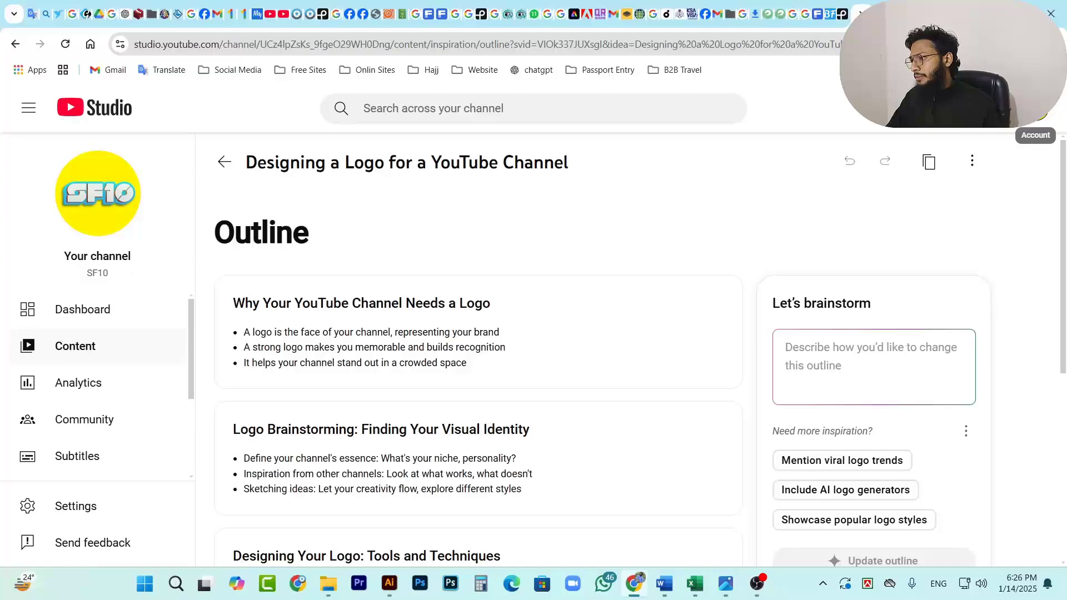
{"action": "left_click", "coordinate": [1045, 109]}
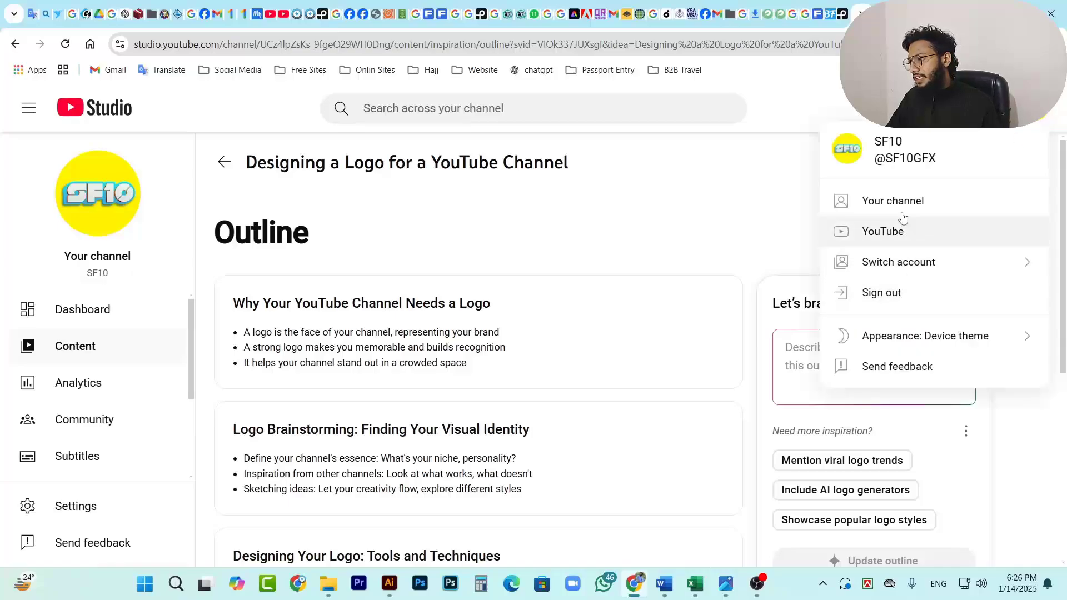
{"action": "left_click", "coordinate": [736, 215]}
{"action": "scroll", "coordinate": [160, 423], "scroll_direction": "down", "scroll_amount": 3}
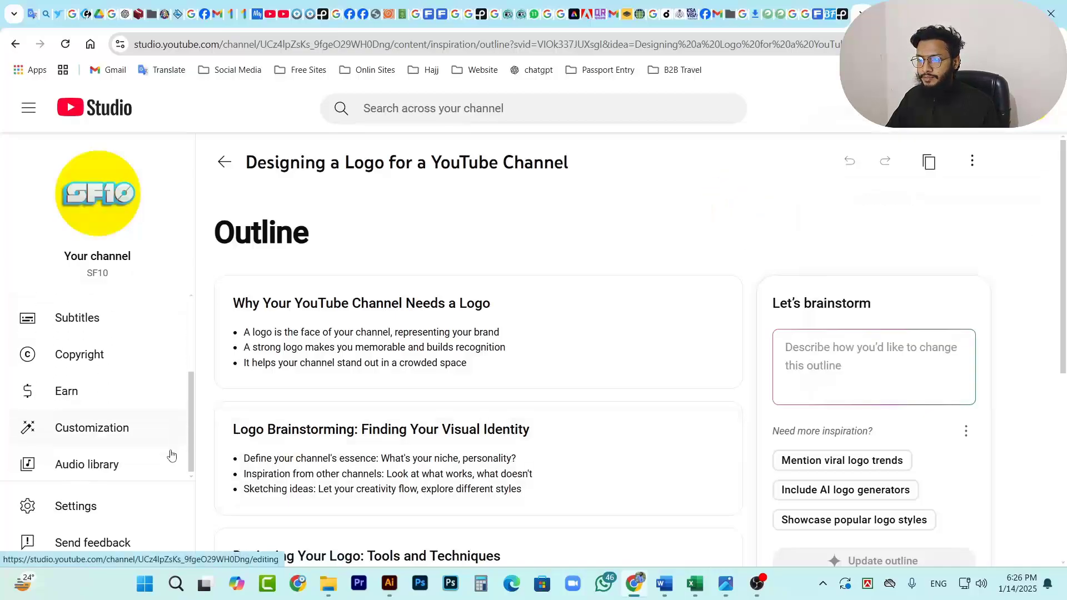
{"action": "scroll", "coordinate": [134, 392], "scroll_direction": "up", "scroll_amount": 3}
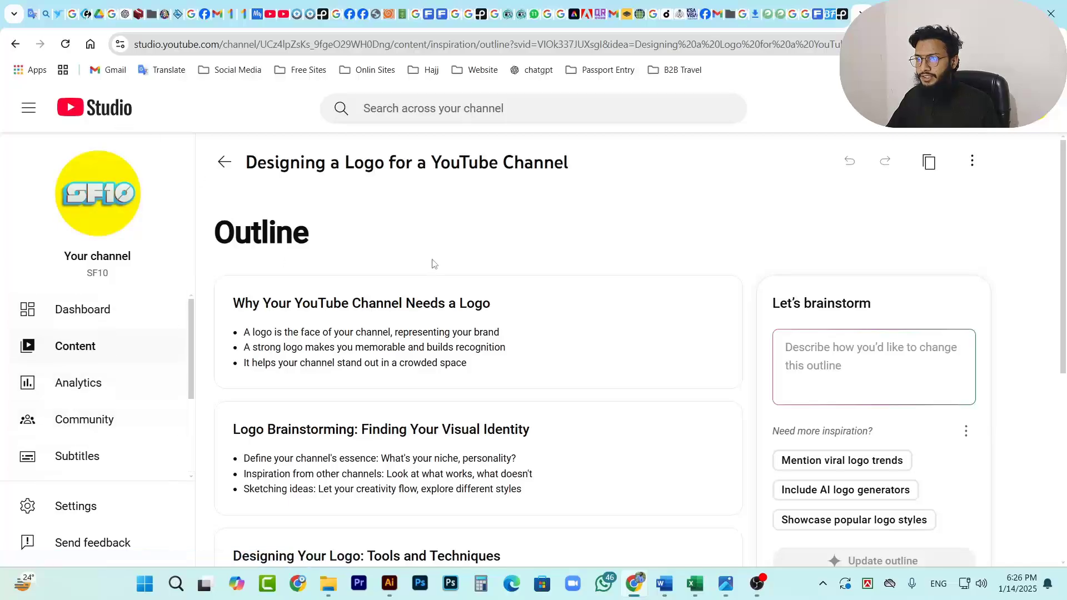
{"action": "scroll", "coordinate": [101, 380], "scroll_direction": "down", "scroll_amount": 2}
{"action": "scroll", "coordinate": [102, 379], "scroll_direction": "down", "scroll_amount": 1}
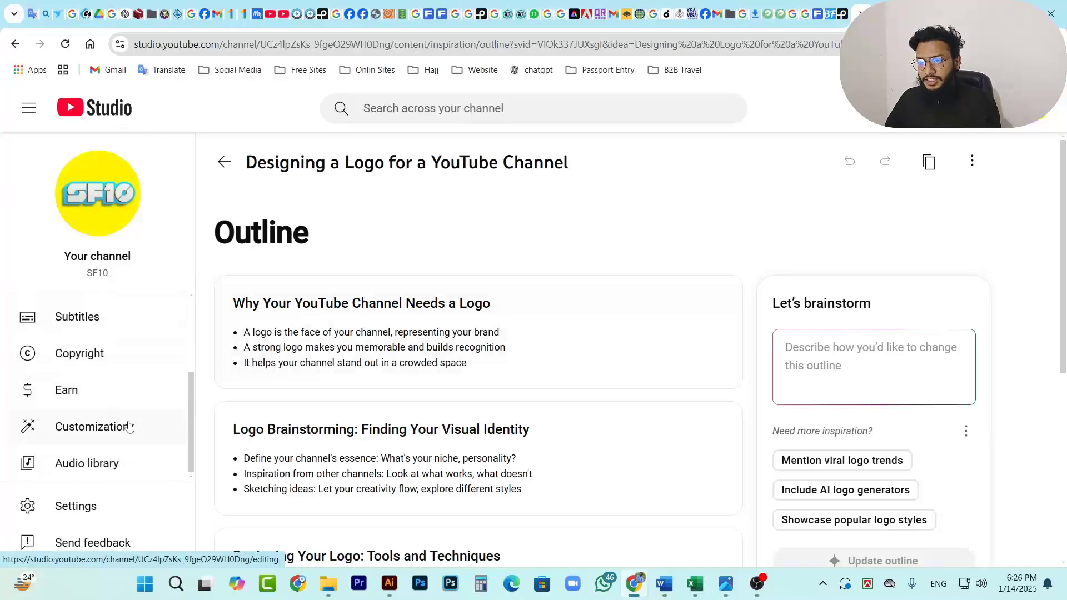
{"action": "left_click", "coordinate": [76, 426]}
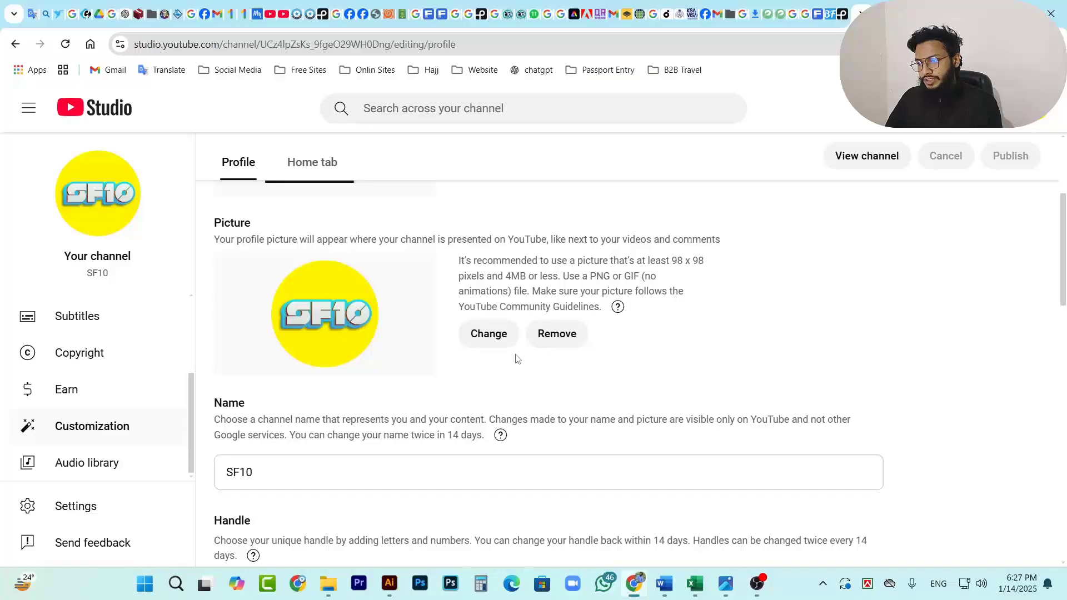
Load the image "sf10 Logo 3-01" from My Drive as the replacement channel profile picture.
{"action": "left_click", "coordinate": [489, 334]}
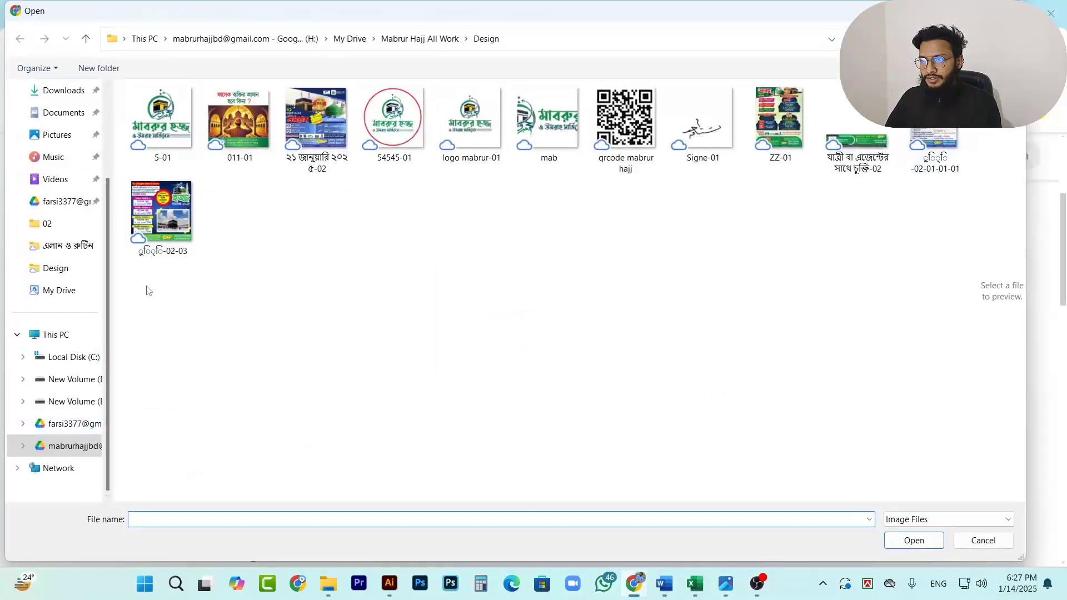
{"action": "left_click", "coordinate": [77, 426]}
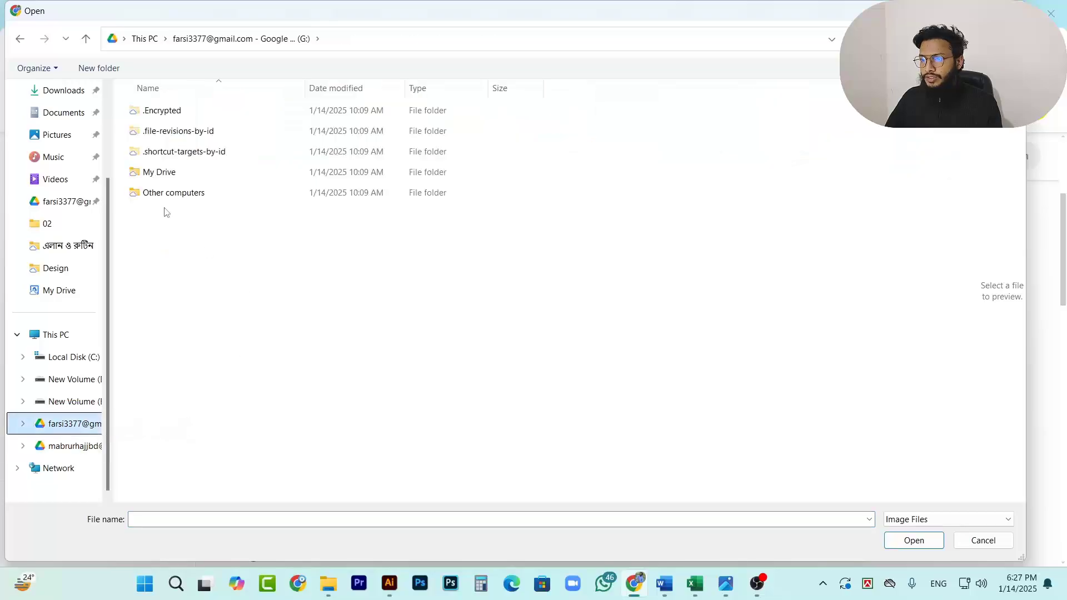
{"action": "double_click", "coordinate": [177, 172]}
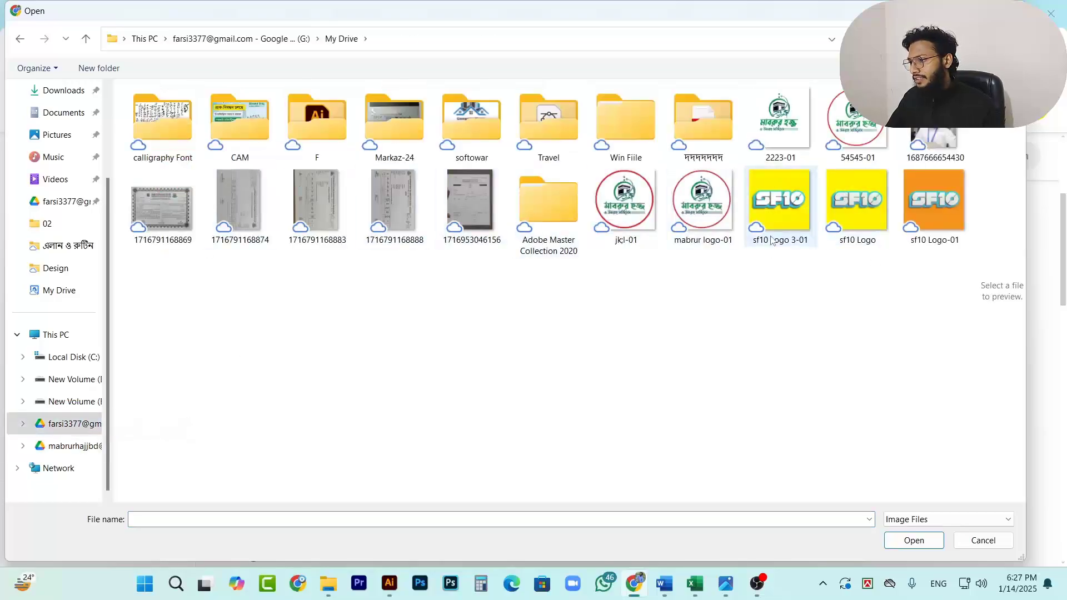
{"action": "left_click", "coordinate": [785, 205]}
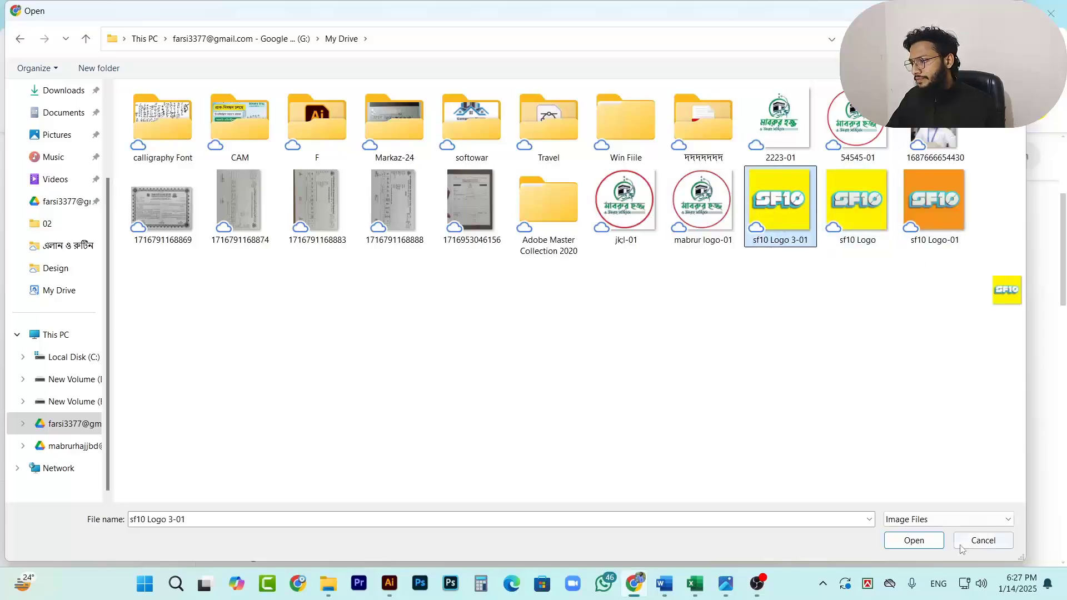
{"action": "left_click", "coordinate": [919, 545]}
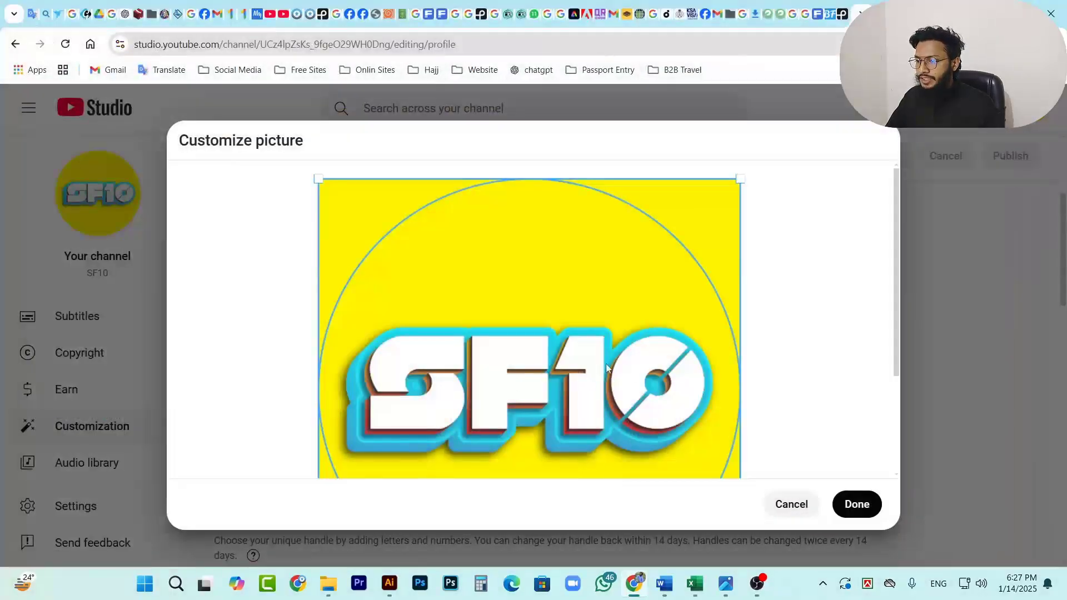
Check how the SF10 logo fits inside the circular picture crop, and cancel the picture change.
{"action": "scroll", "coordinate": [803, 342], "scroll_direction": "down", "scroll_amount": 2}
{"action": "scroll", "coordinate": [574, 355], "scroll_direction": "up", "scroll_amount": 2}
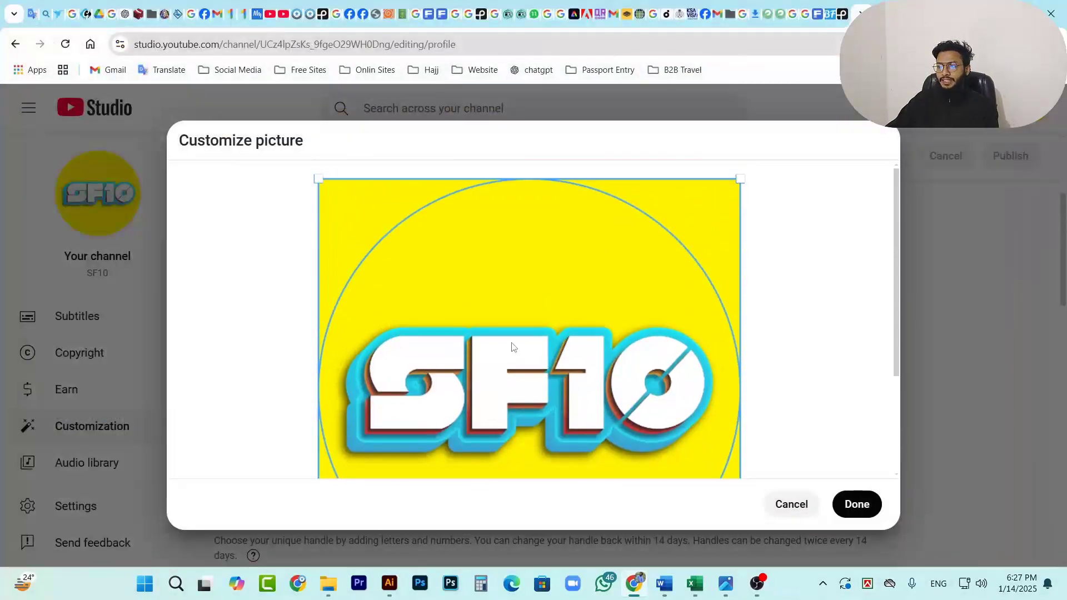
{"action": "scroll", "coordinate": [512, 346], "scroll_direction": "down", "scroll_amount": 1}
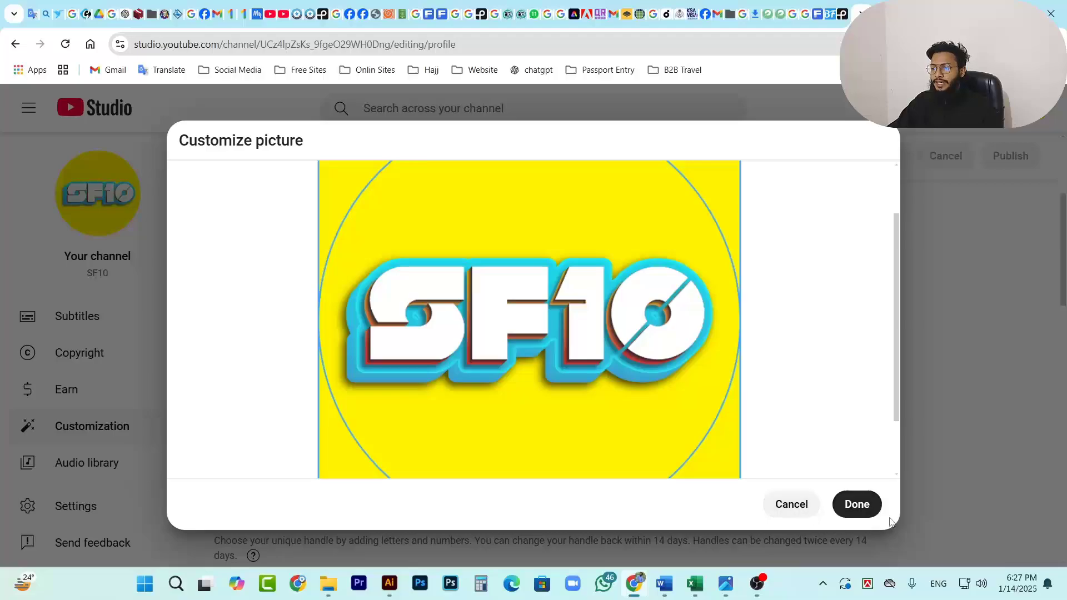
{"action": "left_click", "coordinate": [800, 509]}
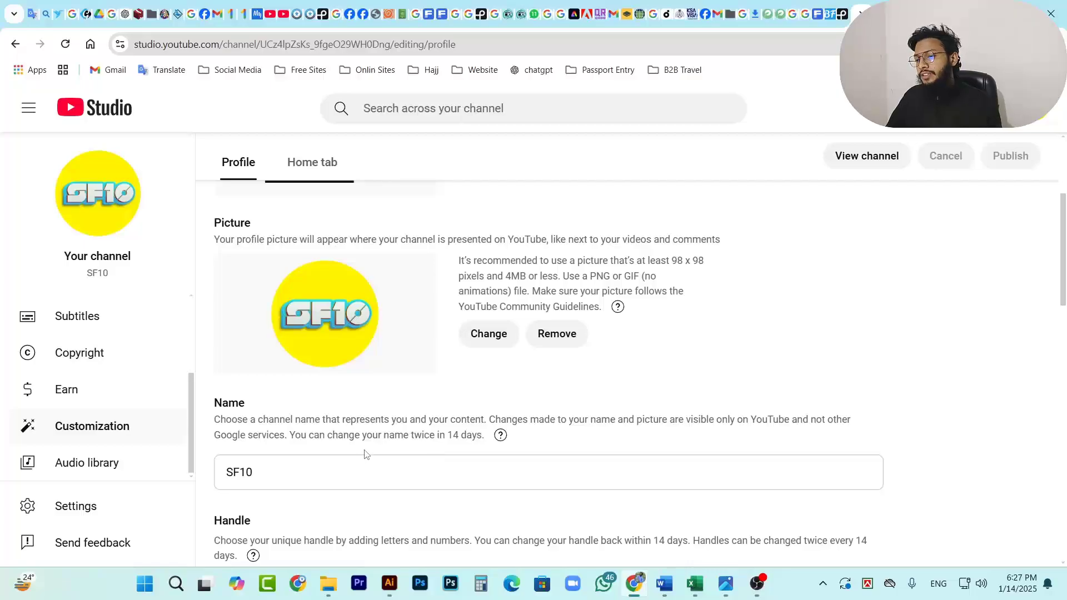
{"action": "scroll", "coordinate": [365, 453], "scroll_direction": "down", "scroll_amount": 1}
{"action": "scroll", "coordinate": [462, 322], "scroll_direction": "down", "scroll_amount": 1}
{"action": "scroll", "coordinate": [461, 322], "scroll_direction": "down", "scroll_amount": 5}
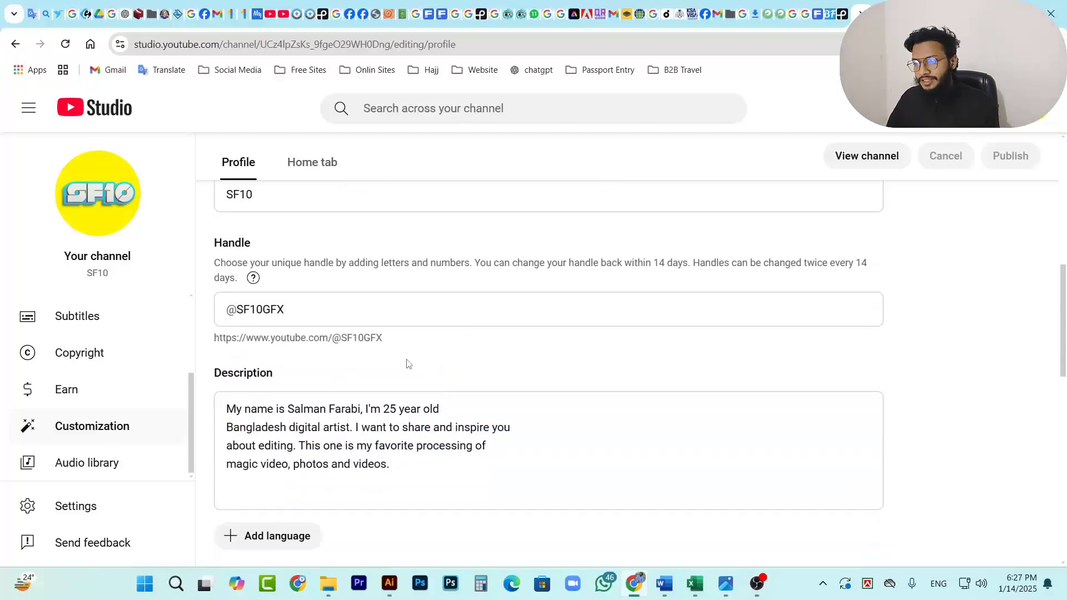
{"action": "scroll", "coordinate": [642, 499], "scroll_direction": "down", "scroll_amount": 3}
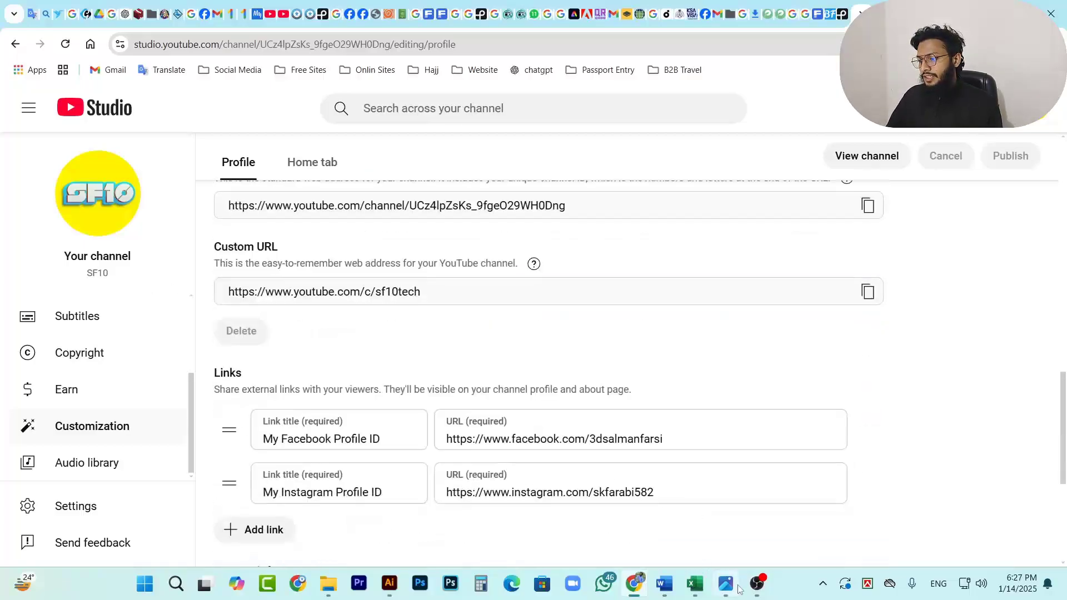
Switch back to Illustrator and fit the yellow SF10 logo artboard in the window.
{"action": "left_click", "coordinate": [390, 584]}
{"action": "scroll", "coordinate": [572, 355], "scroll_direction": "up", "scroll_amount": 1}
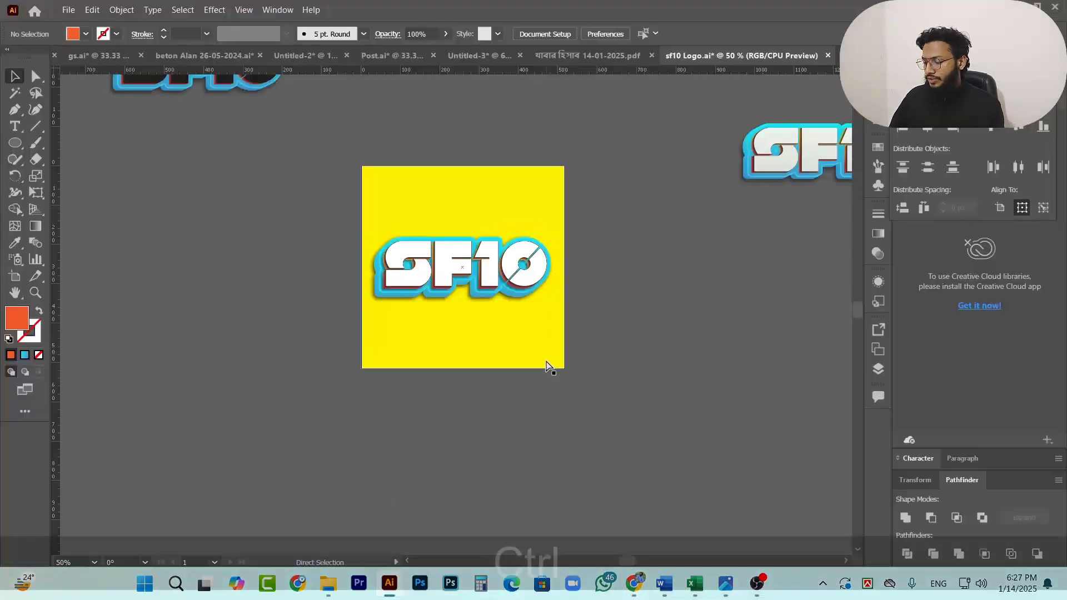
{"action": "key", "text": "ctrl+KP_0"}
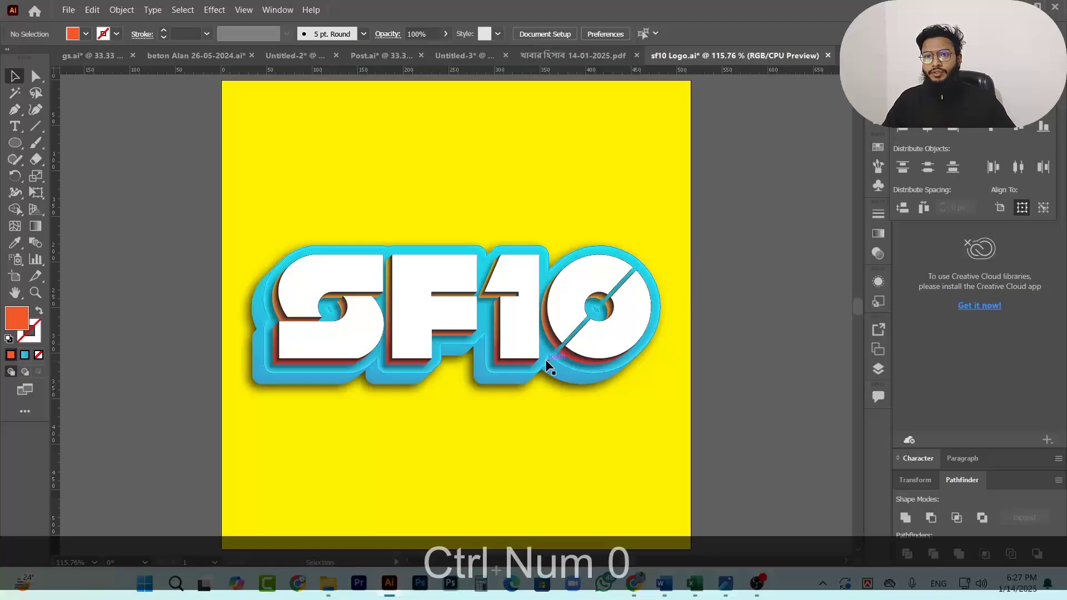